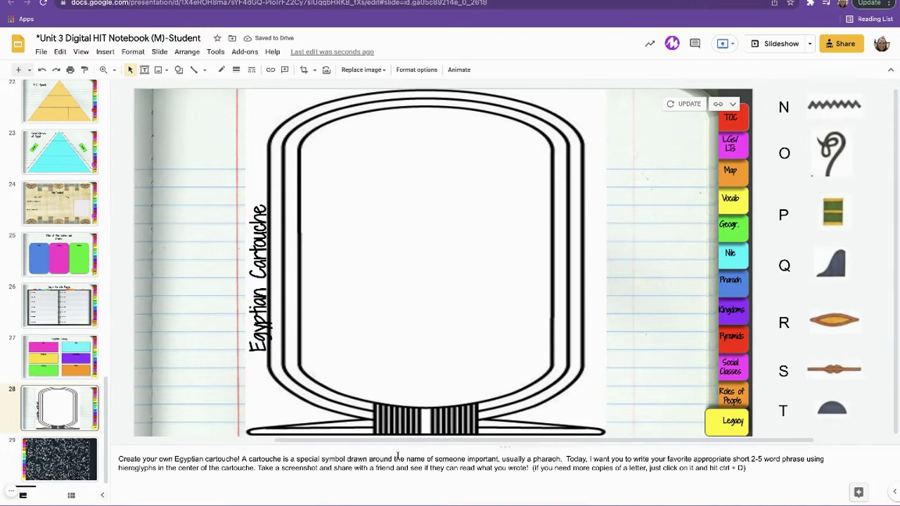
Step: Switch to the untitled presentation and delete the title and subtitle placeholders from its first slide
left_click_drag(407, 447, 398, 473)
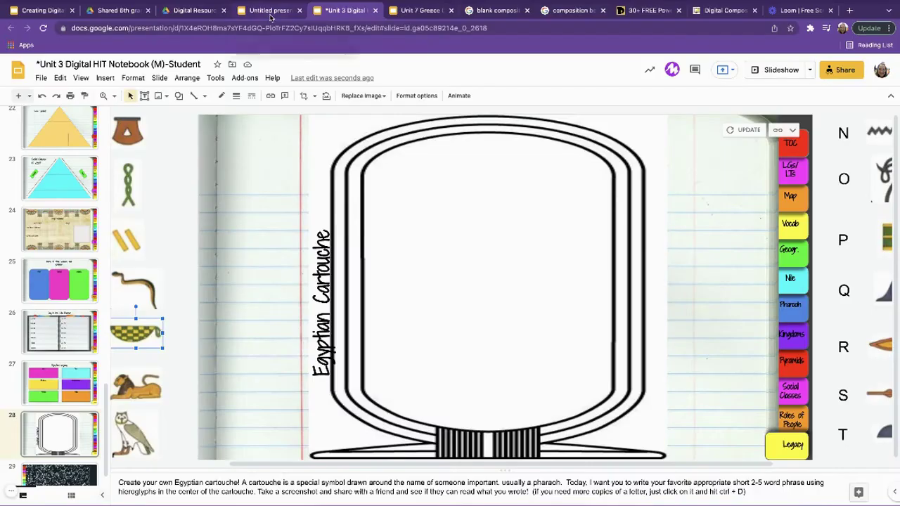
left_click(270, 13)
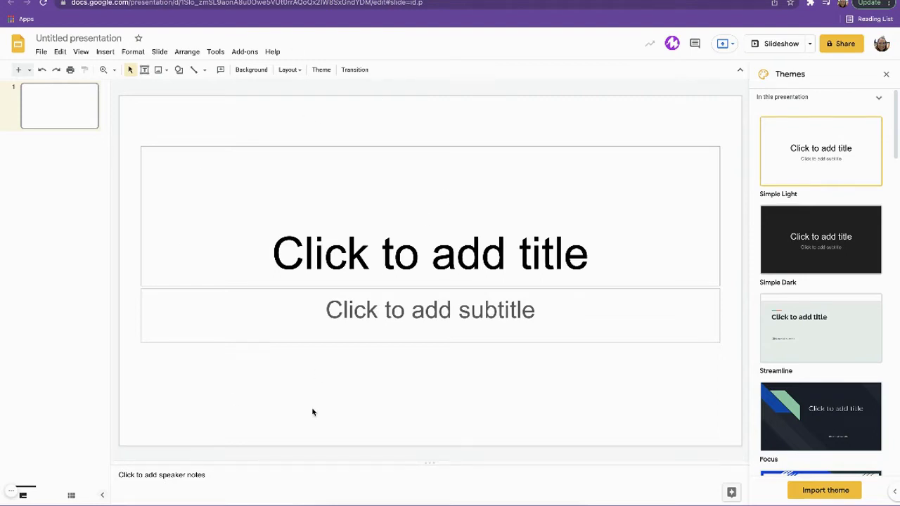
left_click(297, 115)
left_click_drag(296, 114, 384, 442)
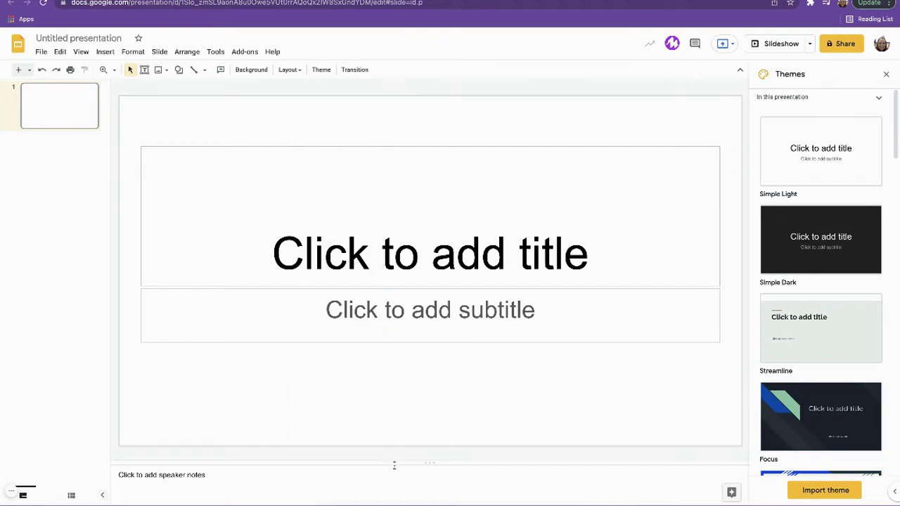
left_click_drag(328, 116, 407, 364)
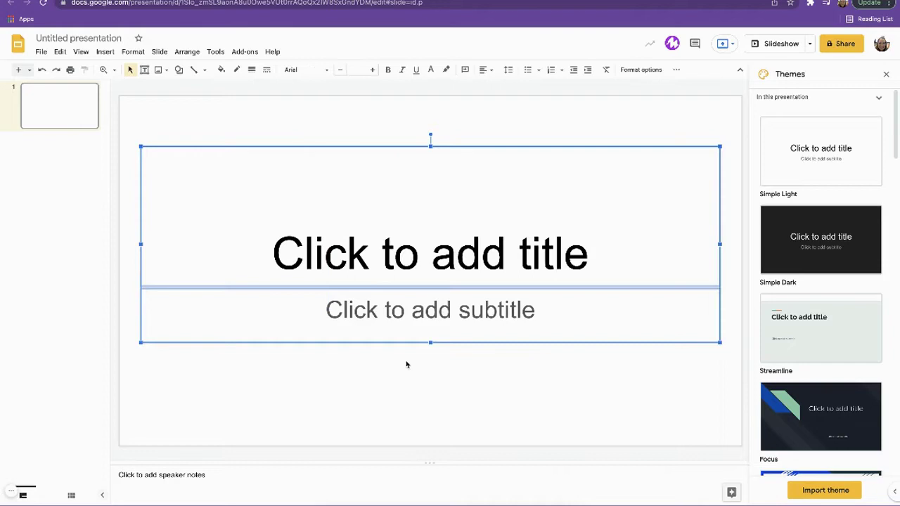
key("Delete")
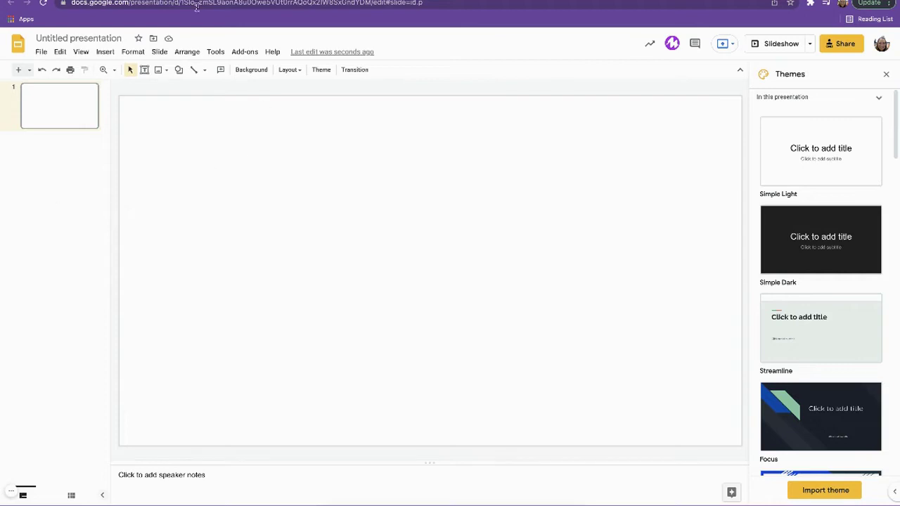
Step: Examine the Digital Composition Notebooks template page on SlidesMania, including the cover previews and the description
left_click(350, 12)
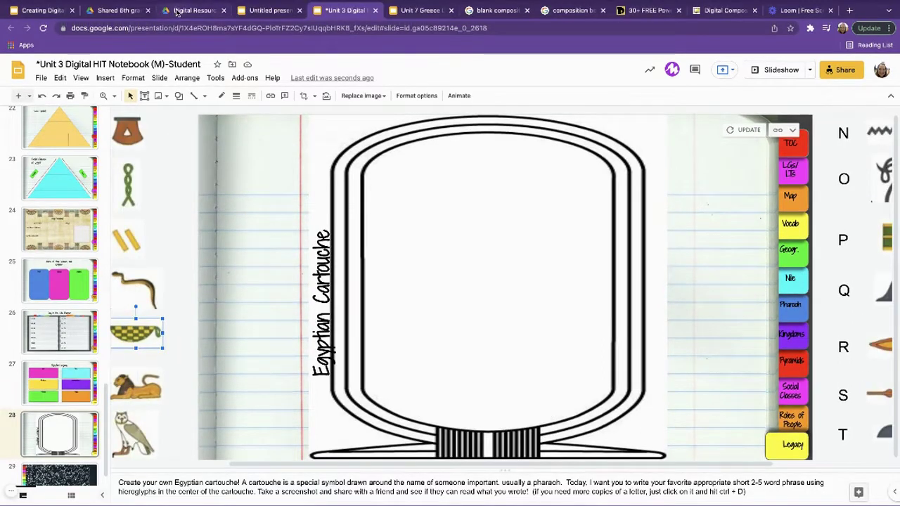
left_click(178, 12)
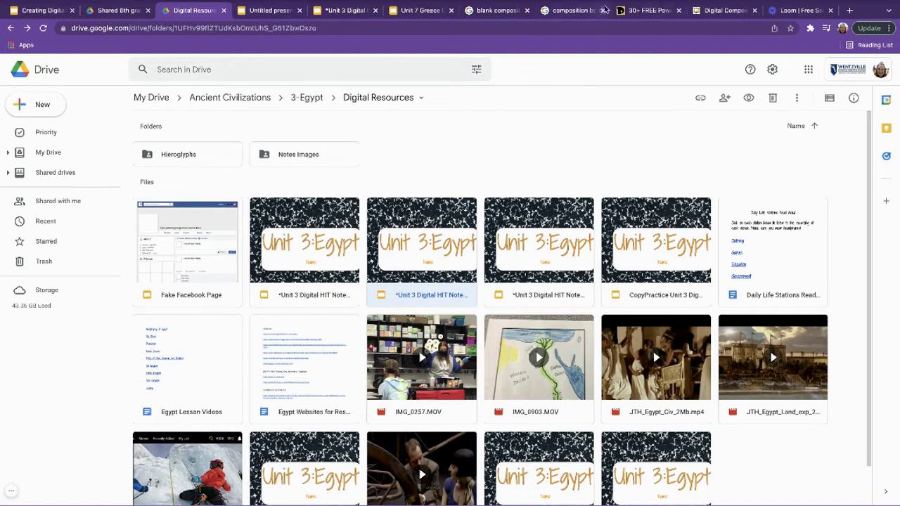
left_click(706, 10)
scroll(529, 187, "down", 5)
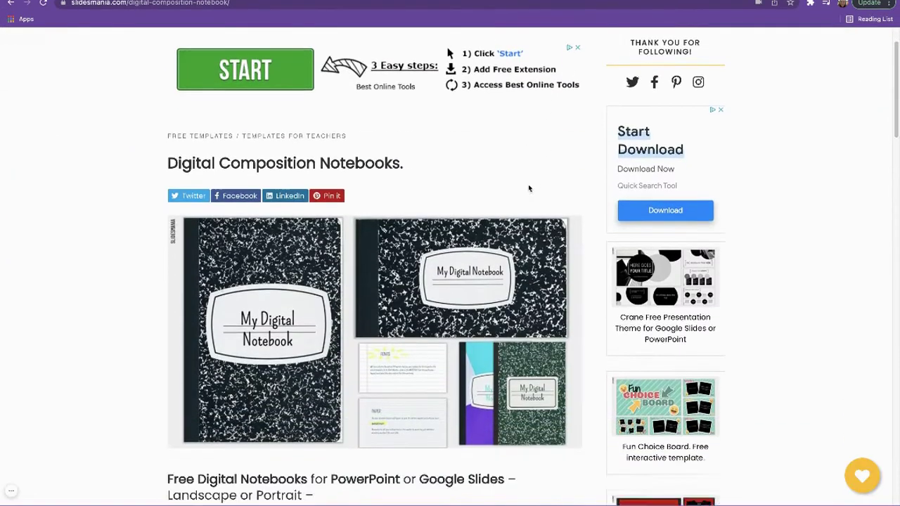
scroll(529, 188, "up", 3)
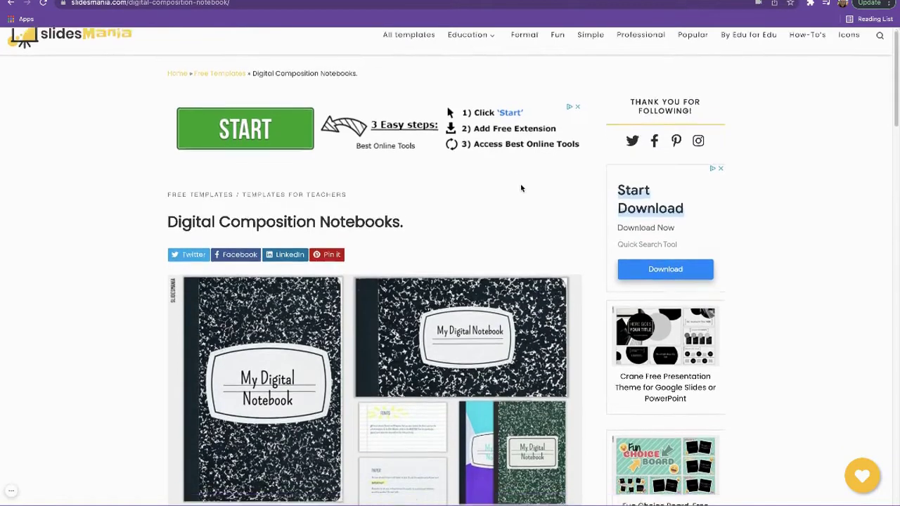
scroll(524, 187, "down", 4)
scroll(521, 188, "down", 4)
scroll(520, 188, "up", 8)
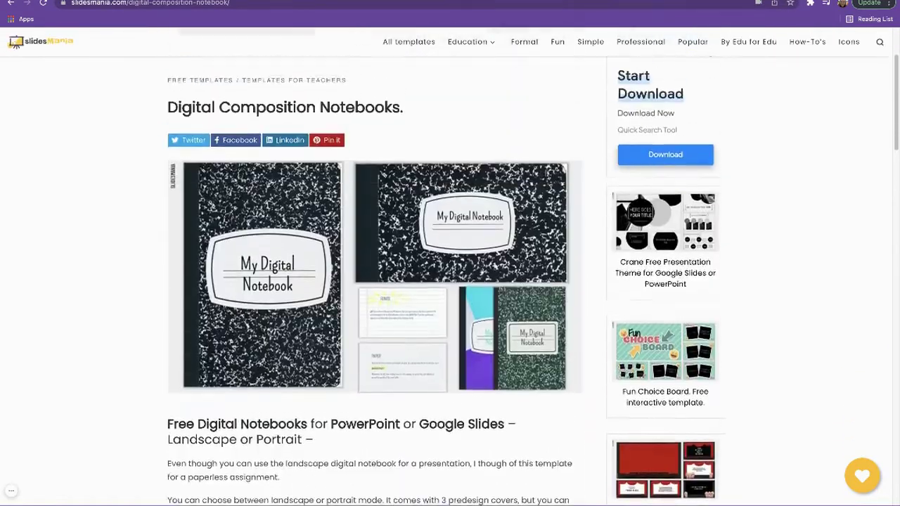
scroll(520, 190, "down", 1)
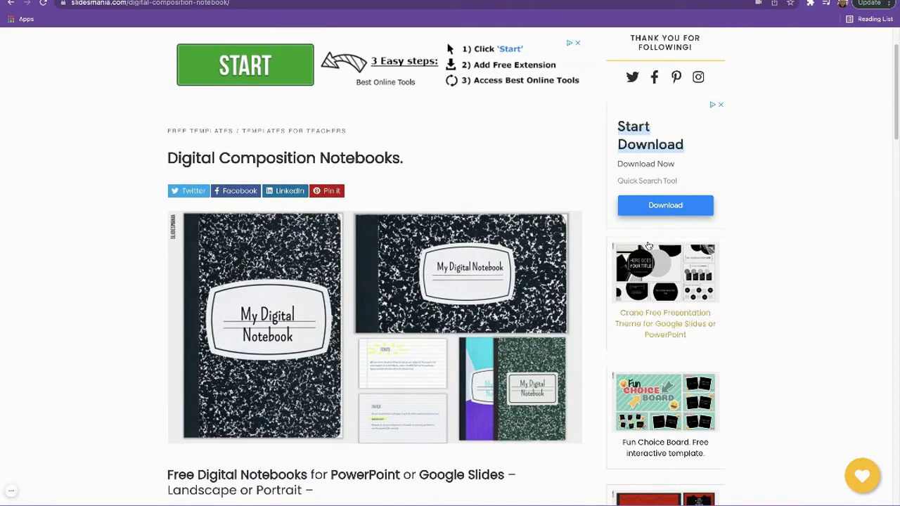
scroll(478, 318, "down", 7)
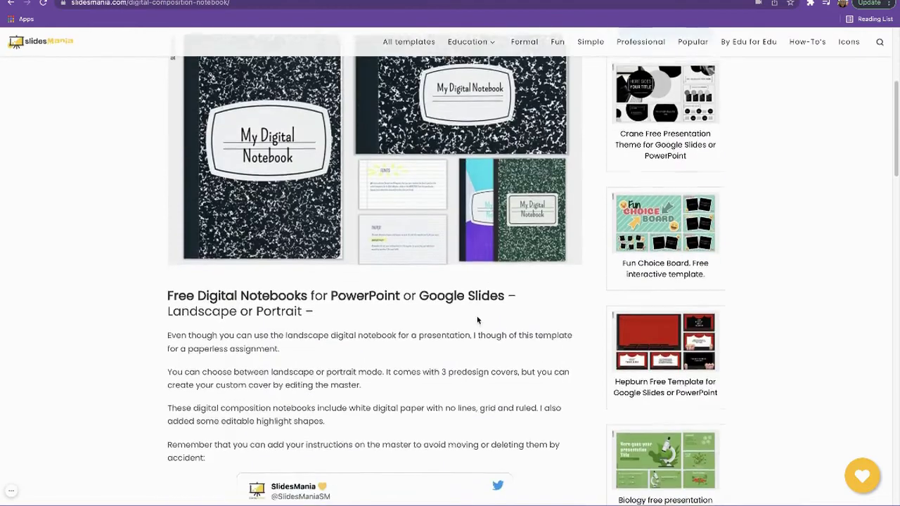
scroll(477, 320, "up", 8)
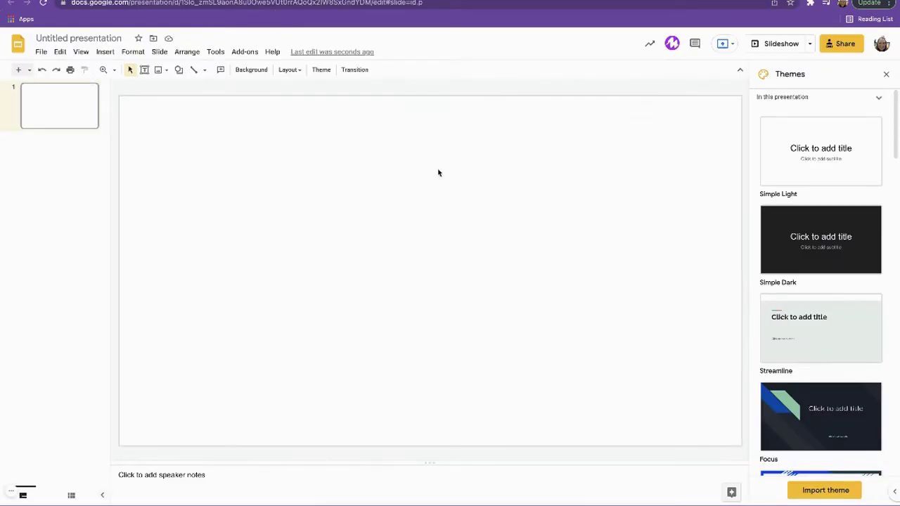
Step: Open the untitled presentation's Simple Light theme for editing, close the Themes pane, and delete the title and body placeholders from the theme master
left_click(161, 56)
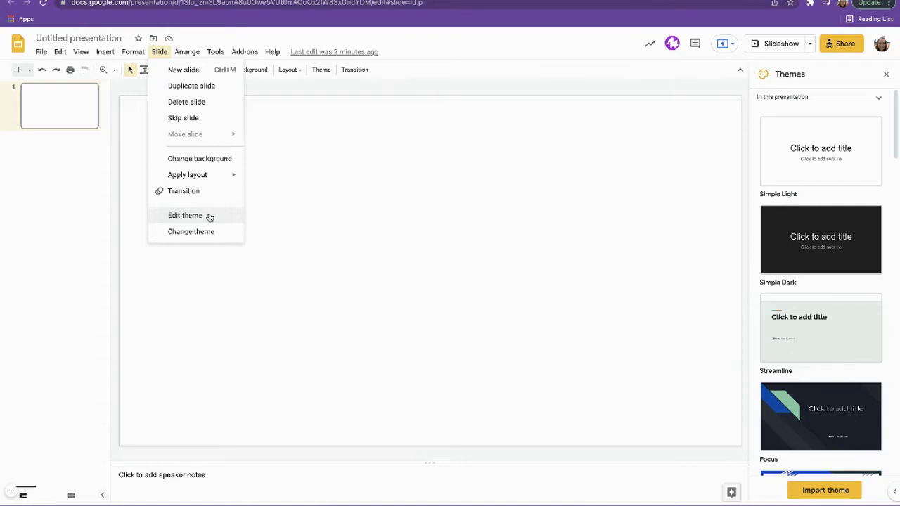
left_click(210, 218)
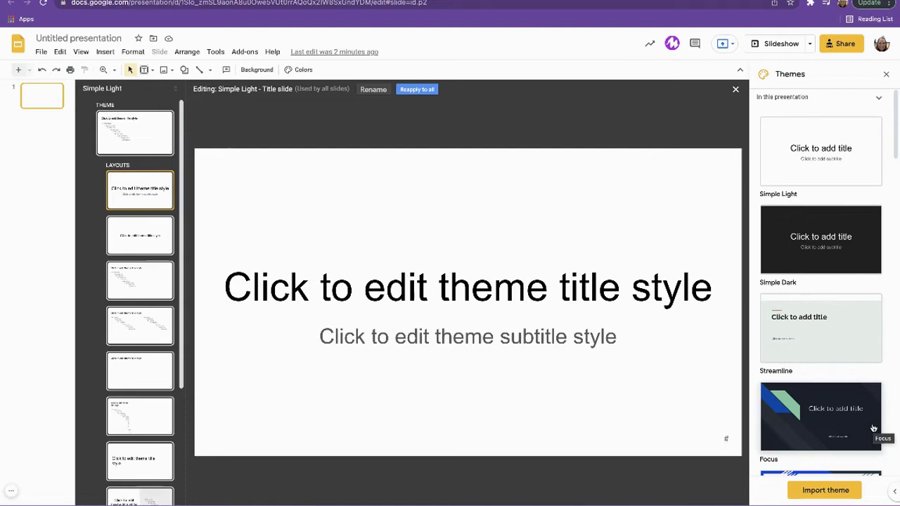
left_click(886, 74)
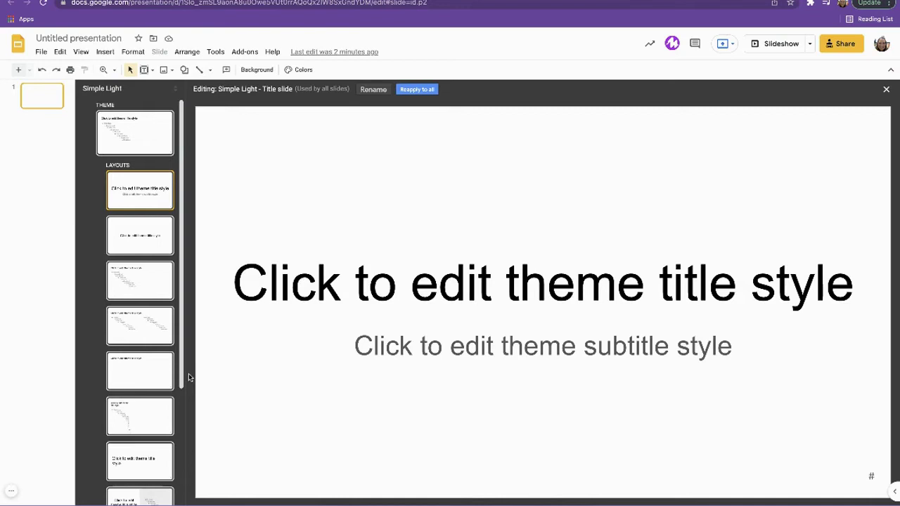
left_click(145, 135)
left_click_drag(317, 129, 494, 386)
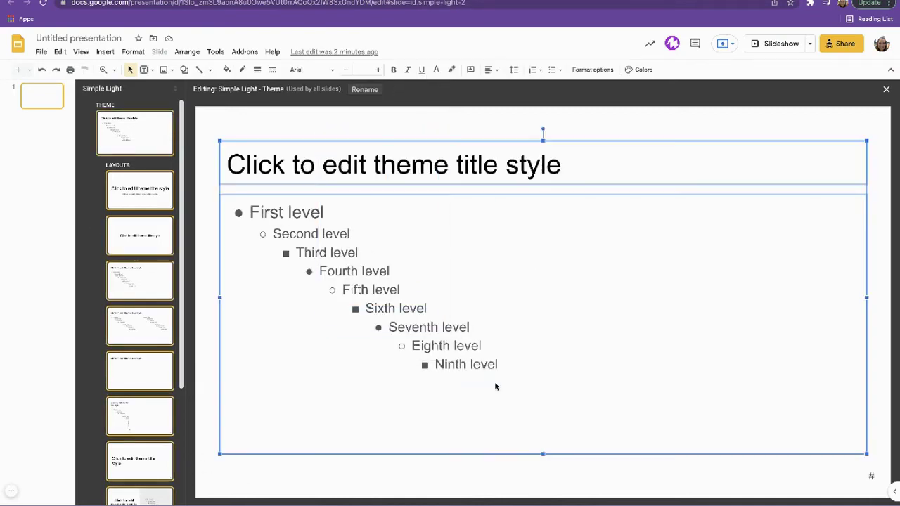
key("Delete")
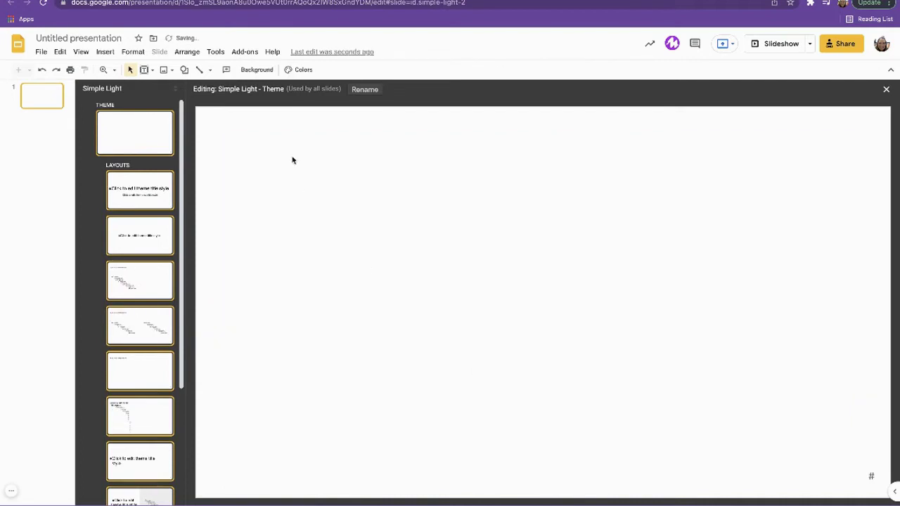
Step: Browse the Google image results for "blank composition notebook page" and preview the spiral bound blank paper image
key("ctrl+Tab")
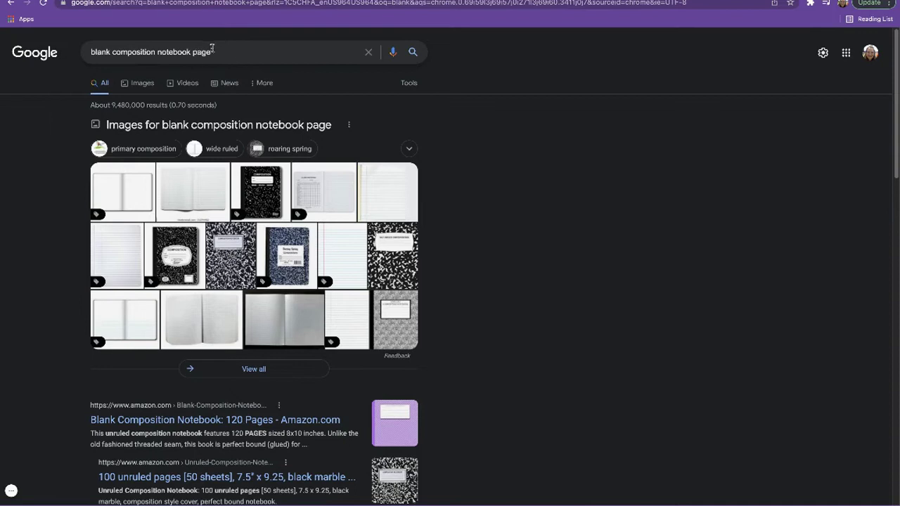
left_click_drag(216, 51, 90, 46)
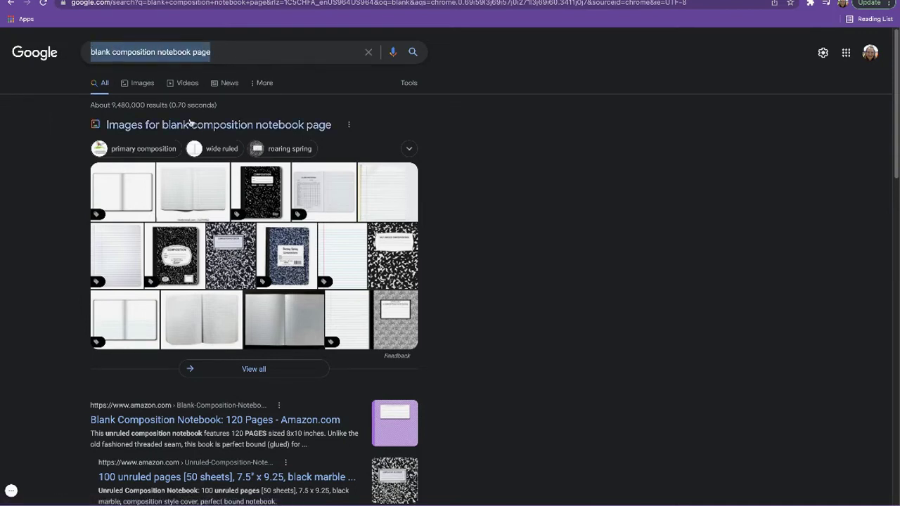
left_click(149, 82)
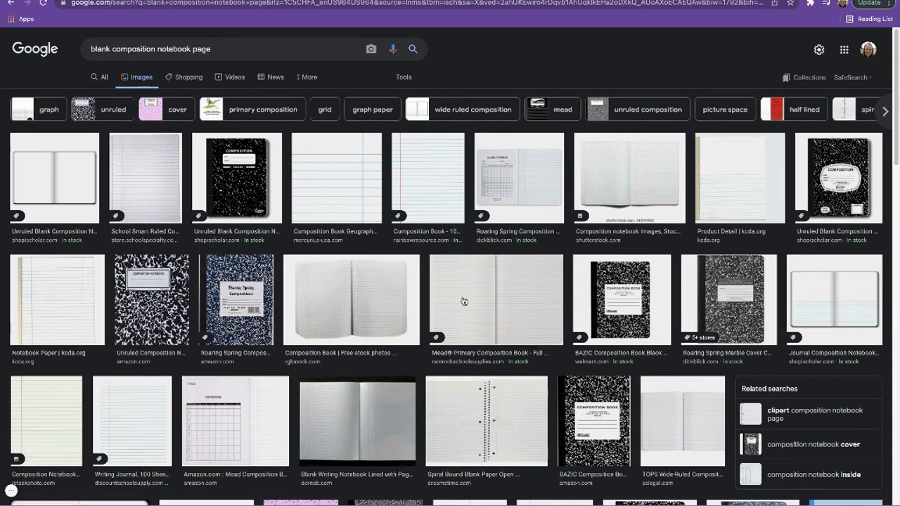
scroll(465, 292, "down", 5)
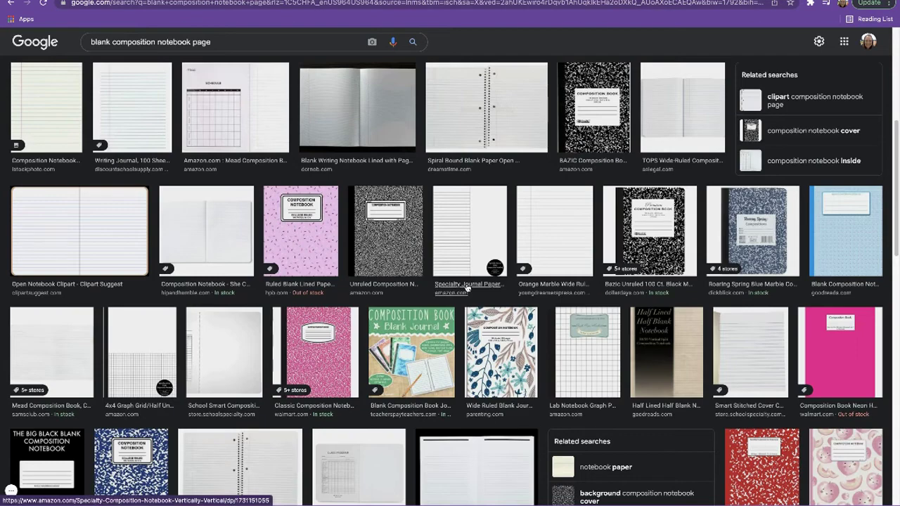
left_click(518, 98)
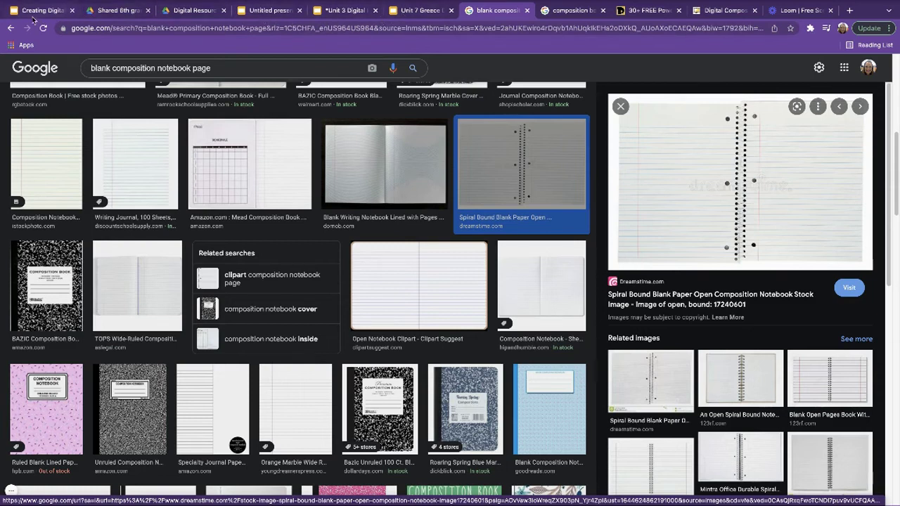
Step: Return to the untitled presentation and insert notebook.jpeg from the Desktop folder onto the theme master
left_click(251, 12)
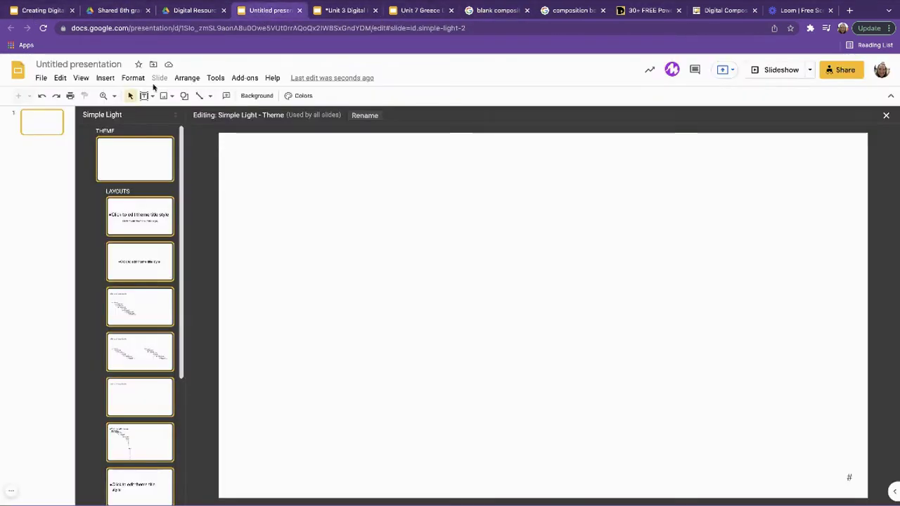
left_click(106, 52)
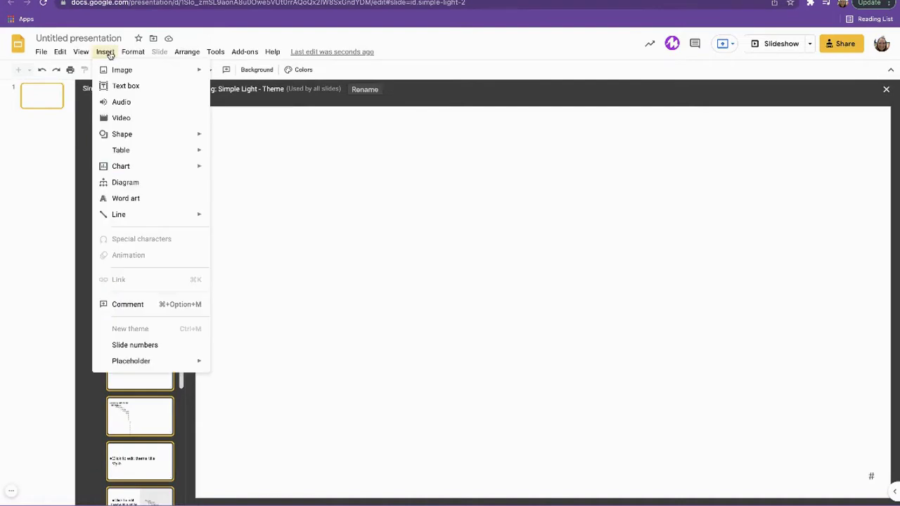
mouse_move(119, 76)
left_click(271, 75)
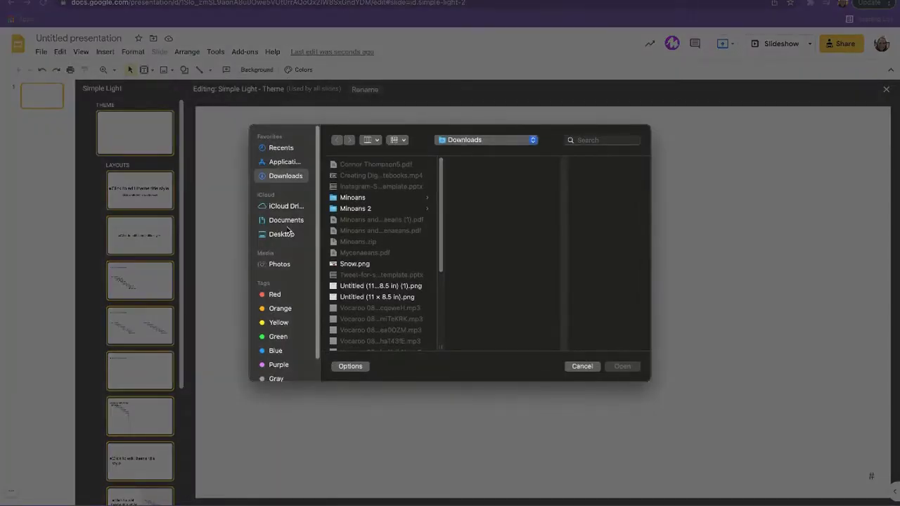
left_click(281, 234)
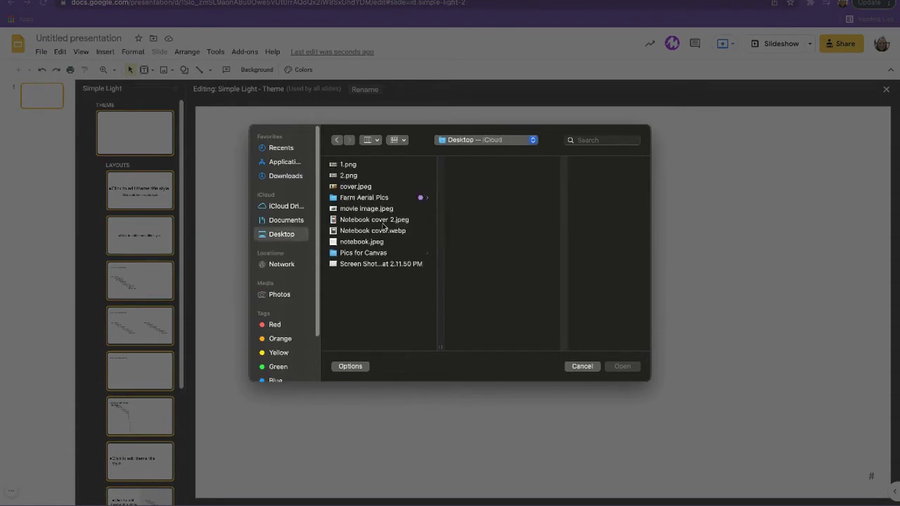
double_click(377, 242)
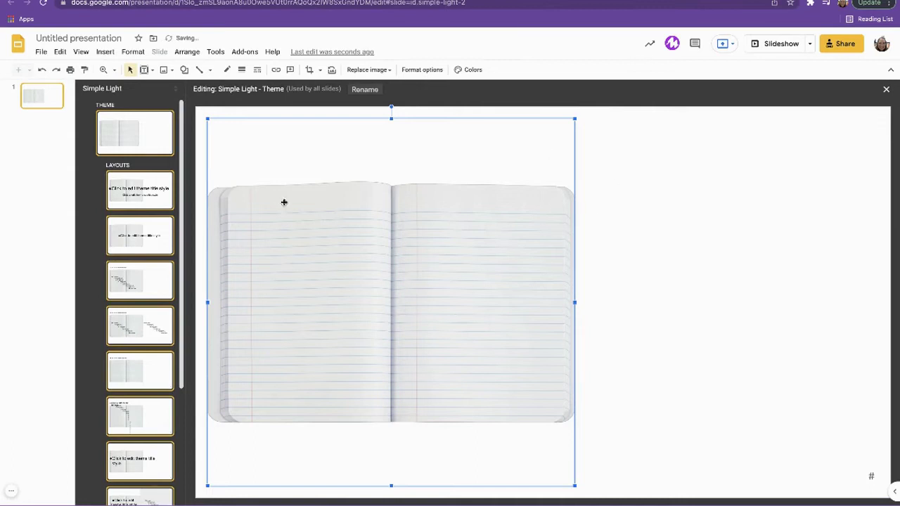
Step: Center the notebook image on the theme master and crop it to the upper part of its right-hand page
left_click_drag(447, 340, 598, 325)
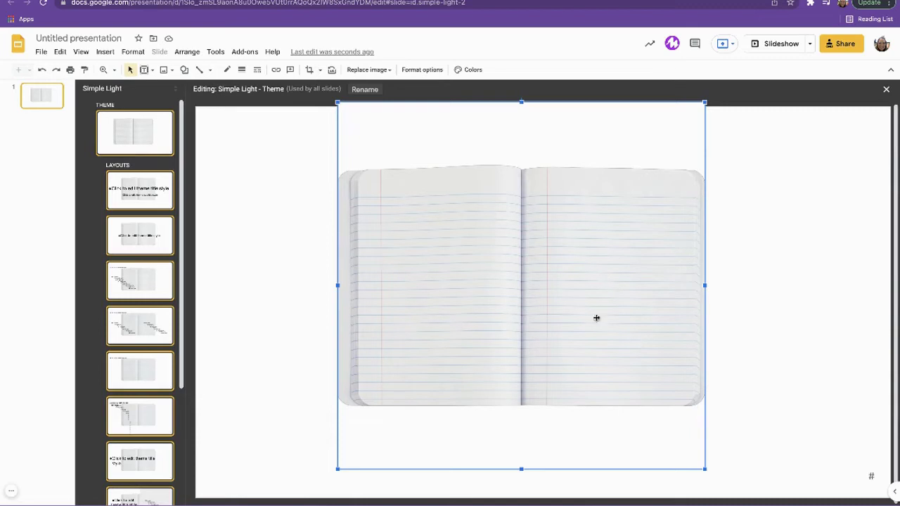
double_click(513, 221)
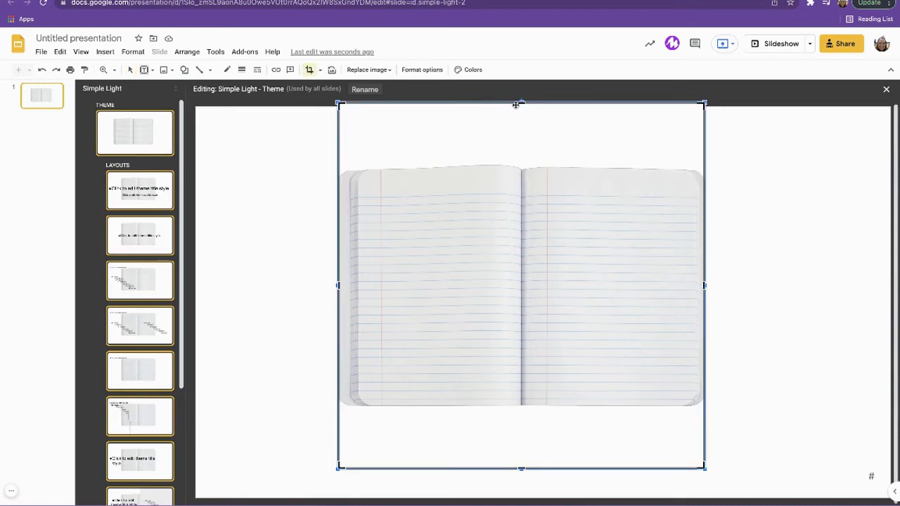
left_click_drag(521, 102, 509, 170)
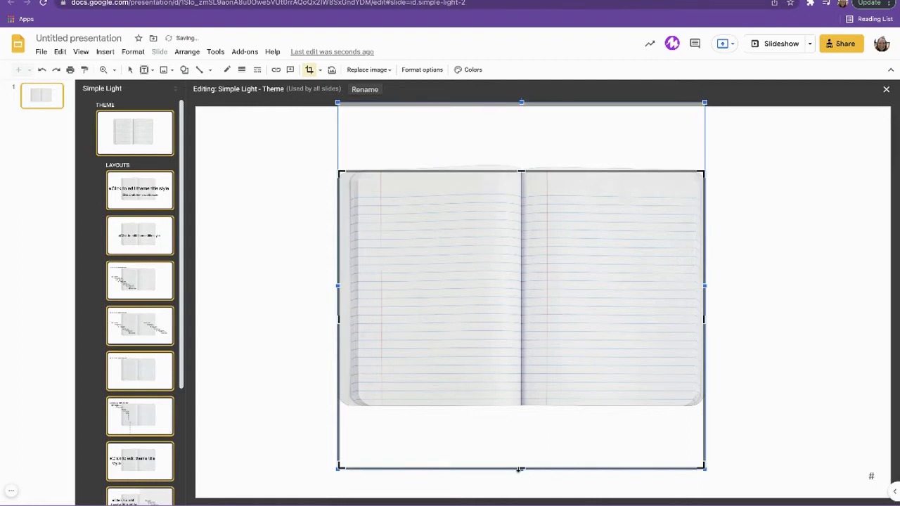
left_click_drag(522, 398, 527, 267)
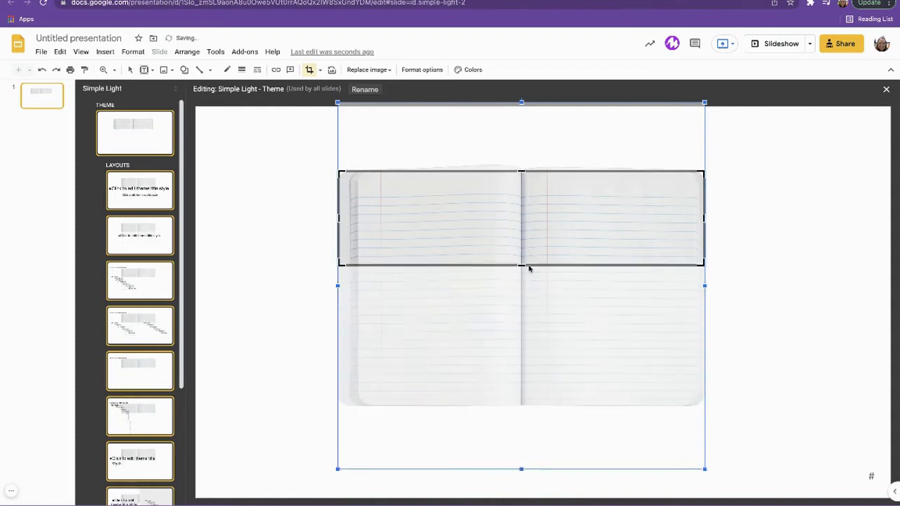
left_click_drag(339, 219, 513, 215)
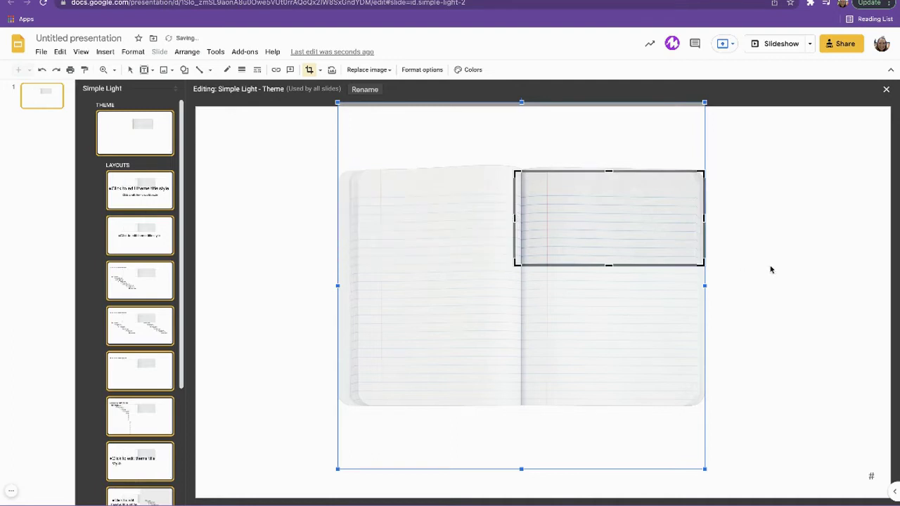
key("Return")
Step: Move the cropped notebook page to the slide's upper-left corner and enlarge it to the slide's full height and nearly its full width
left_click_drag(661, 243, 344, 179)
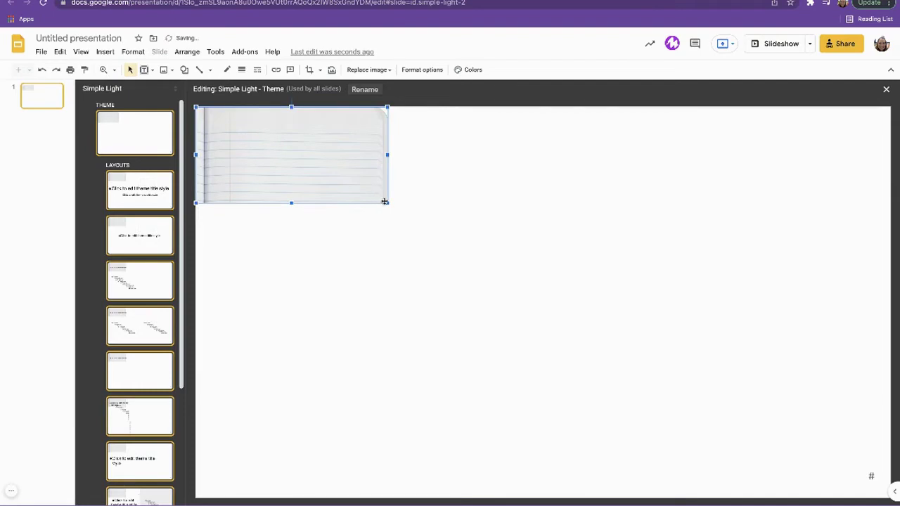
left_click_drag(388, 203, 773, 445)
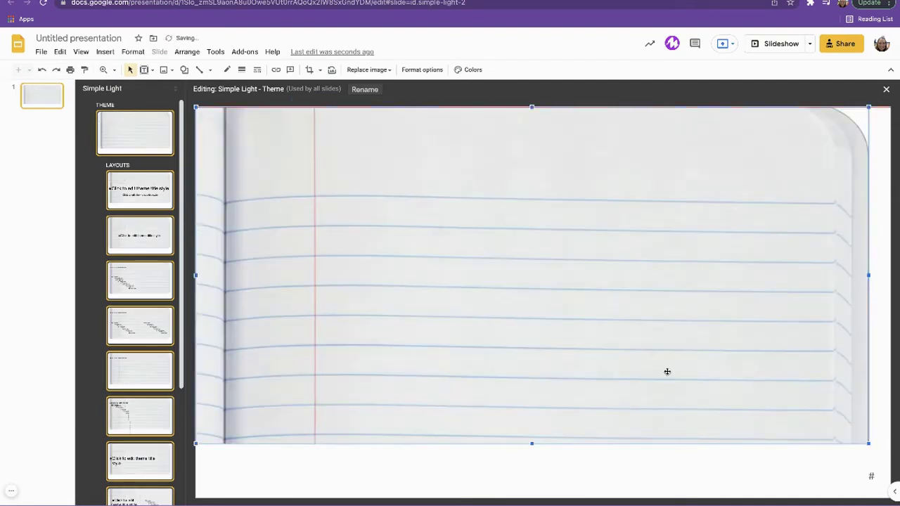
left_click_drag(533, 444, 533, 497)
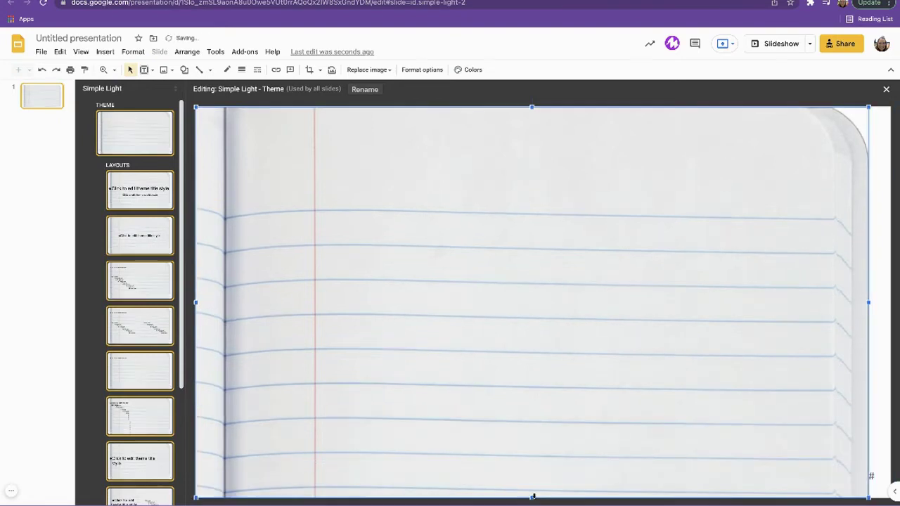
Step: Crop a narrow strip off the notebook image's right edge on the theme master
double_click(858, 293)
left_click_drag(867, 304, 852, 301)
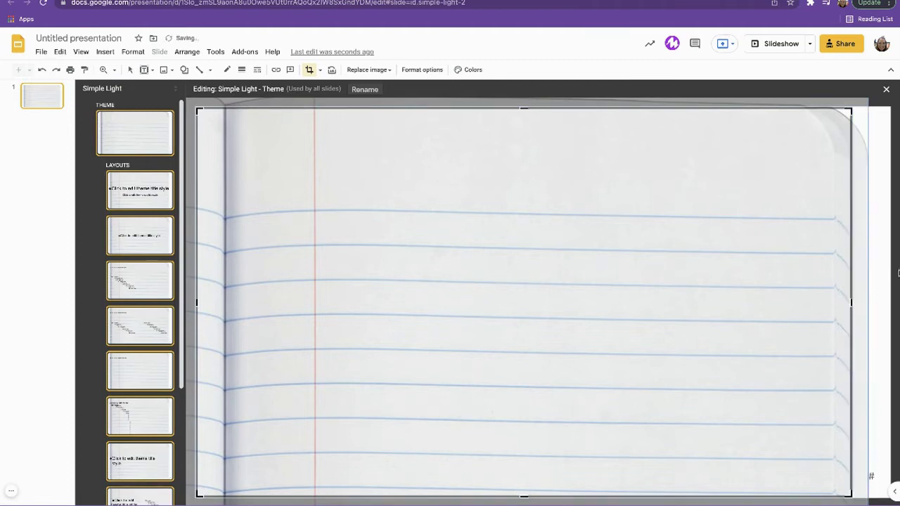
key("Return")
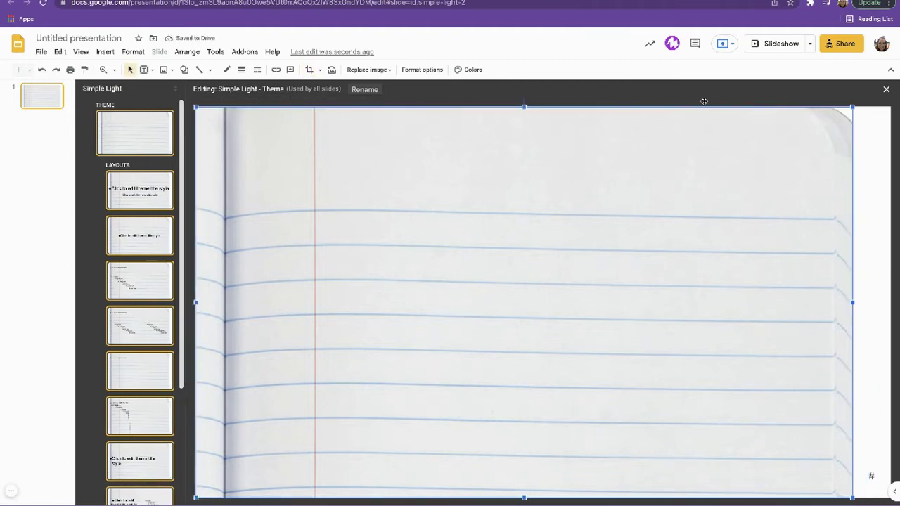
Step: Mask the notebook image with a rounded rectangle and resize it so its left rounded corners extend past the slide's left edge
left_click(319, 69)
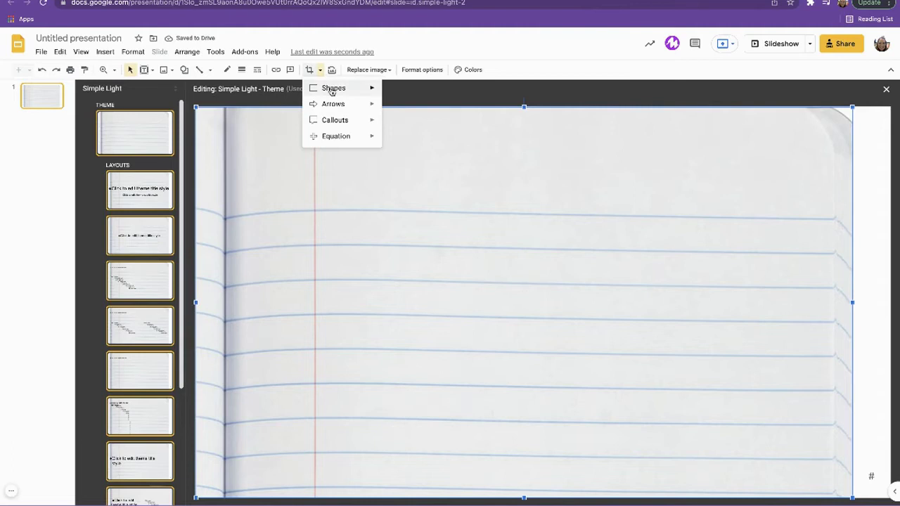
mouse_move(333, 88)
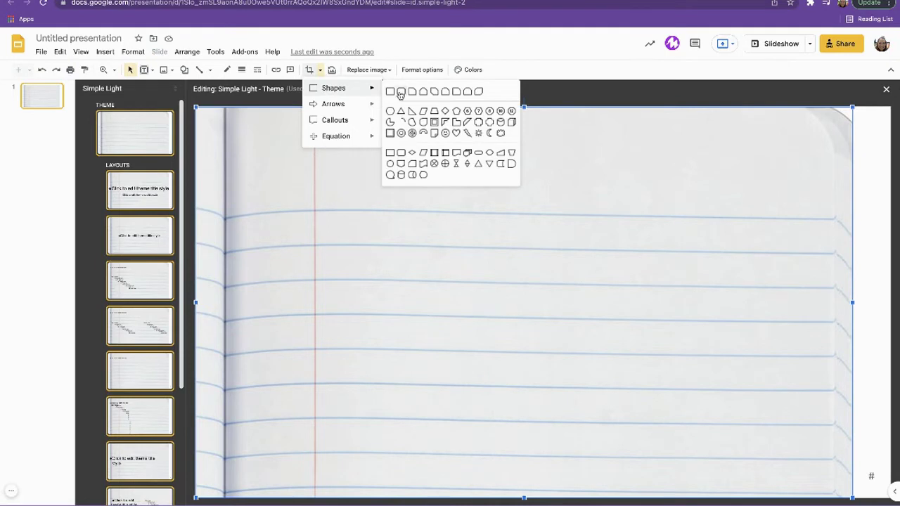
left_click(400, 92)
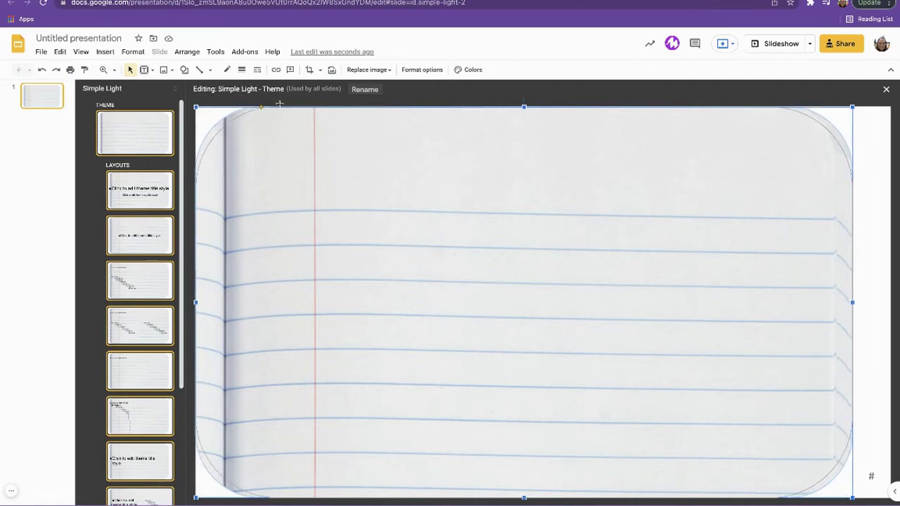
left_click_drag(260, 102, 825, 203)
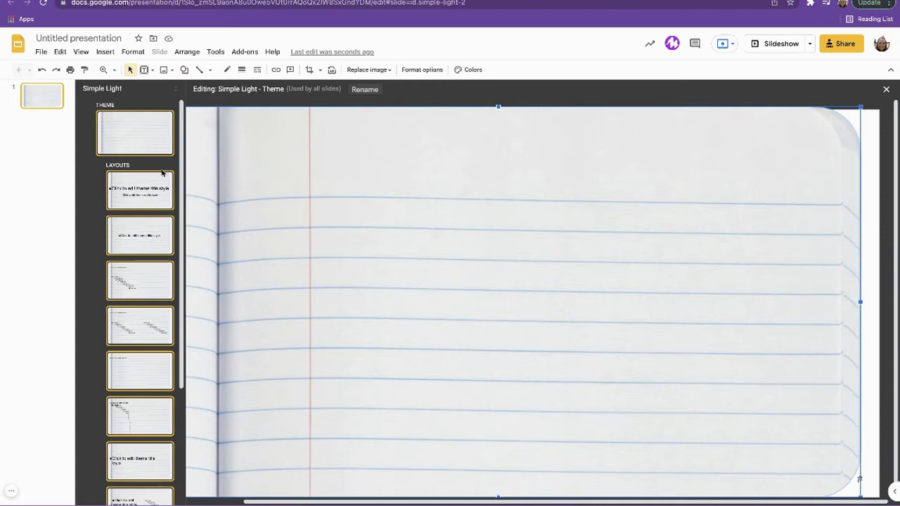
Step: Check the Title slide layout, return to the theme master and move the notebook image down flush with the slide's top edge
left_click(139, 202)
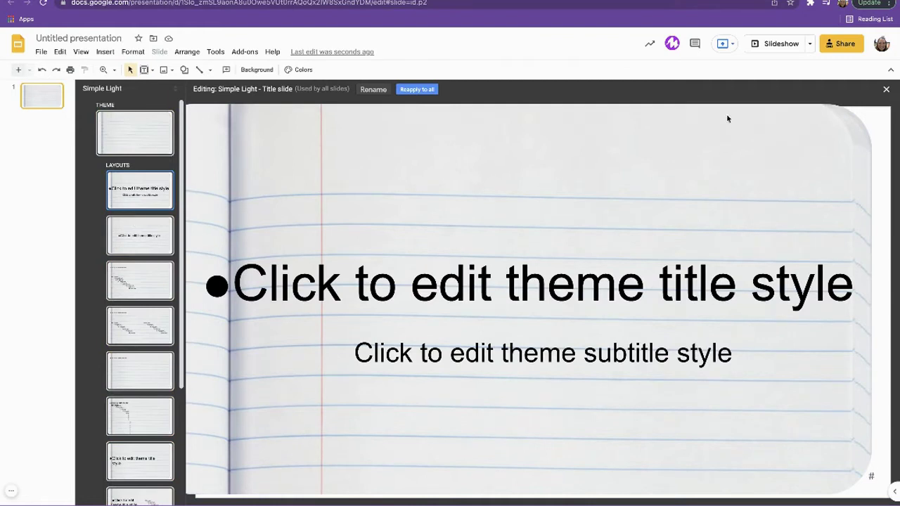
double_click(412, 184)
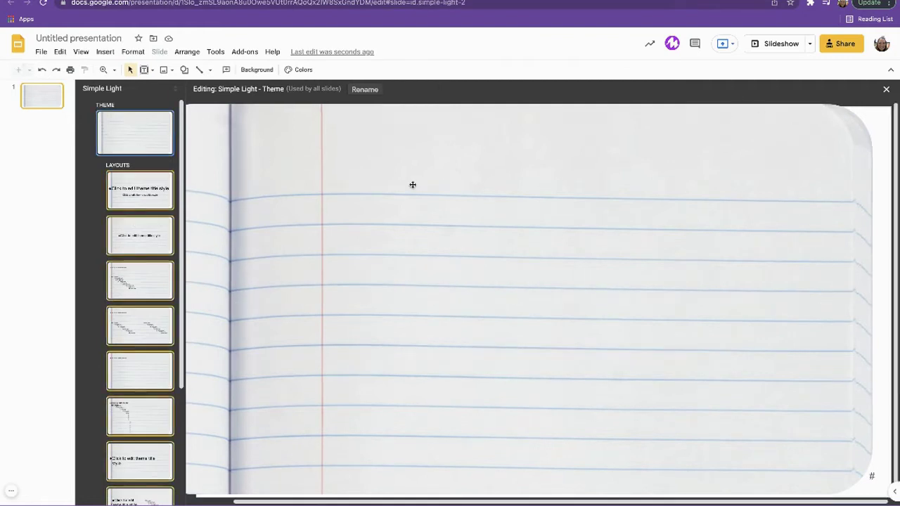
left_click(728, 211)
left_click_drag(728, 212, 727, 215)
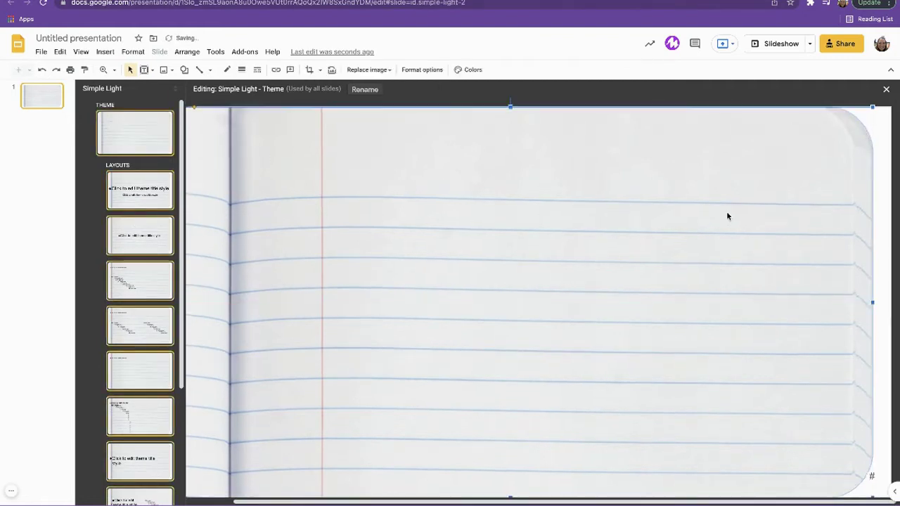
Step: Review the notebook background on the first four layouts, including Title slide and Title and two columns, and return to the theme master
left_click(167, 193)
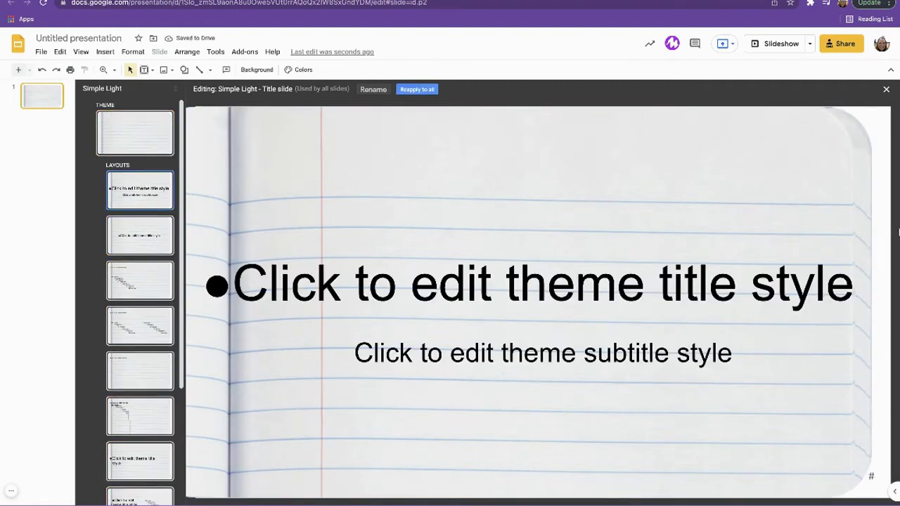
left_click(140, 239)
left_click(148, 274)
left_click(146, 321)
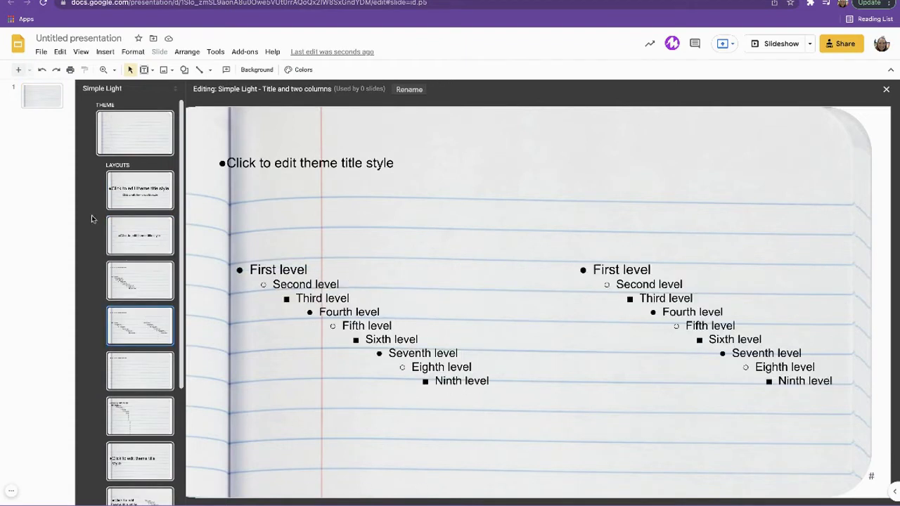
left_click(130, 205)
left_click(127, 141)
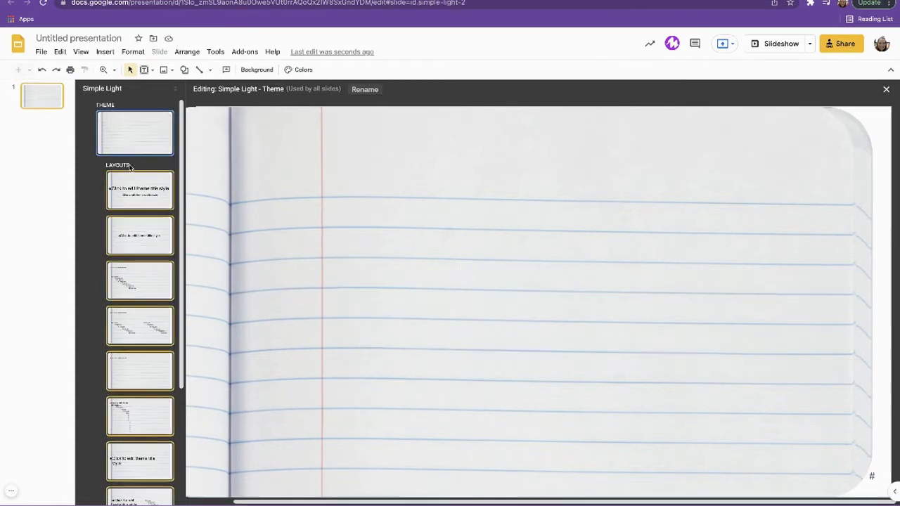
left_click(318, 185)
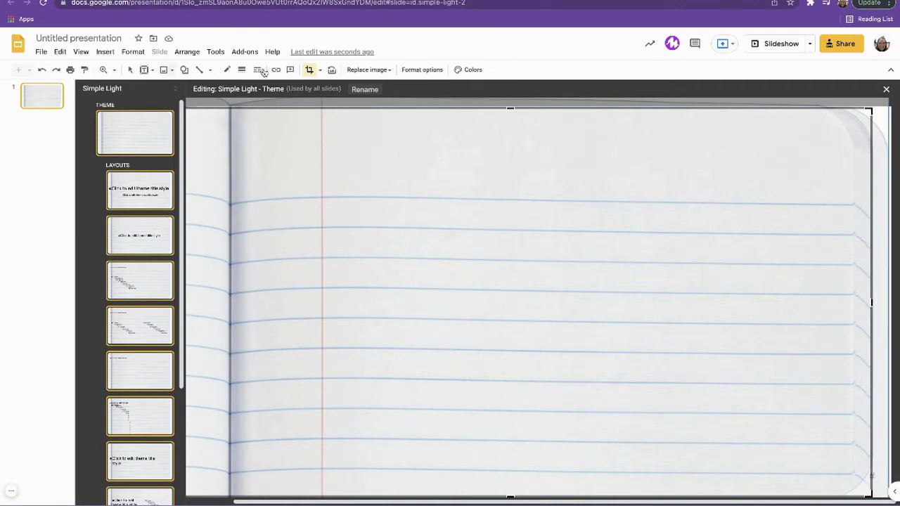
key("Return")
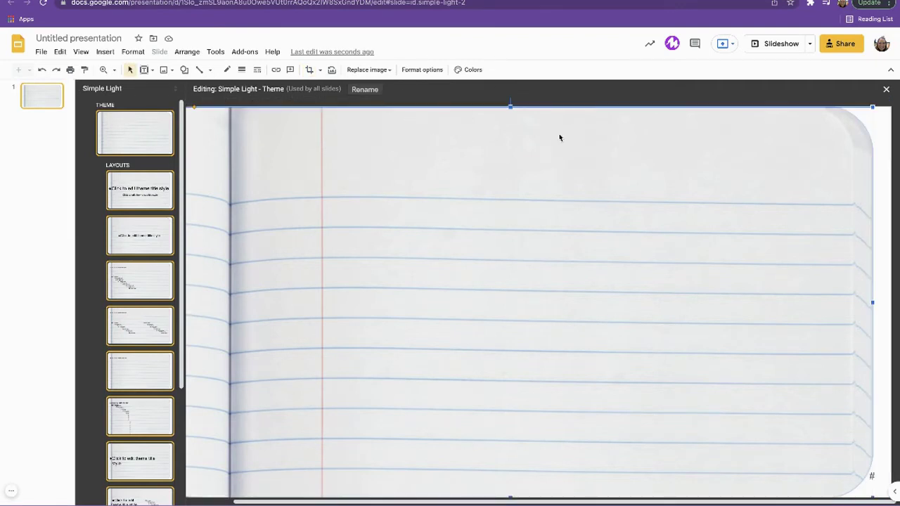
left_click(881, 160)
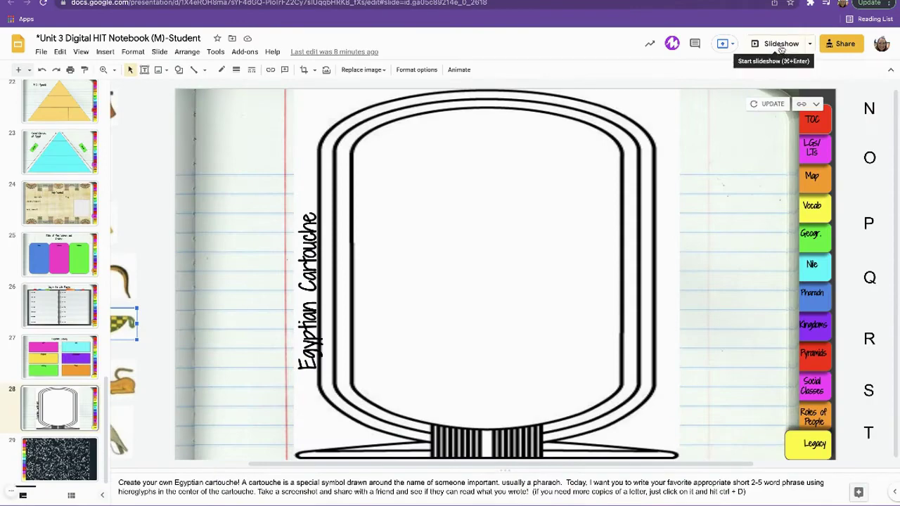
Step: Present the Unit 3 Digital HIT Notebook, visit the Vocab, Pharaoh, Pyramids and Nile pages through its side tabs, and exit the slideshow
left_click(781, 47)
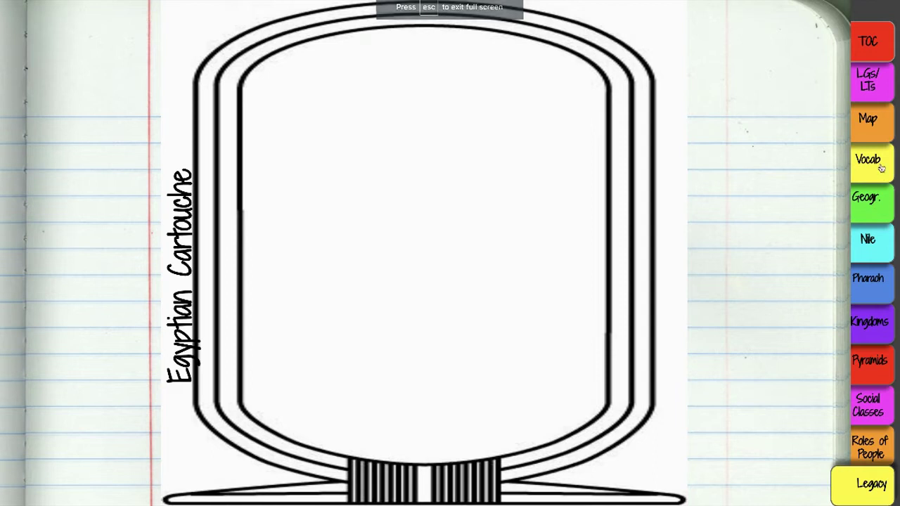
left_click(881, 165)
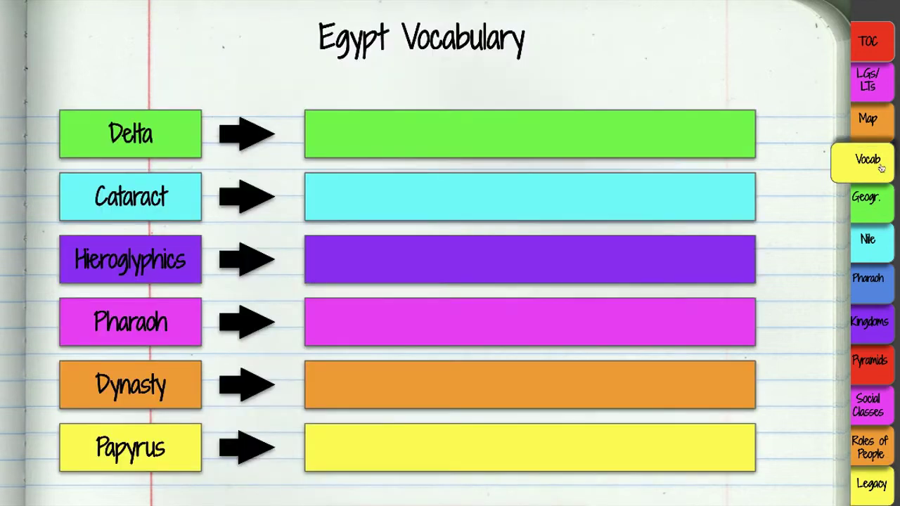
left_click(879, 294)
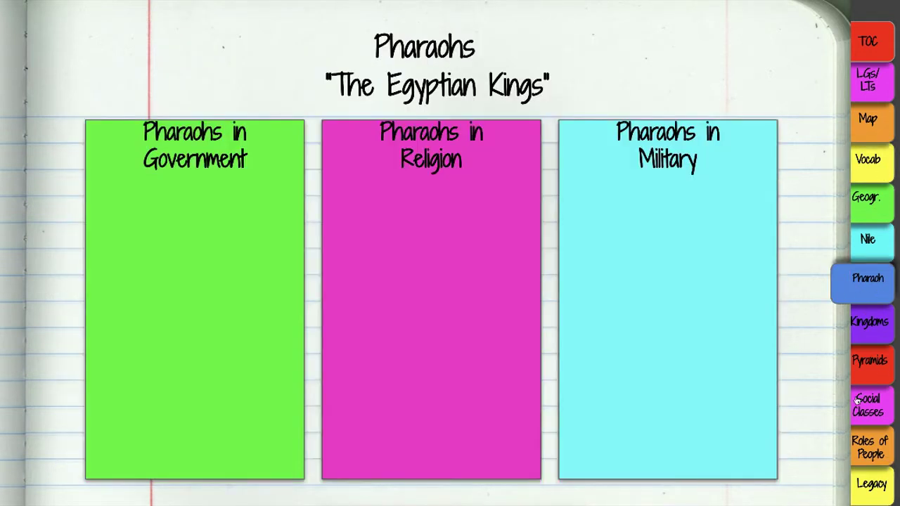
left_click(882, 376)
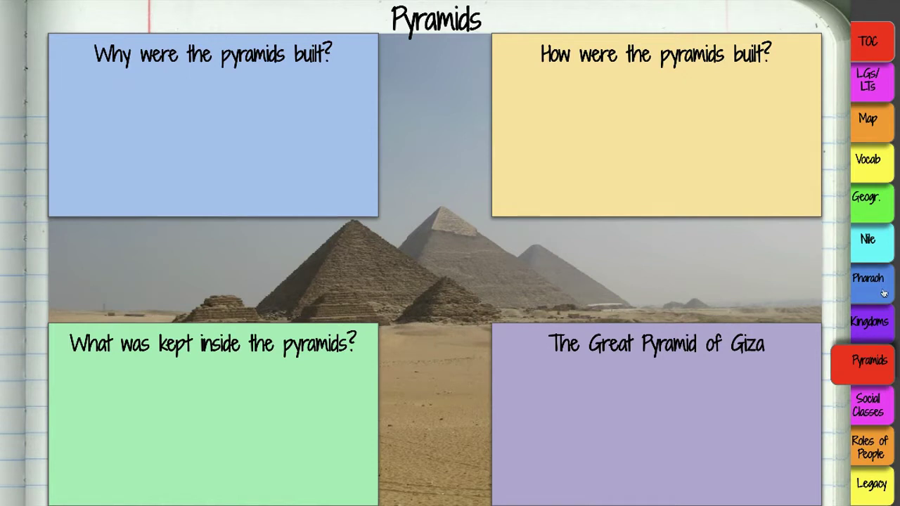
left_click(884, 291)
left_click(879, 249)
left_click(875, 156)
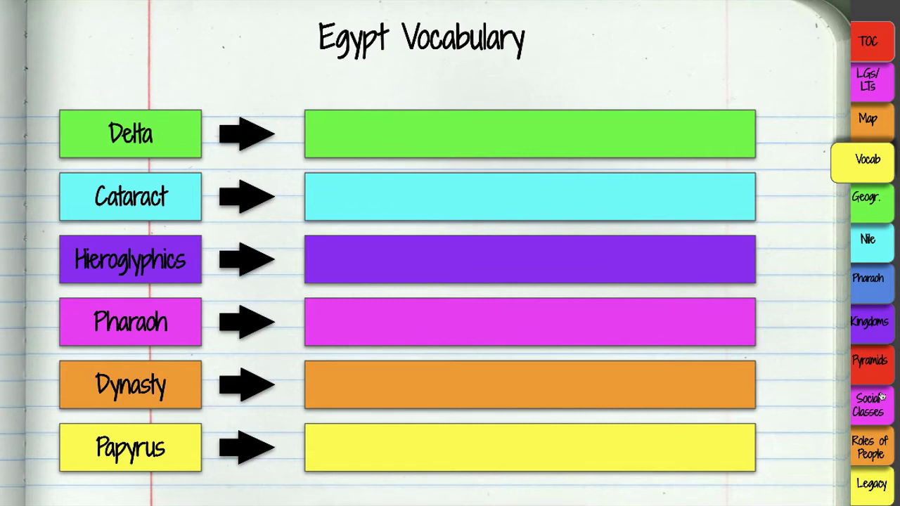
key("Escape")
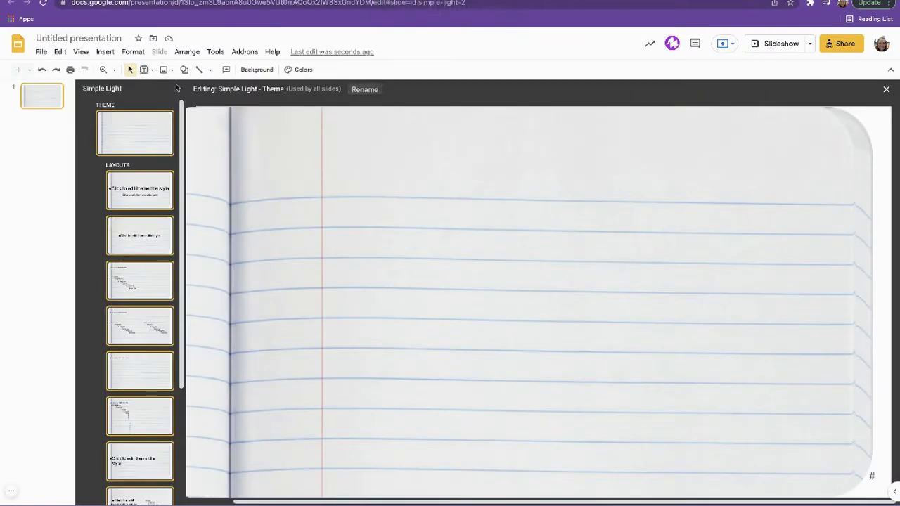
Step: Draw a small rounded rectangle as a tab over the notebook page's right edge near its upper corner on the theme master
left_click(184, 70)
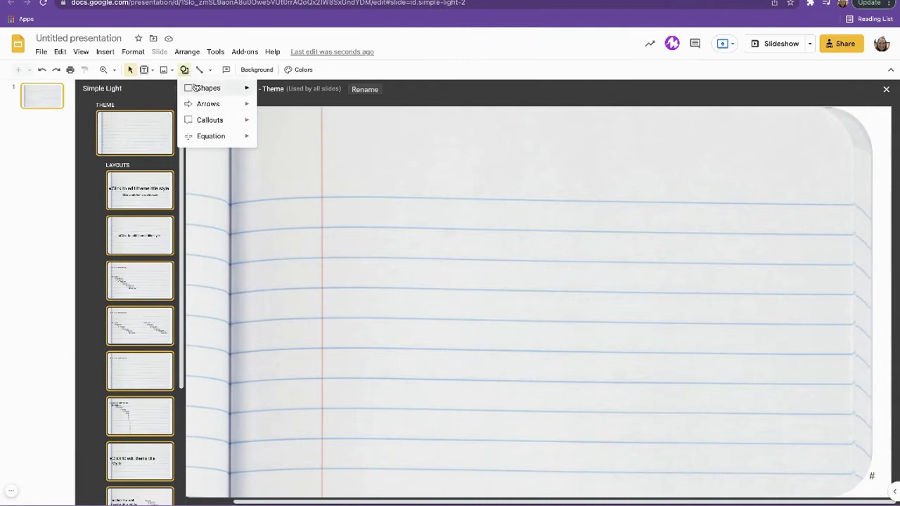
left_click(264, 91)
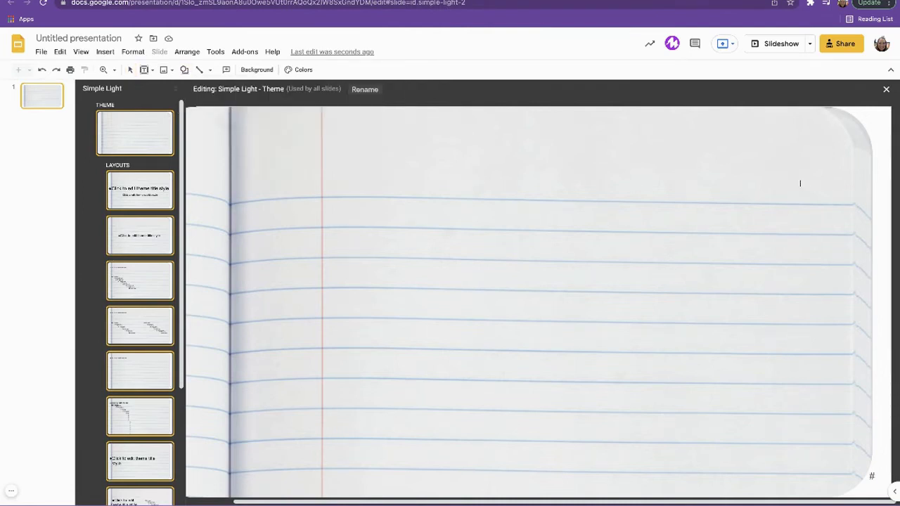
left_click_drag(860, 125, 888, 149)
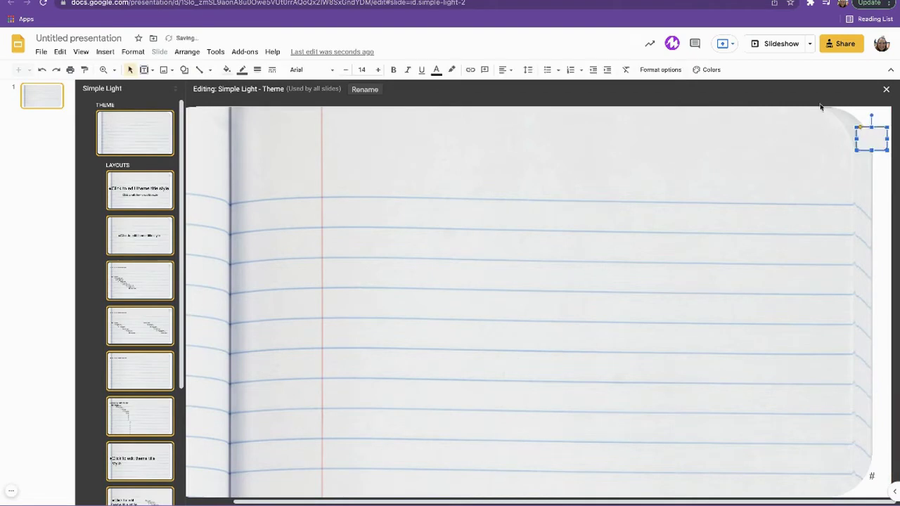
left_click(889, 205)
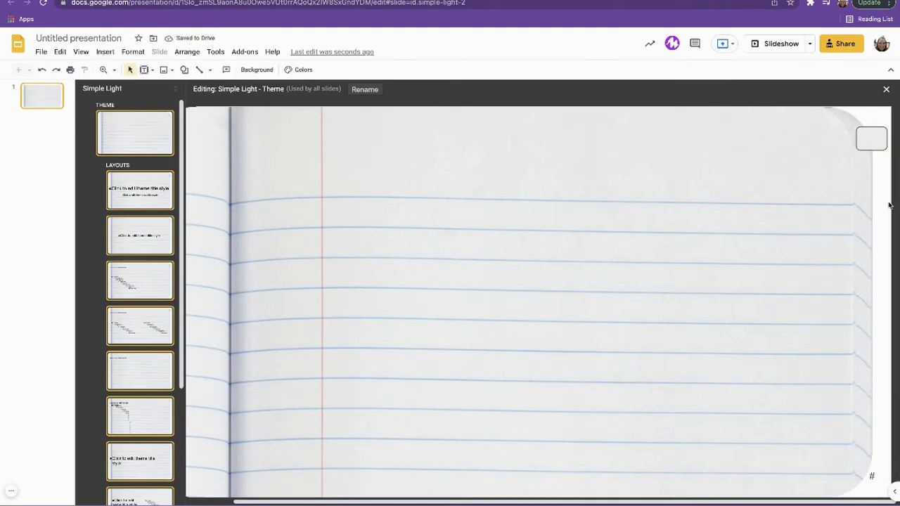
Step: Duplicate the rounded rectangle tab and place the copy directly beneath the first one
left_click(860, 136)
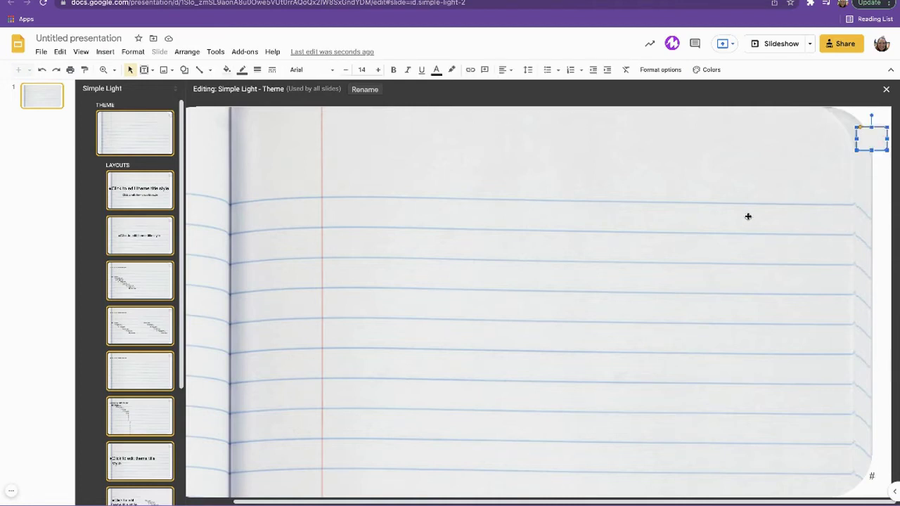
key("ctrl+d")
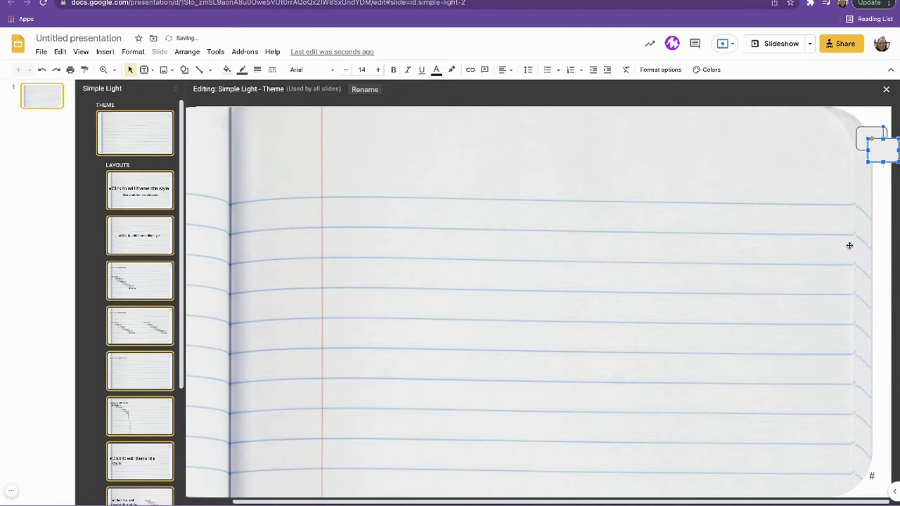
left_click_drag(888, 144, 876, 155)
left_click(864, 220)
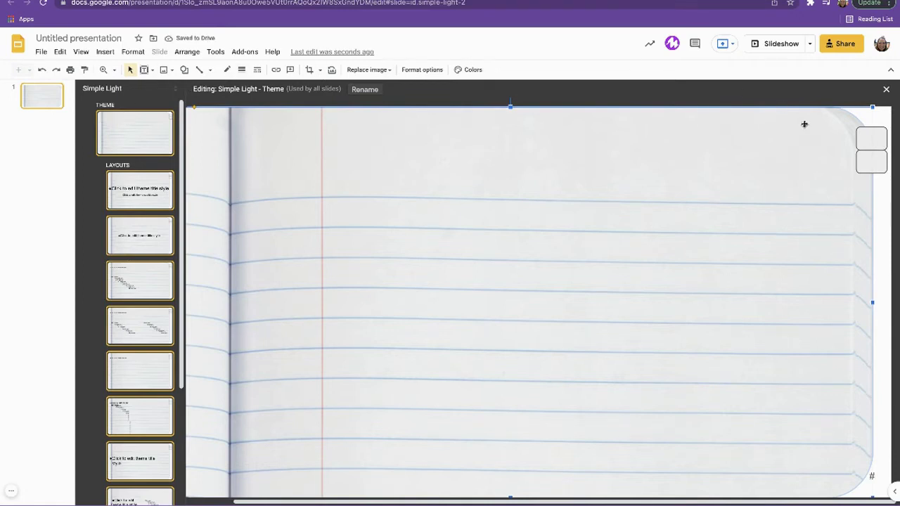
Step: Fill the upper rounded rectangle tab with red and the tab directly beneath it with orange
left_click(877, 144)
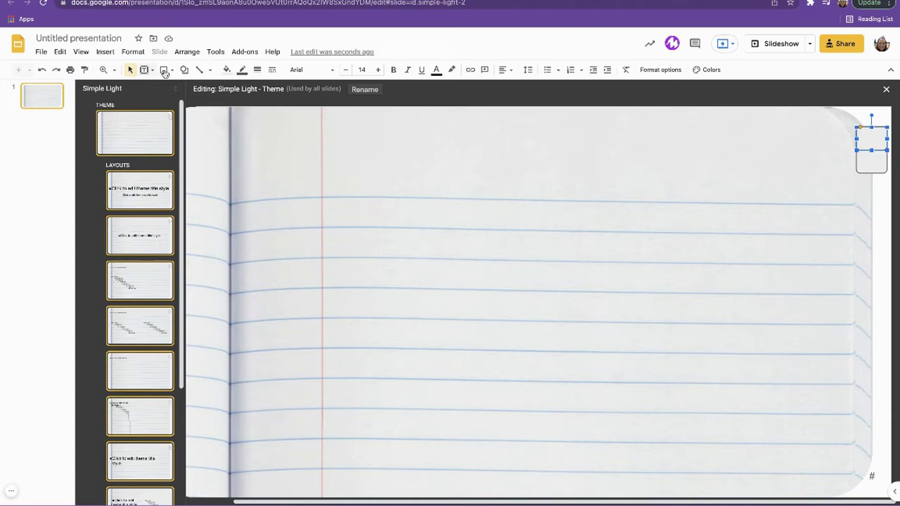
left_click(227, 71)
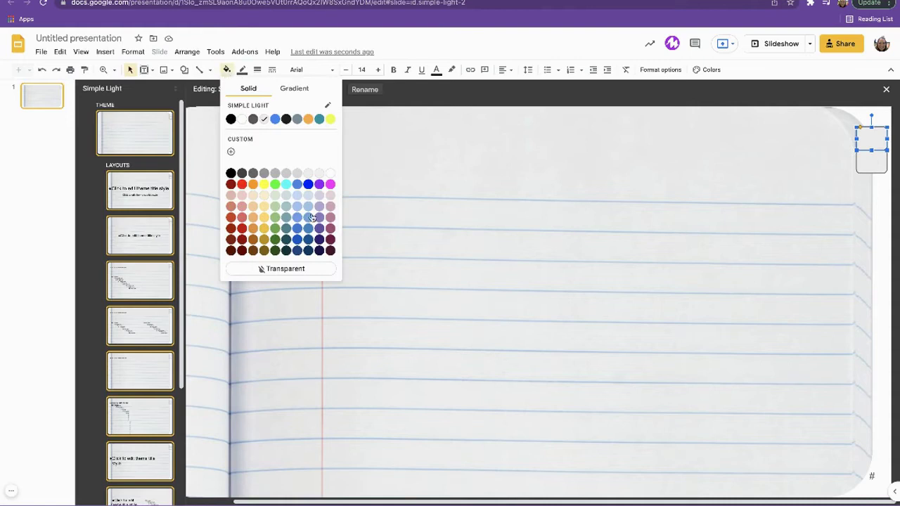
left_click(242, 184)
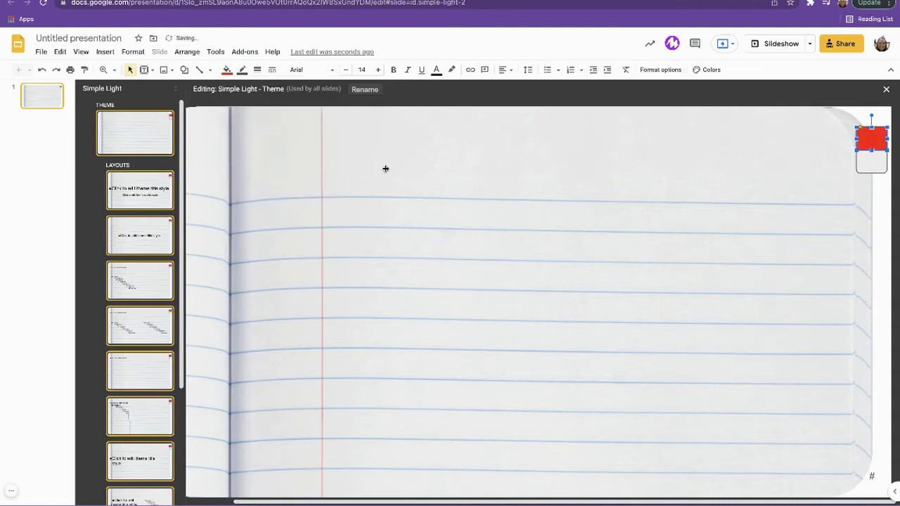
left_click(877, 162)
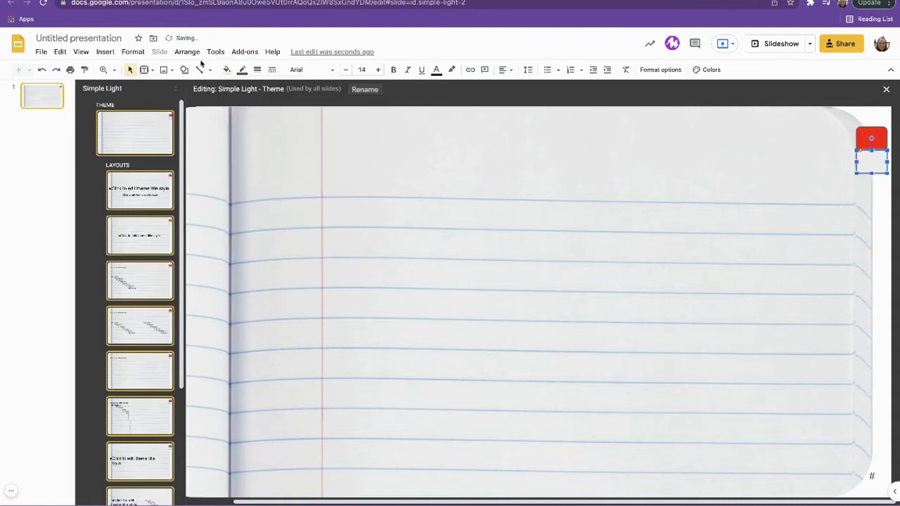
left_click(226, 71)
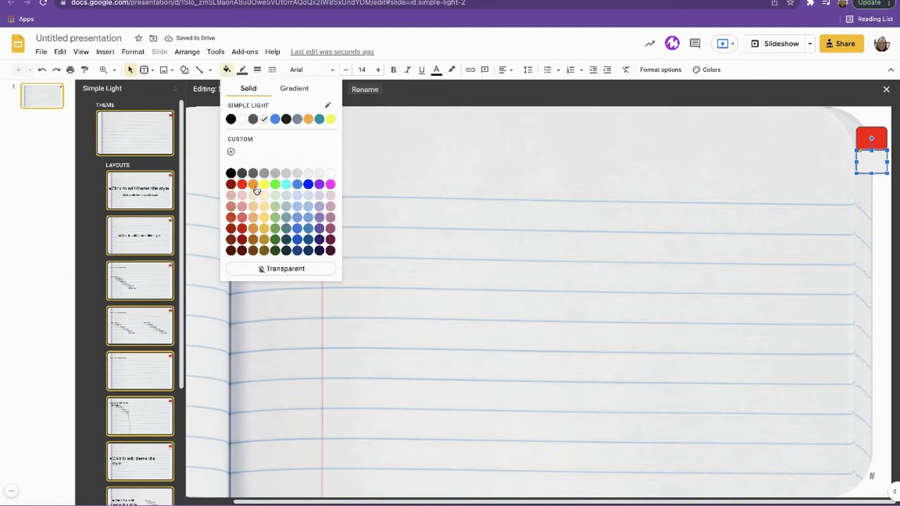
left_click(253, 185)
left_click(813, 199)
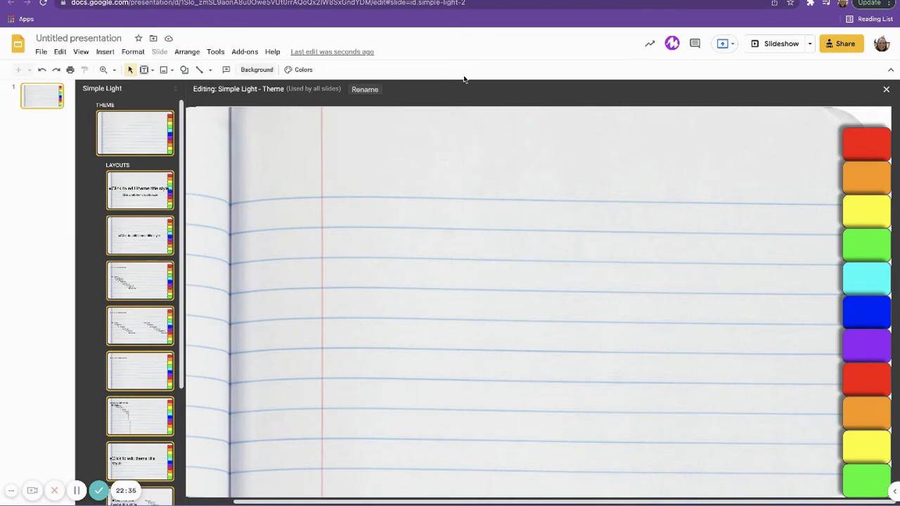
Step: Select all eleven colored tabs, switch their drop shadow off and on again, and expand the shadow settings
left_click(866, 129)
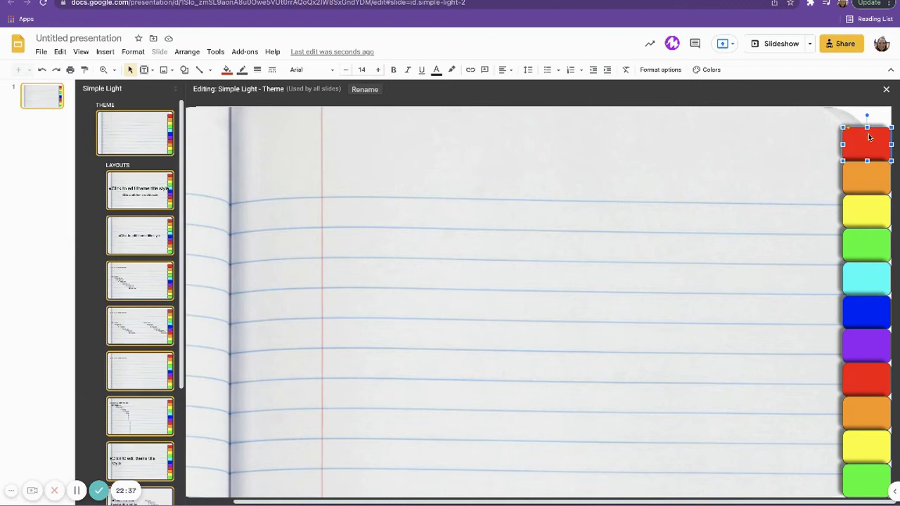
left_click(877, 171, "shift")
left_click(879, 219, "shift")
left_click(875, 243, "shift")
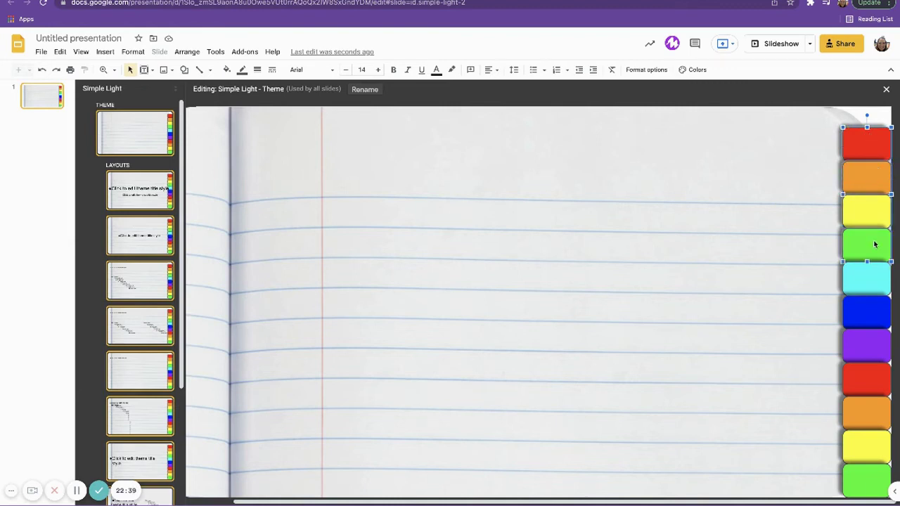
left_click(880, 286, "shift")
left_click(883, 326, "shift")
left_click(870, 360, "shift")
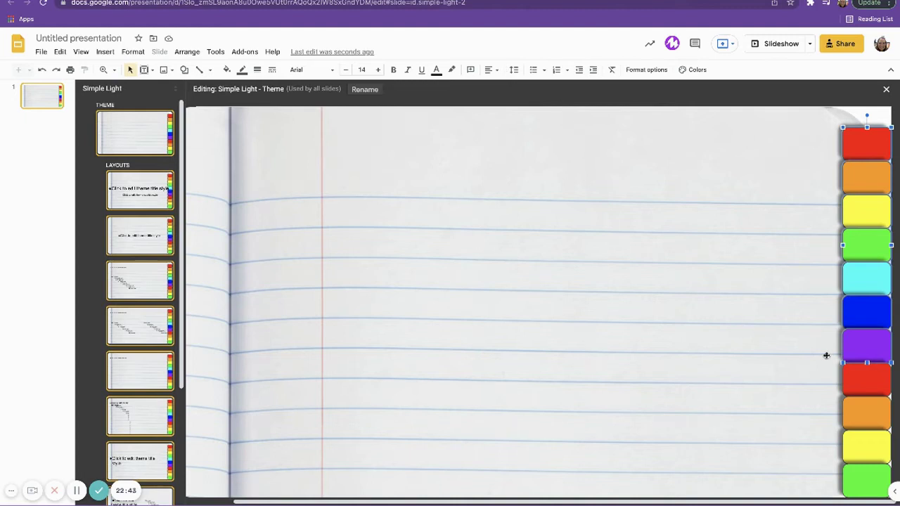
left_click(869, 378, "shift")
left_click(869, 412, "shift")
left_click(871, 444, "shift")
left_click(871, 477, "shift")
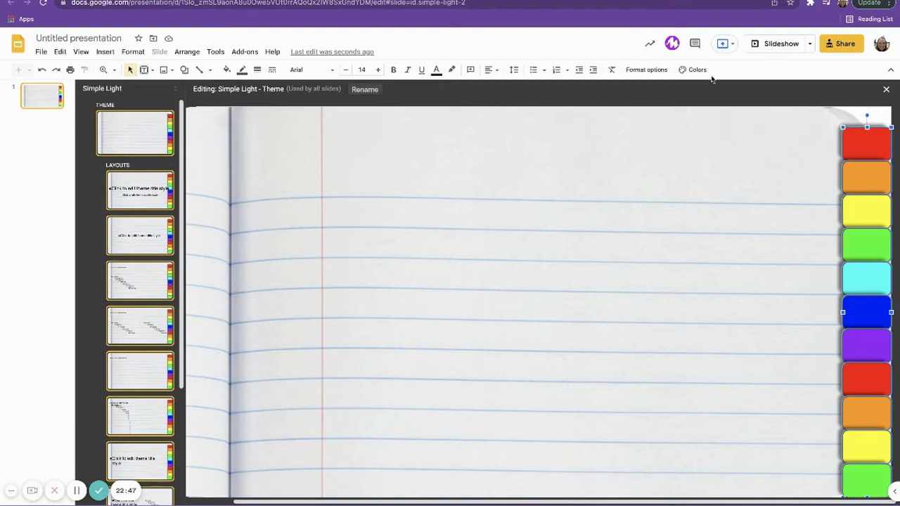
left_click(657, 67)
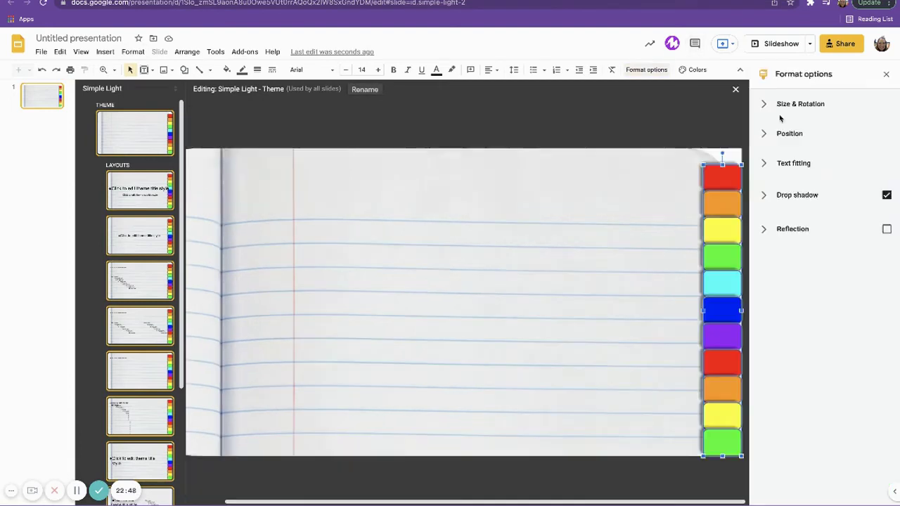
left_click(886, 196)
left_click(886, 196)
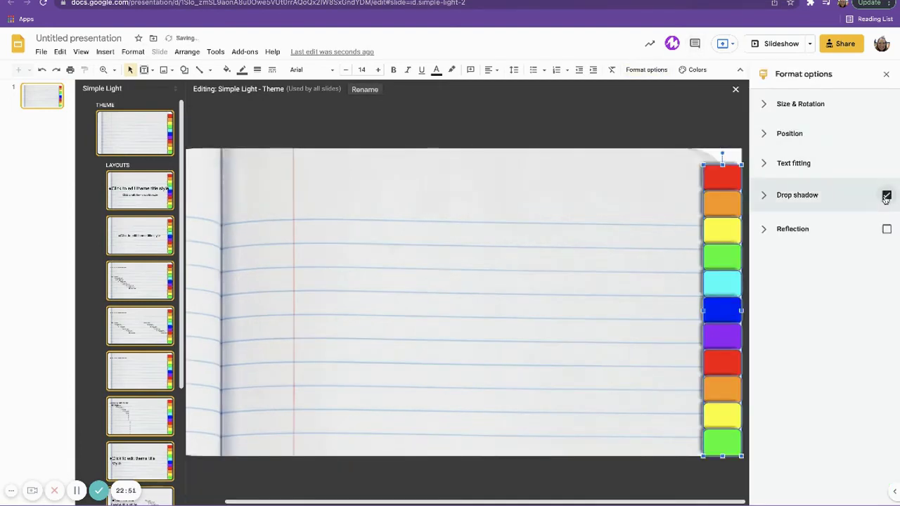
left_click(768, 200)
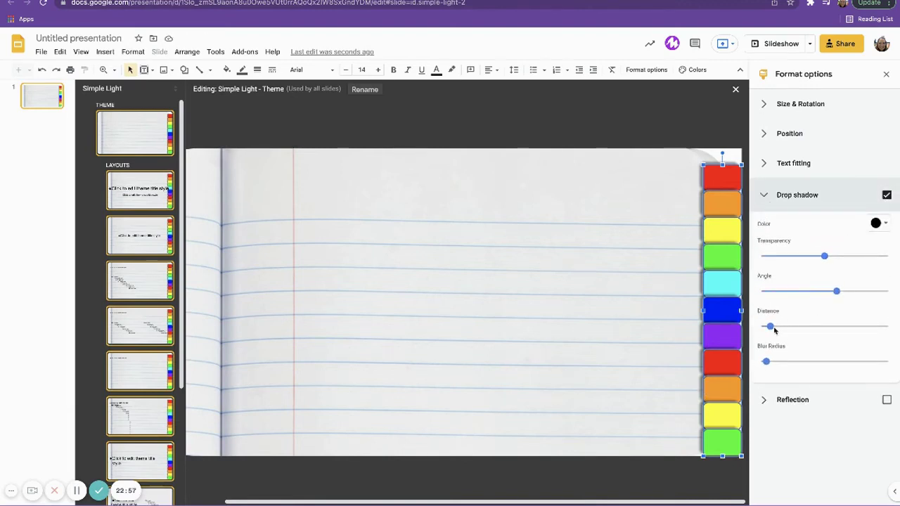
Step: Try a drop shadow on the notebook page image, remove it, and close the format options
left_click(673, 255)
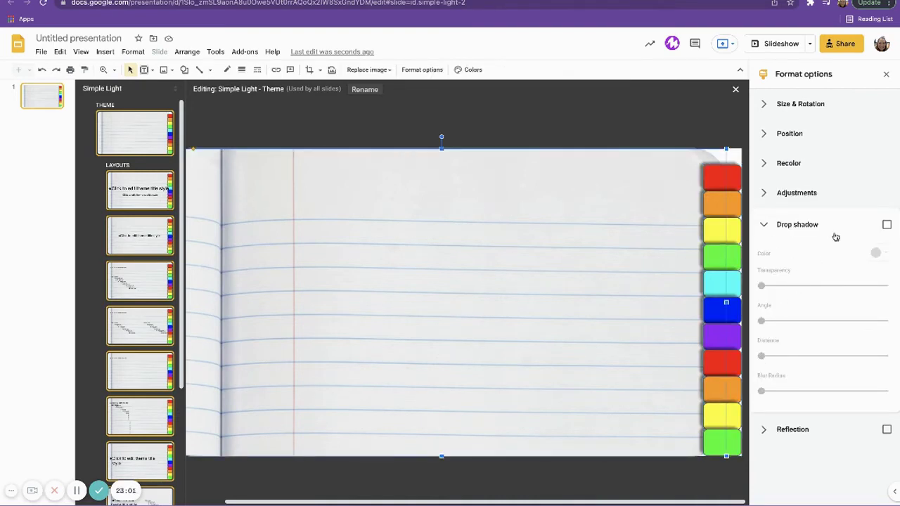
left_click(886, 225)
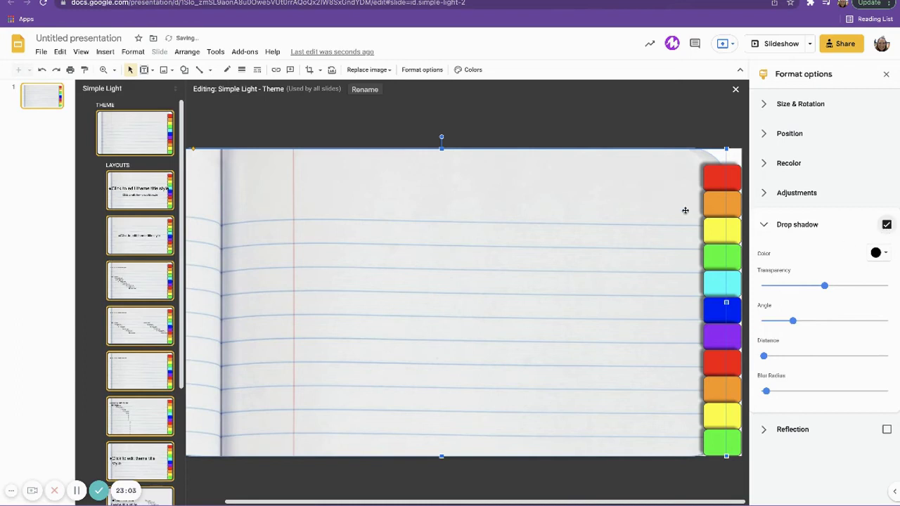
left_click(886, 225)
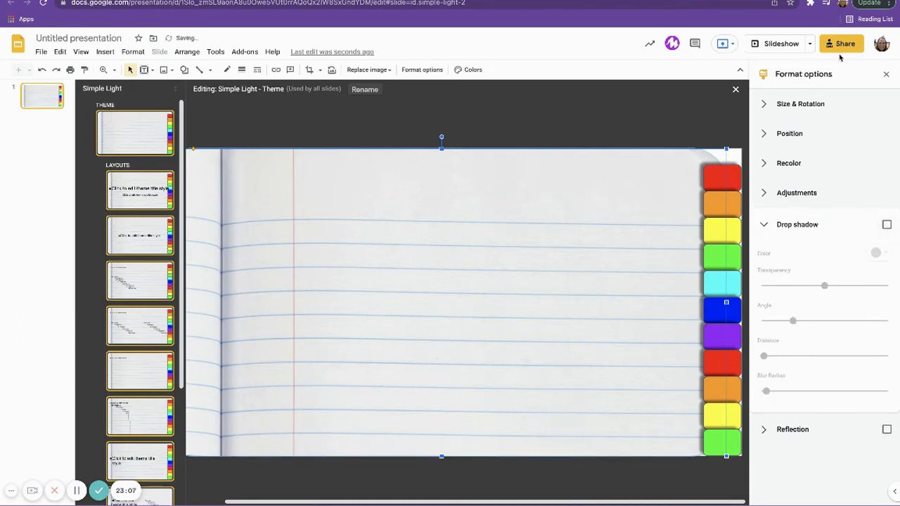
left_click(885, 74)
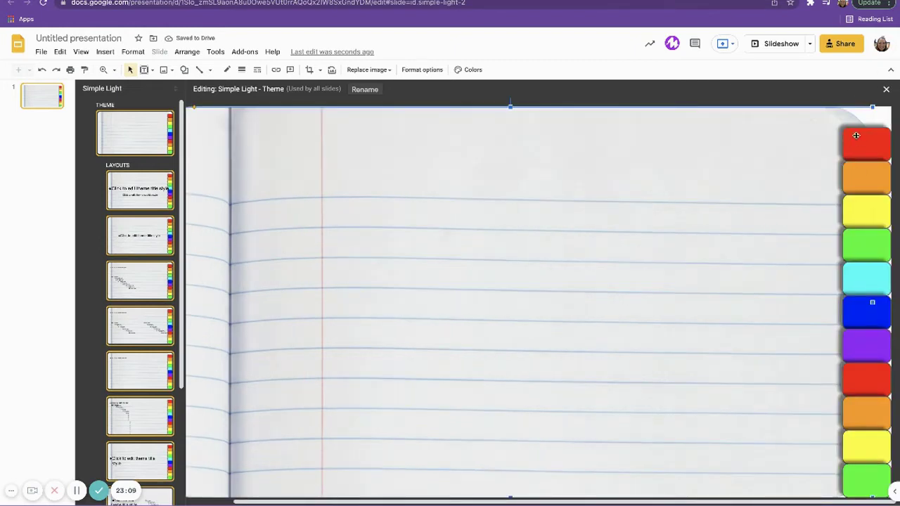
left_click(882, 123)
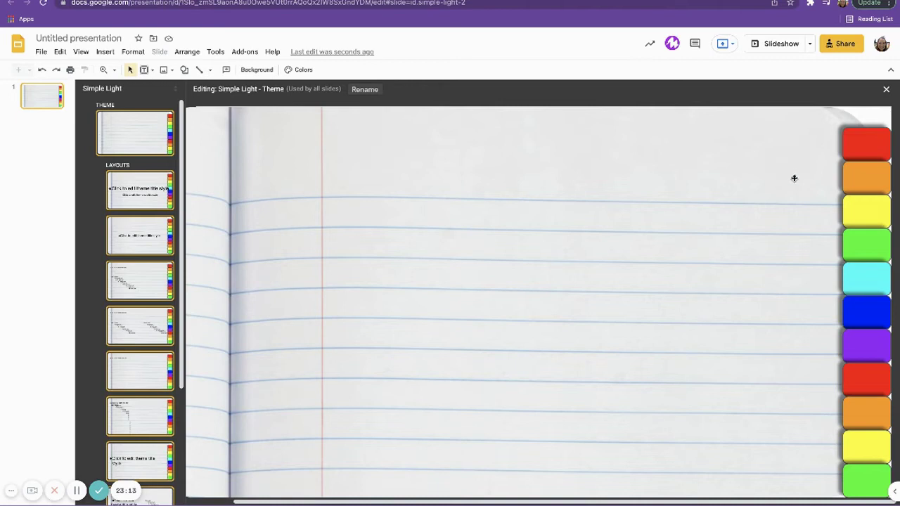
Step: Select all eleven colored tabs and send them behind the notebook page image
left_click(871, 136)
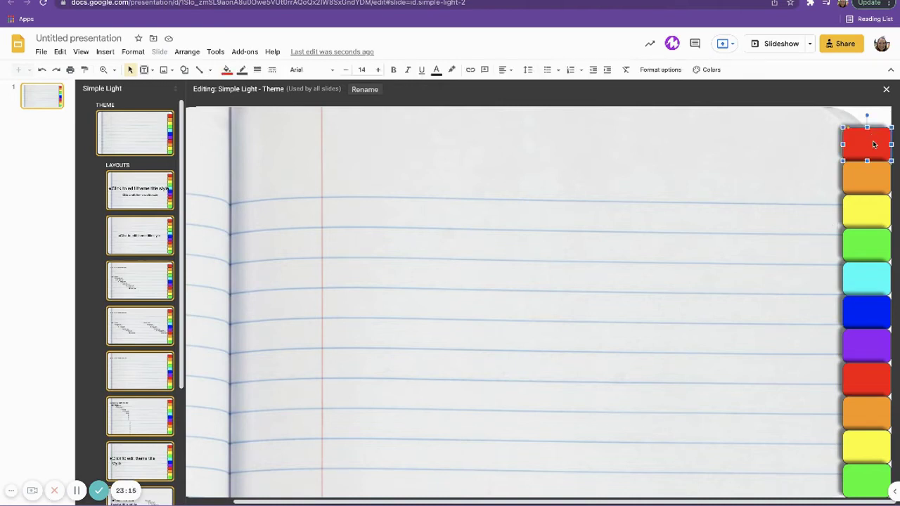
left_click_drag(867, 161, 866, 447)
left_click_drag(876, 478, 877, 477)
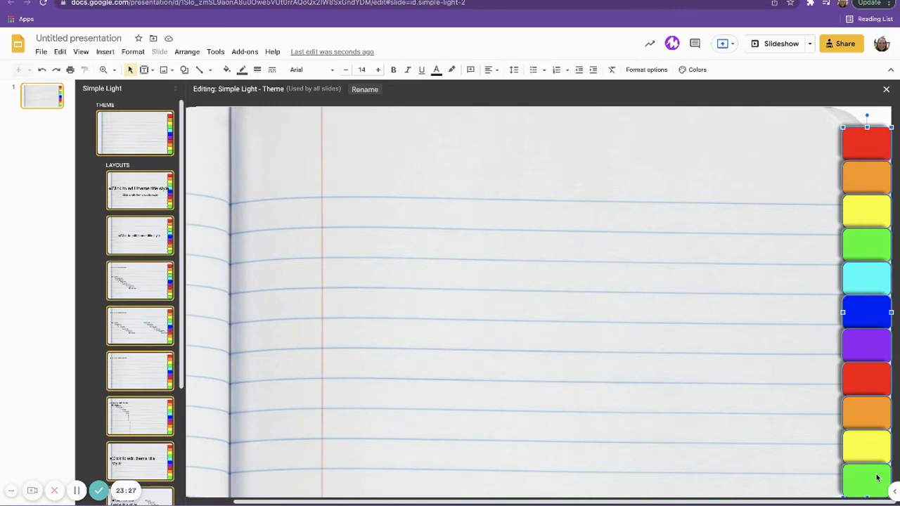
left_click_drag(877, 477, 876, 478)
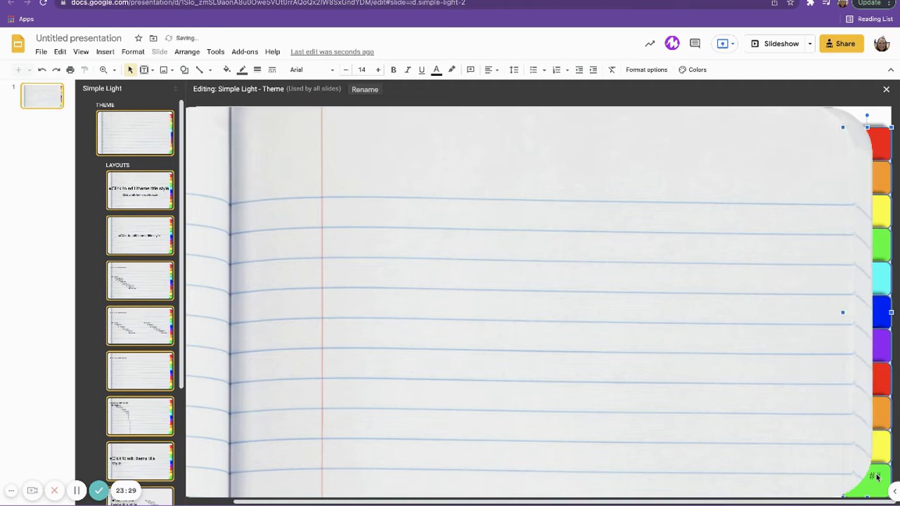
Step: Narrow the notebook page image and crop a thin strip off its right edge, adjusting its width so more of the colored tabs shows
left_click(766, 437)
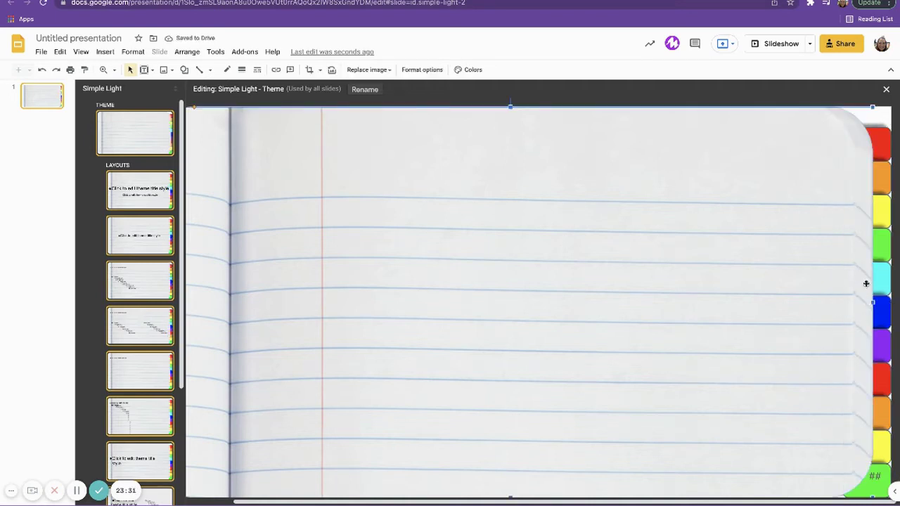
left_click_drag(872, 303, 856, 303)
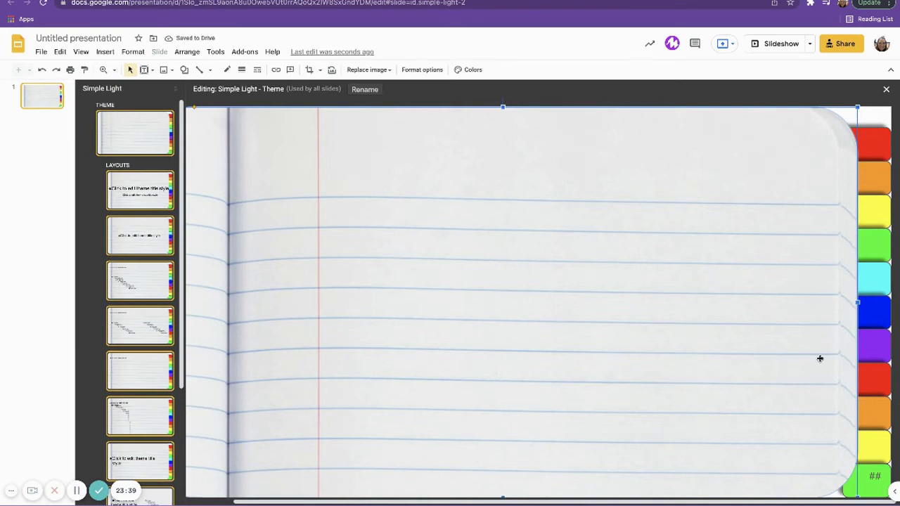
double_click(857, 309)
left_click_drag(847, 303, 845, 303)
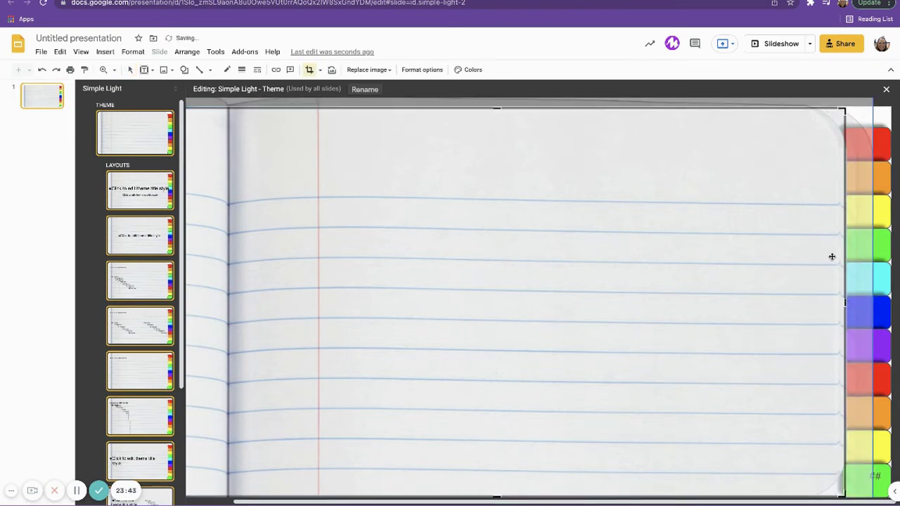
key("Return")
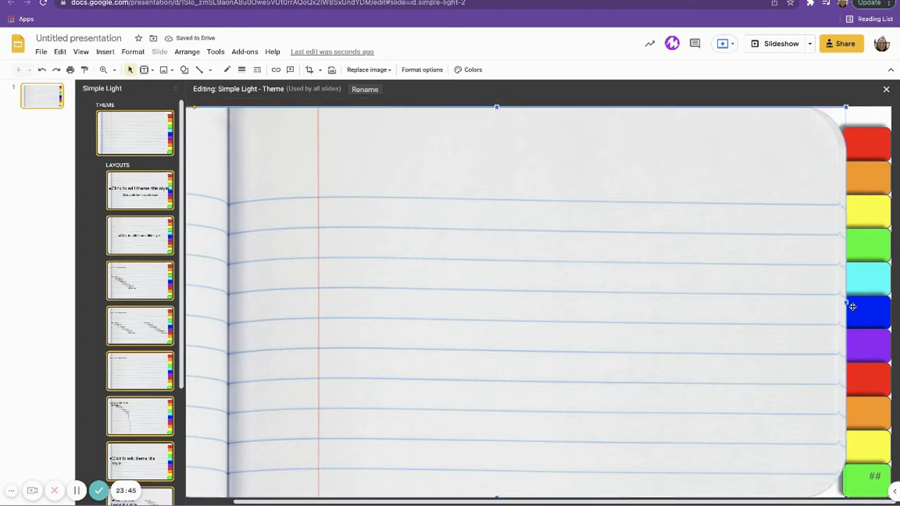
left_click_drag(846, 303, 858, 302)
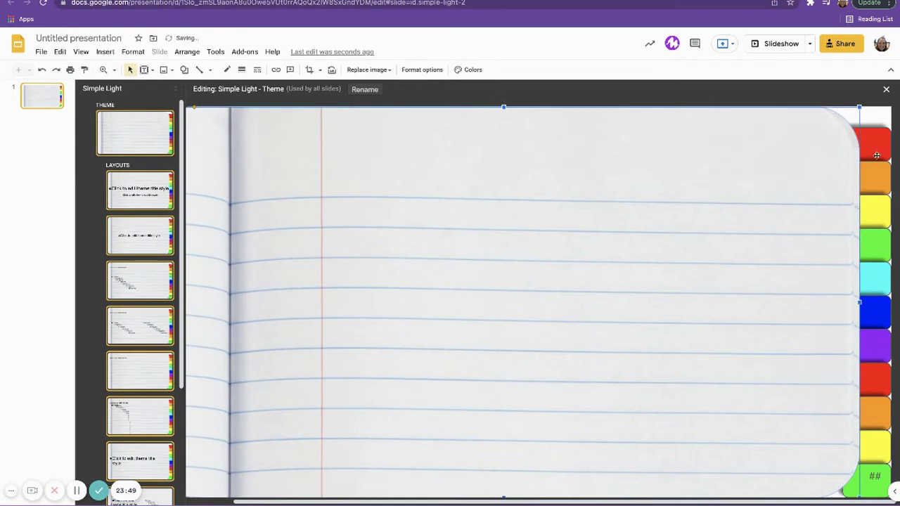
Step: Widen the bottom green tab leftward so it fills the gap beneath the notebook page's rounded corner
left_click(854, 485)
left_click(846, 496)
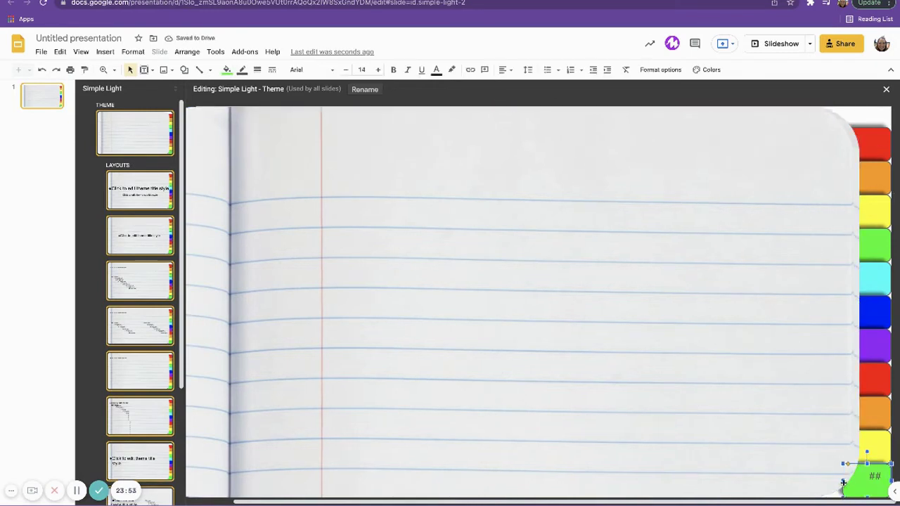
left_click_drag(842, 481, 826, 487)
left_click(809, 476)
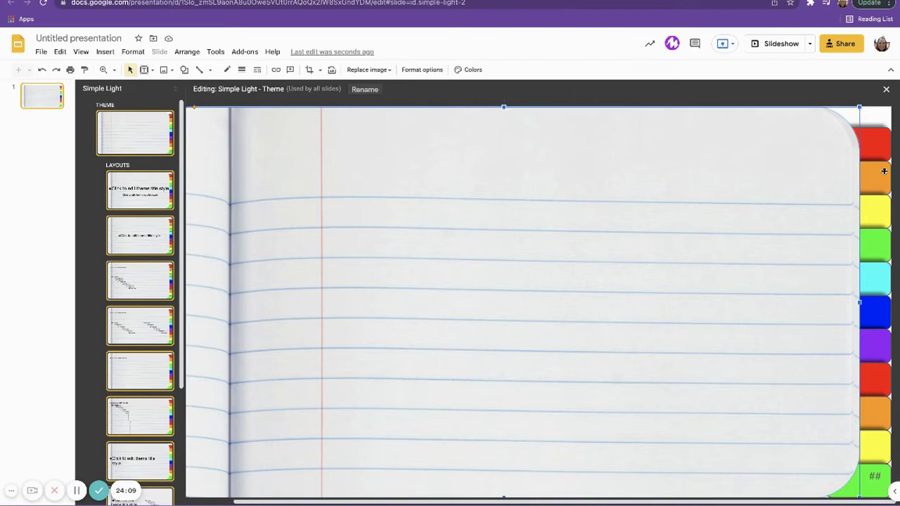
Step: Delete the slide number placeholder lying over the bottom green tab
left_click(875, 477)
key("BackSpace")
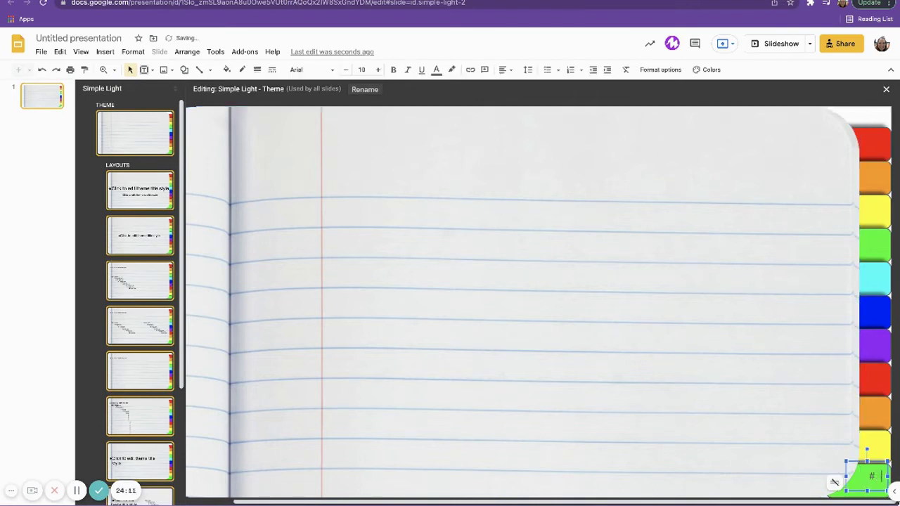
left_click(859, 494)
left_click(878, 478)
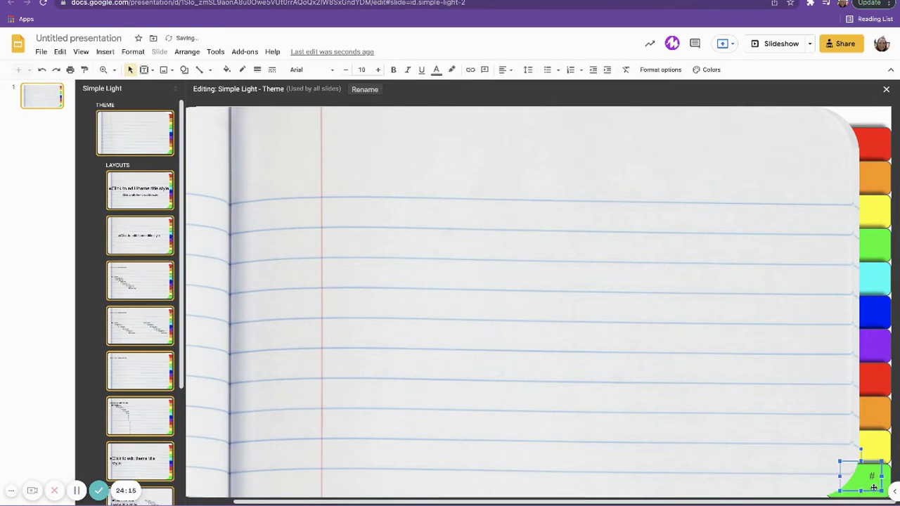
key("Delete")
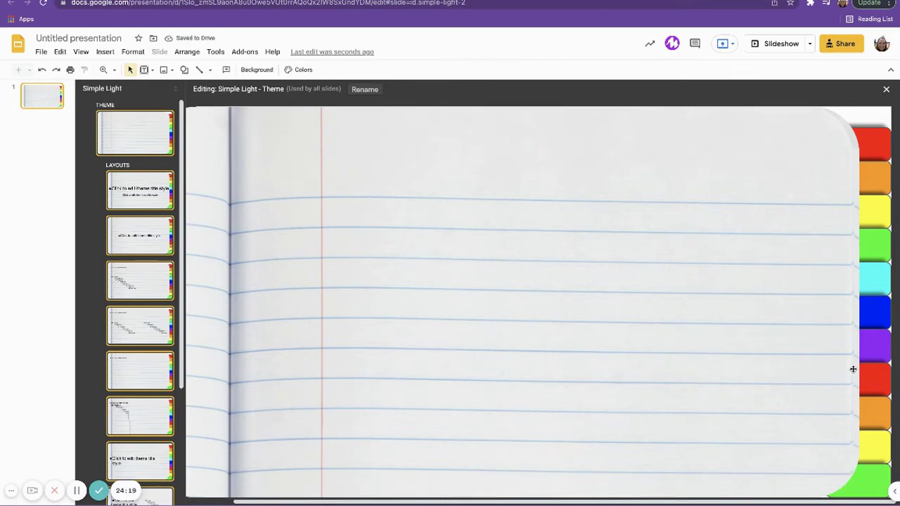
Step: Add a small text box over the top red tab and set its font to Architects at size 8
left_click(144, 70)
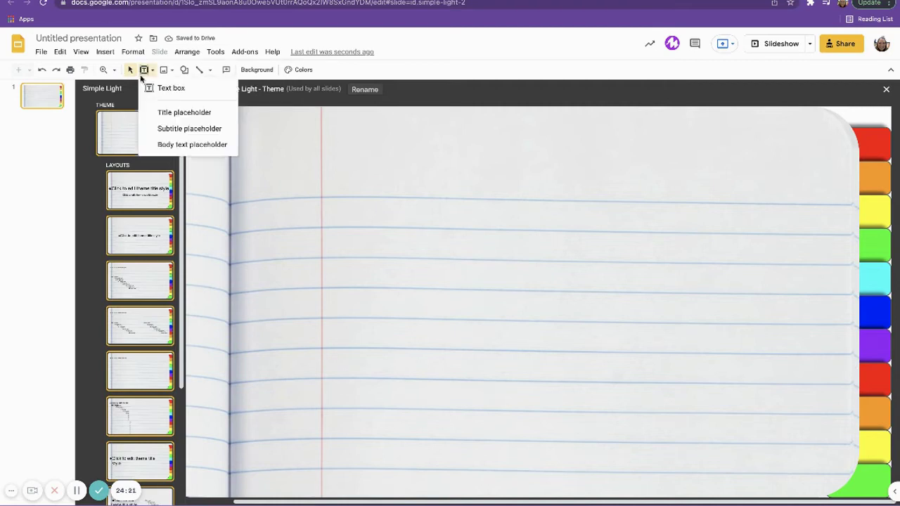
left_click(148, 89)
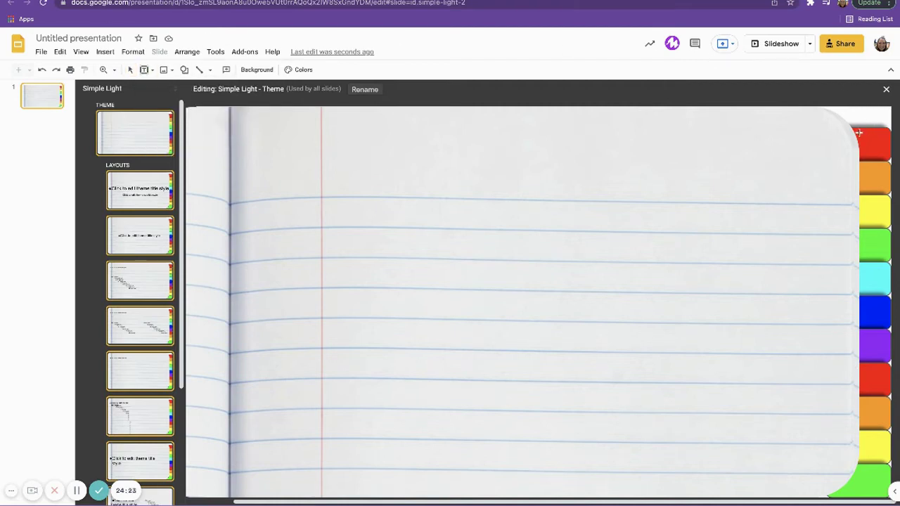
left_click_drag(860, 133, 889, 158)
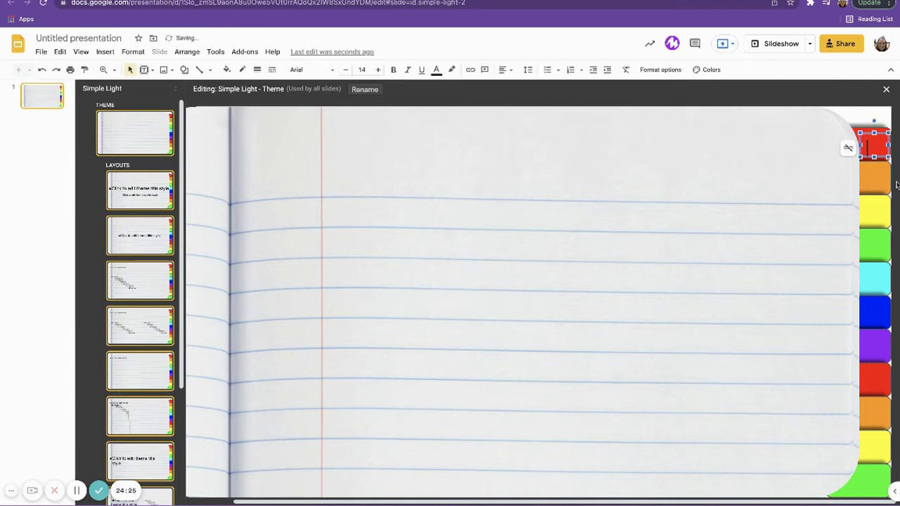
left_click(313, 69)
left_click(337, 128)
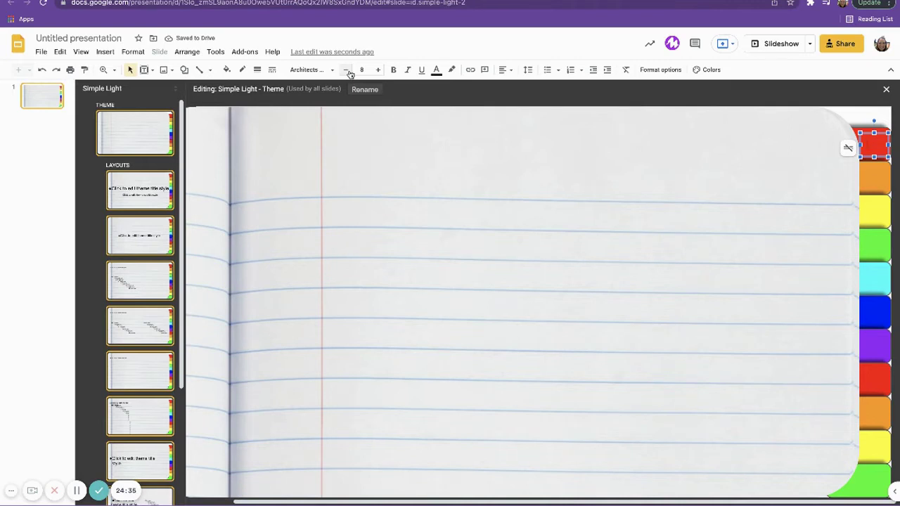
Step: Enter the label "Geo of Egypt" on the top red tab at font size 6 and widen its text box
type("Gel")
type("Exp P")
left_click(344, 71)
left_click(343, 71)
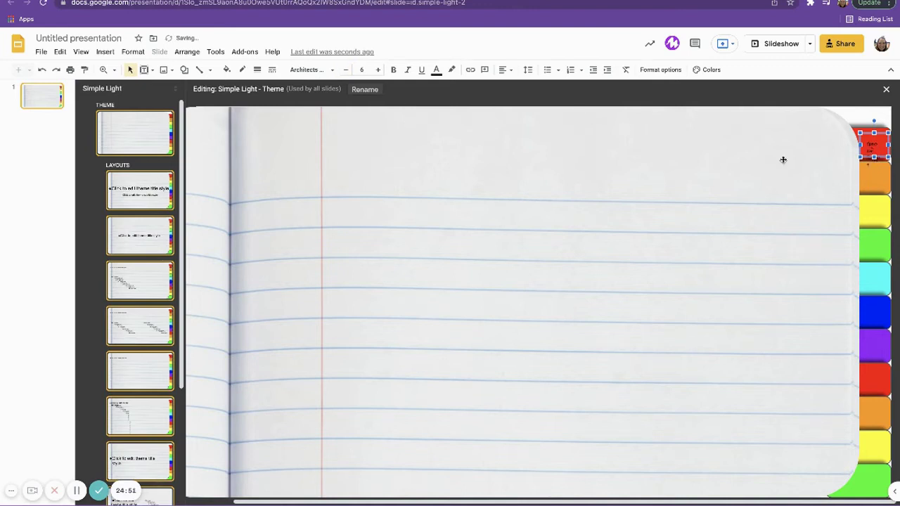
left_click_drag(859, 144, 893, 145)
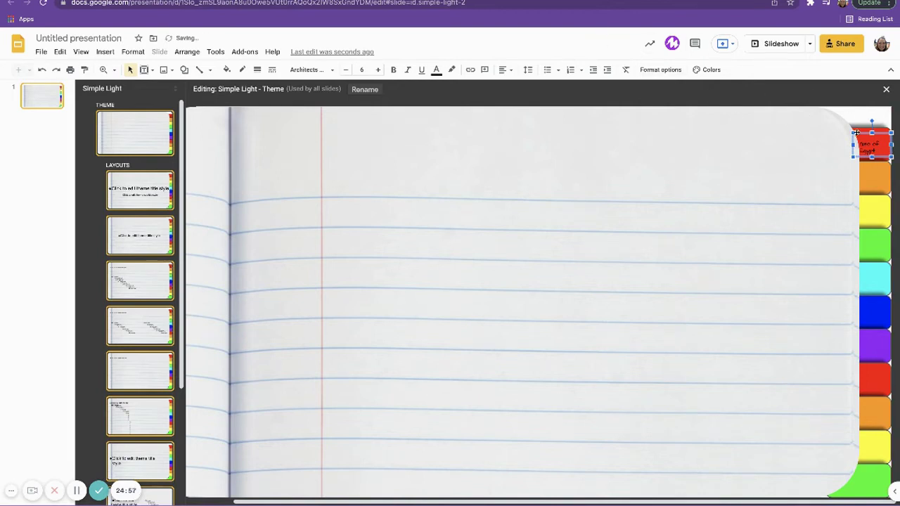
Step: Center the red tab's "Geo of Egypt" label and set its font size to 7
left_click(511, 70)
left_click(518, 86)
left_click(883, 181)
left_click(872, 143)
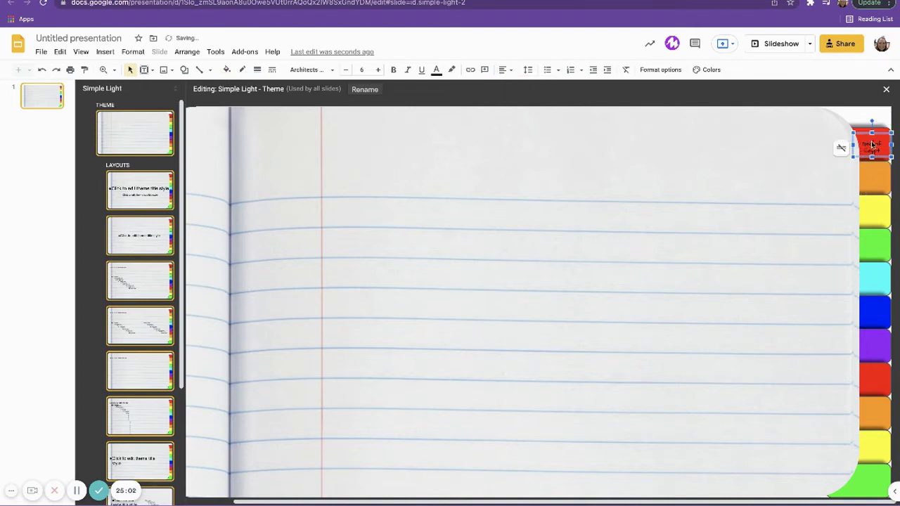
left_click(382, 70)
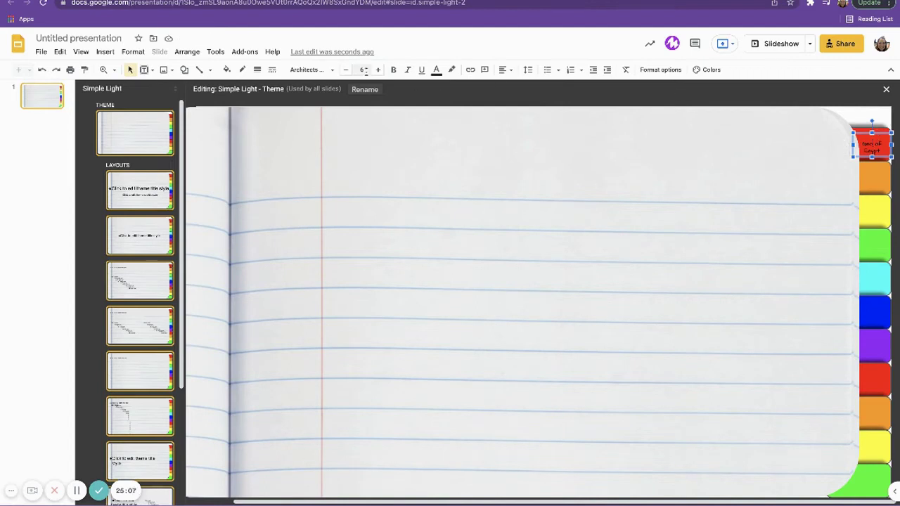
left_click(801, 142)
left_click(880, 140)
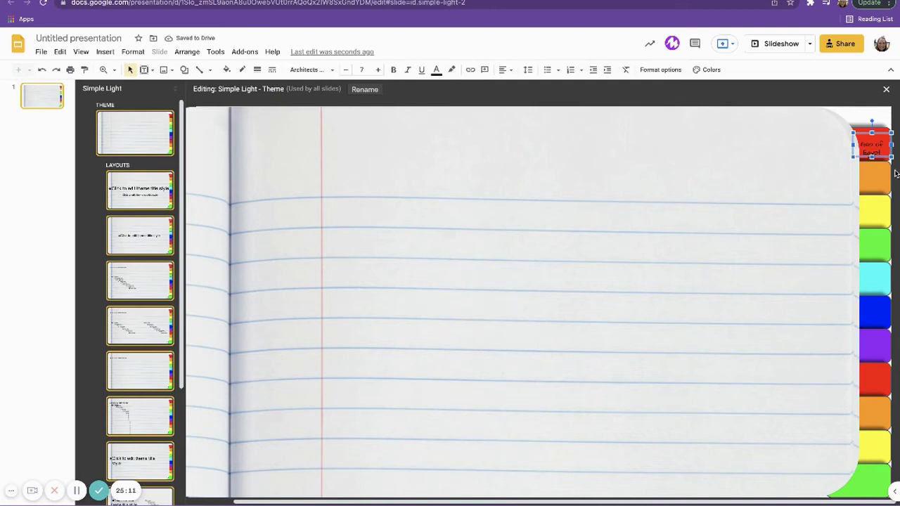
Step: Copy the red tab's label onto the orange tab below and change its text to "Cornell Notes"
left_click_drag(873, 151, 883, 185)
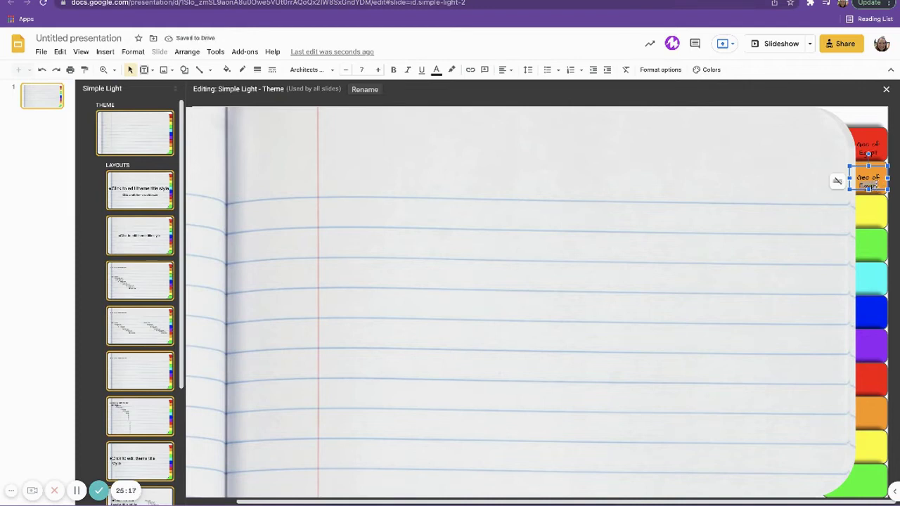
type("G")
type("ornell")
type(" Notes")
left_click(871, 208)
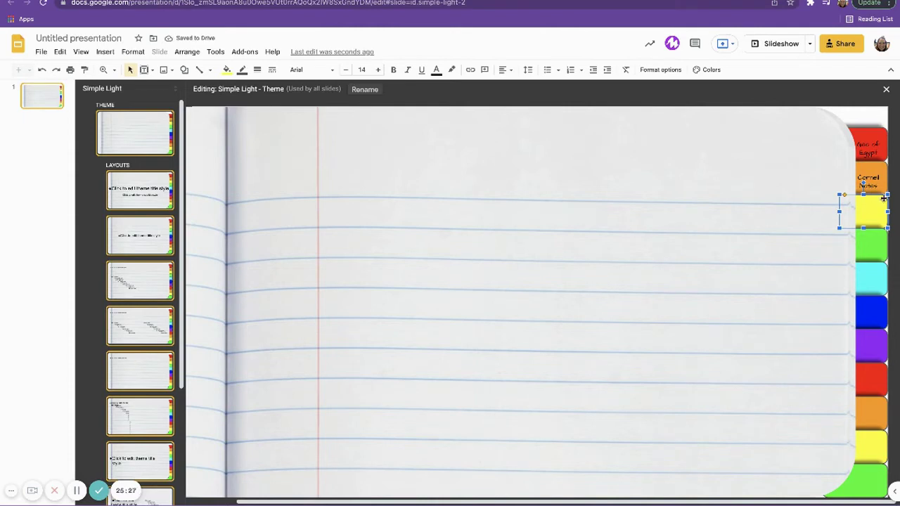
Step: Duplicate the orange tab's label onto the yellow tab, change its text to "Postcard" and widen the box to fit one line
left_click(867, 177)
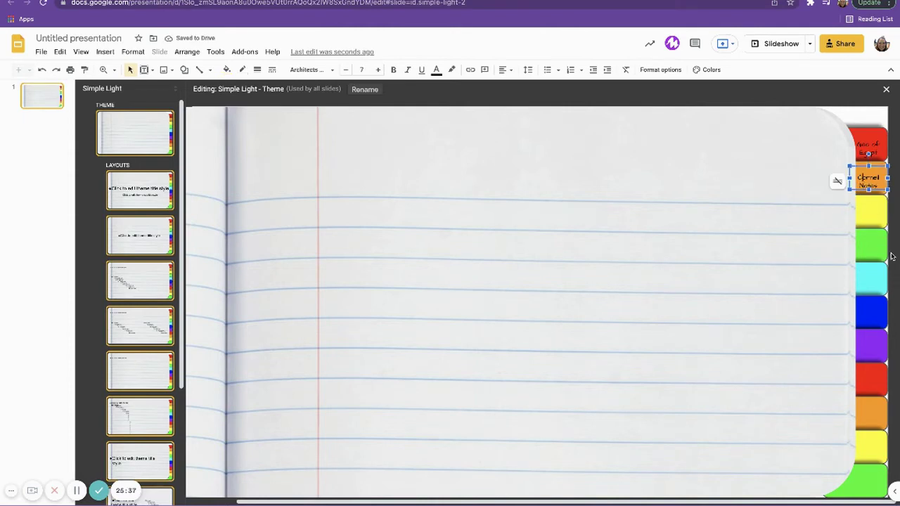
key("Right")
key("Down")
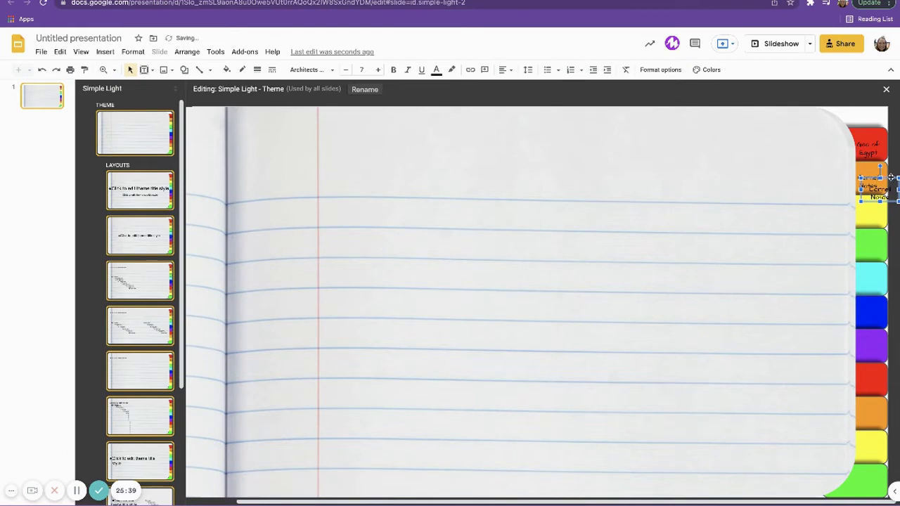
left_click_drag(879, 199, 870, 223)
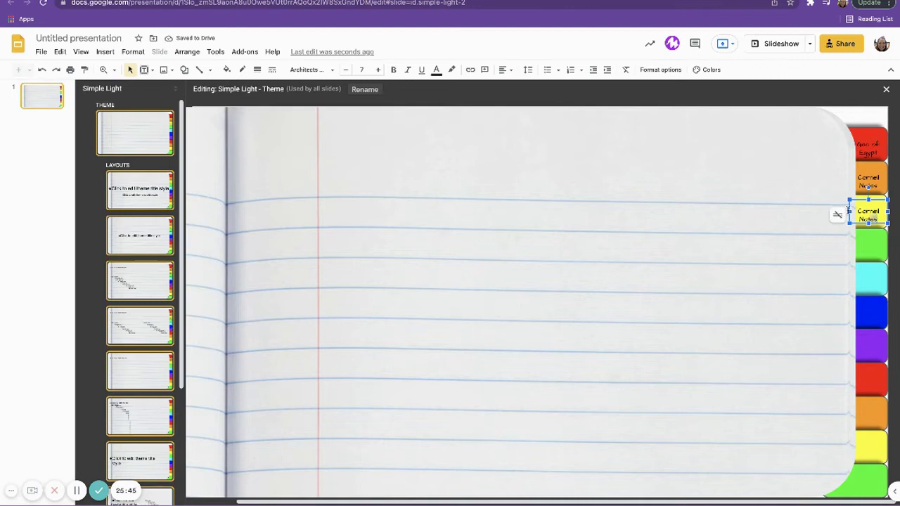
type("Poetic De")
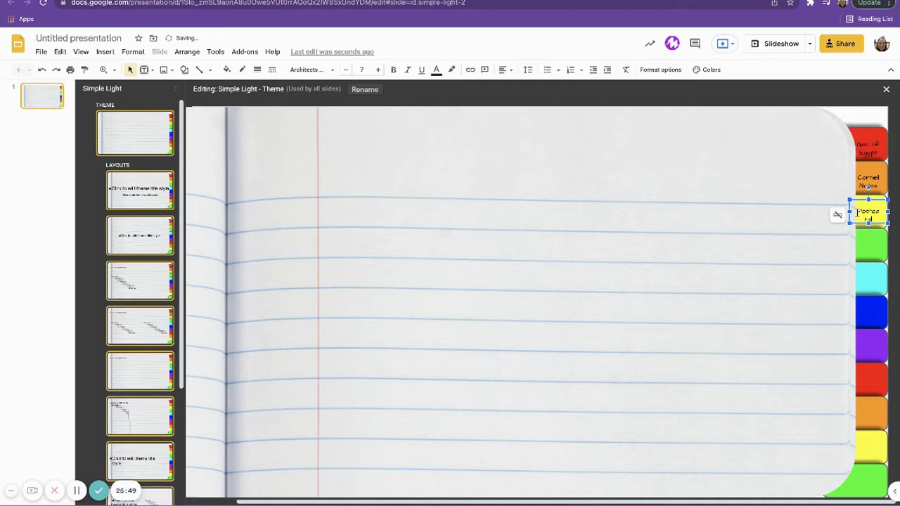
left_click_drag(850, 215, 892, 211)
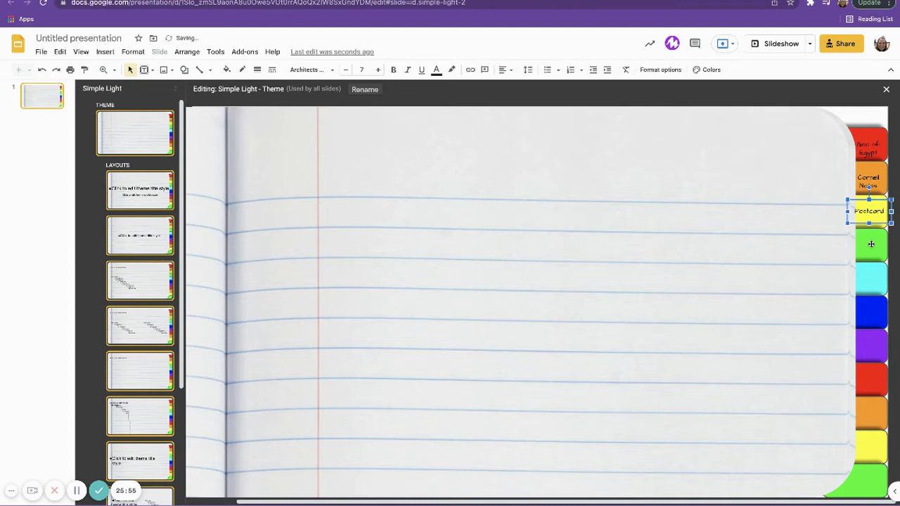
Step: Narrow the notebook page image slightly from its right edge to expose more of the labeled tabs
left_click(835, 220)
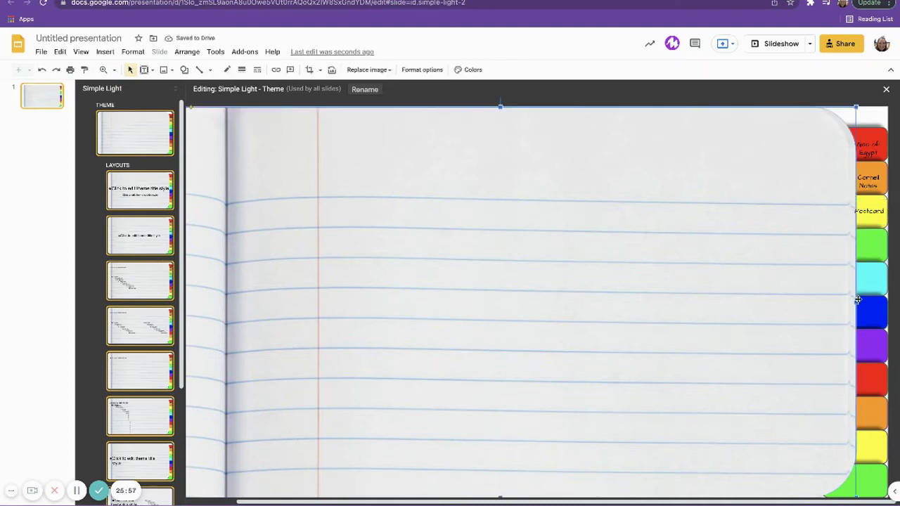
left_click_drag(858, 302, 852, 303)
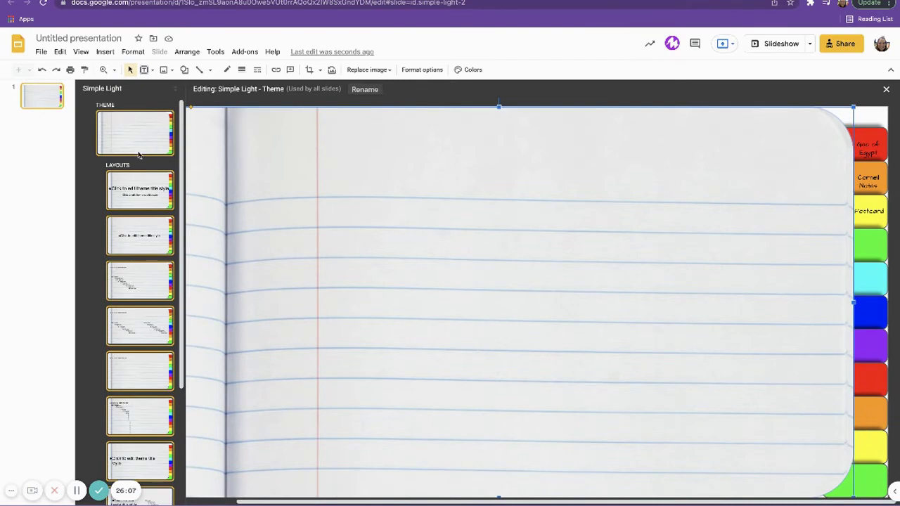
Step: Browse the theme's layouts and move the Title only layout's title placeholder down onto the first ruled line
left_click(142, 191)
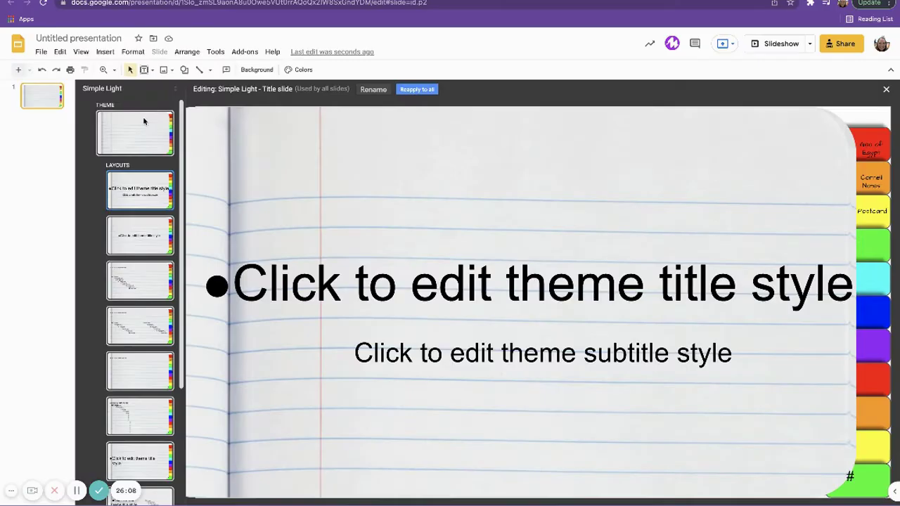
left_click(143, 118)
left_click(164, 178)
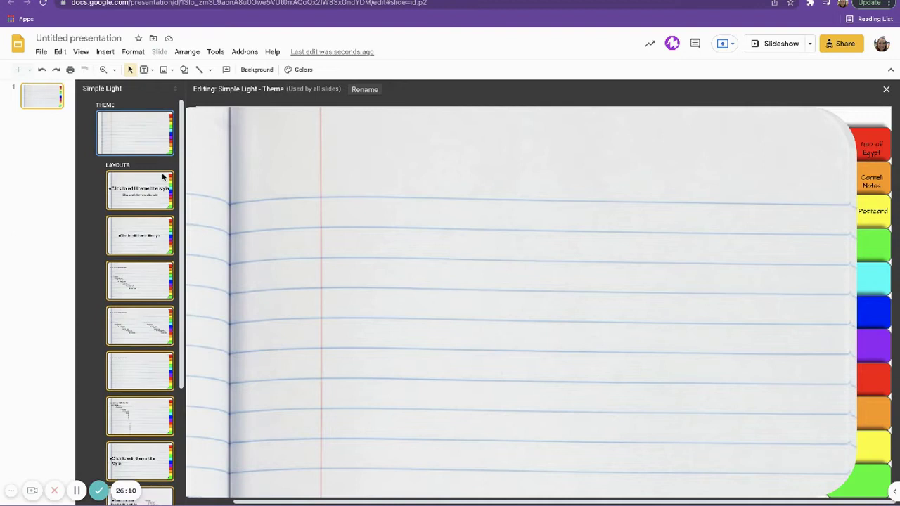
left_click(119, 236)
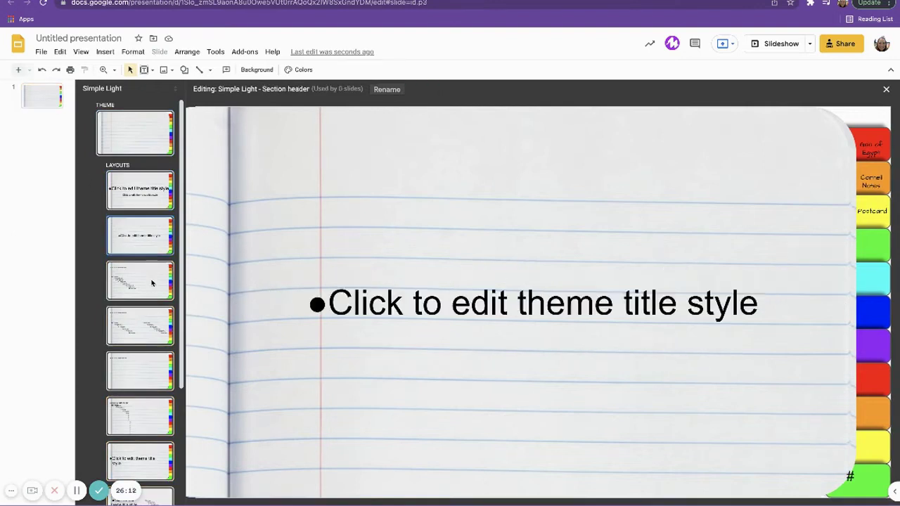
left_click(150, 283)
left_click(141, 370)
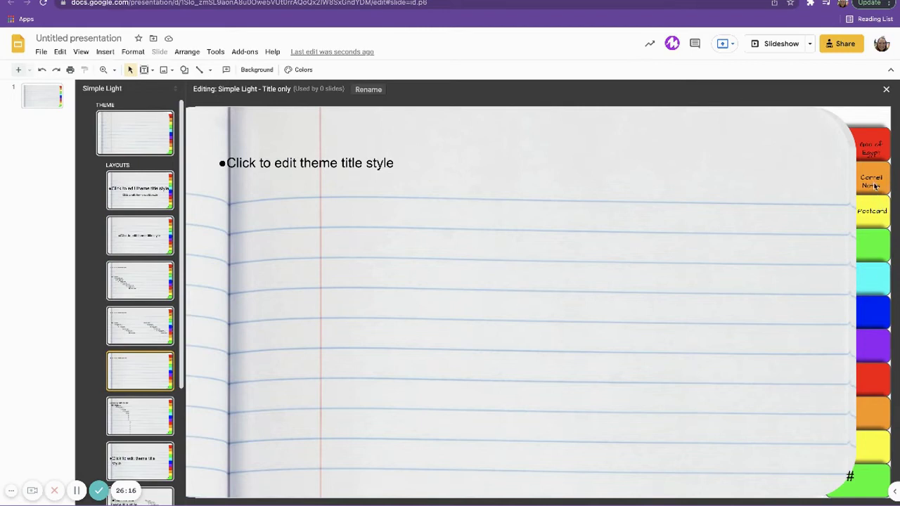
left_click(865, 162)
left_click_drag(865, 161, 865, 203)
key("Escape")
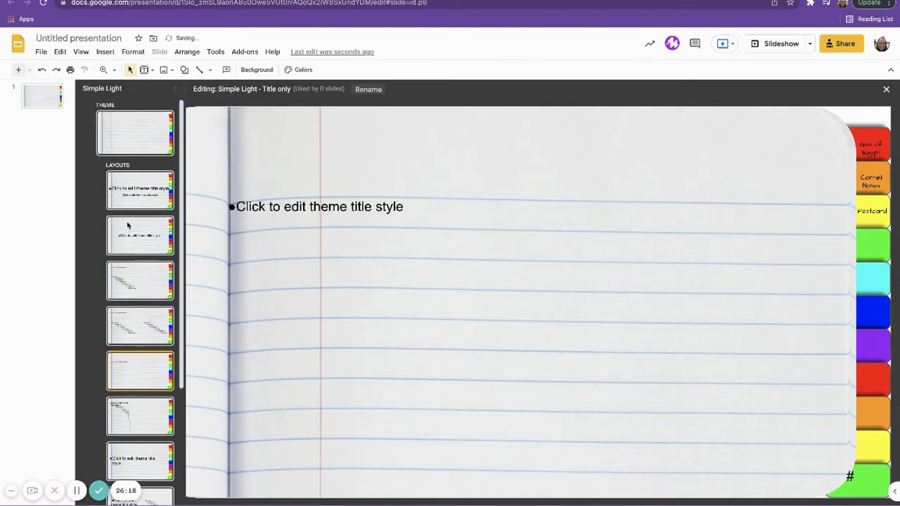
Step: Delete the title, subtitle and slide number placeholders from the Title slide layout
left_click(135, 202)
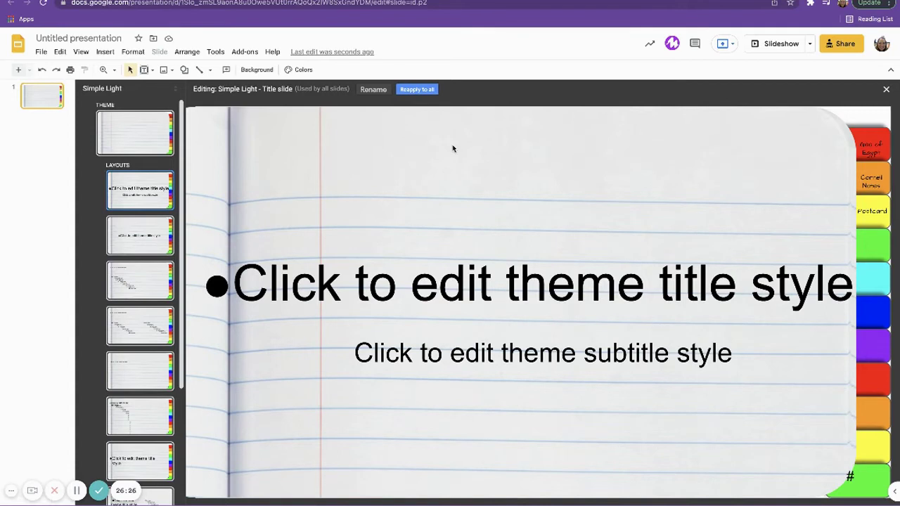
left_click(440, 223)
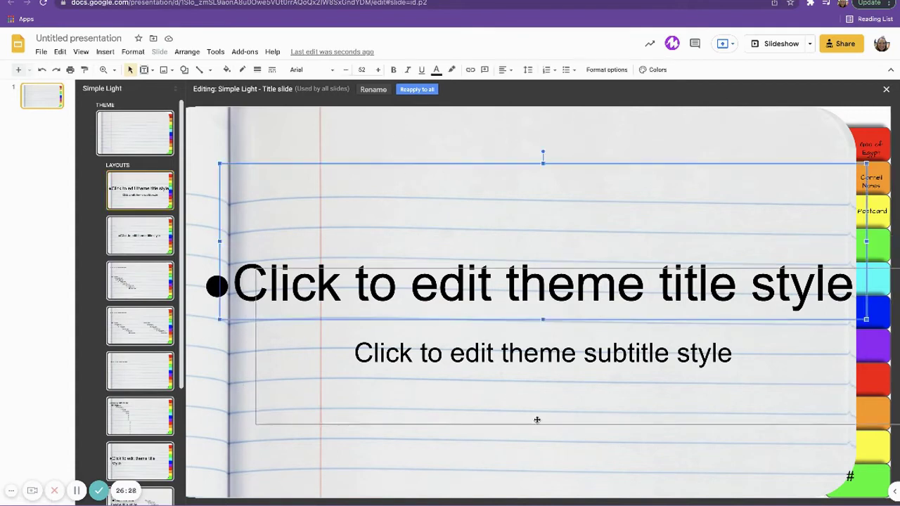
key("ctrl+z")
key("Delete")
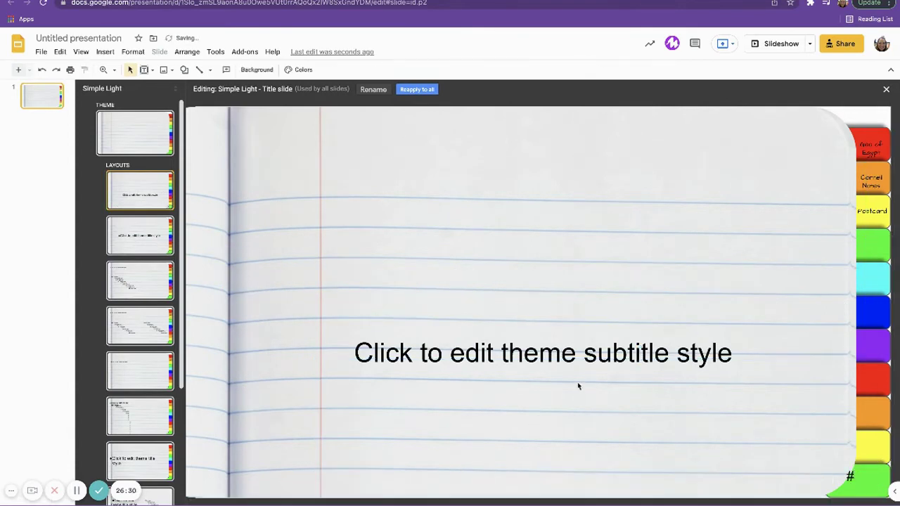
triple_click(580, 342)
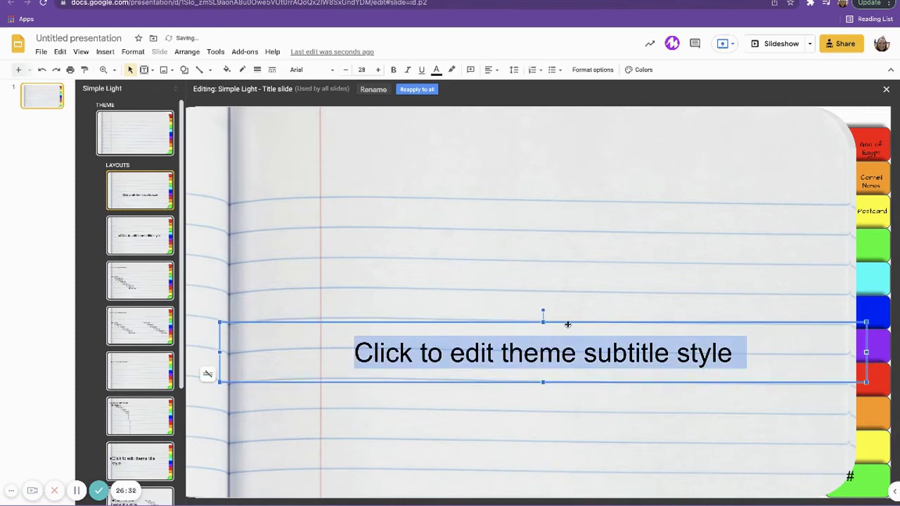
left_click(567, 324)
key("Delete")
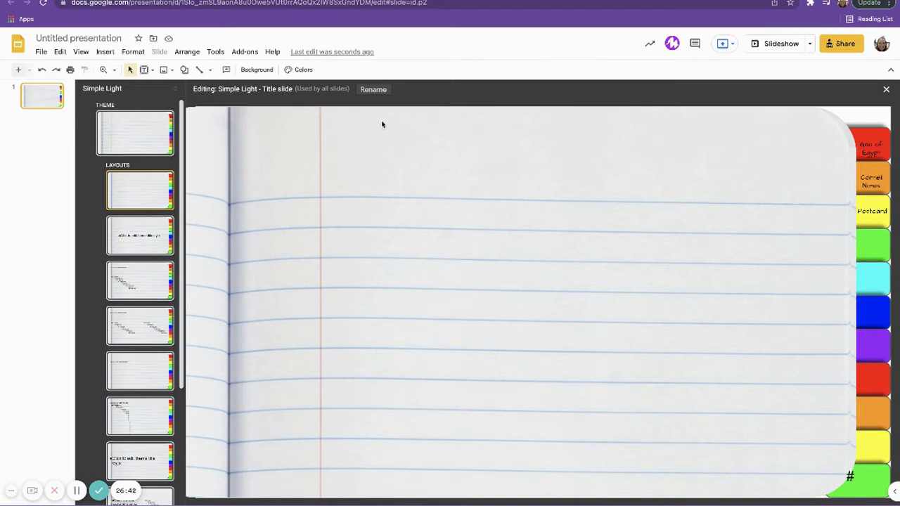
left_click(868, 478)
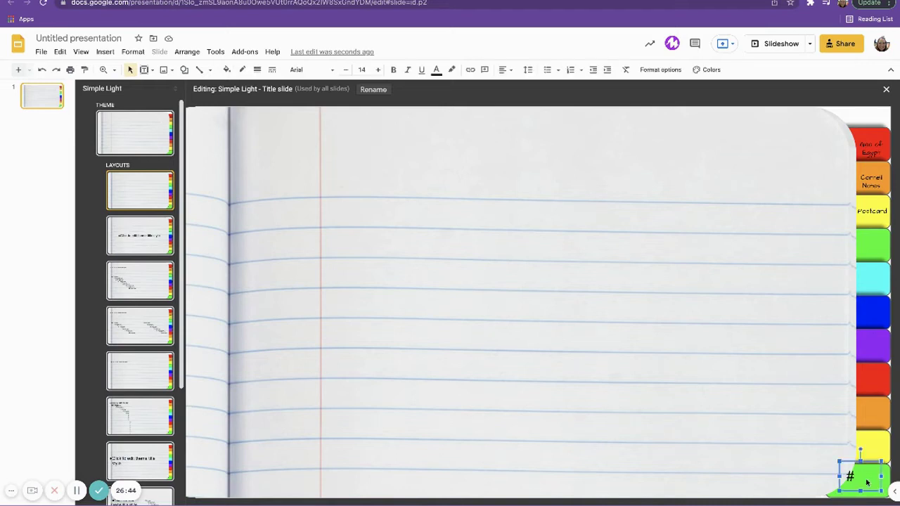
key("Delete")
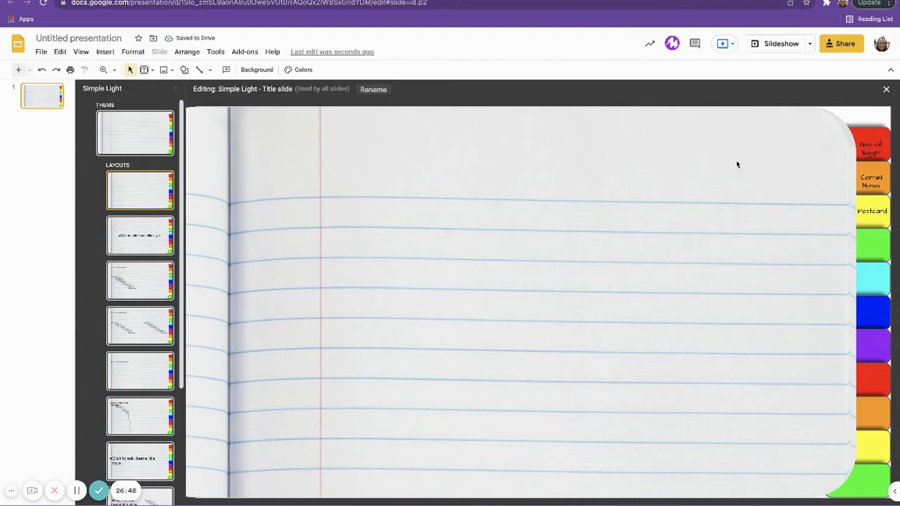
Step: Draw a tall rounded rectangle on the Title slide layout, extend it upward and shift it left over the red margin line
left_click(185, 71)
mouse_move(251, 88)
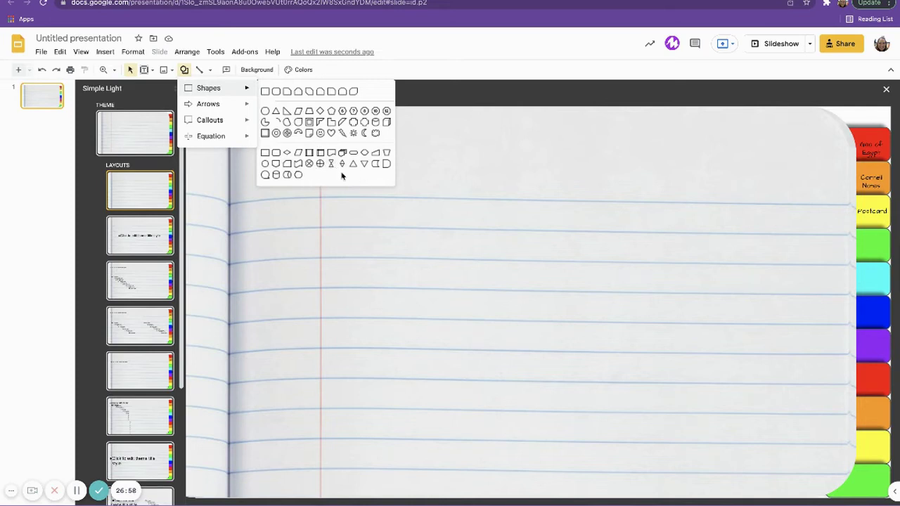
mouse_move(248, 121)
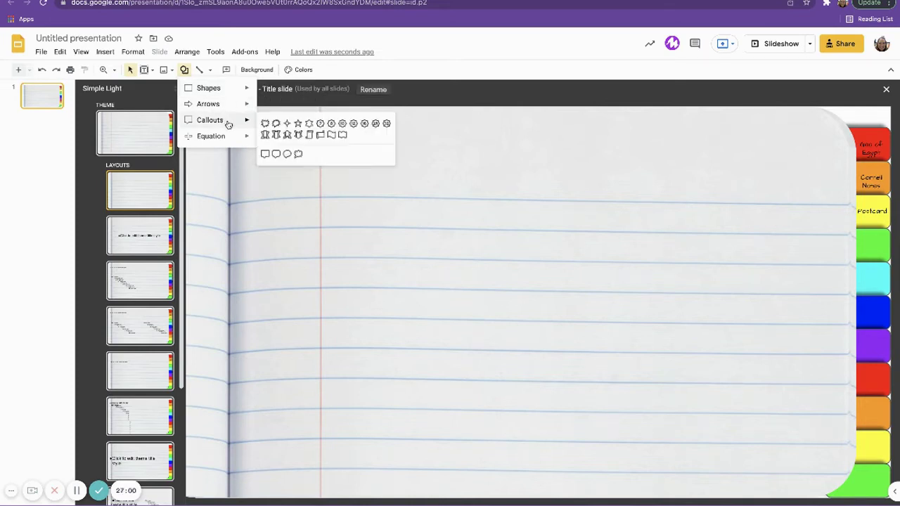
mouse_move(229, 108)
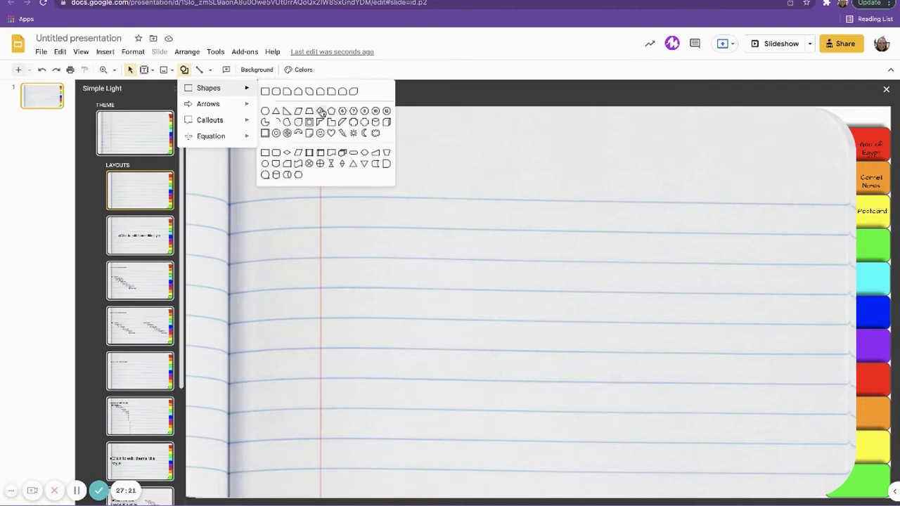
left_click(276, 92)
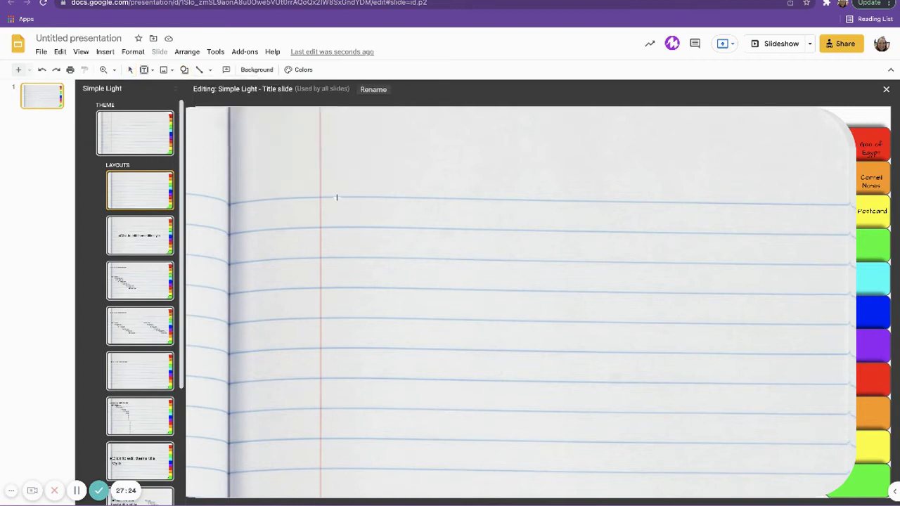
mouse_move(315, 196)
left_mouse_down()
mouse_move(393, 246)
mouse_move(519, 375)
mouse_move(523, 438)
mouse_move(495, 439)
mouse_move(491, 483)
left_mouse_up()
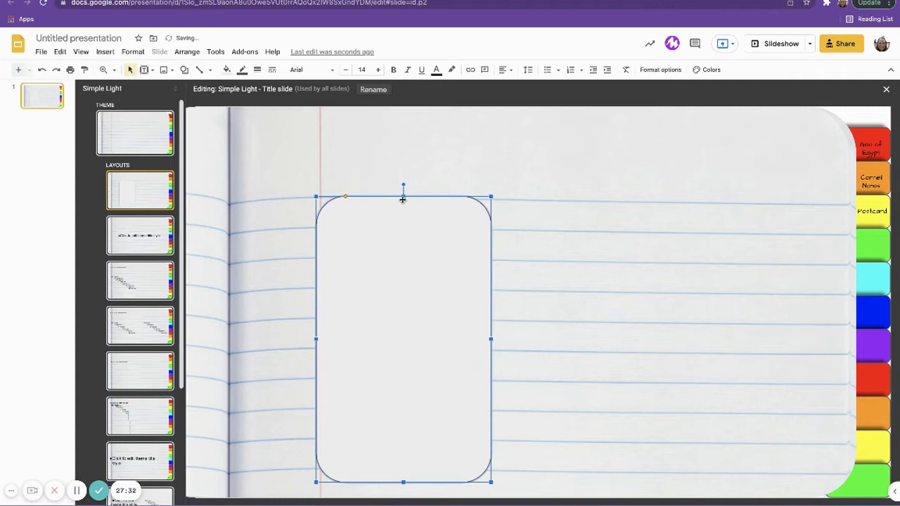
left_click_drag(402, 197, 394, 179)
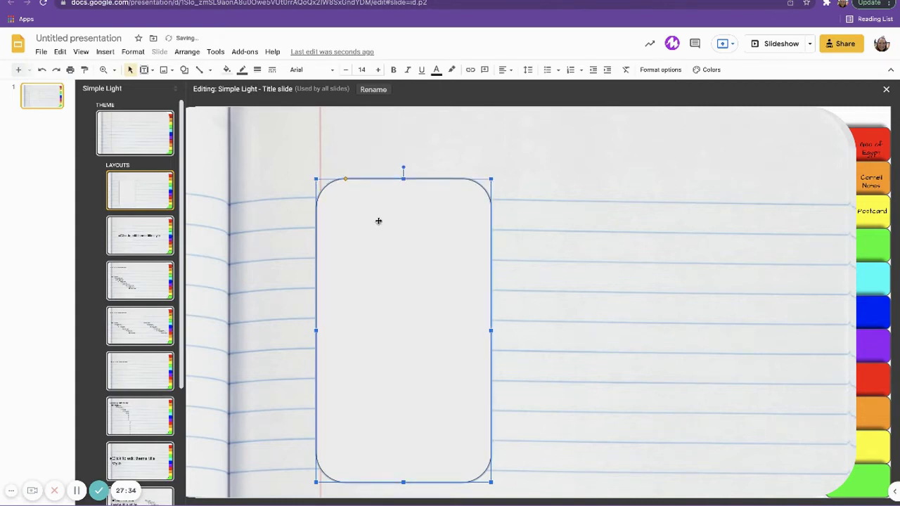
left_click_drag(362, 217, 357, 217)
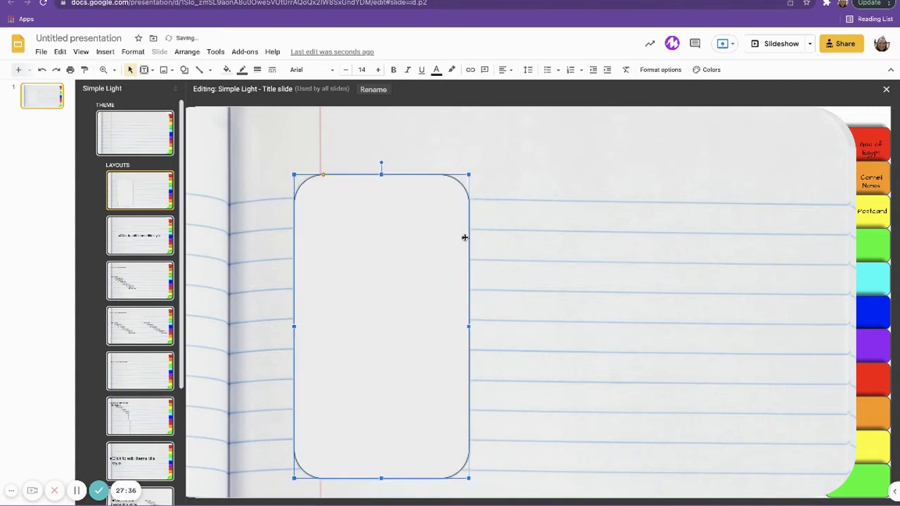
Step: Duplicate the rounded rectangle twice and align the three shapes in an evenly spaced row across the notebook page
key("ctrl+d")
key("ctrl+d")
left_click_drag(472, 270, 622, 247)
left_click_drag(394, 270, 737, 253)
left_click_drag(366, 248, 356, 245)
left_click(511, 241)
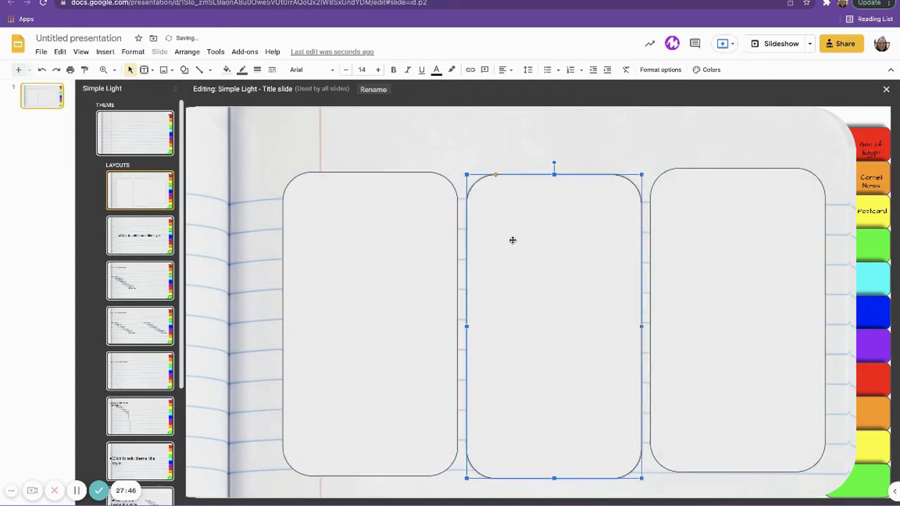
left_click_drag(512, 240, 512, 237)
left_click_drag(731, 294, 732, 300)
left_click(626, 165)
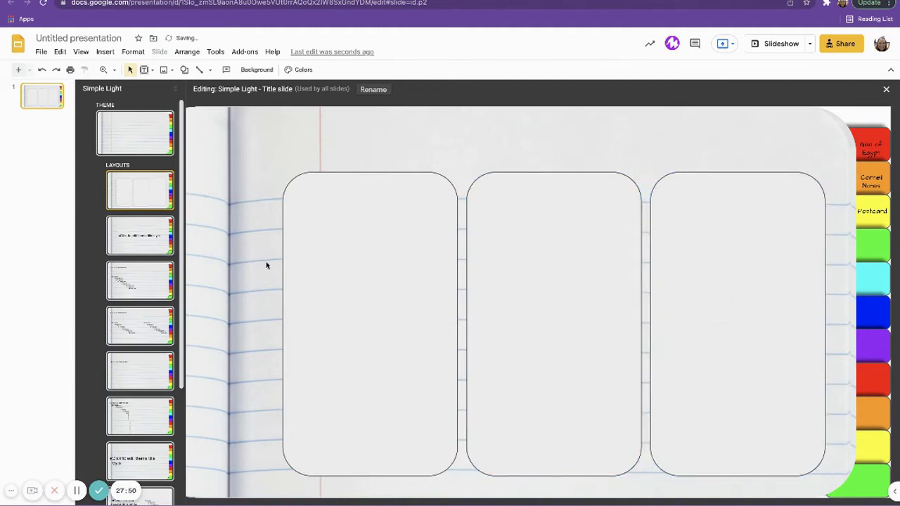
left_click(399, 272)
left_click(509, 272)
left_click(679, 277)
left_click(628, 283)
left_click_drag(598, 287, 601, 286)
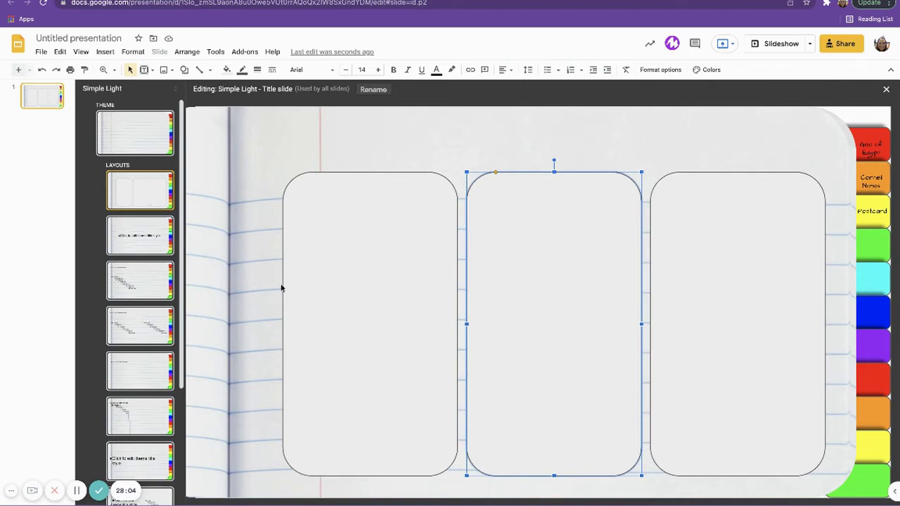
left_click(489, 148)
Step: Fill the first rounded rectangle, over the red margin line, with the custom light green #acf19f
left_click(391, 241)
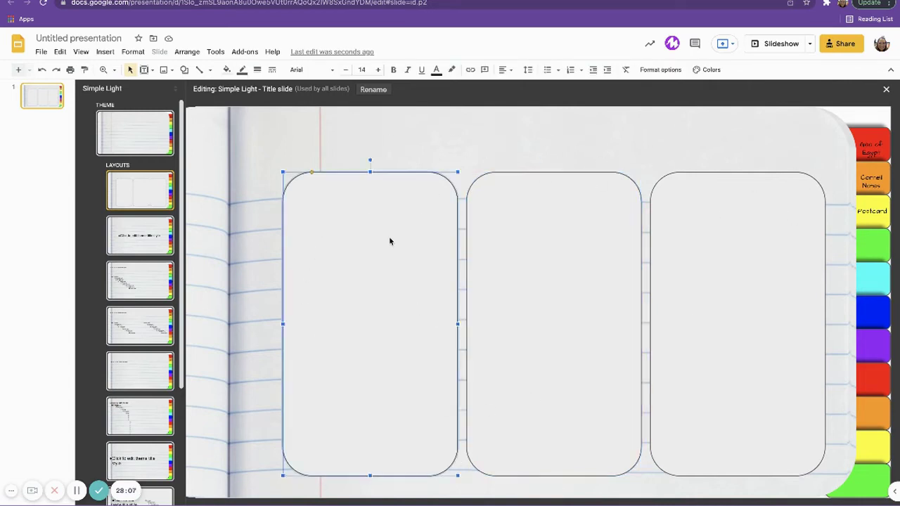
left_click(227, 70)
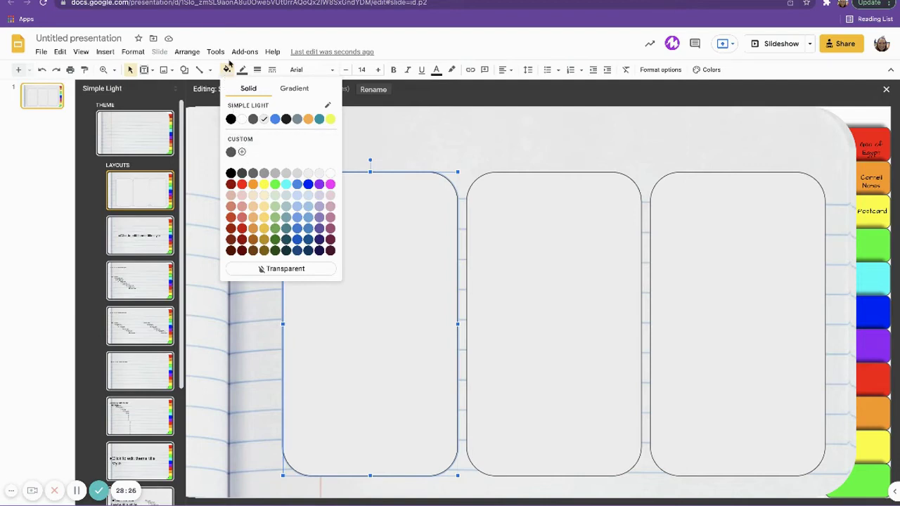
left_click(242, 152)
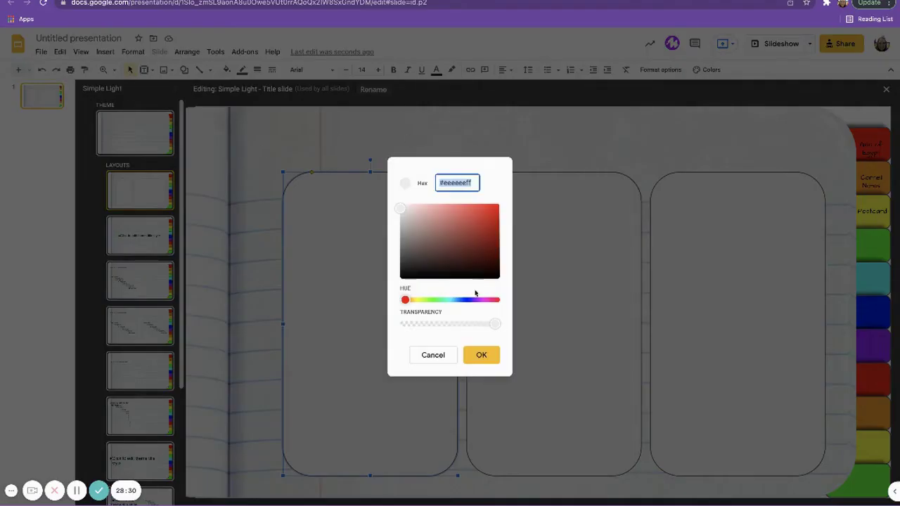
left_click_drag(406, 300, 434, 305)
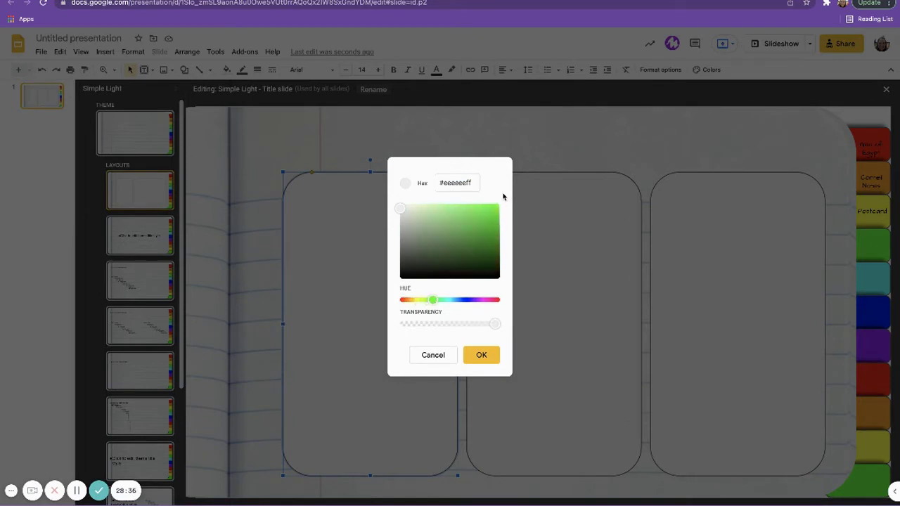
left_click_drag(493, 212, 420, 210)
left_click(433, 208)
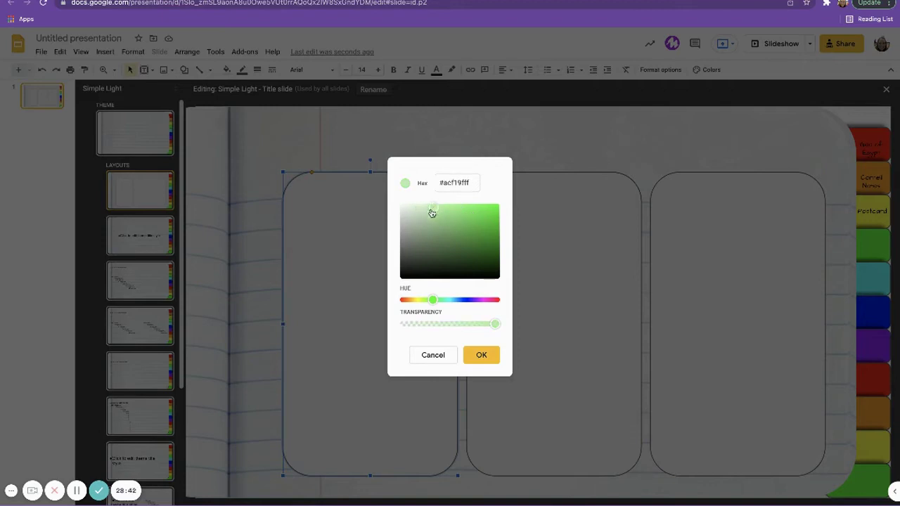
left_click(494, 360)
Step: Fill the middle rounded rectangle with the custom light aqua color #abf4ee
left_click(549, 275)
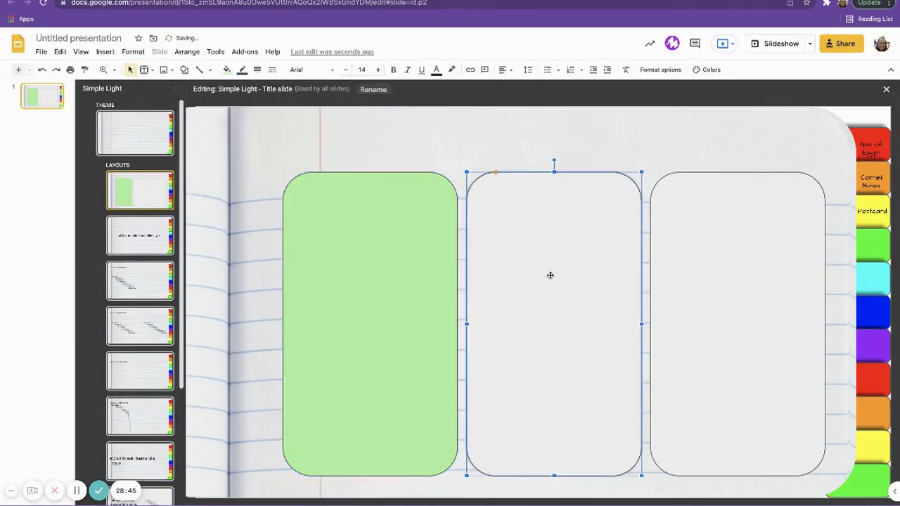
left_click(226, 69)
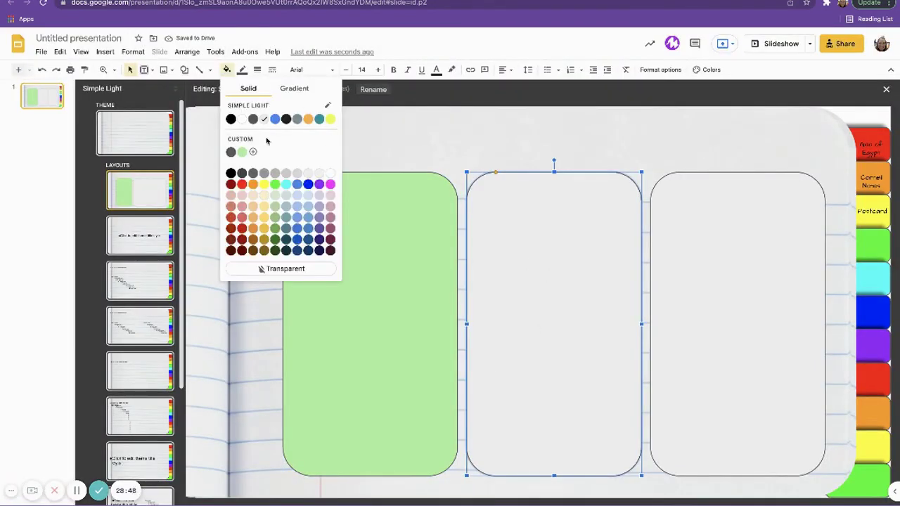
left_click(253, 152)
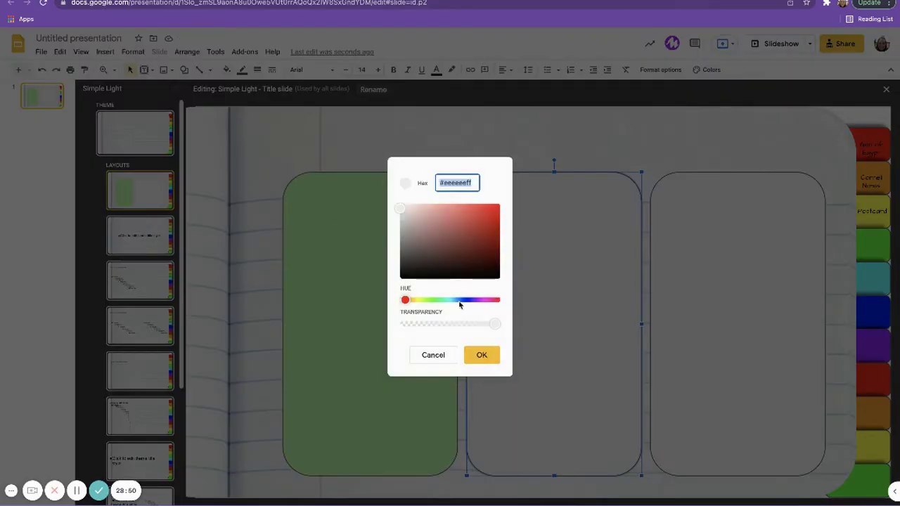
left_click_drag(405, 305, 449, 305)
left_click_drag(465, 209, 429, 206)
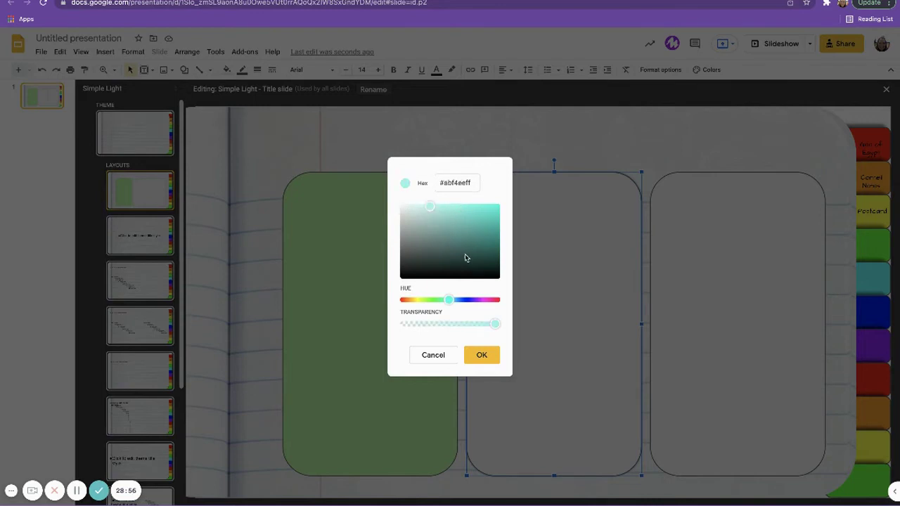
left_click(486, 363)
Step: Fill the third rounded rectangle, nearest the colored tabs, with a custom light orange-tan color
left_click(755, 293)
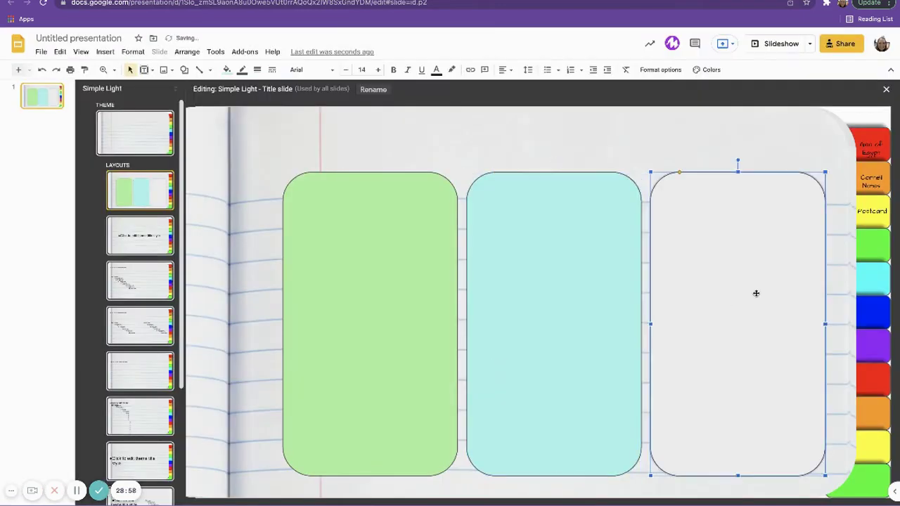
left_click(226, 70)
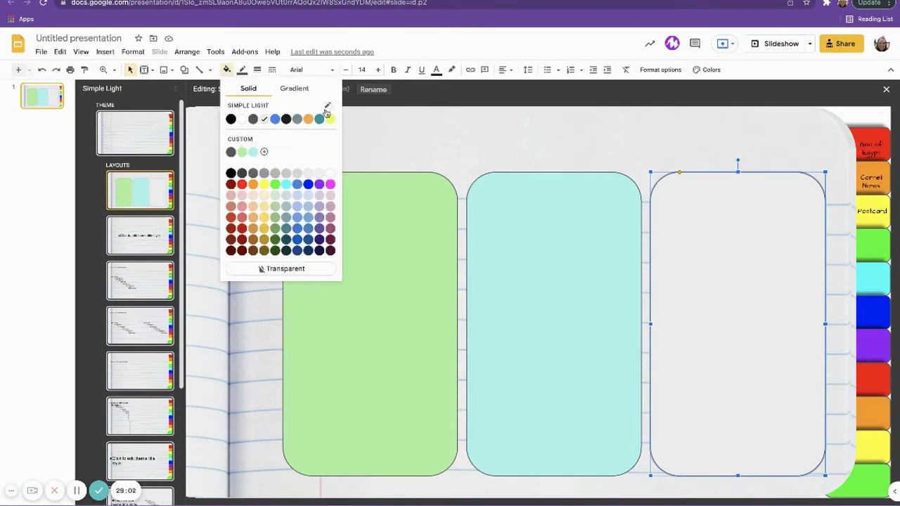
left_click(264, 152)
left_click(412, 301)
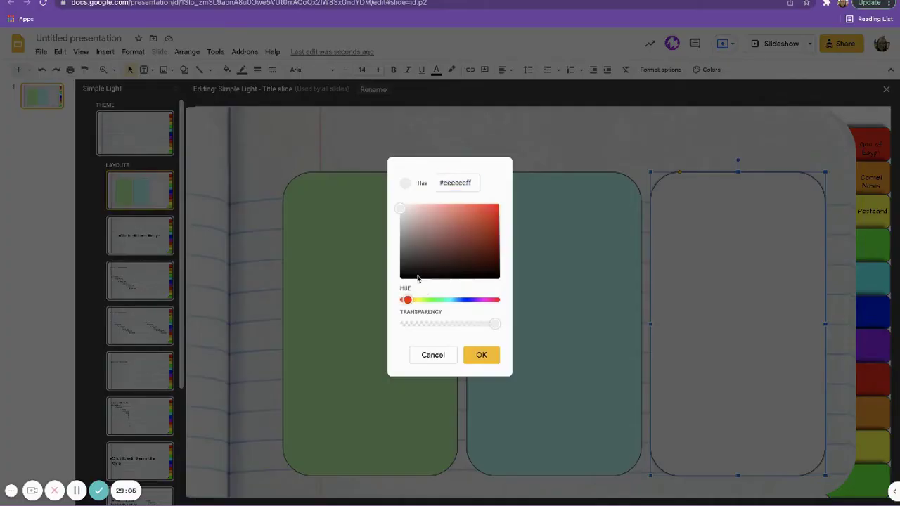
left_click_drag(411, 301, 416, 302)
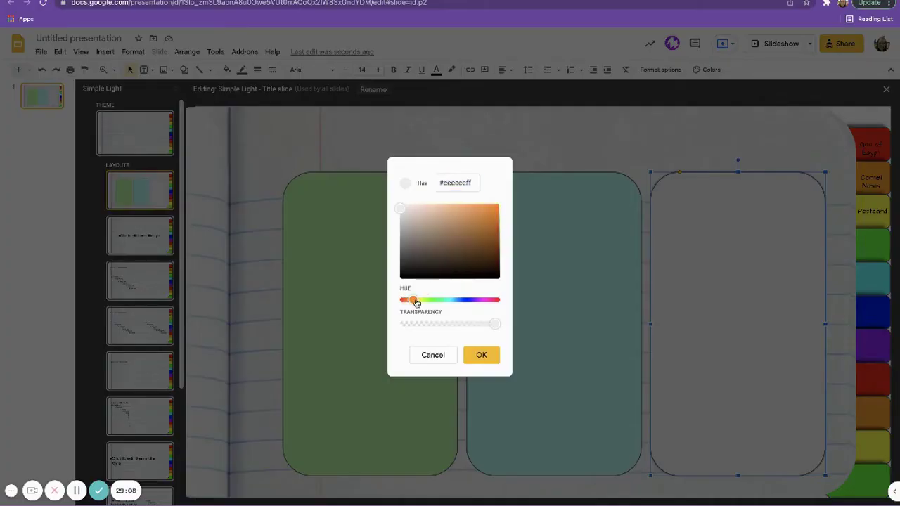
left_click(426, 207)
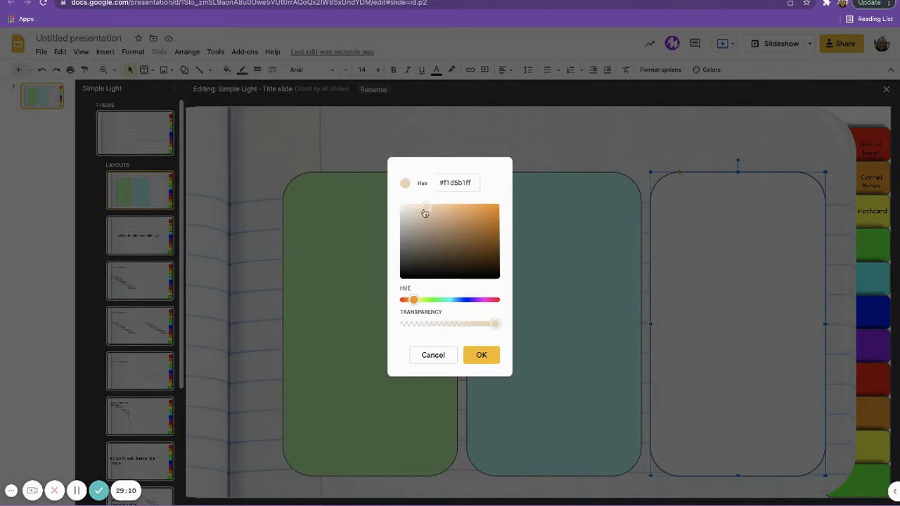
left_click(439, 208)
left_click(480, 355)
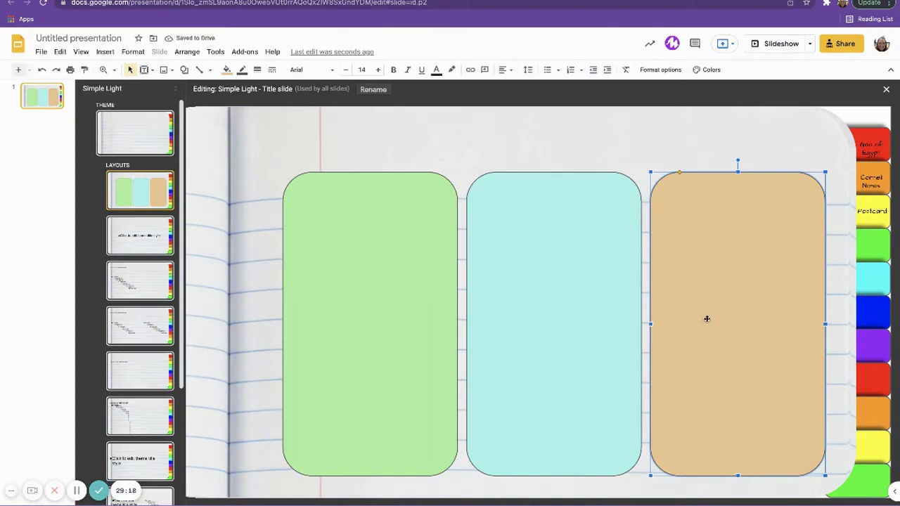
left_click(524, 160)
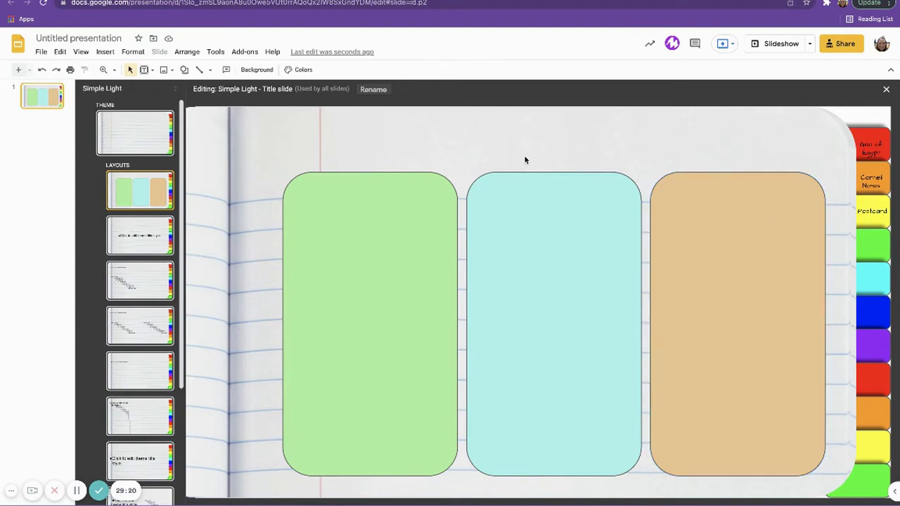
left_click(371, 208)
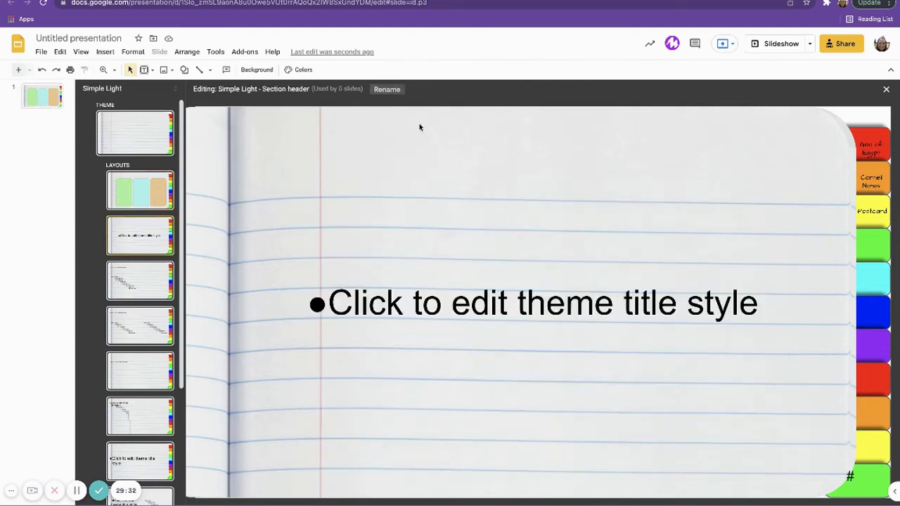
Step: Draw a text box across the upper part of the green rectangle on the Title slide layout
left_click(133, 195)
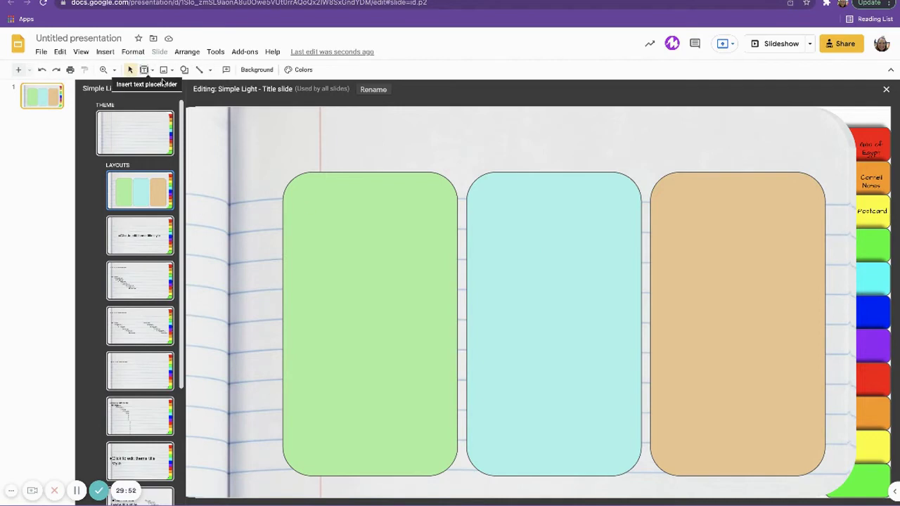
left_click(146, 71)
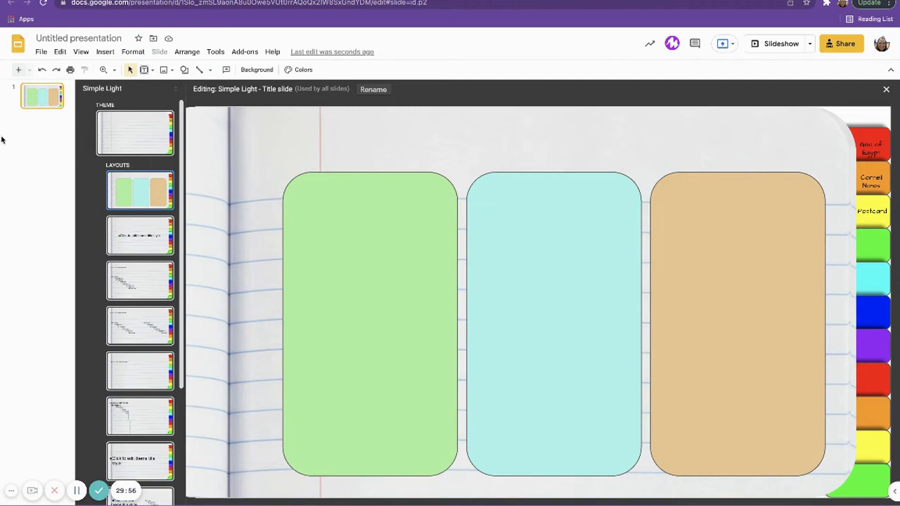
left_click(144, 72)
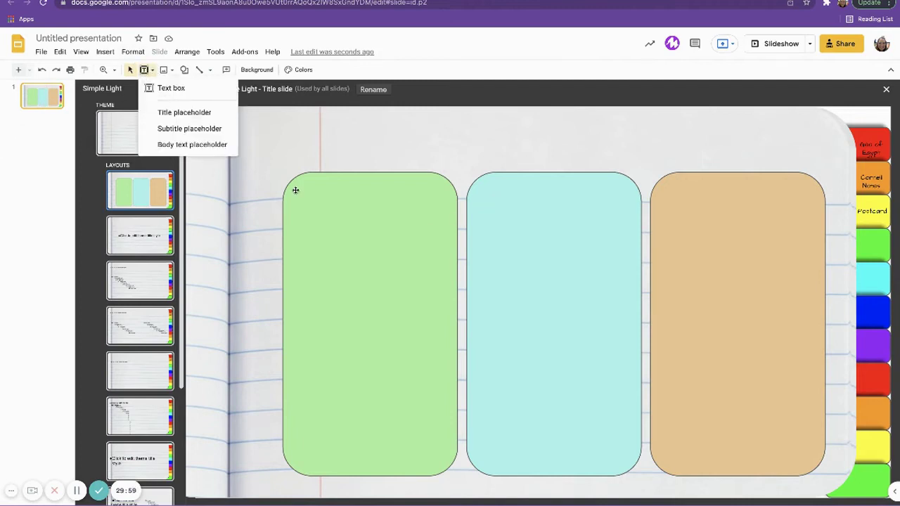
left_click(186, 95)
left_click_drag(301, 187, 439, 209)
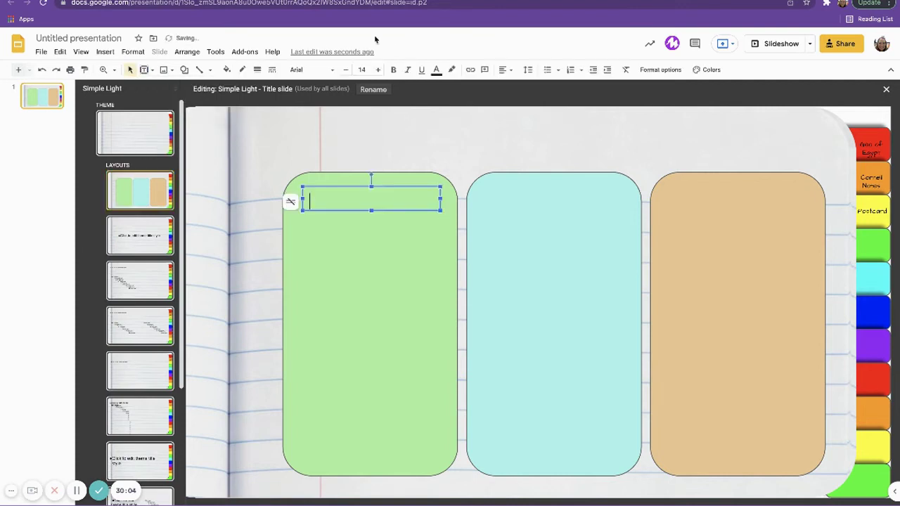
Step: Enter "Land Features" in the green rectangle's text box, center-aligned in Bubblegum Sans at size 16
left_click(309, 69)
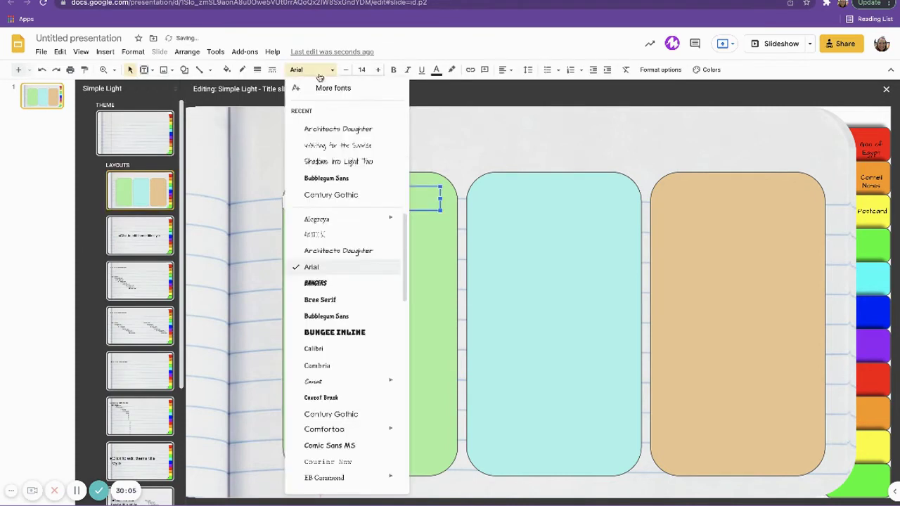
left_click(335, 129)
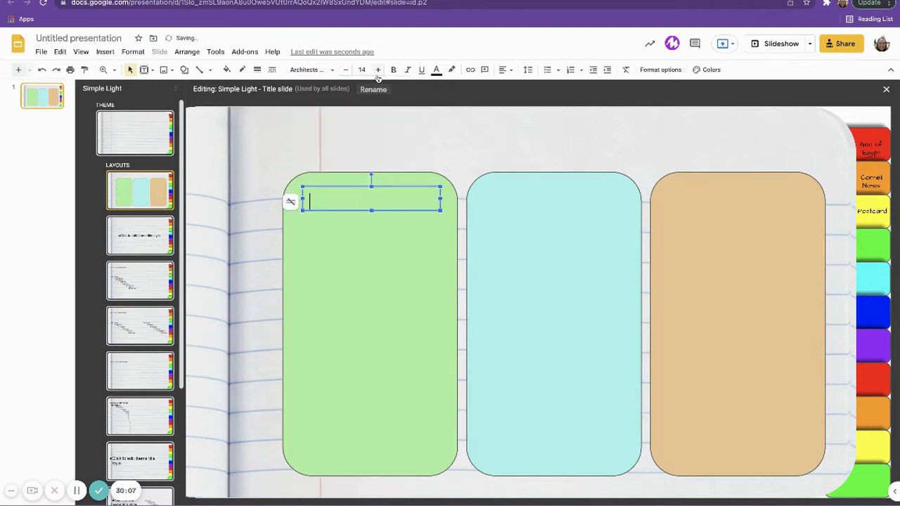
left_click(329, 70)
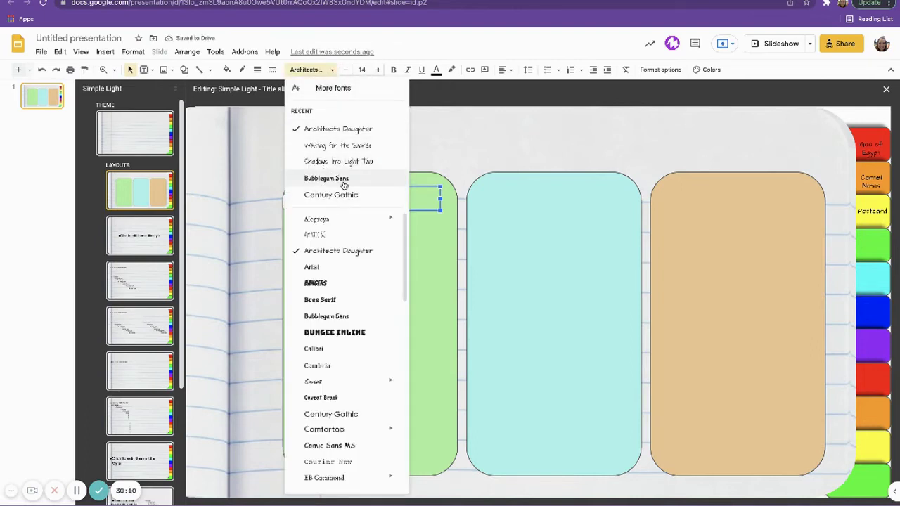
left_click(343, 178)
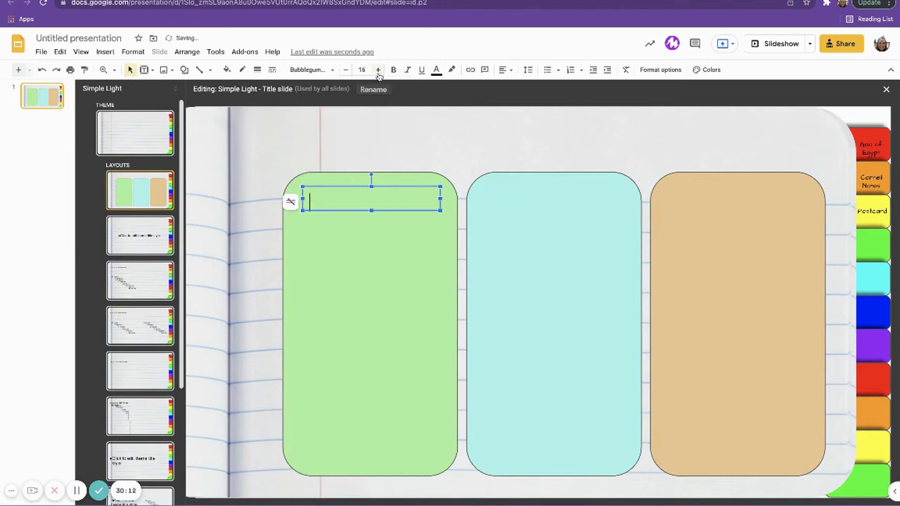
left_click(509, 71)
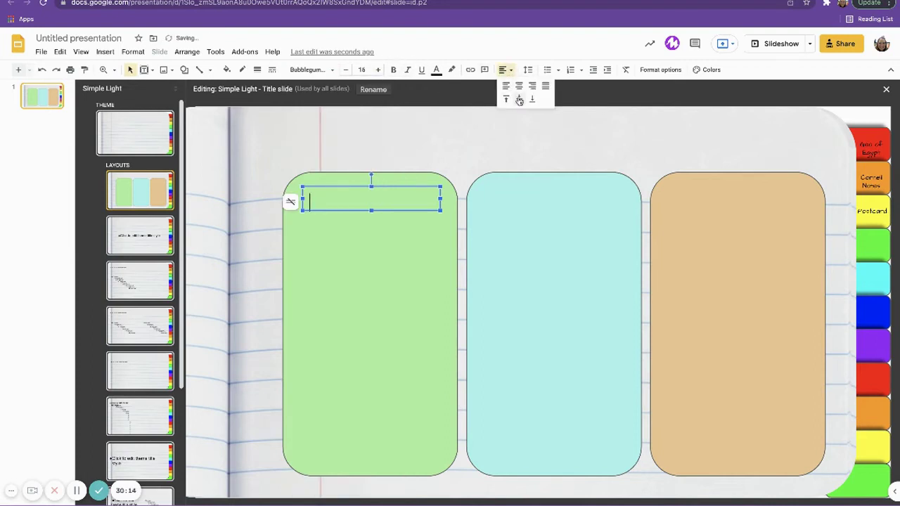
left_click(518, 89)
type("Land Features")
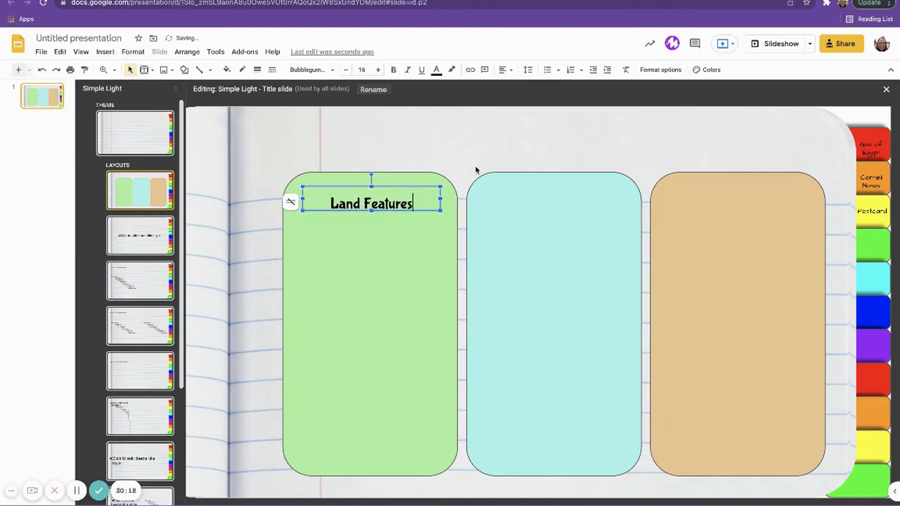
Step: Duplicate the "Land Features" label onto the upper part of the aqua rectangle and reword the copy as "Water Features"
left_click(414, 186)
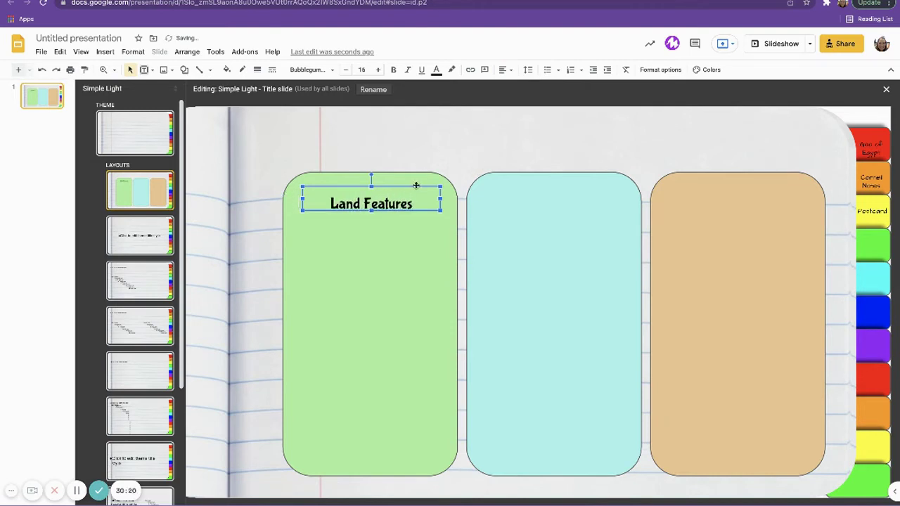
key("ctrl+d")
left_click_drag(422, 200, 595, 188)
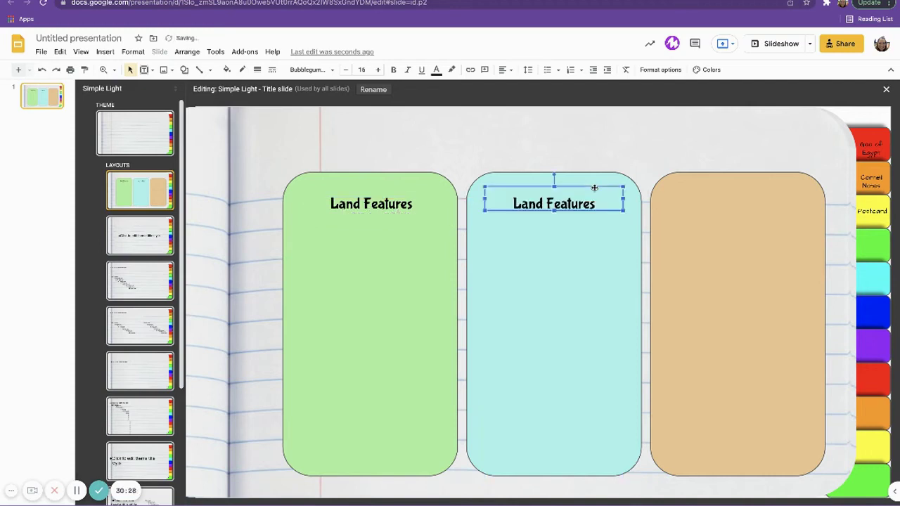
left_click(557, 200)
key("shift+Home")
key("BackSpace")
type("Water")
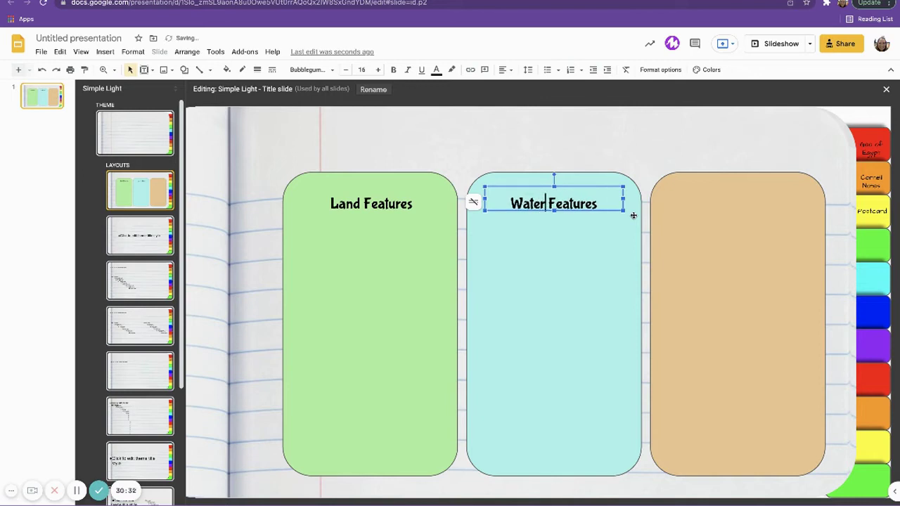
Step: Duplicate the "Water Features" label on the aqua rectangle
left_click(595, 188)
key("ctrl+d")
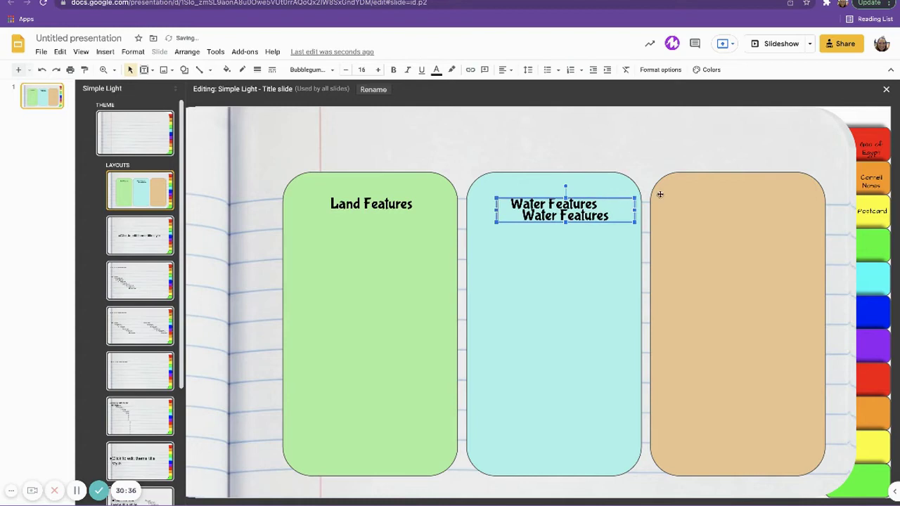
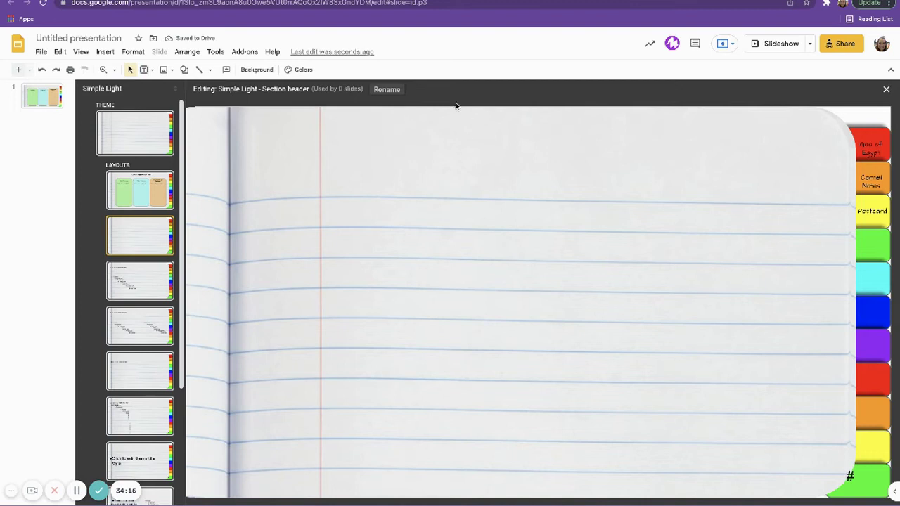
Step: Draw a vertical line just right of the red margin on the Section header layout and set its weight to 3px
left_click(210, 70)
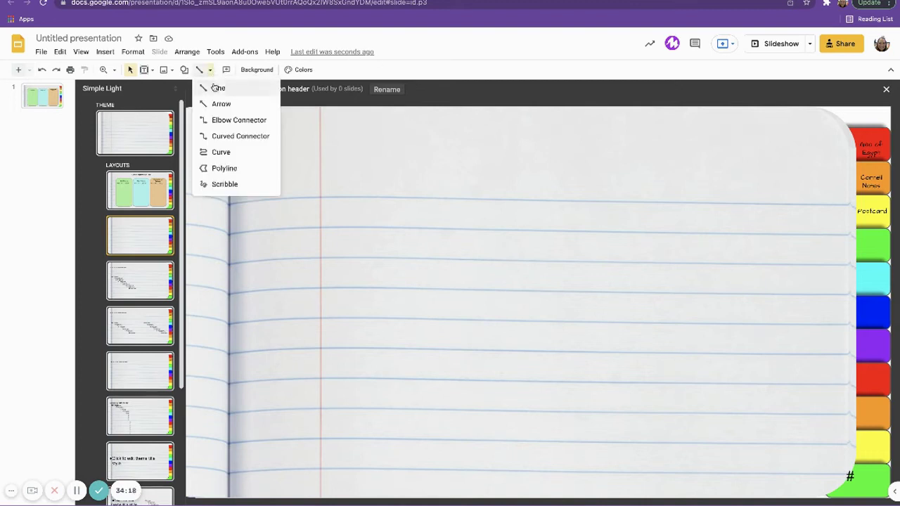
left_click(216, 87)
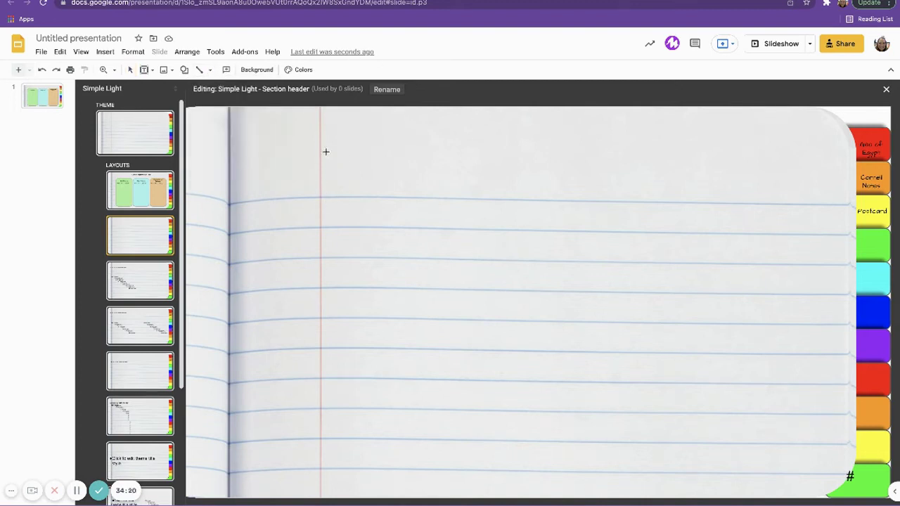
mouse_move(335, 182)
left_mouse_down()
mouse_move(307, 429)
mouse_move(335, 472)
mouse_move(338, 441)
left_mouse_up()
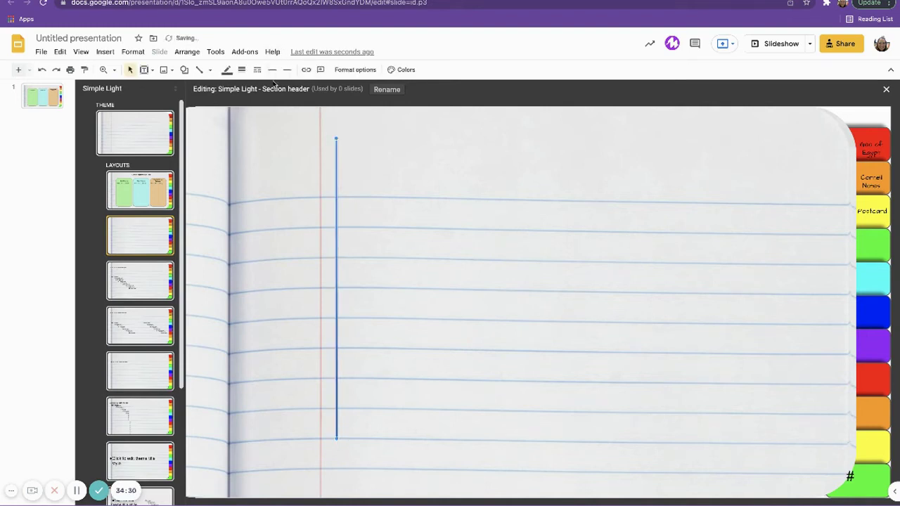
left_click(246, 73)
left_click(267, 117)
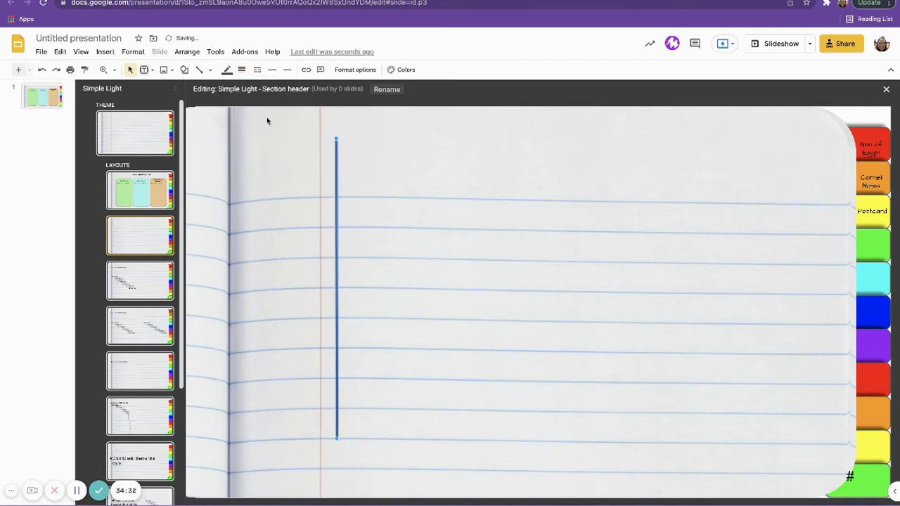
left_click(425, 201)
Step: Draw a horizontal line along the page's first ruled line, crossing the vertical line, and set its weight to 3px
left_click(199, 69)
left_click_drag(293, 196, 790, 200)
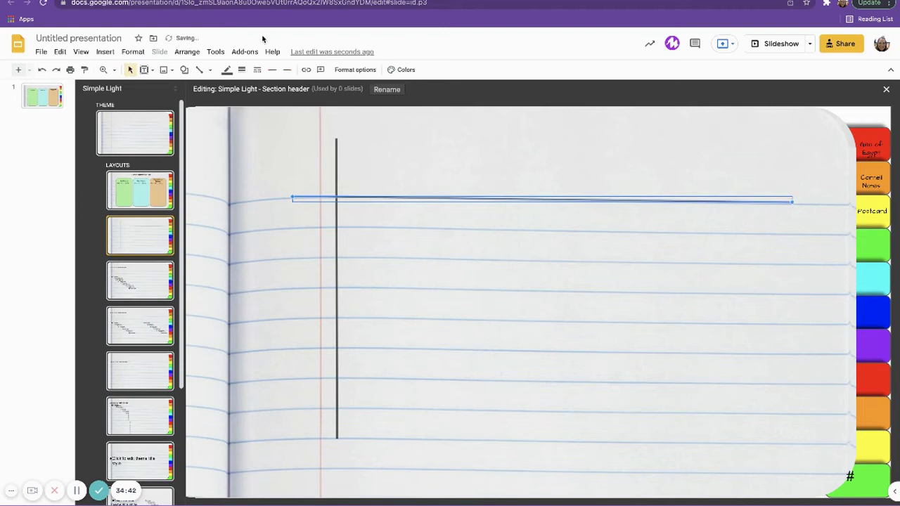
left_click(242, 71)
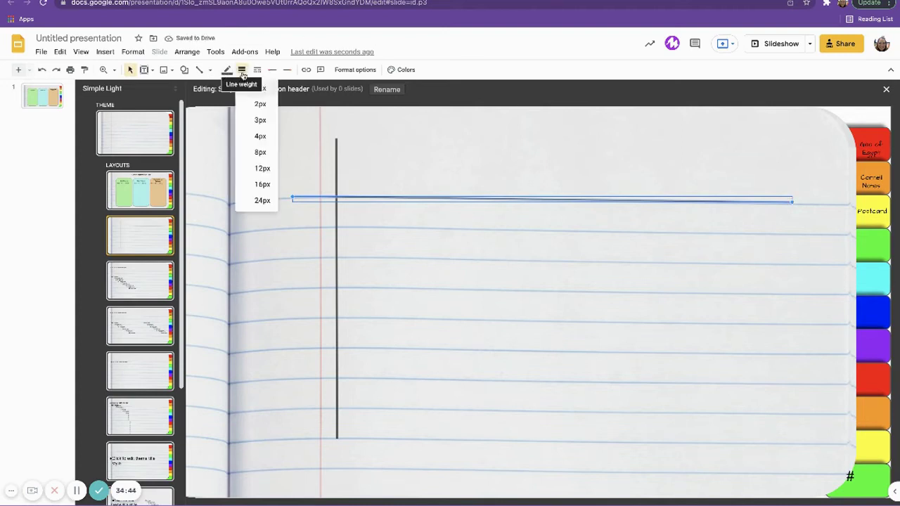
left_click(259, 121)
left_click(393, 150)
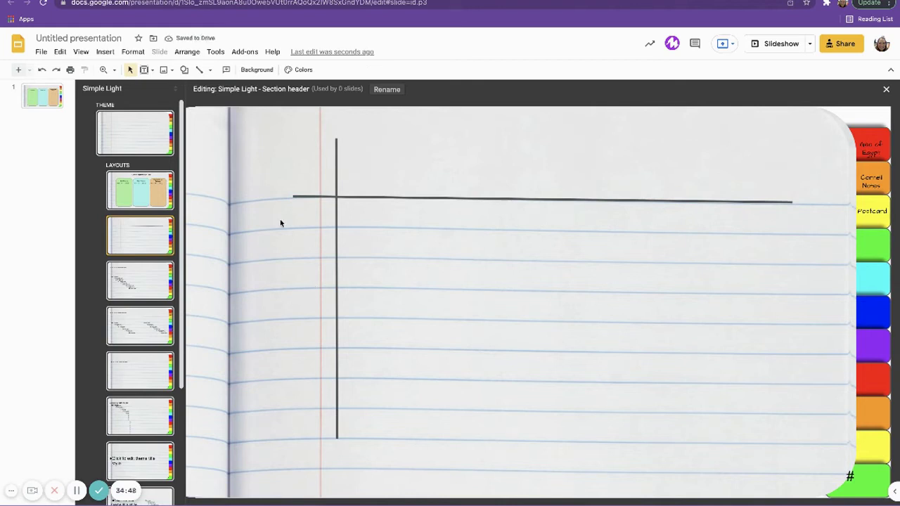
Step: Draw a second horizontal line along a ruled line near the bottom of the page and set its weight to 3px
left_click(200, 70)
mouse_move(292, 408)
left_mouse_down()
mouse_move(812, 414)
mouse_move(798, 415)
left_mouse_up()
left_click(841, 321)
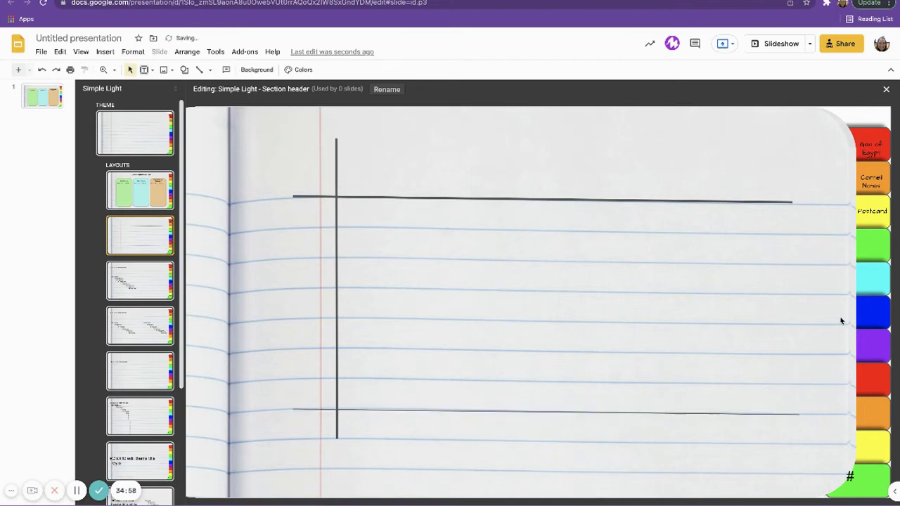
left_click(598, 411)
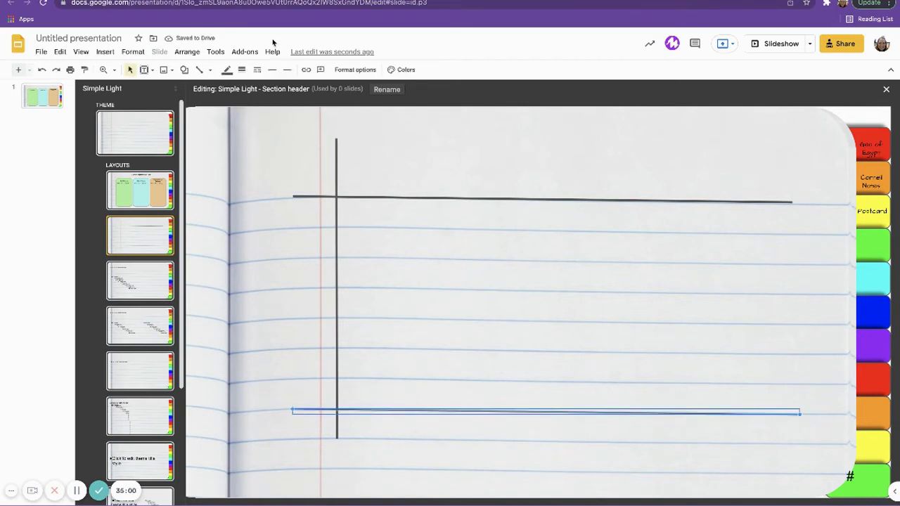
left_click(241, 70)
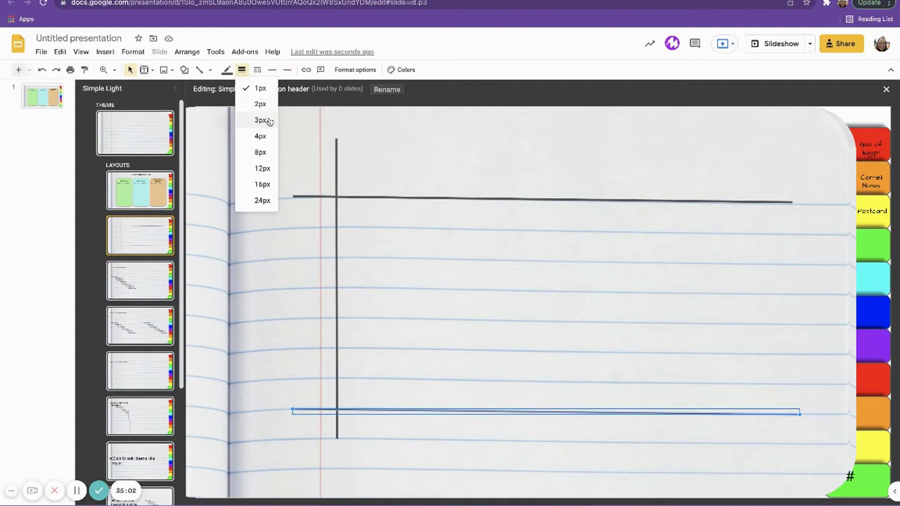
left_click(261, 120)
left_click(535, 264)
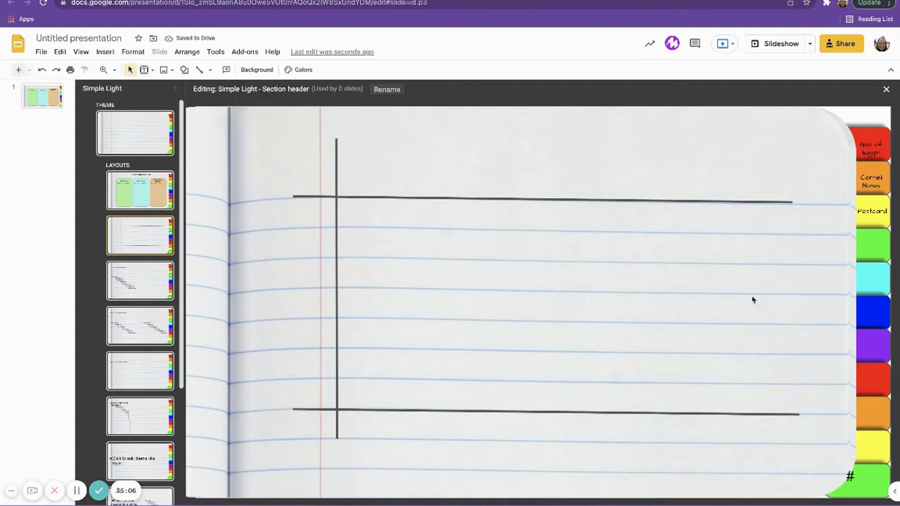
Step: Try to level the upper horizontal line by raising its right end slightly
left_click(733, 202)
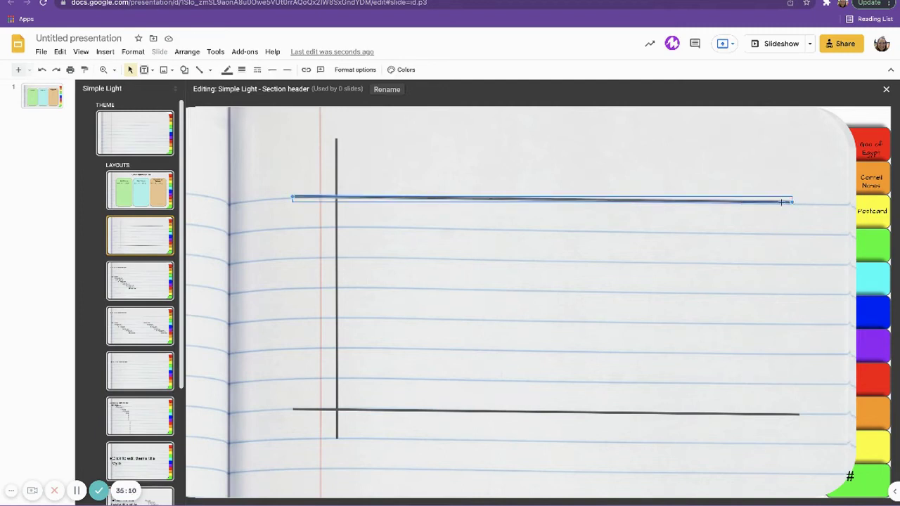
left_click_drag(791, 202, 792, 200)
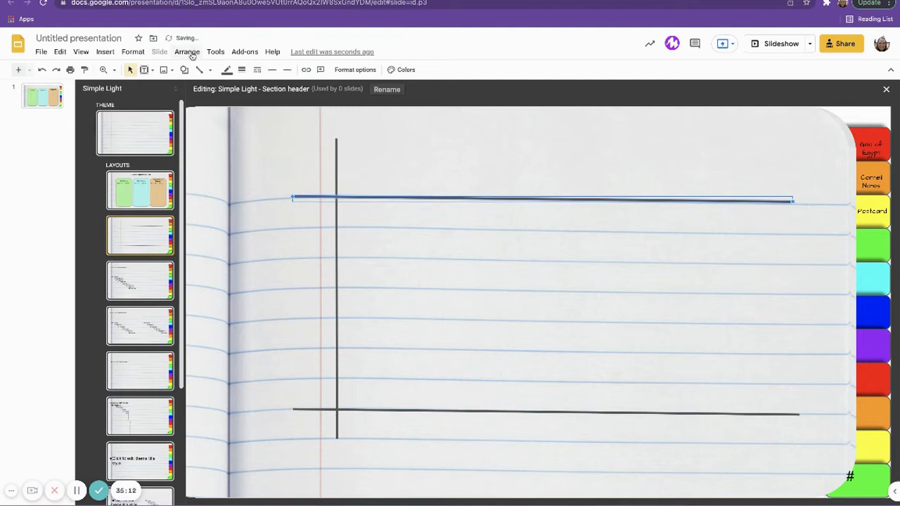
left_click(403, 168)
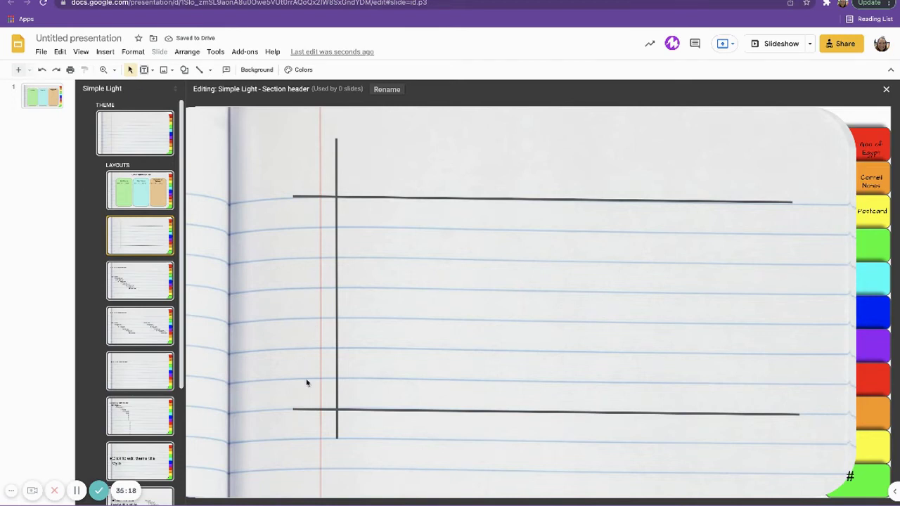
Step: Extend the vertical line's lower end down to the bottom edge of the notebook page
left_click(337, 422)
left_click_drag(336, 436, 336, 498)
left_click(405, 453)
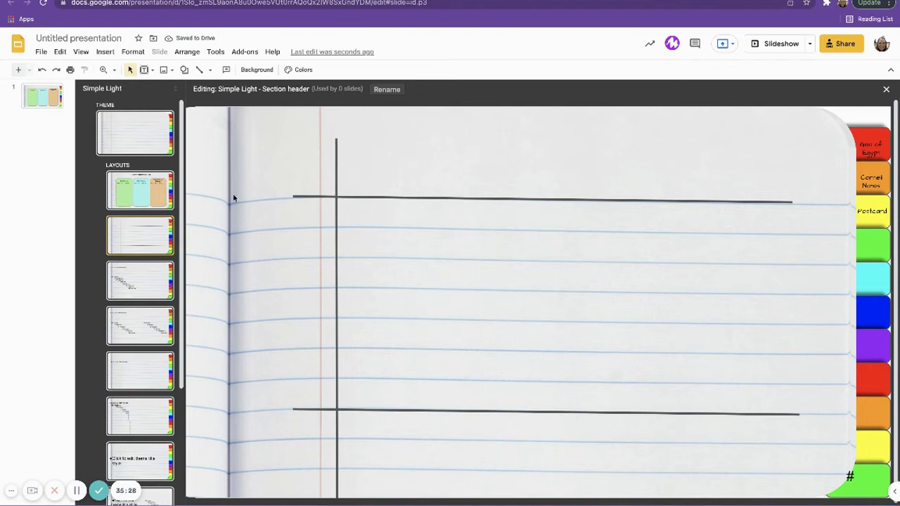
Step: Extend the left ends of both horizontal lines further toward the notebook spine
left_click(293, 196)
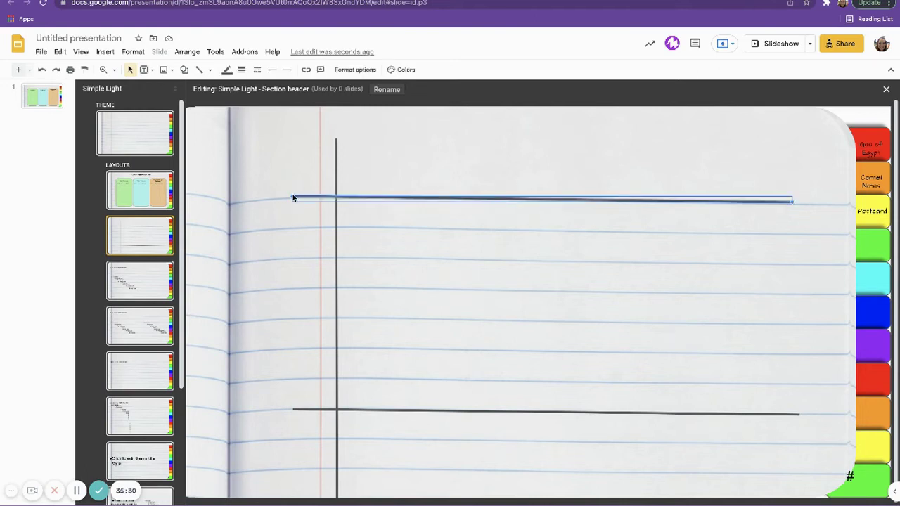
left_click_drag(292, 196, 265, 197)
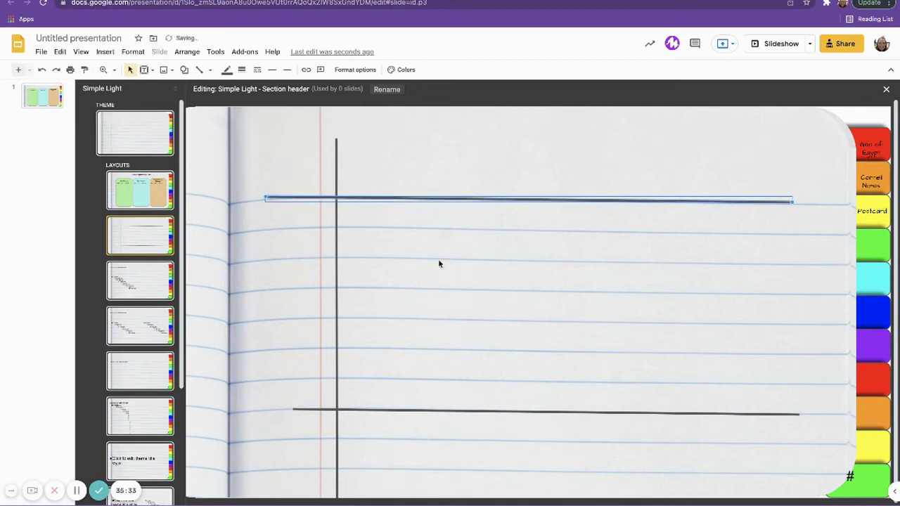
left_click(305, 407)
left_click_drag(291, 409, 269, 410)
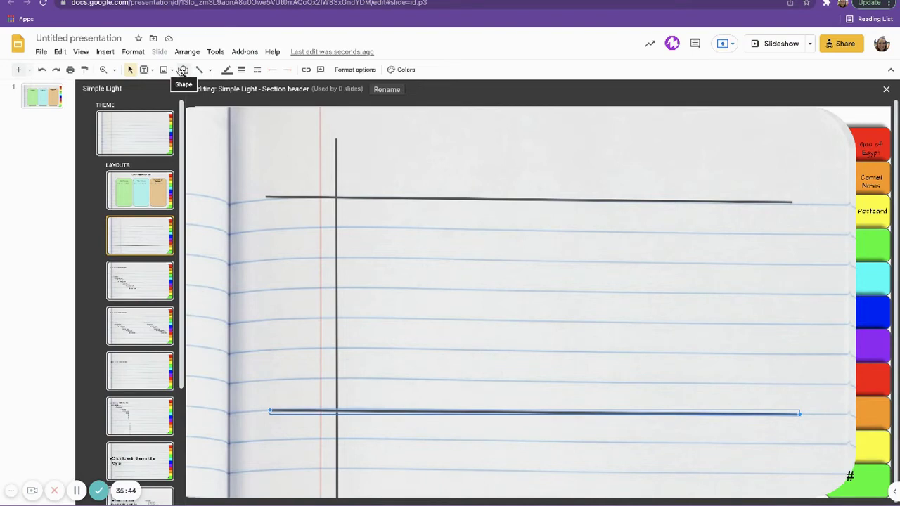
Step: Add a subtitle placeholder filling the area right of the vertical line, between the two horizontal lines
left_click(154, 71)
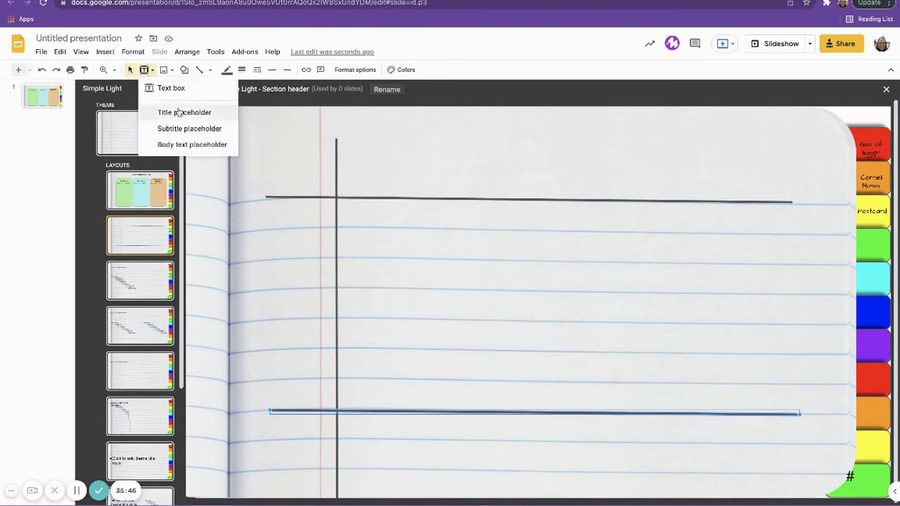
left_click(184, 129)
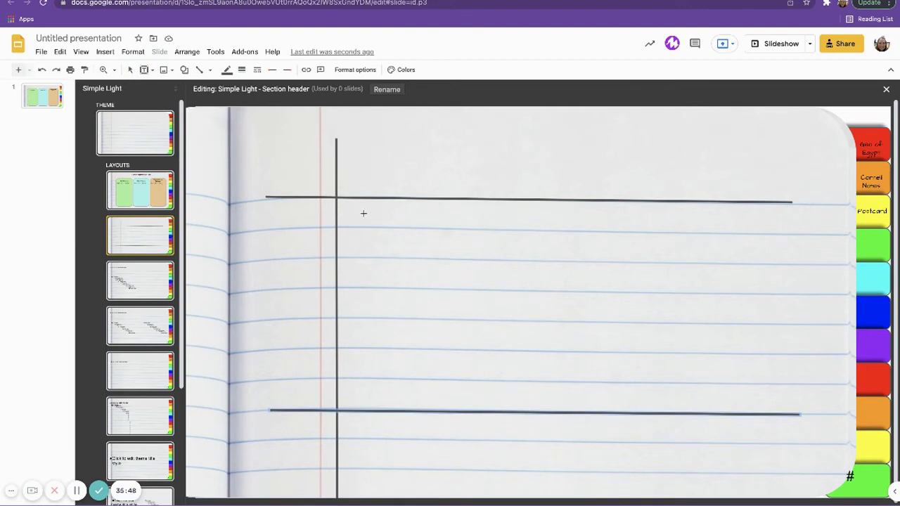
left_click_drag(357, 218, 788, 400)
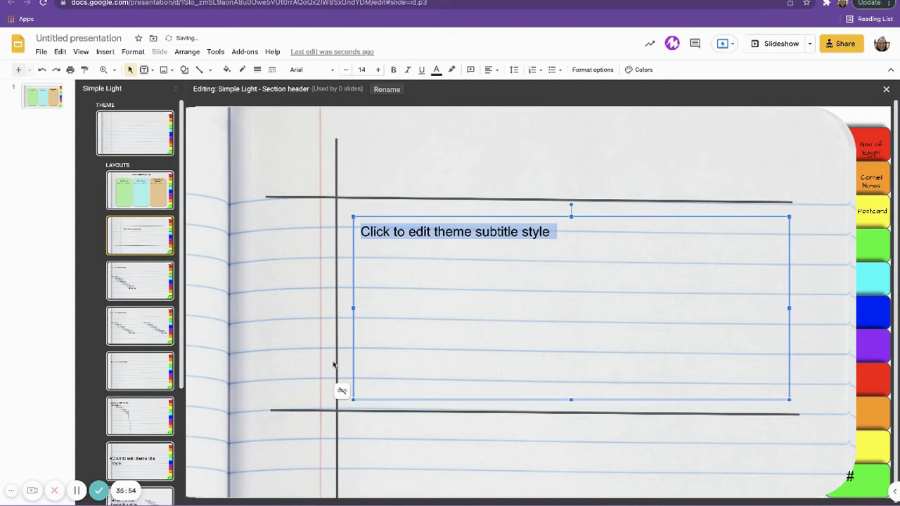
Step: Add a second subtitle placeholder below the lower horizontal line and align its left edge with the first placeholder
left_click(152, 70)
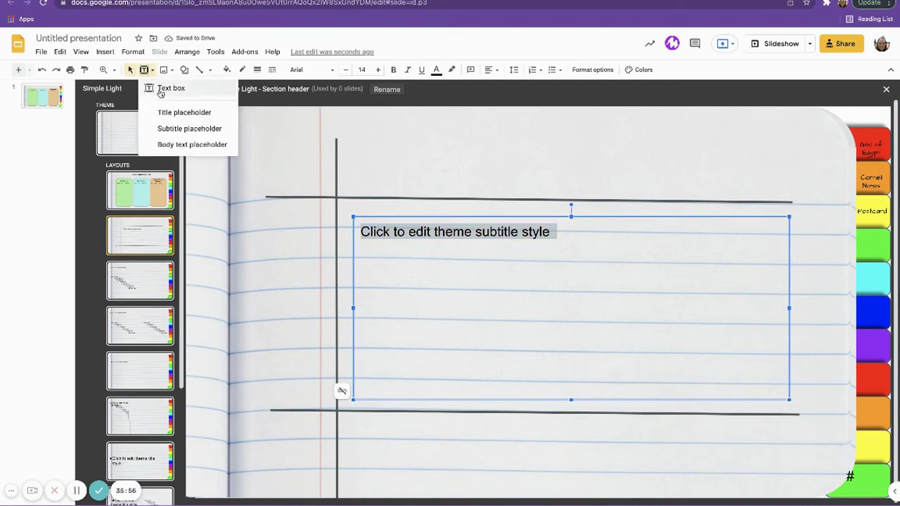
left_click(181, 131)
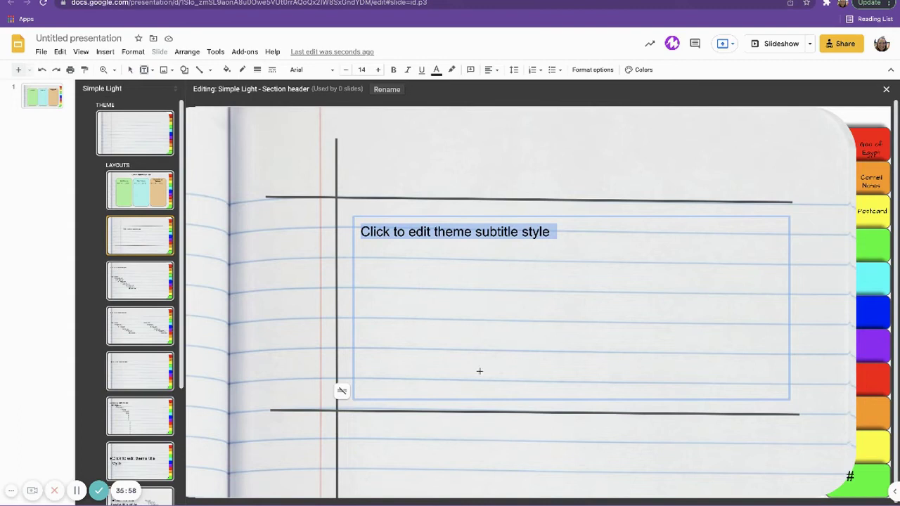
left_click_drag(357, 422, 792, 485)
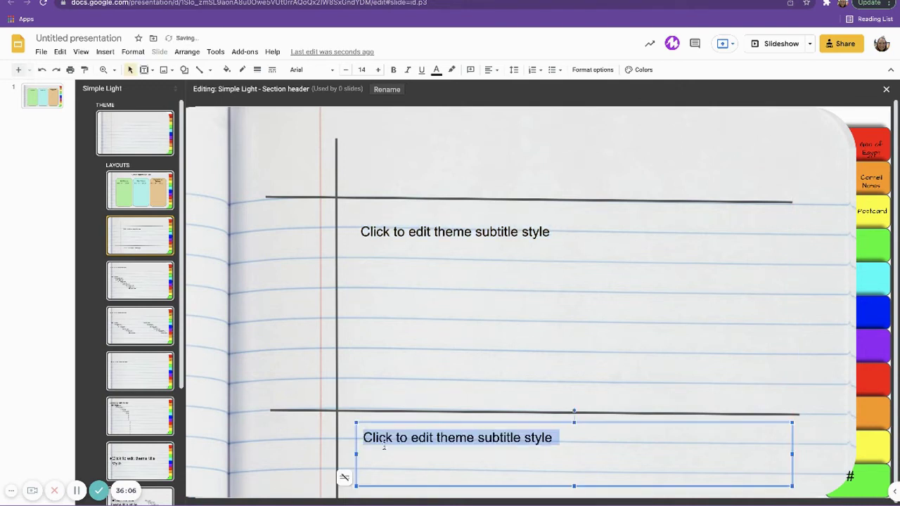
left_click_drag(357, 454, 354, 456)
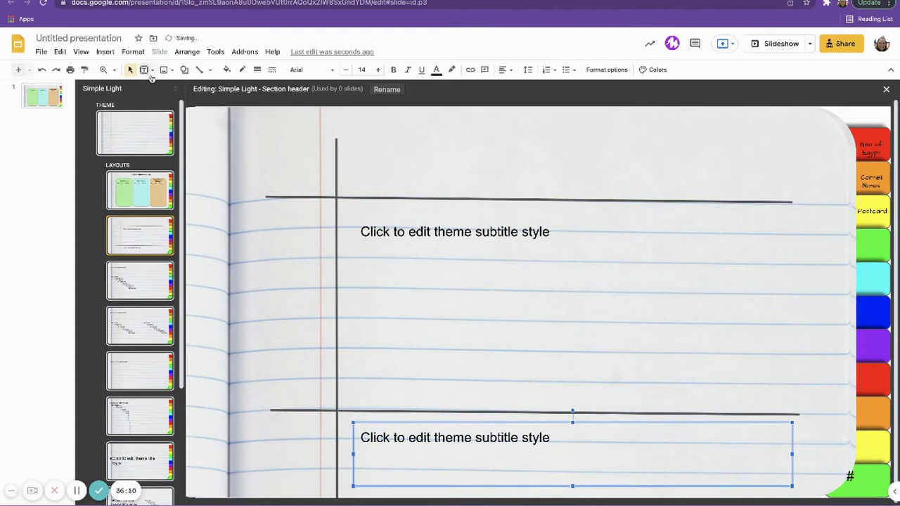
Step: Add a narrow text box left of the vertical line, spanning the space between the two horizontal lines
left_click(152, 70)
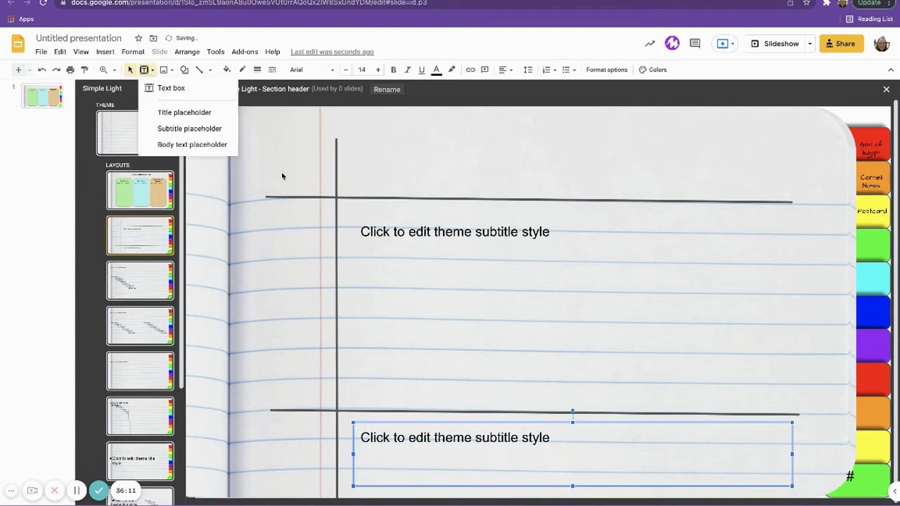
left_click(169, 92)
left_click_drag(257, 230, 325, 399)
left_click_drag(257, 316, 255, 316)
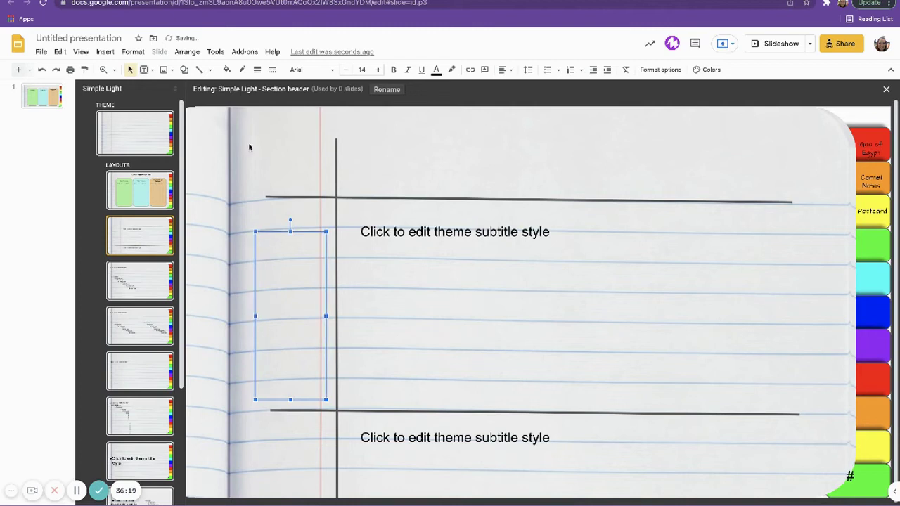
Step: Add a title placeholder across the blank area at the top of the notebook page
left_click(152, 73)
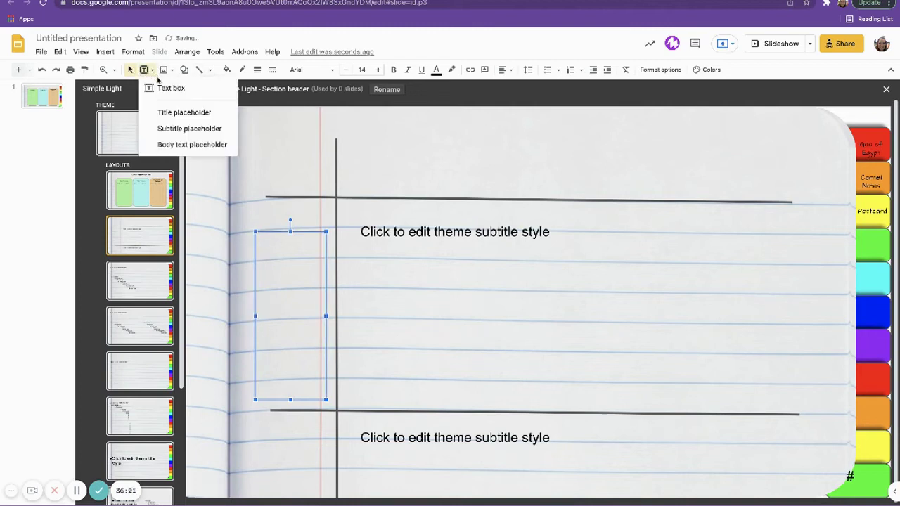
left_click(174, 116)
left_click_drag(375, 110, 722, 152)
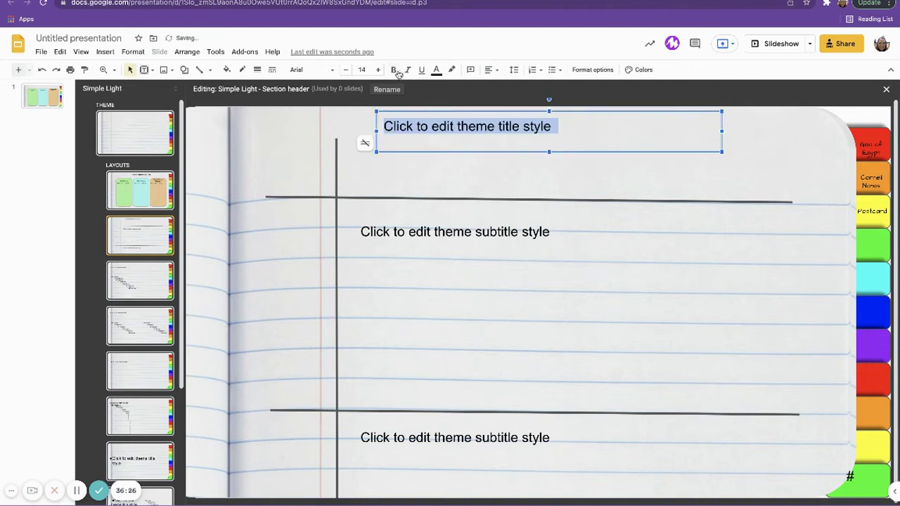
Step: Set the font of the title placeholder, both subtitle placeholders and the narrow text box to Shadows Into Light Two
left_click(434, 231)
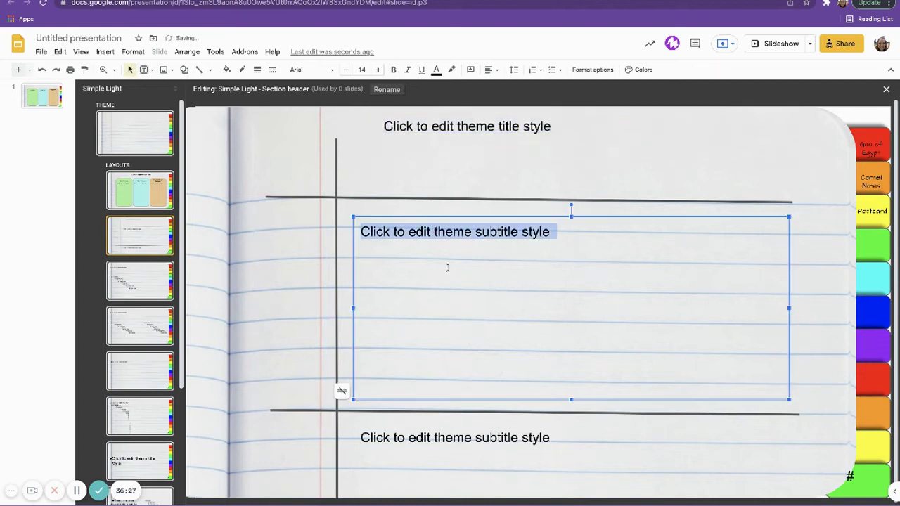
left_click(497, 437, "shift")
left_click_drag(254, 235, 277, 270)
left_click(463, 131, "shift")
left_click(310, 70)
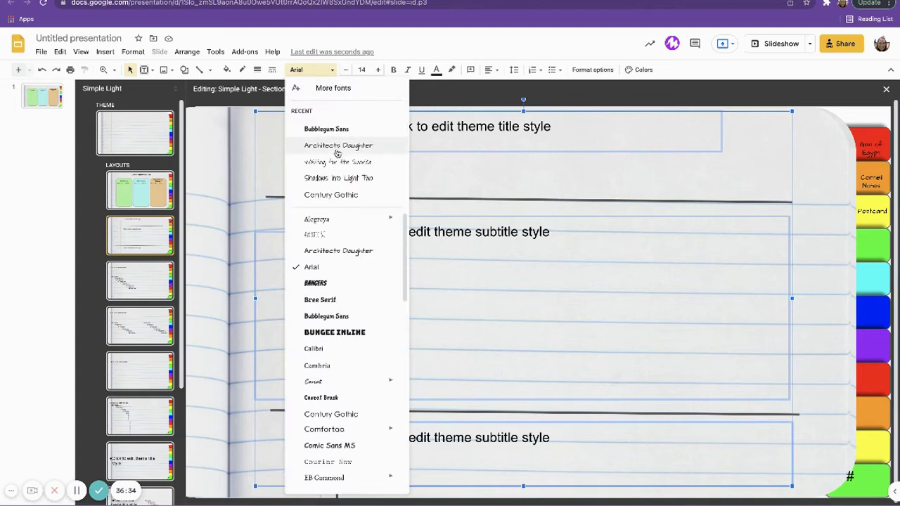
left_click(346, 180)
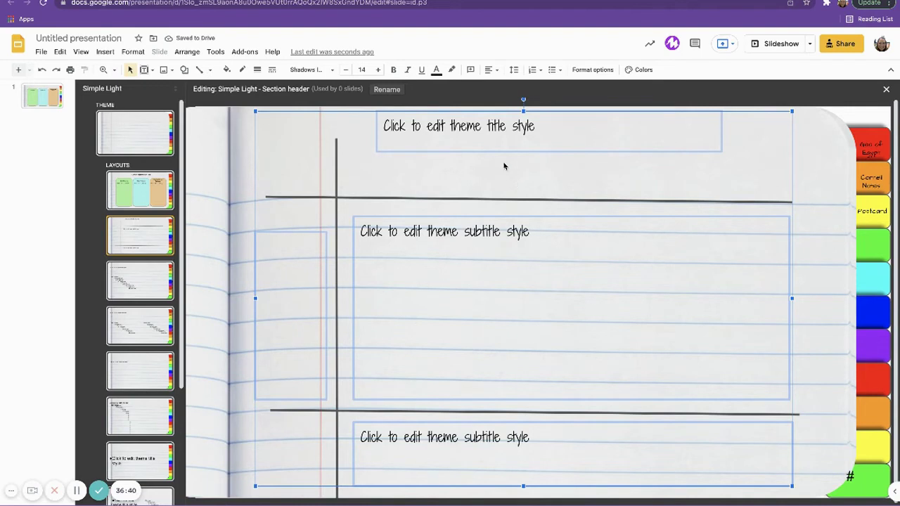
Step: Reduce the font size of both subtitle placeholders and the narrow text box to 12, leaving out the title
left_click(546, 242)
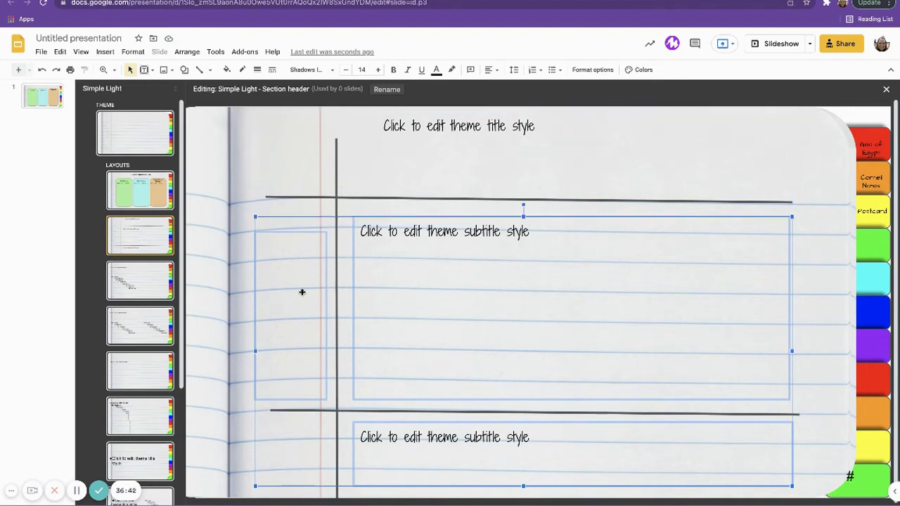
left_click(345, 71)
left_click(344, 71)
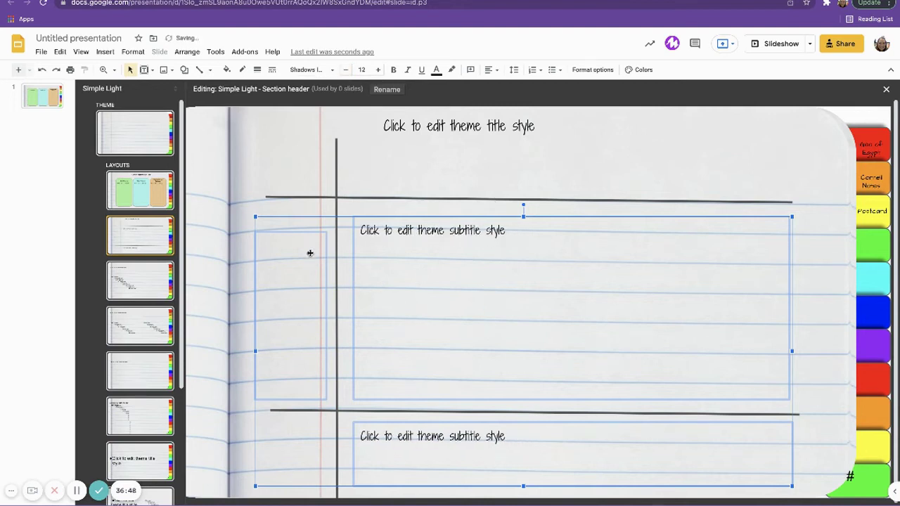
Step: Center the title placeholder text at the top of the page and increase its font size to 19
triple_click(476, 124)
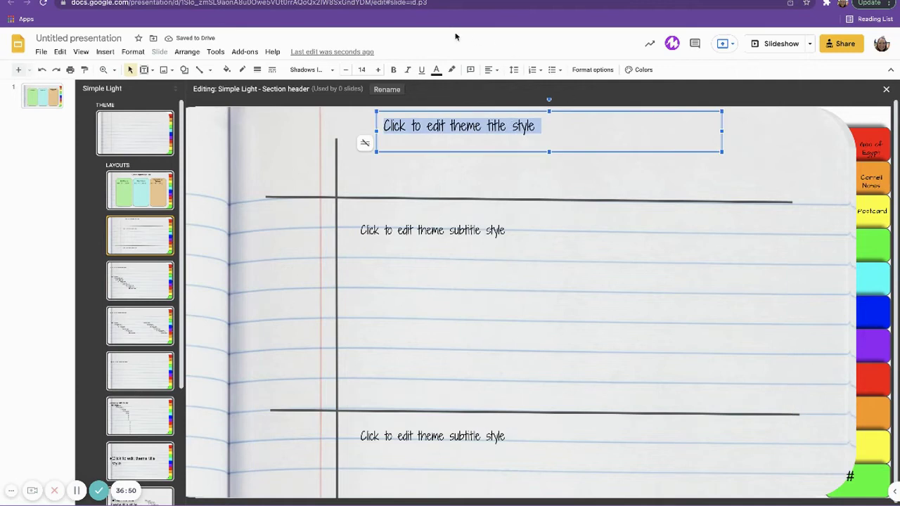
left_click(491, 69)
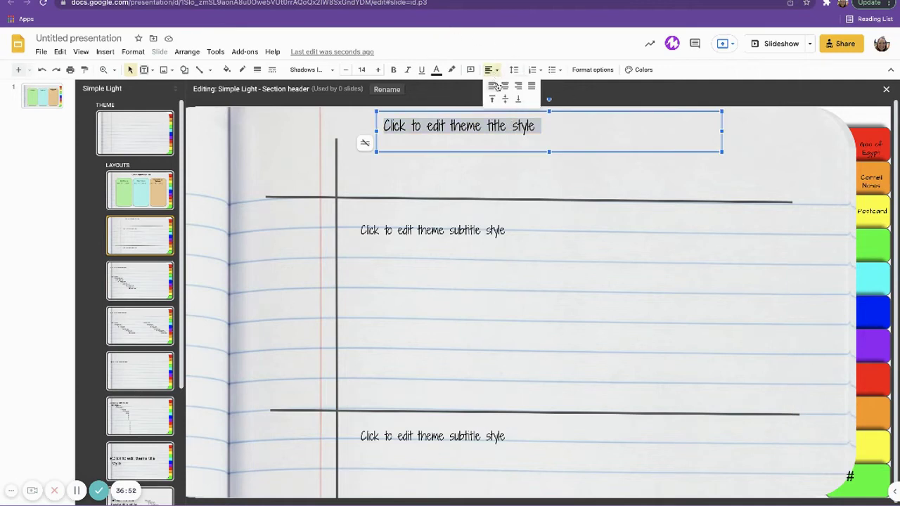
left_click(504, 86)
left_click(378, 70)
left_click(377, 70)
left_click(378, 70)
left_click(377, 70)
left_click(378, 70)
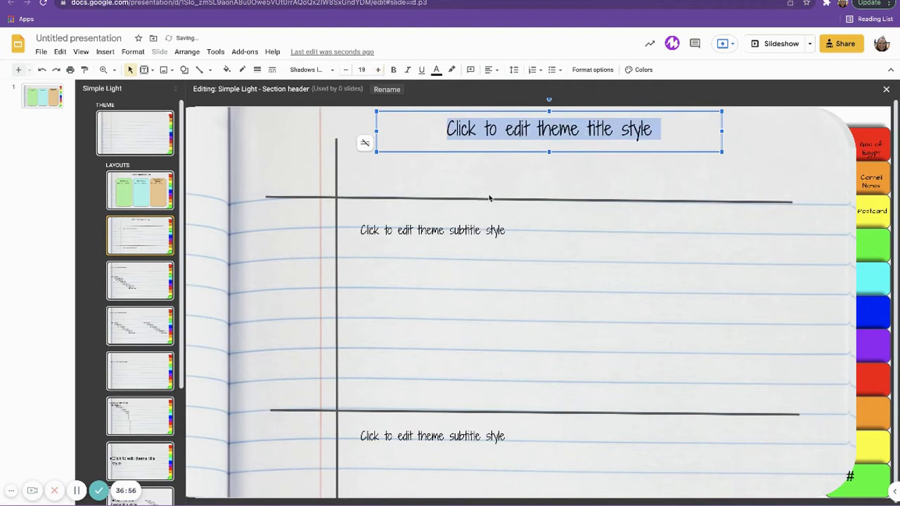
Step: Add a text box reading "NOTES" just under the upper horizontal line, above the first subtitle placeholder
left_click(146, 69)
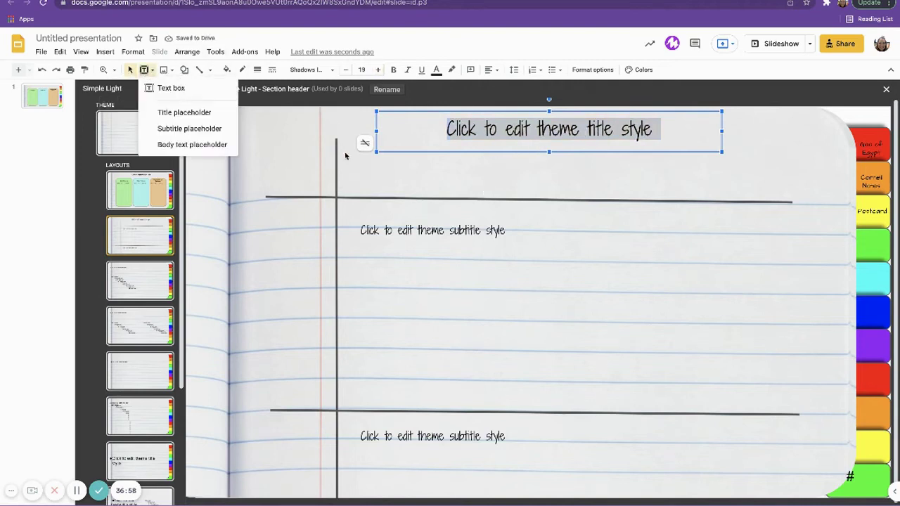
left_click(206, 91)
left_click_drag(395, 203, 579, 219)
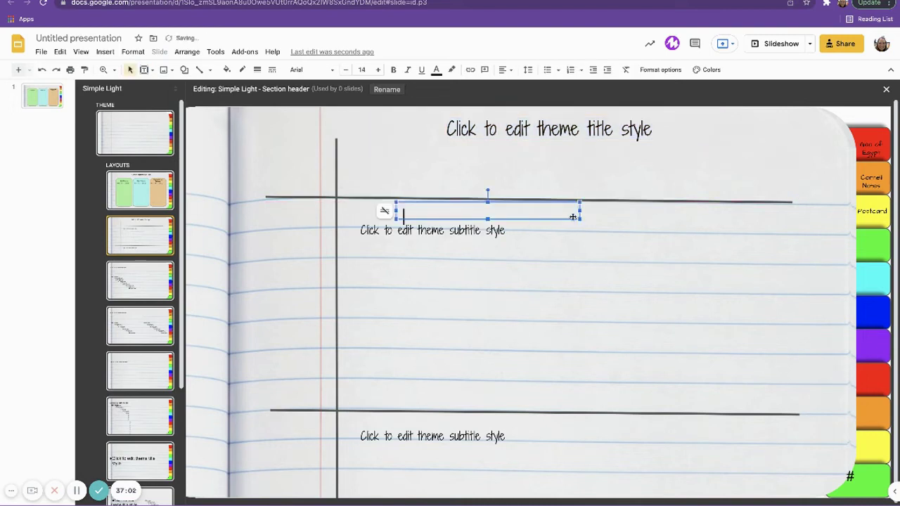
type("NOTES")
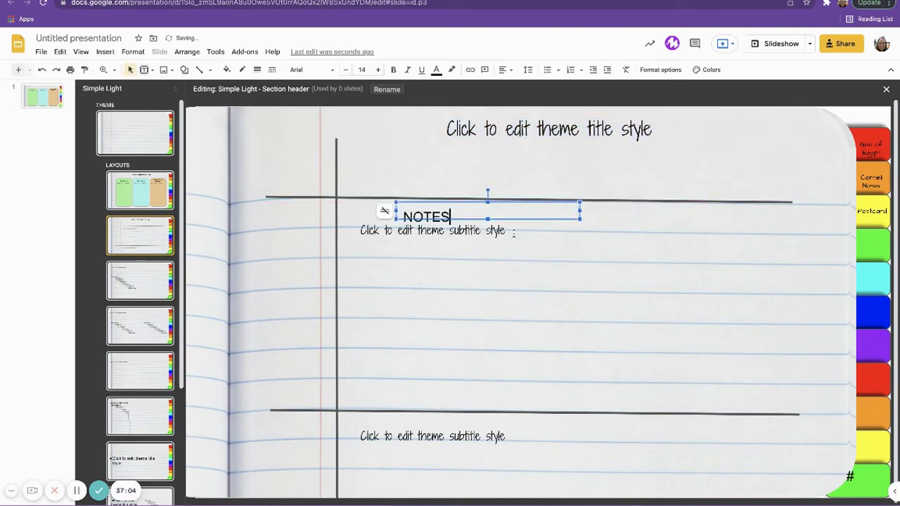
left_click(458, 228)
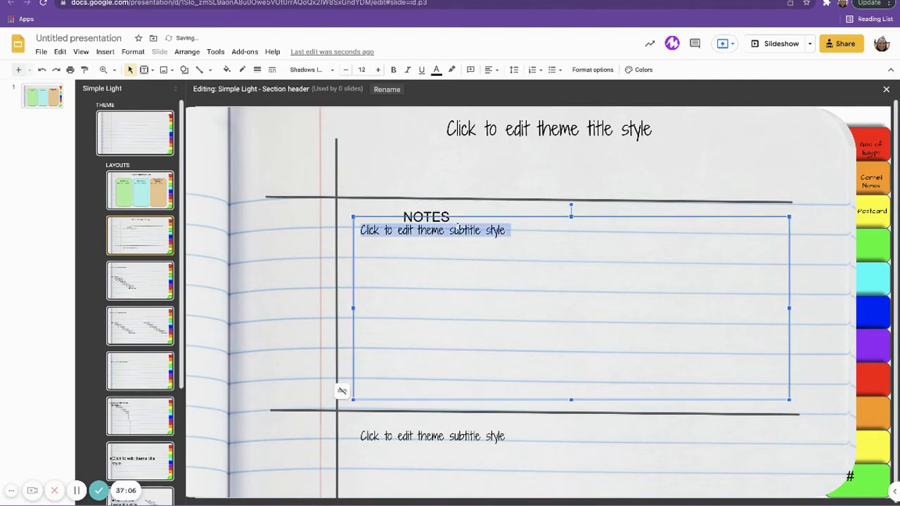
left_click(458, 218)
left_click_drag(487, 201, 487, 195)
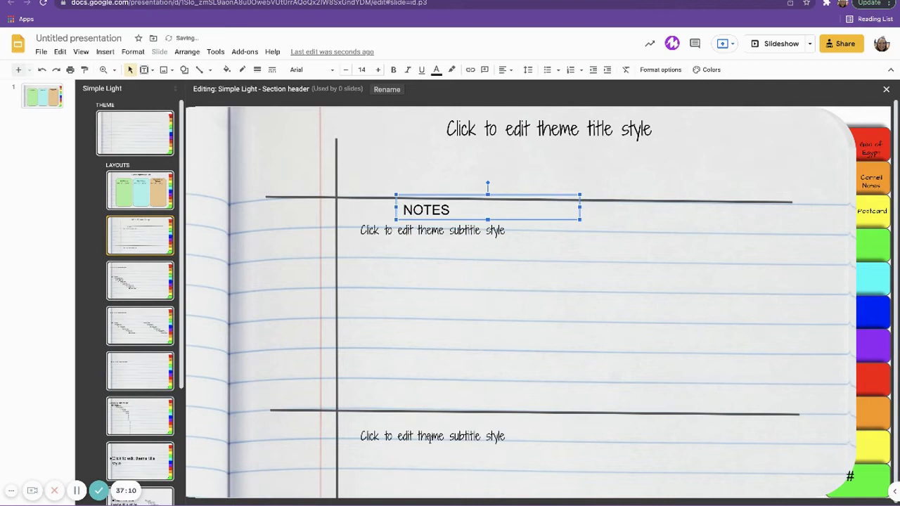
Step: Set the NOTES label to the Shadows Into Light Two font and make it bold
left_click(332, 71)
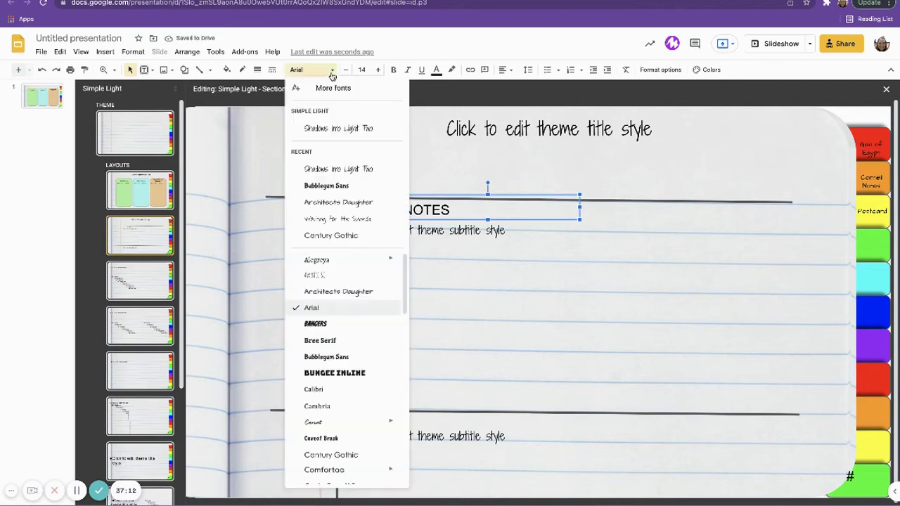
left_click(352, 133)
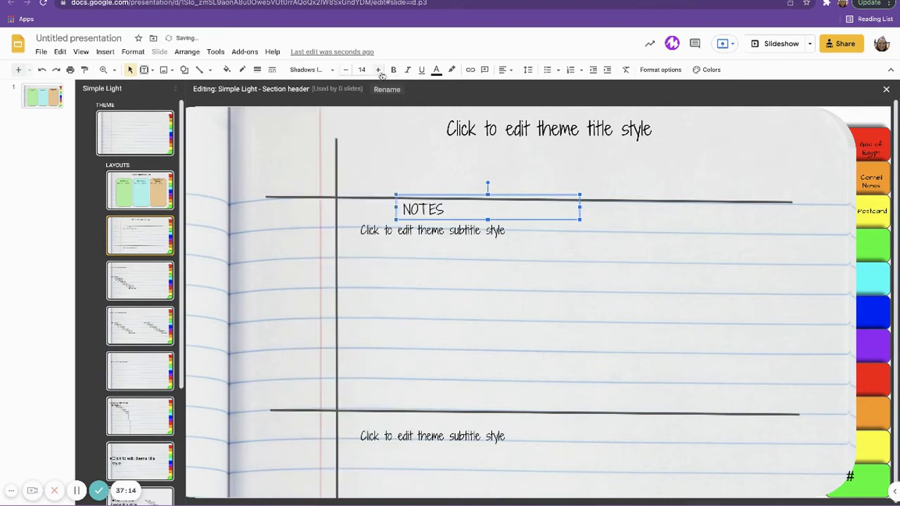
left_click(392, 71)
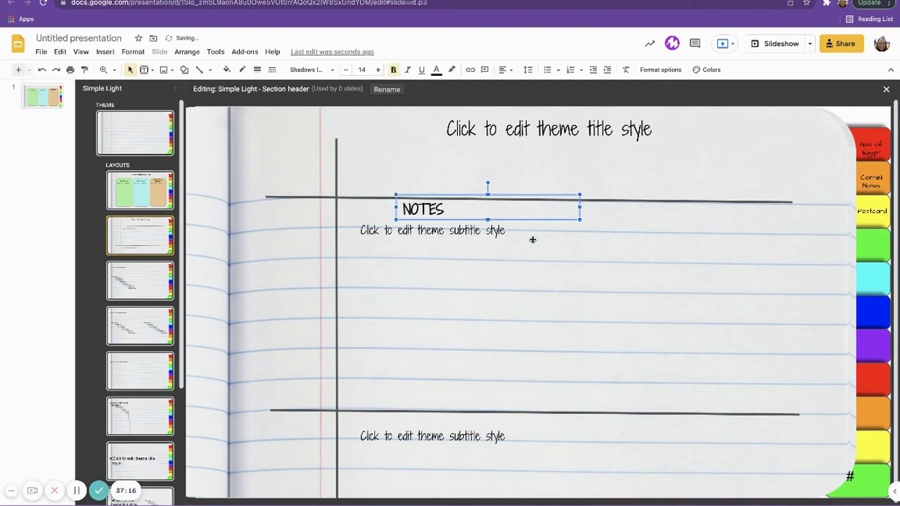
Step: Duplicate the NOTES label, place the copy just under the lower horizontal line, and change its text to "Summary"
key("ctrl+d")
left_click_drag(536, 204, 499, 405)
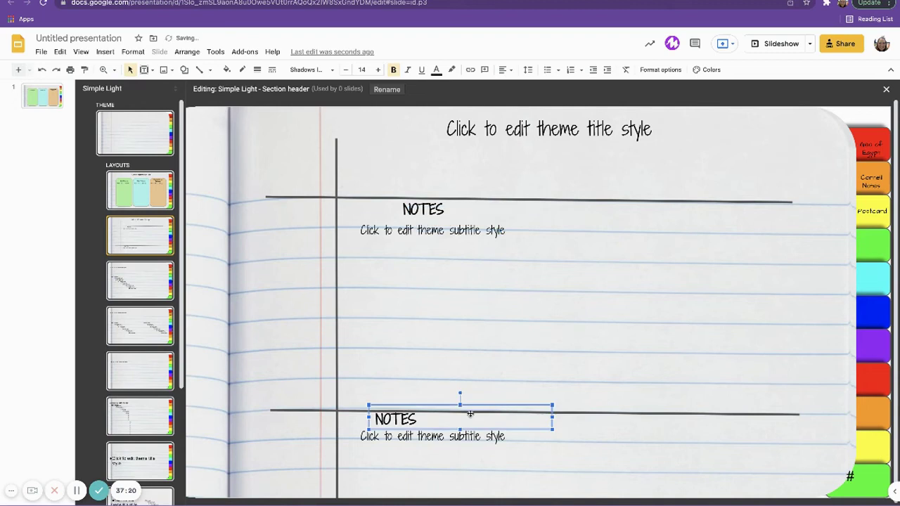
left_click_drag(419, 421, 369, 421)
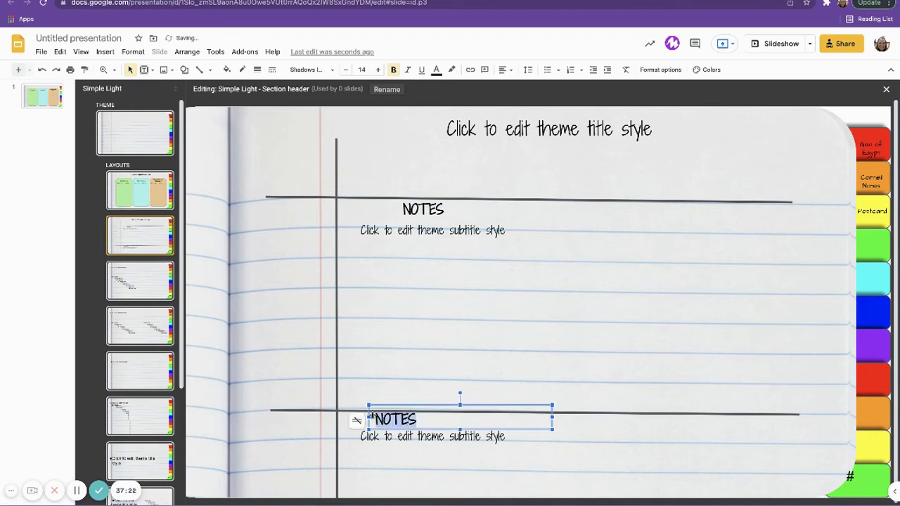
type("Summary")
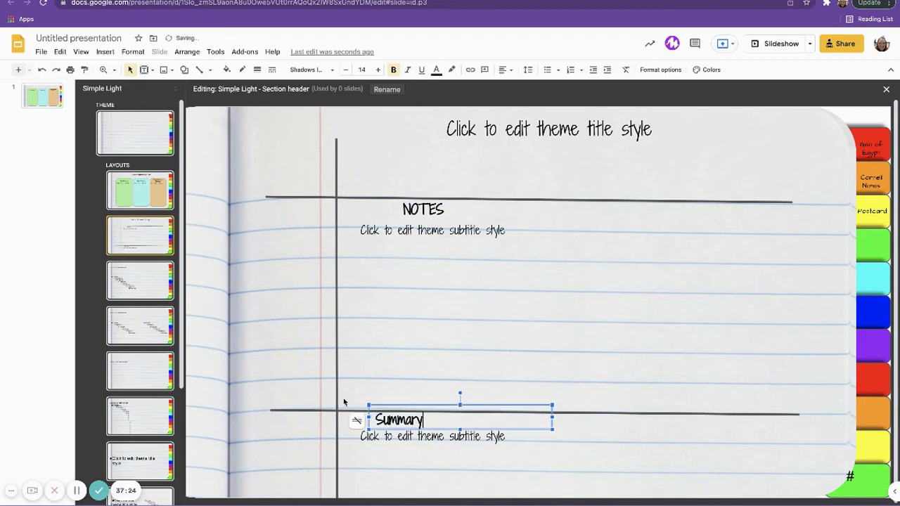
Step: Duplicate the NOTES label into the narrow column beside the vertical line and change its text to "Keywords"
left_click(447, 200)
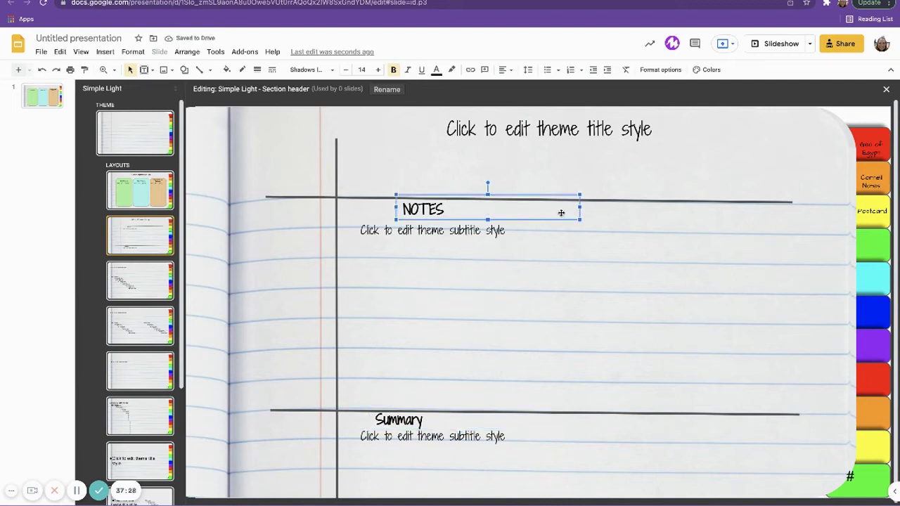
key("ctrl+d")
left_click_drag(557, 208, 277, 200)
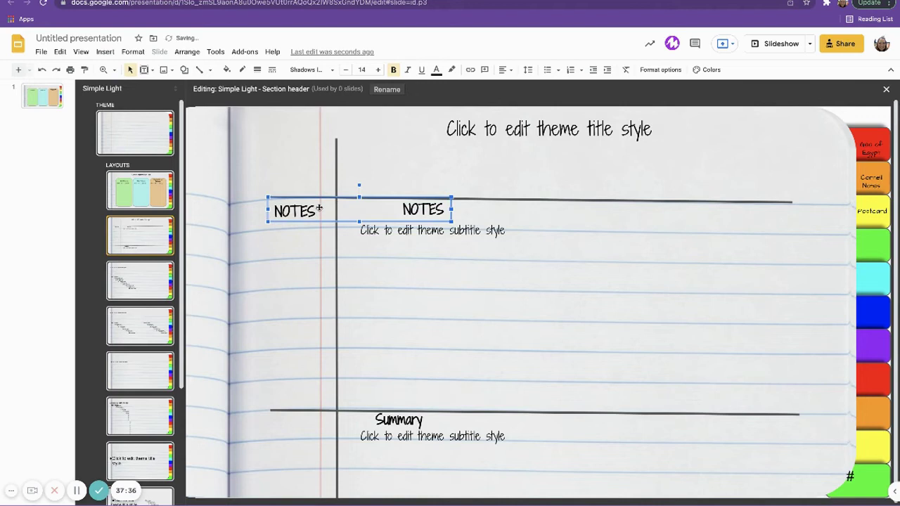
left_click_drag(318, 200, 274, 203)
left_click(317, 207)
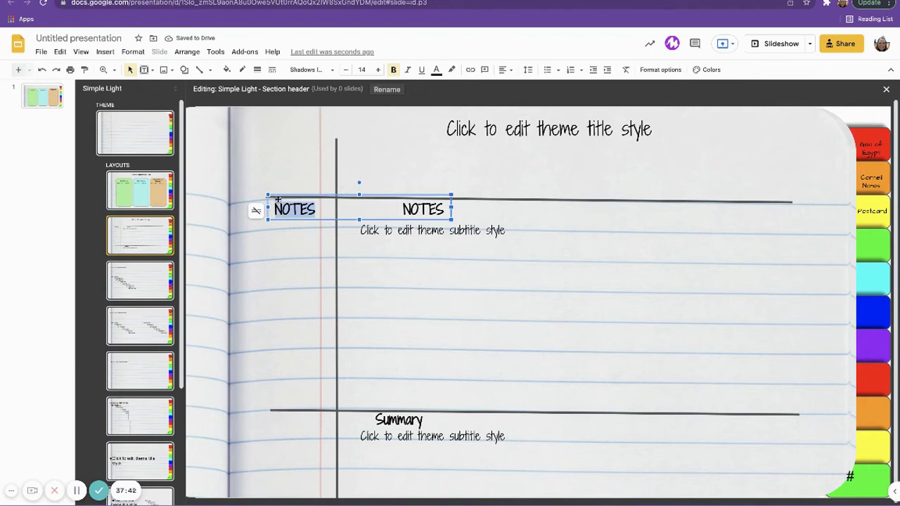
type("Keywords")
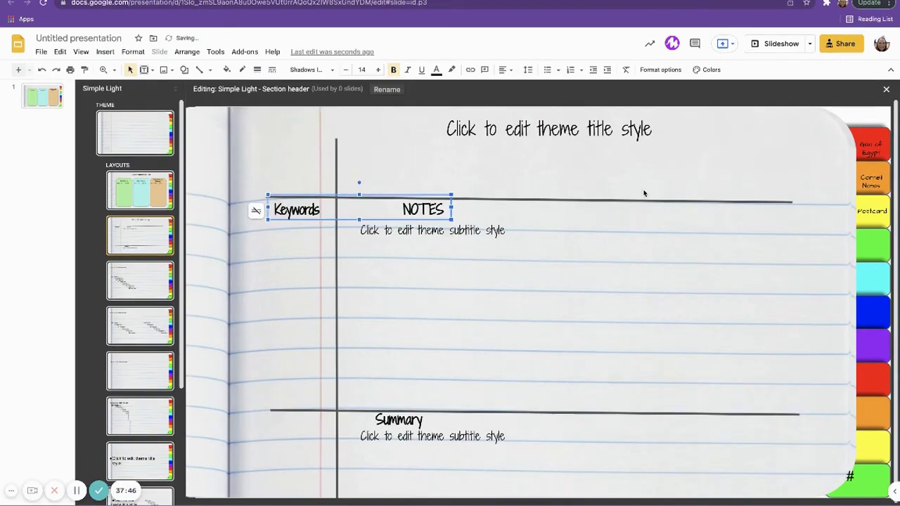
left_click(642, 196)
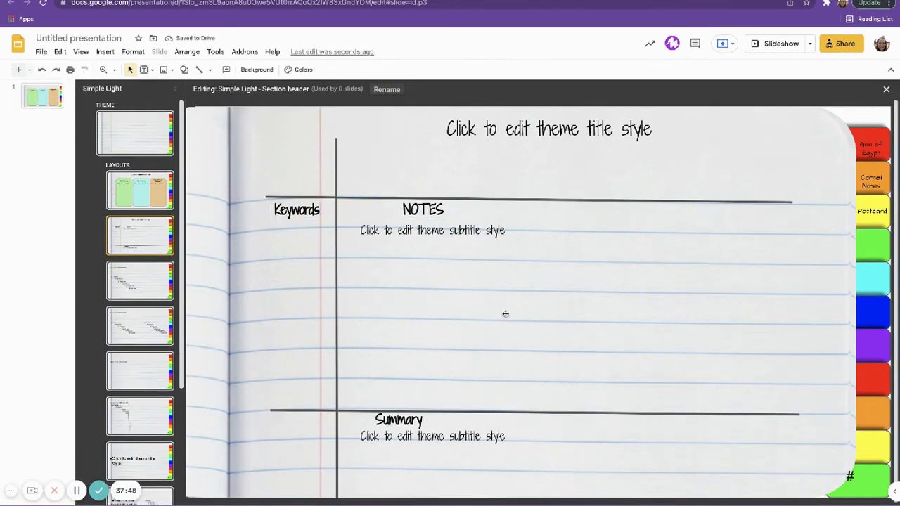
Step: Move the vertical line onto the red margin line and shift the Keywords label left to clear it
left_click_drag(336, 149, 319, 148)
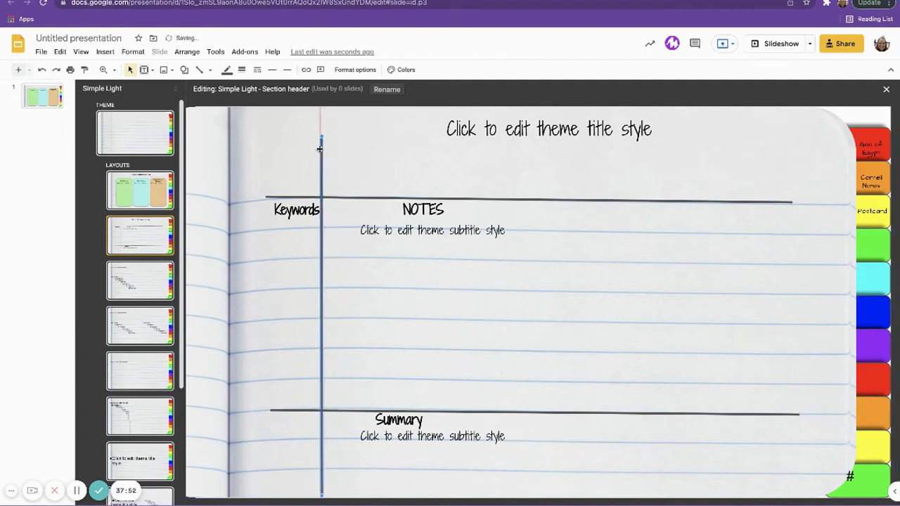
left_click(301, 211)
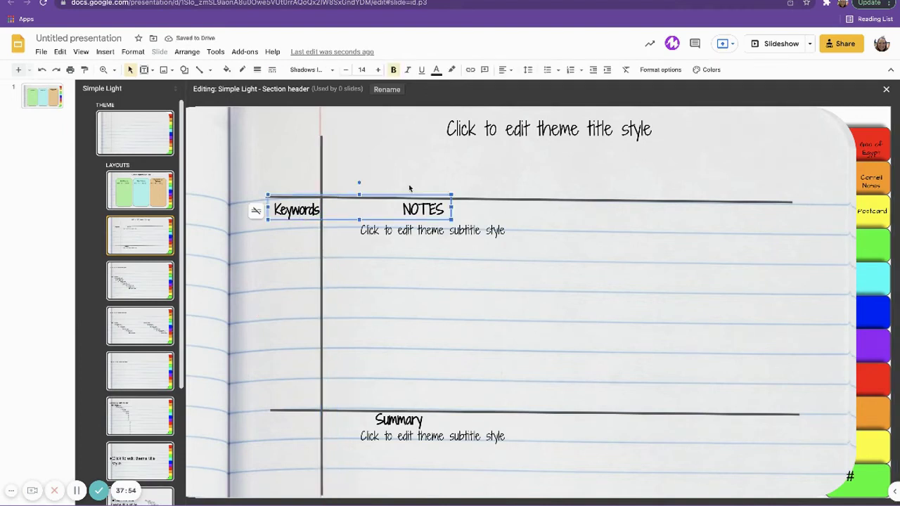
left_click_drag(411, 194, 399, 195)
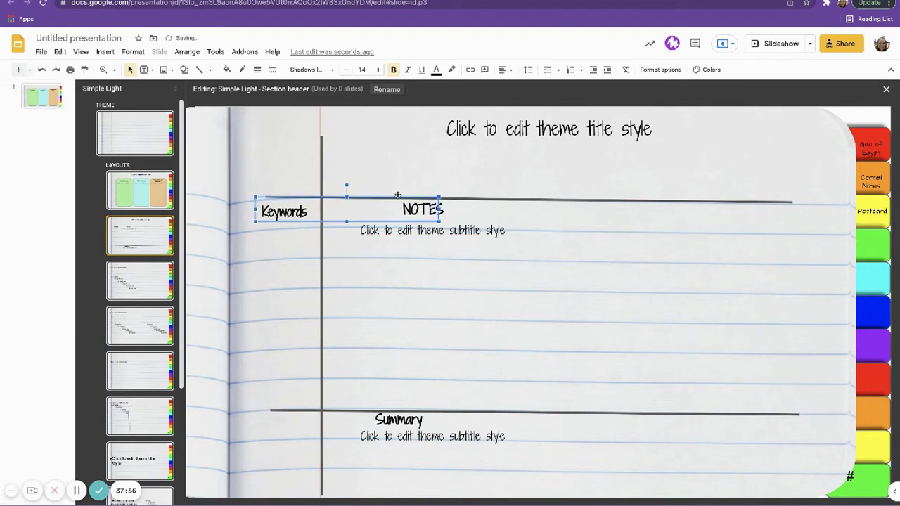
left_click(514, 161)
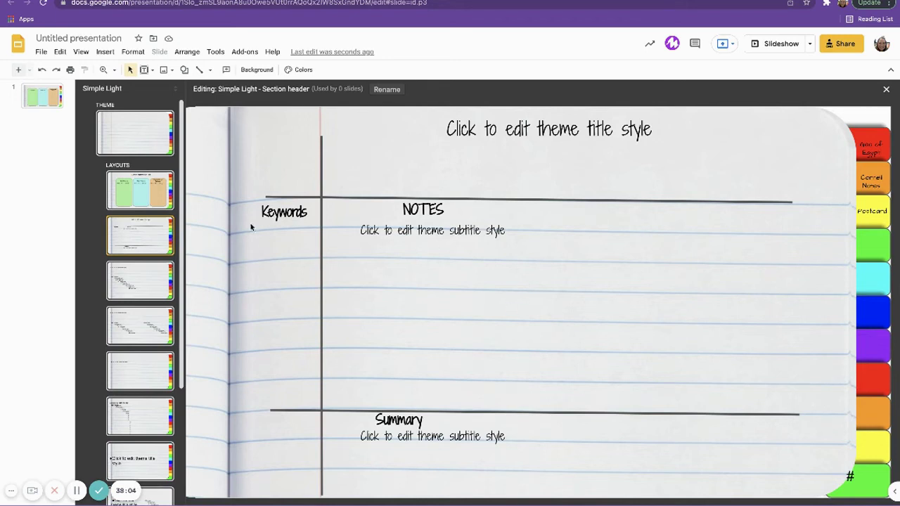
Step: Delete the title and body placeholders from the Title and body layout
left_click(111, 289)
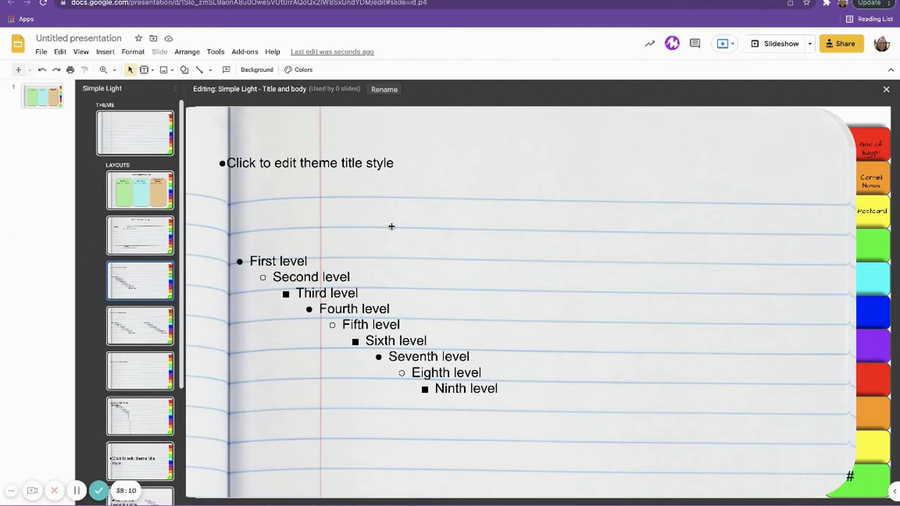
left_click(513, 386)
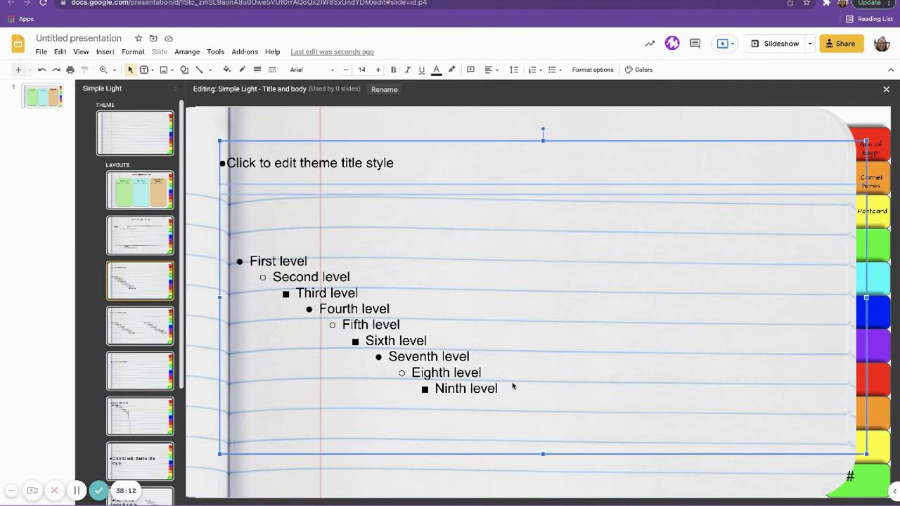
key("Delete")
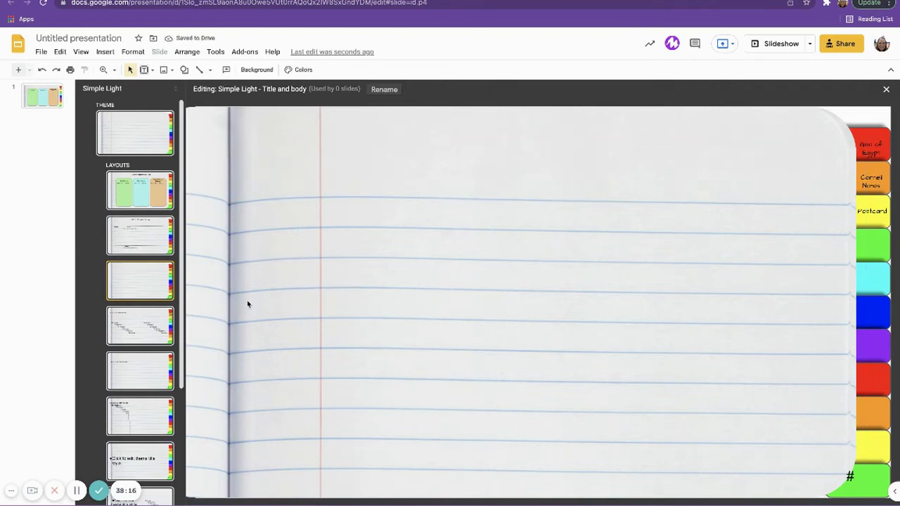
Step: Draw a large rectangle on the blank notebook page, fill it with white, and move it up slightly
left_click(185, 69)
mouse_move(215, 91)
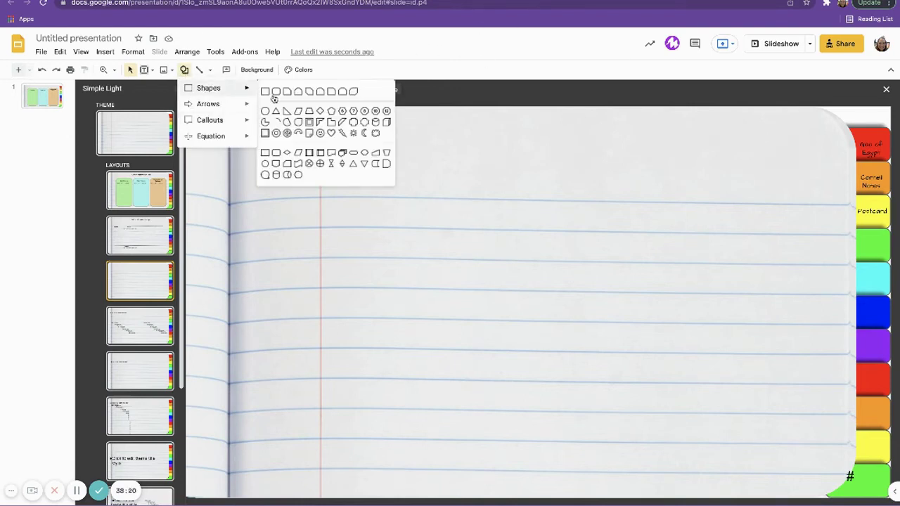
left_click(265, 91)
mouse_move(323, 198)
left_mouse_down()
mouse_move(580, 260)
mouse_move(715, 311)
mouse_move(743, 361)
left_mouse_up()
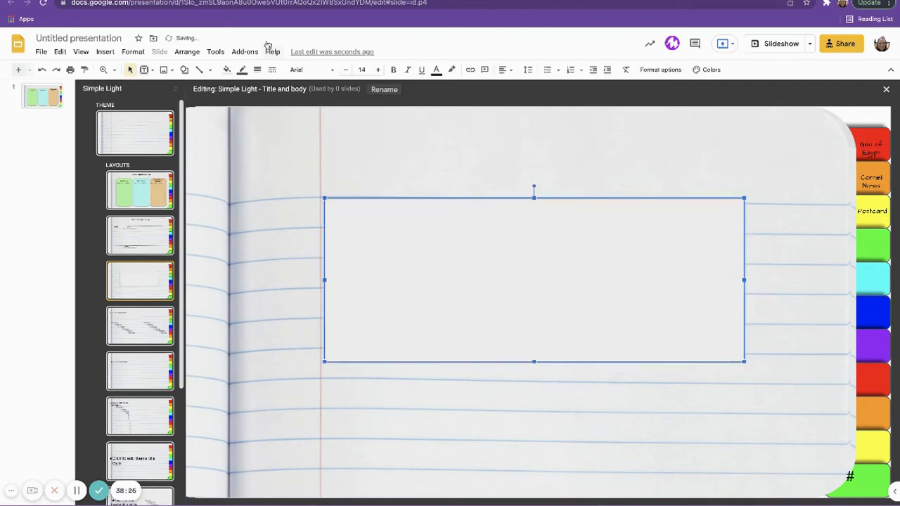
left_click(227, 69)
left_click(242, 119)
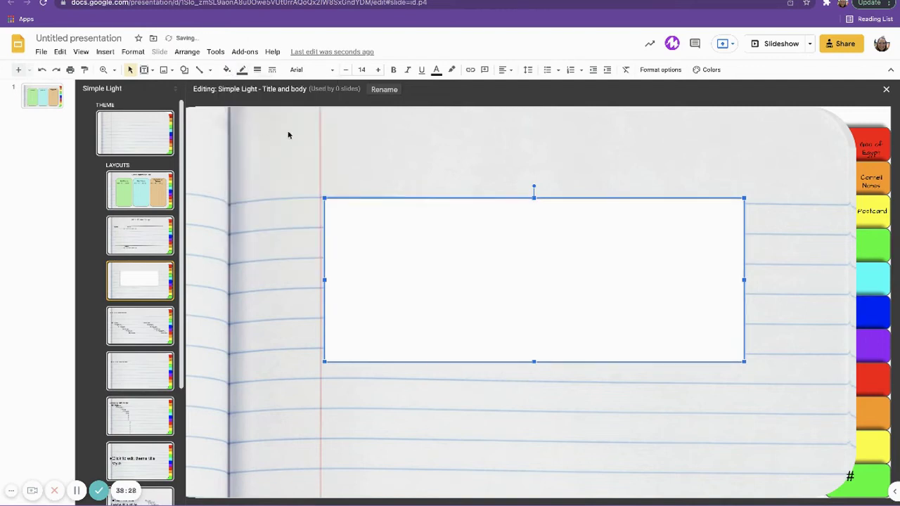
left_click_drag(565, 233, 560, 208)
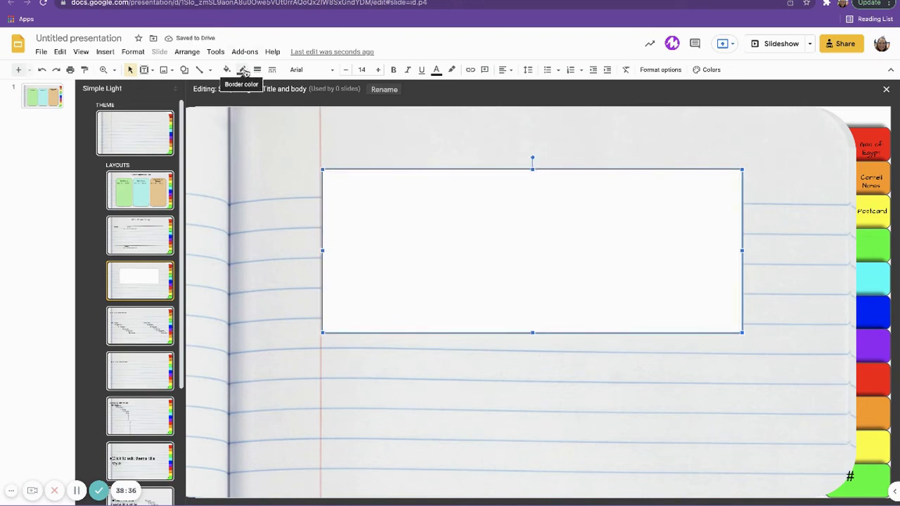
Step: Draw a thin rectangle strip along the bottom edge of the large white rectangle, matching its width
left_click(242, 71)
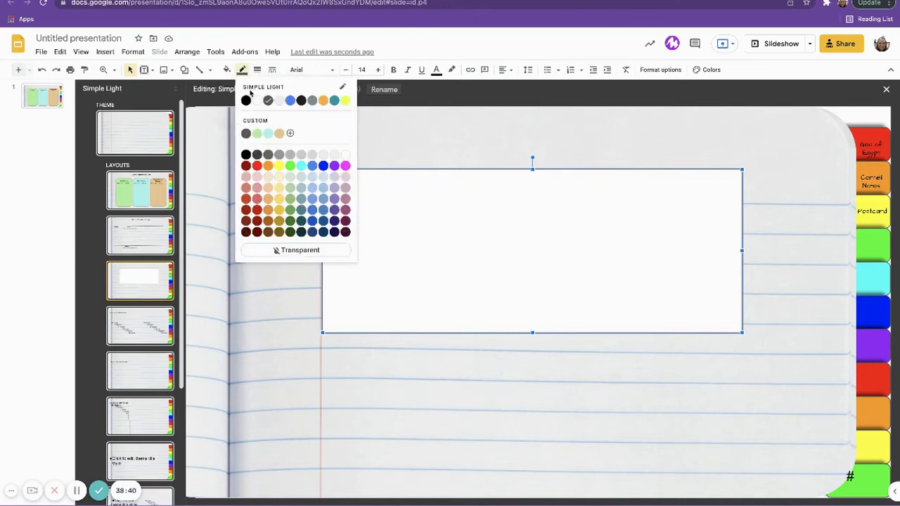
left_click(185, 70)
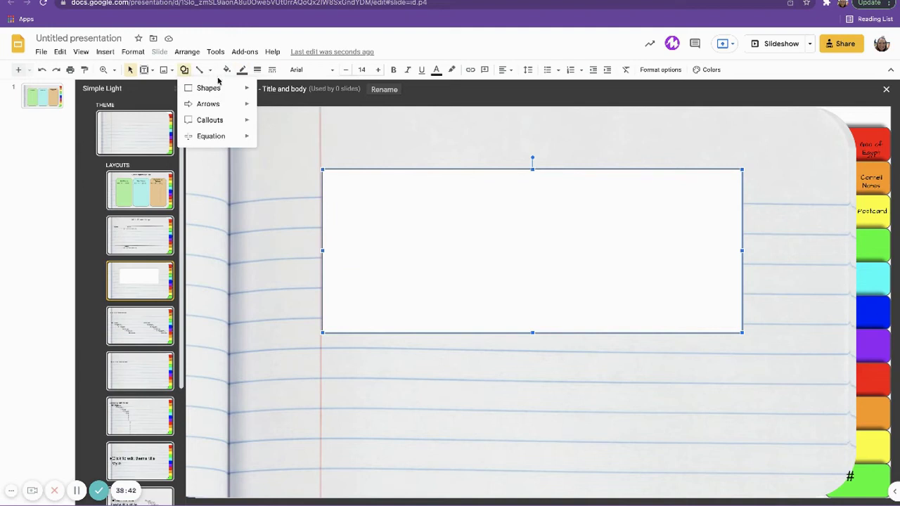
mouse_move(232, 89)
left_click(263, 92)
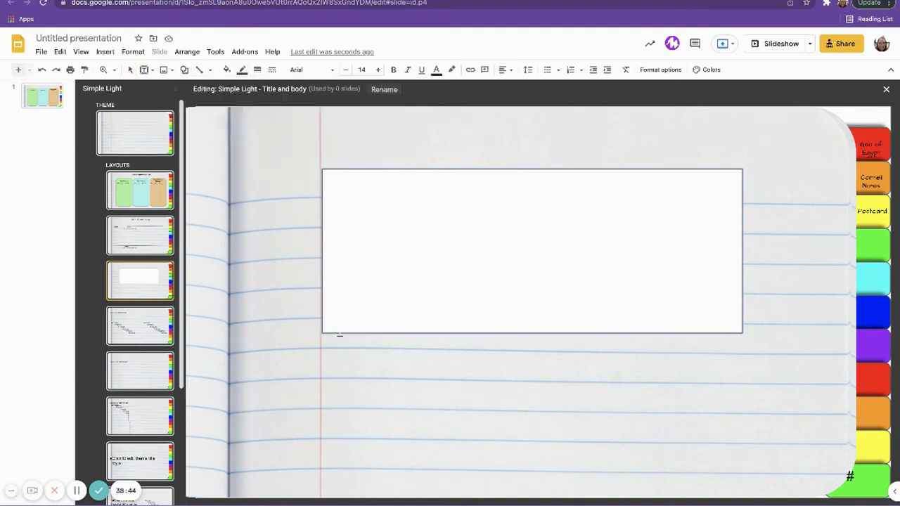
left_click_drag(321, 333, 741, 341)
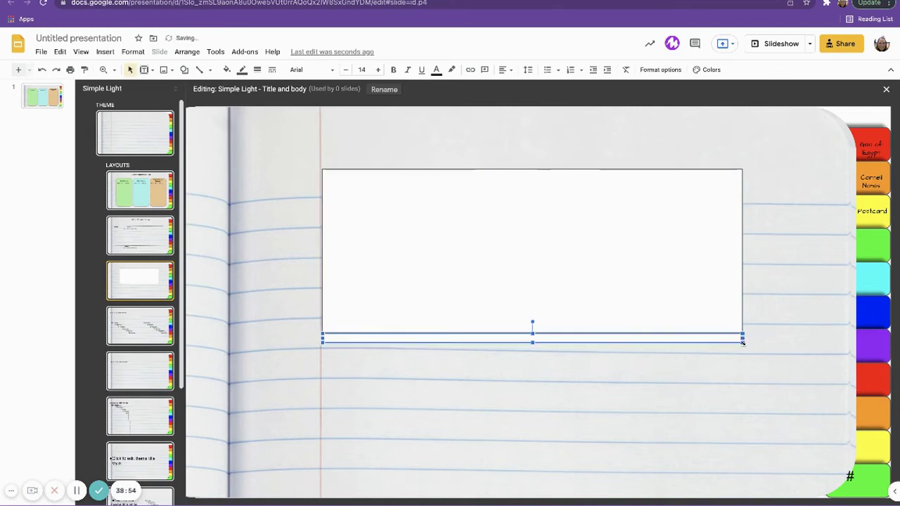
left_click(103, 69)
left_click(357, 342)
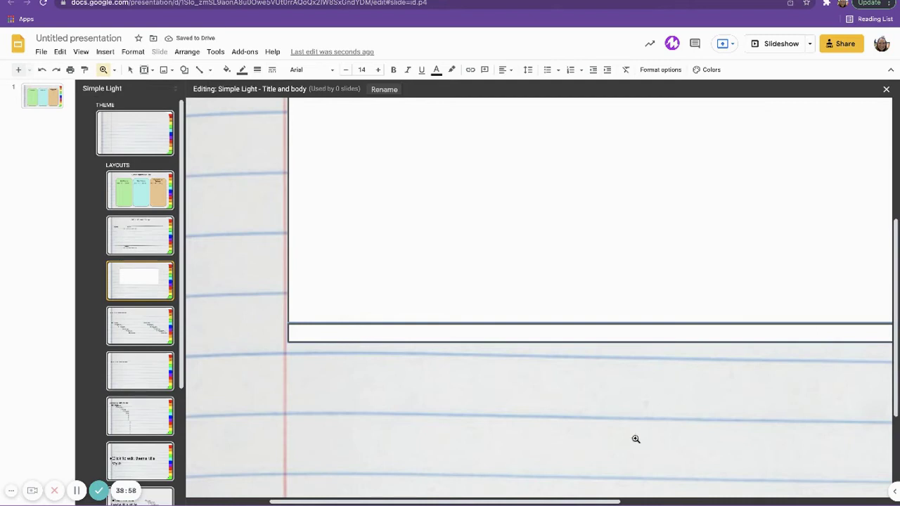
Step: Trim the thin strip's right end flush with the large white rectangle and reduce the strip's height
left_click_drag(567, 501, 785, 502)
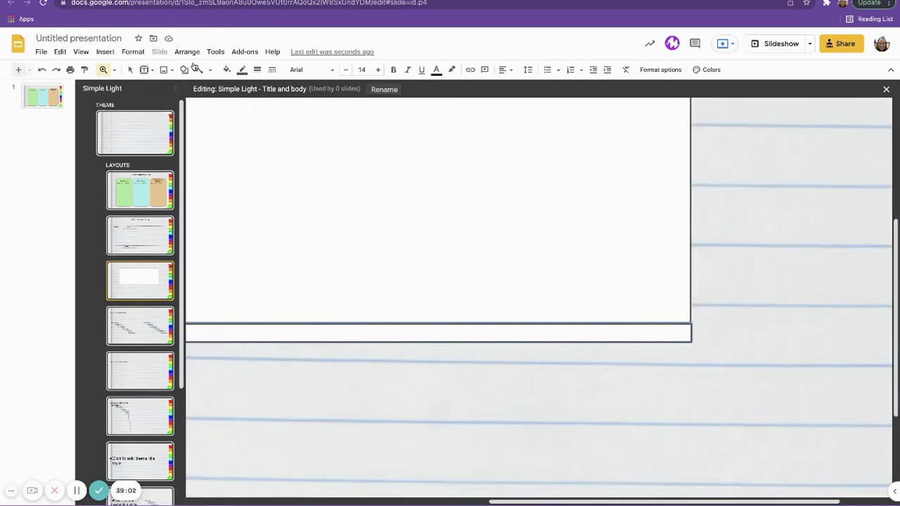
left_click(131, 71)
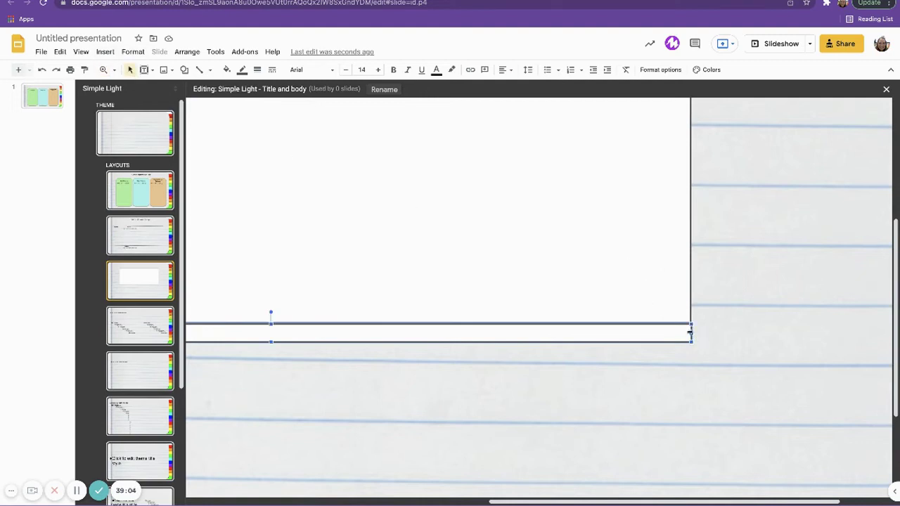
left_click_drag(691, 333, 690, 333)
left_click(747, 344)
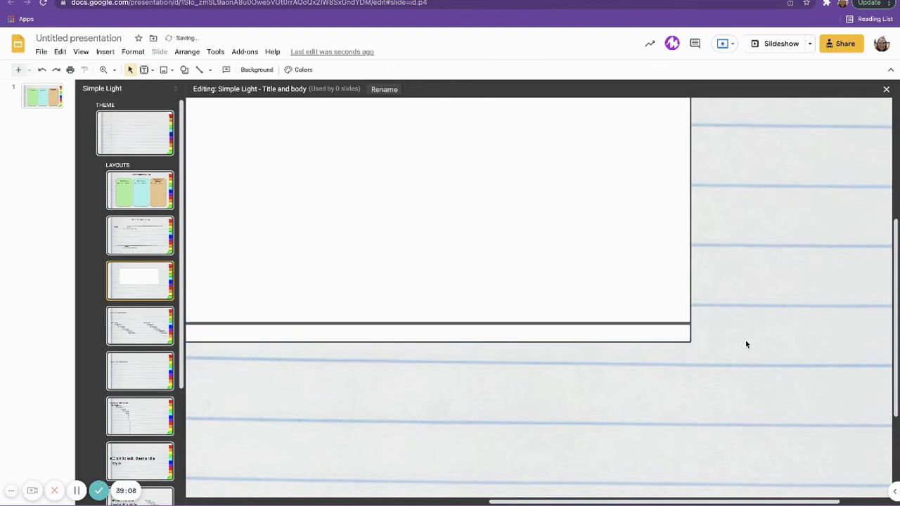
left_click(373, 331)
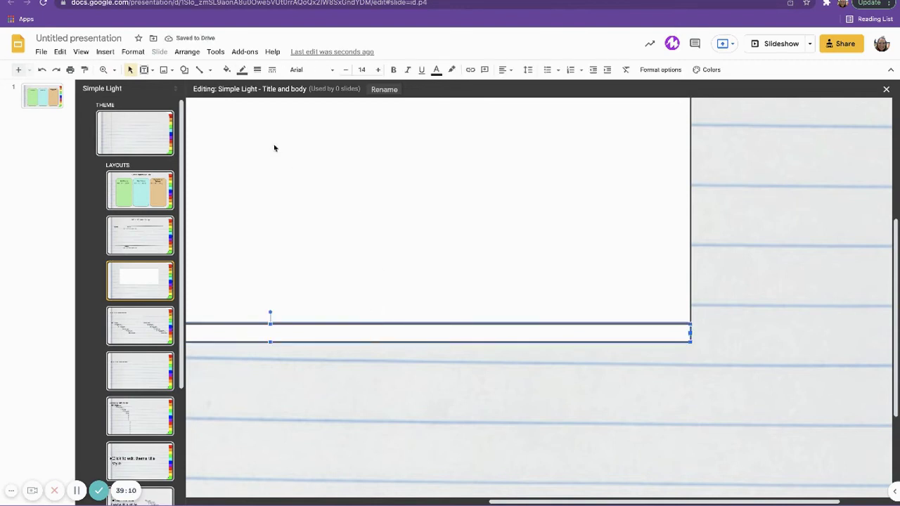
left_click_drag(271, 342, 276, 333)
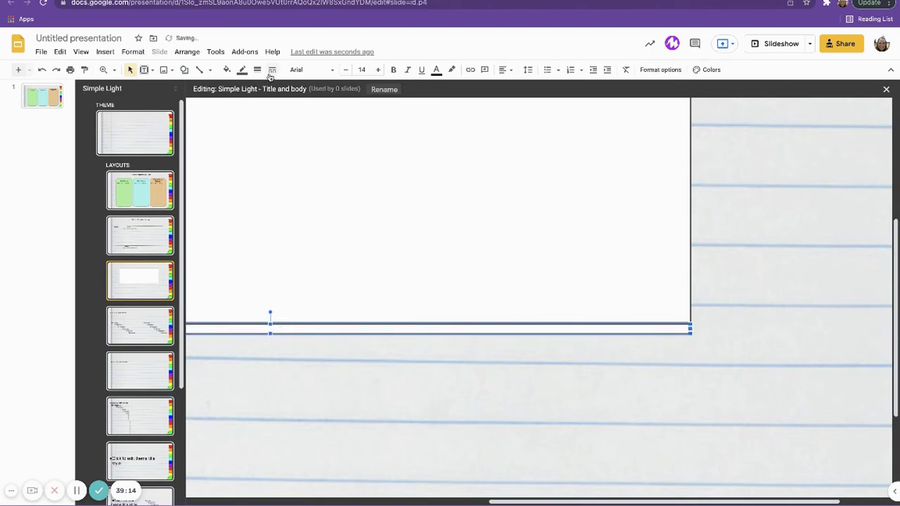
Step: Fill the thin strip below the large rectangle with black and set its border to black
left_click(227, 70)
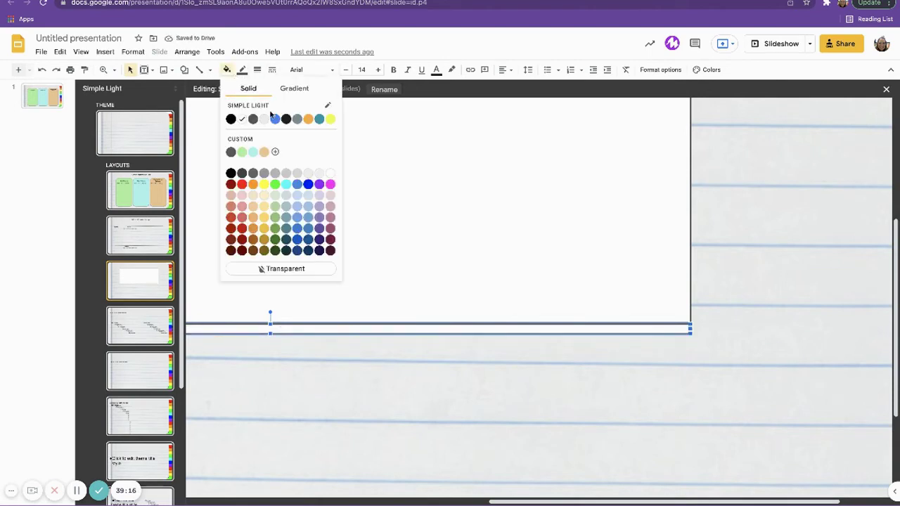
left_click(230, 119)
left_click(242, 70)
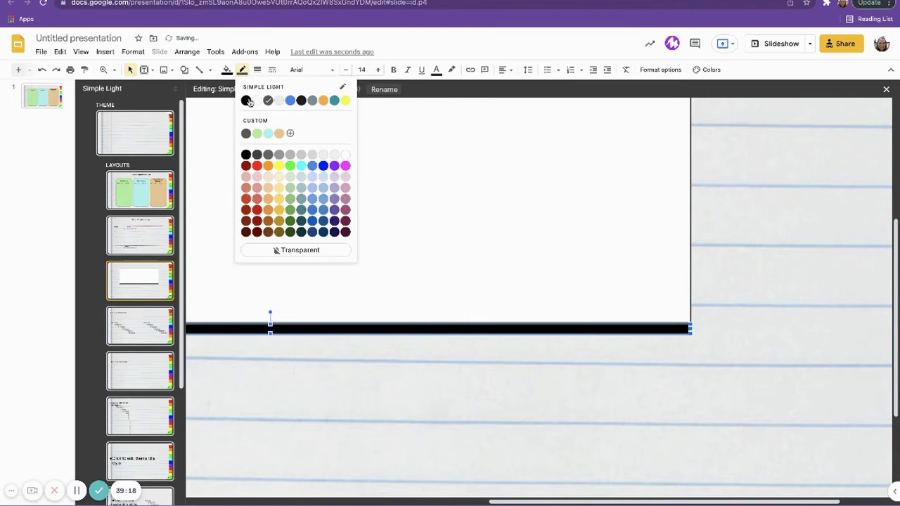
left_click(246, 100)
left_click(605, 395)
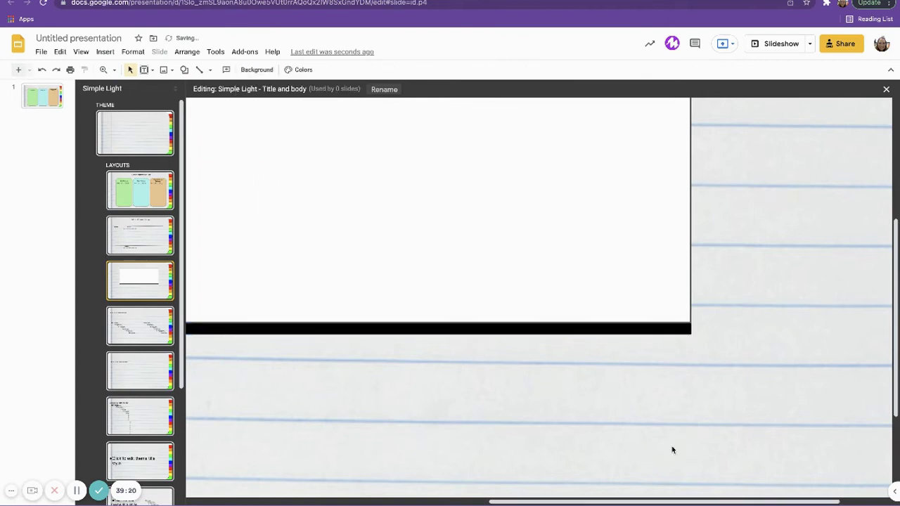
Step: Draw a narrower rectangle directly beneath the black strip, starting at its left end, and fill it with white
left_click_drag(640, 503, 451, 465)
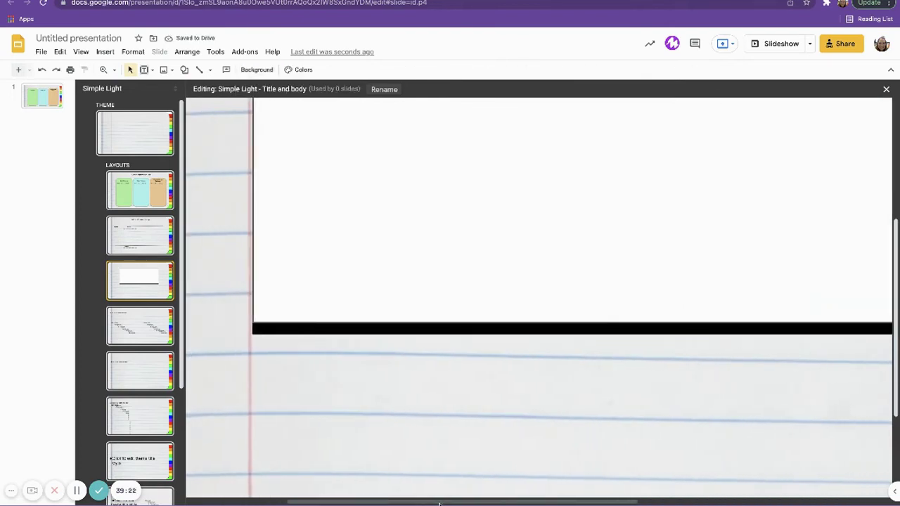
left_click(115, 70)
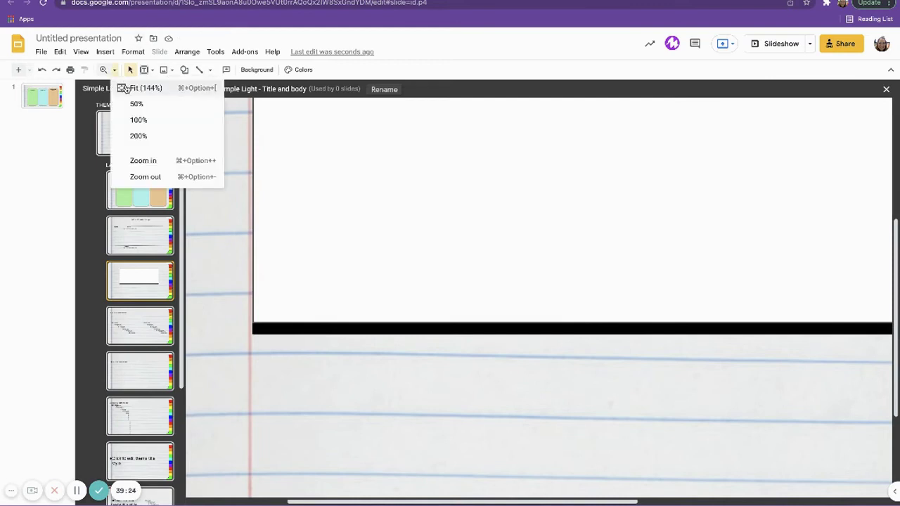
left_click(130, 89)
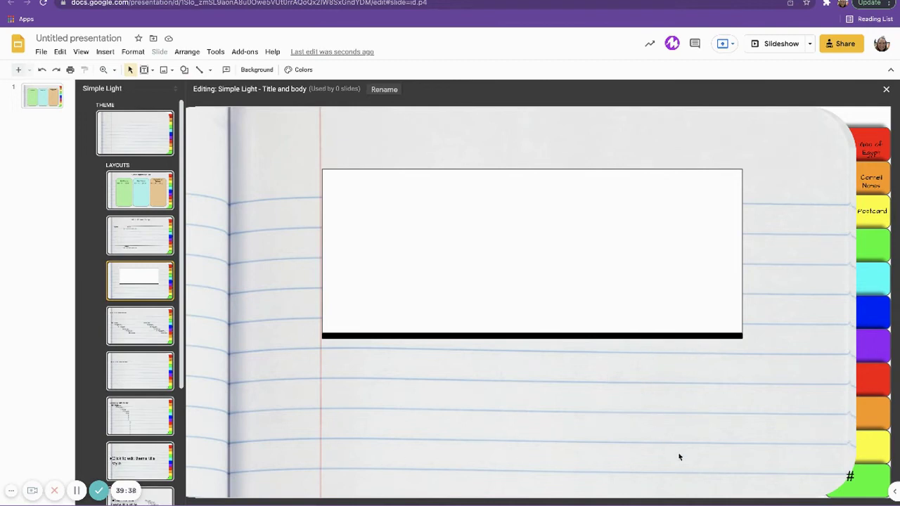
left_click(184, 70)
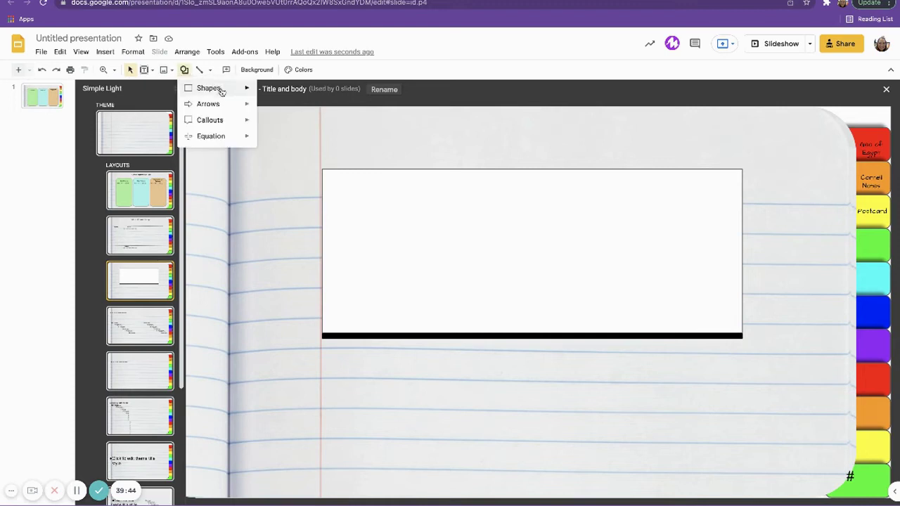
mouse_move(221, 90)
left_click(268, 94)
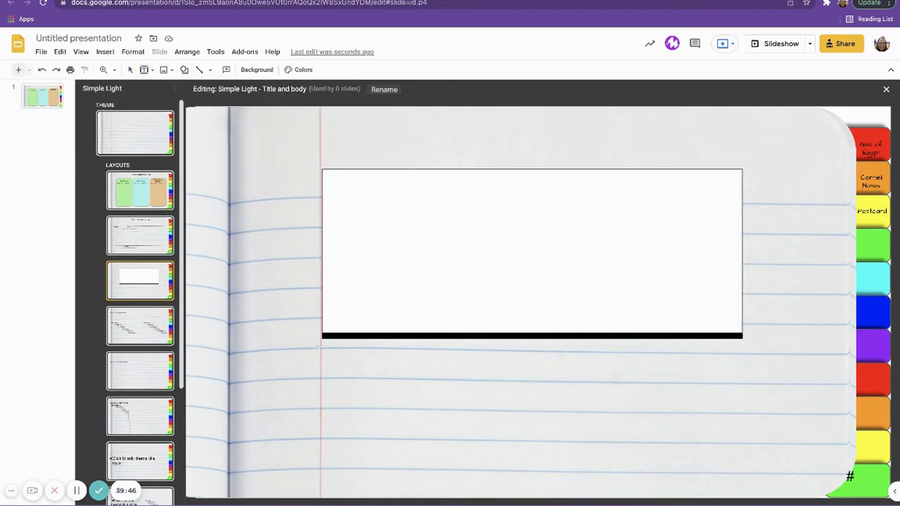
left_click_drag(322, 339, 599, 458)
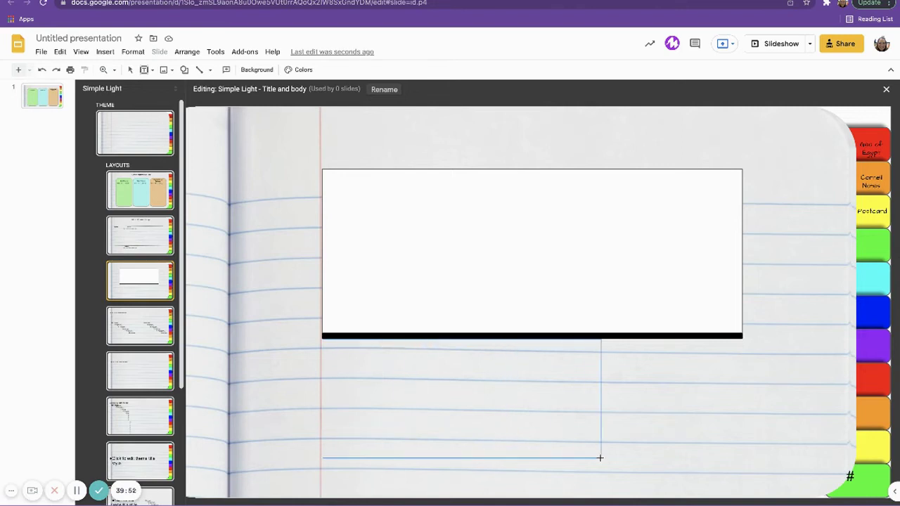
left_click_drag(599, 457, 625, 459)
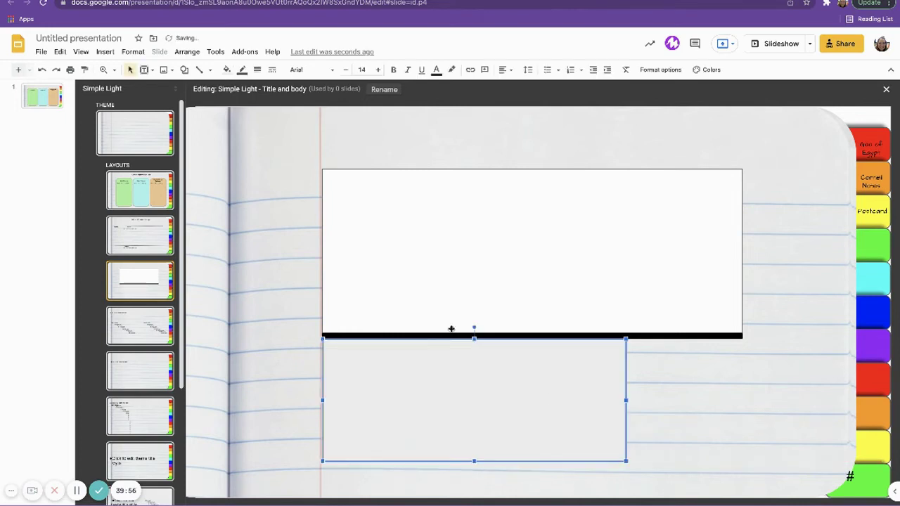
left_click(227, 70)
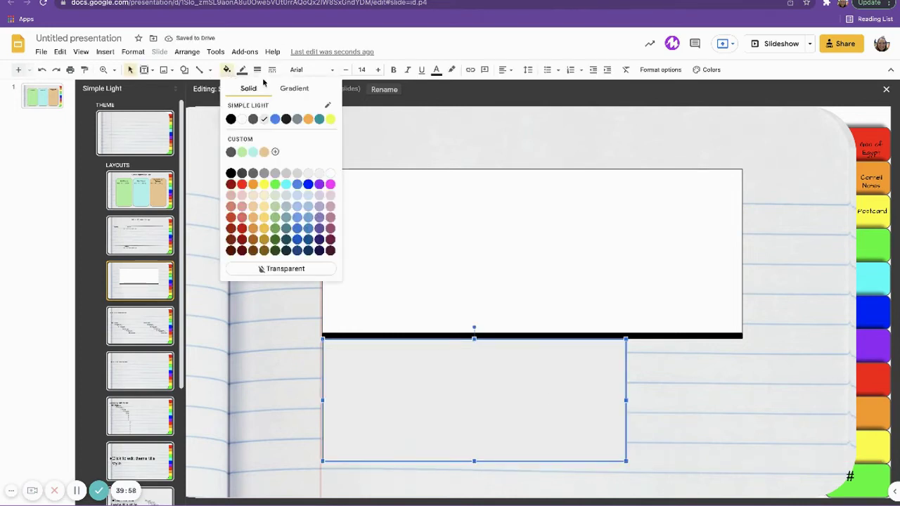
left_click(242, 120)
left_click(739, 423)
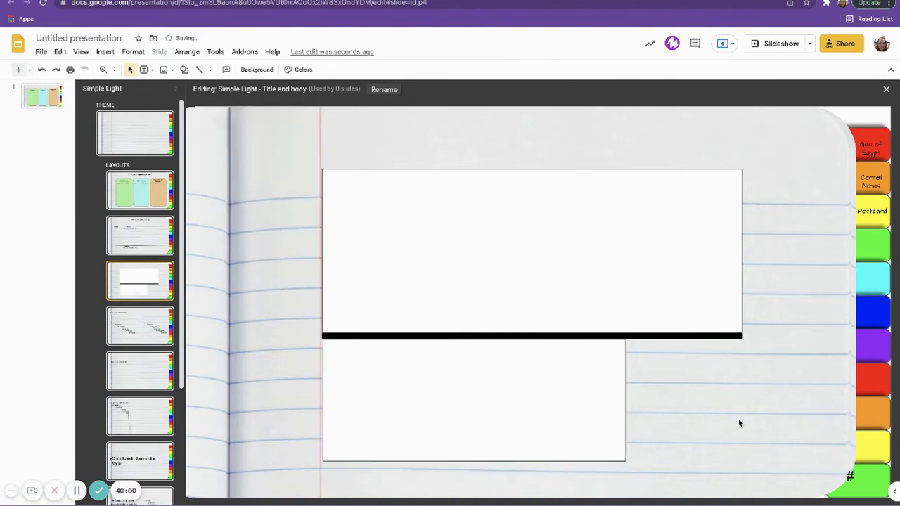
Step: Align the lower white rectangle's left edge with the large rectangle and the black strip
left_click(103, 69)
left_click(587, 347)
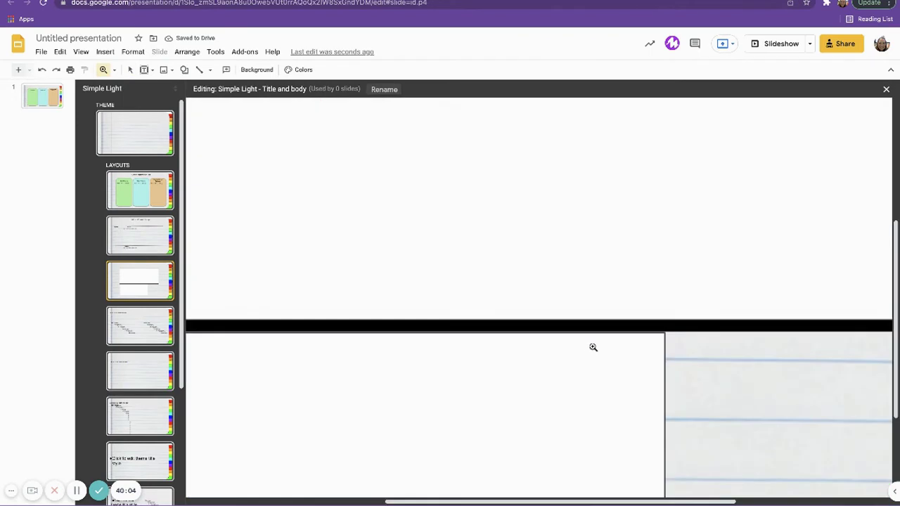
left_click_drag(503, 502, 429, 501)
key("Escape")
left_click(250, 344)
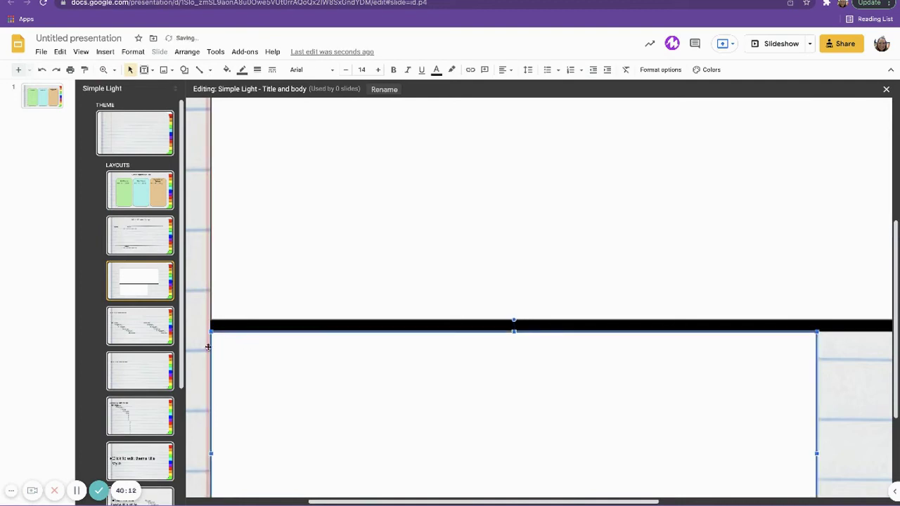
key("Delete")
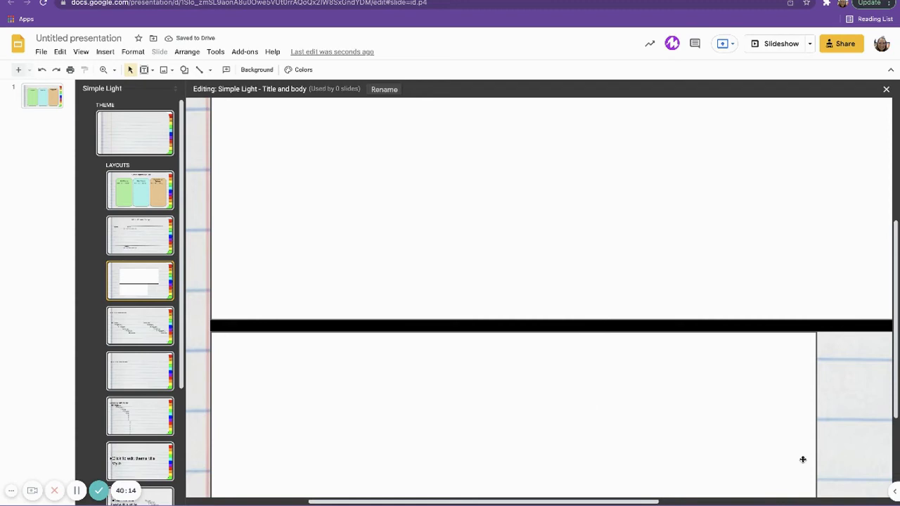
Step: Duplicate the lower white rectangle, narrow the copy, and place it beneath the black strip, flush against the original's right edge
left_click_drag(653, 501, 790, 501)
scroll(550, 482, "up", 2)
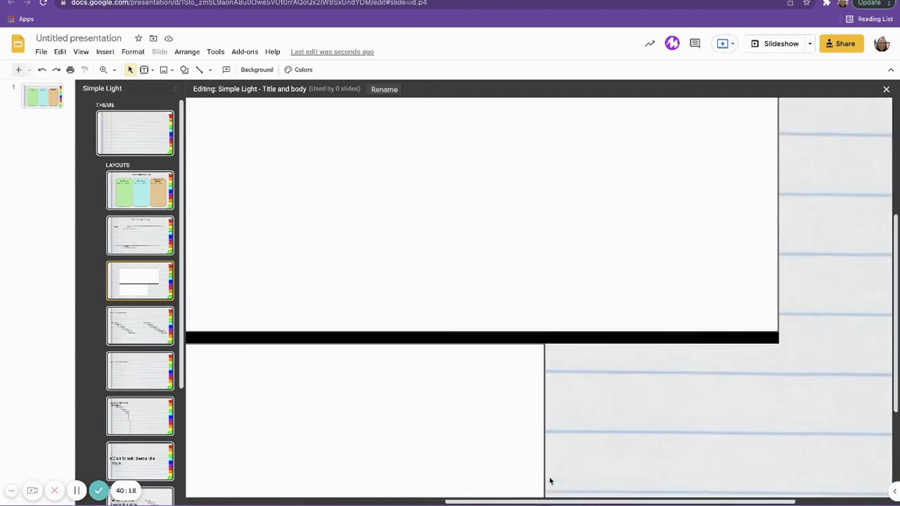
scroll(496, 468, "down", 5)
left_click(468, 363)
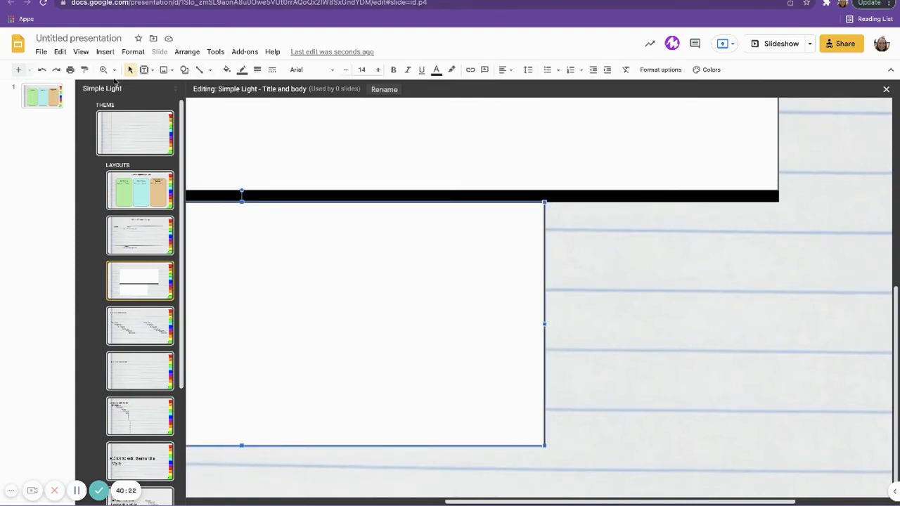
key("ctrl+d")
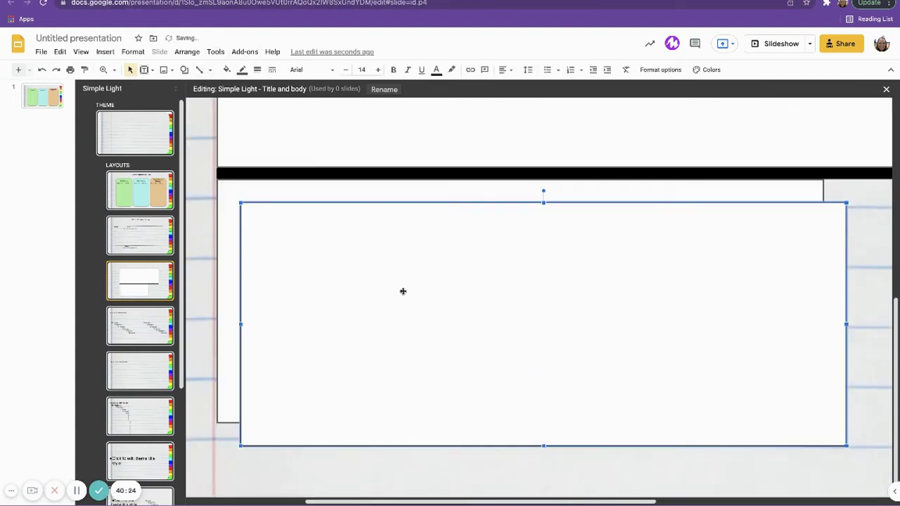
left_click_drag(236, 325, 666, 307)
left_click_drag(612, 502, 778, 502)
left_click_drag(474, 266, 629, 245)
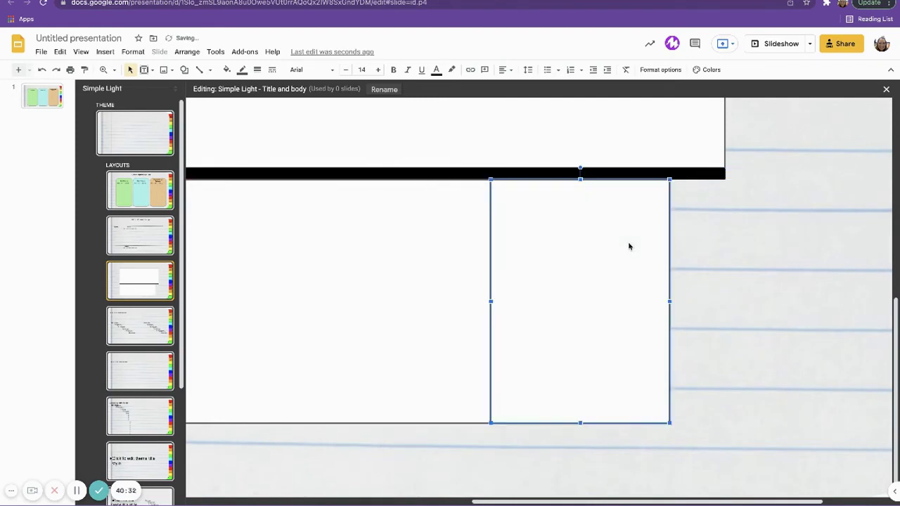
Step: Widen the lower-right box of the postcard until its right edge lines up with the end of the black bar
left_click(719, 348)
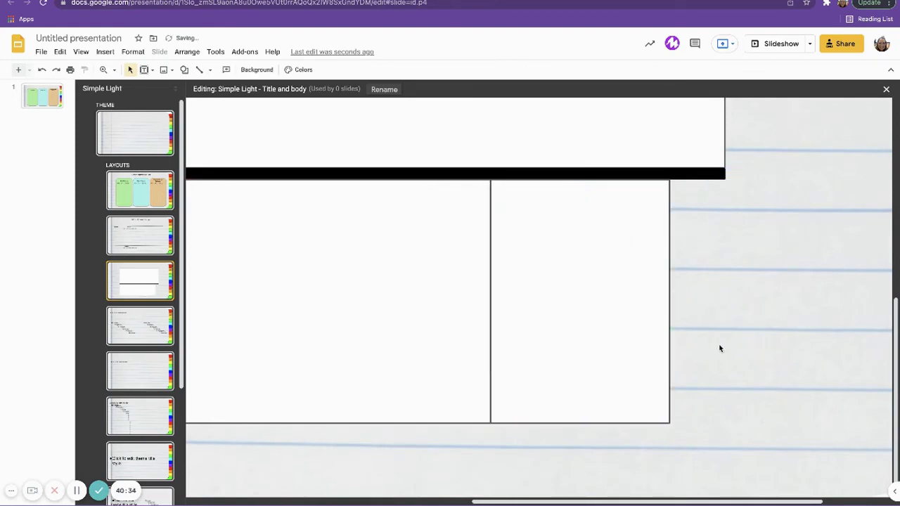
left_click(608, 308)
left_click_drag(669, 302, 725, 310)
left_click(732, 310)
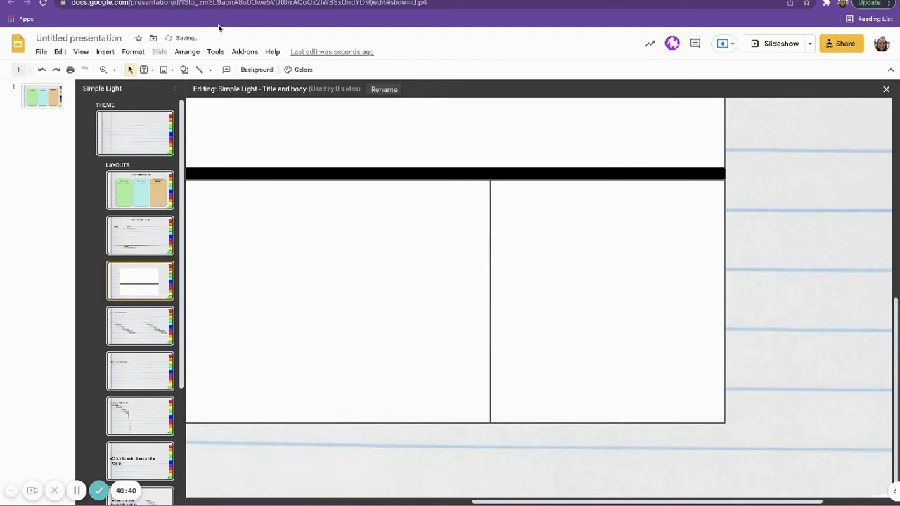
left_click(114, 69)
left_click(126, 87)
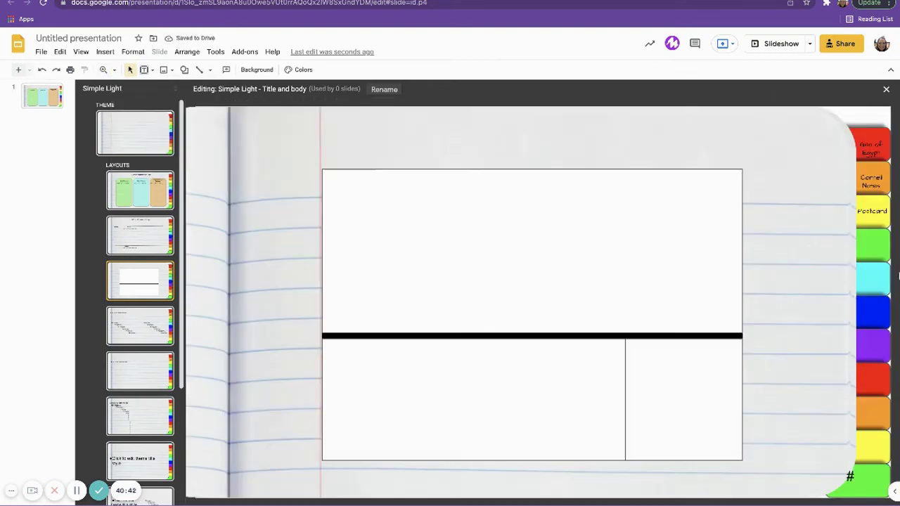
left_click(625, 384)
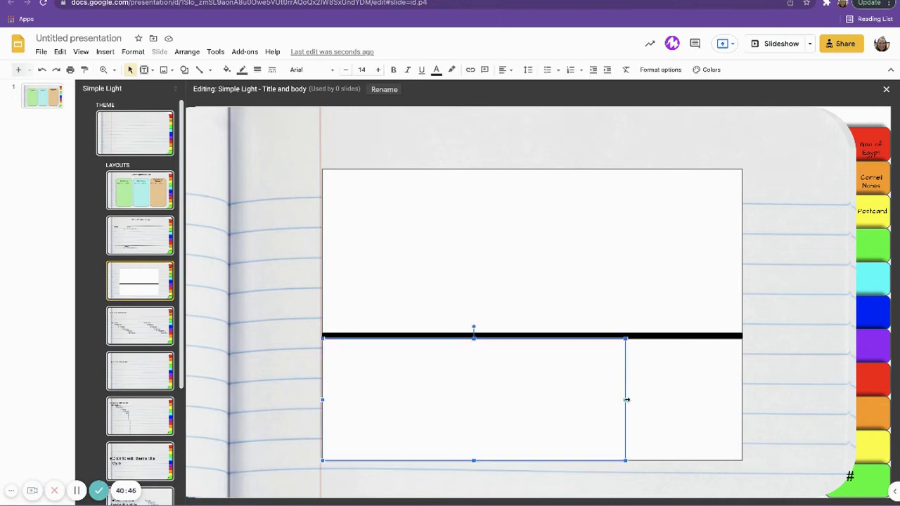
left_click_drag(625, 400, 617, 400)
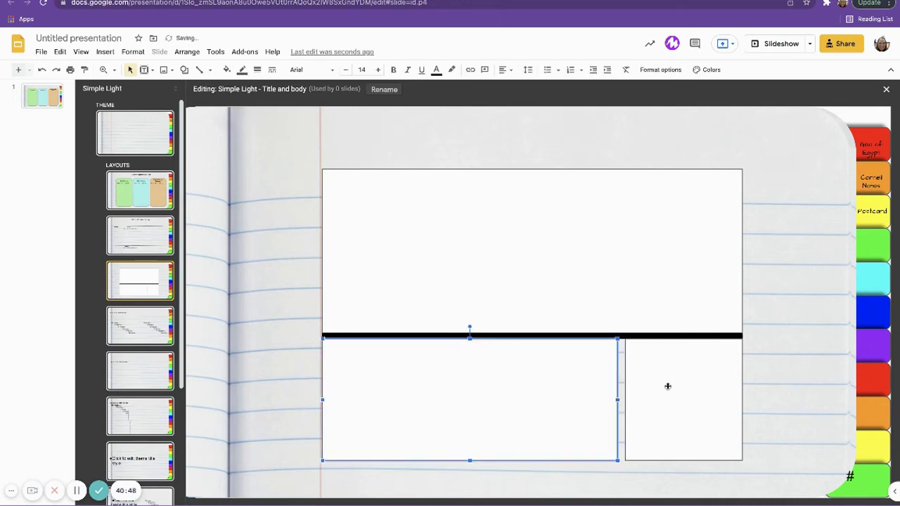
left_click(795, 350)
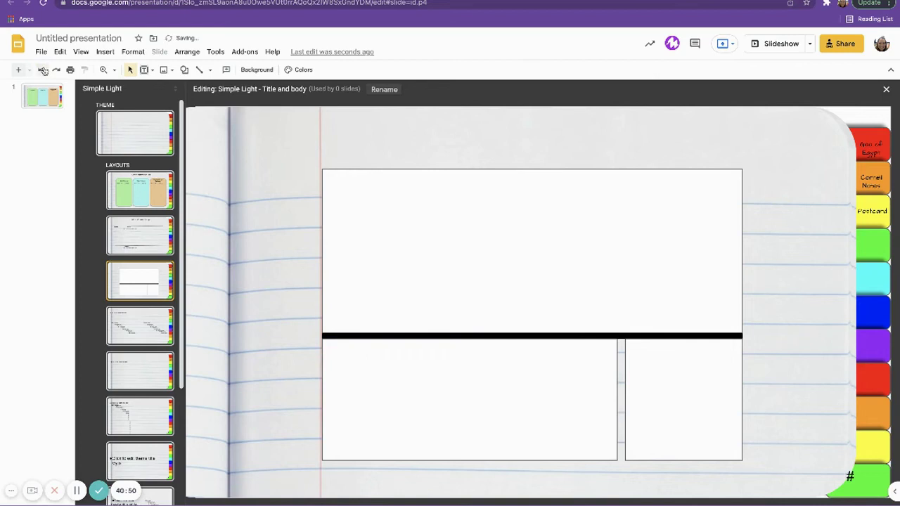
left_click(41, 69)
Step: Extend the left edge of the lower-right box slightly over the lower-left box
left_click(689, 416)
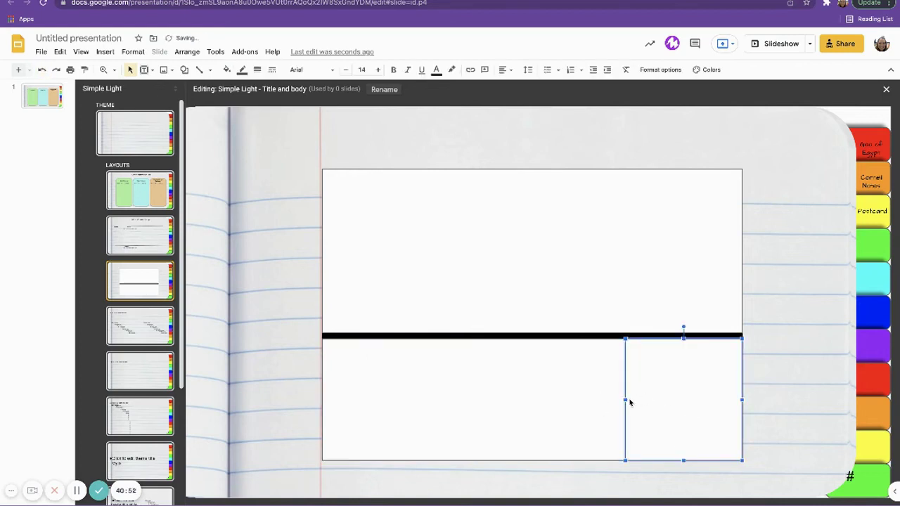
left_click_drag(626, 400, 612, 399)
left_click(793, 272)
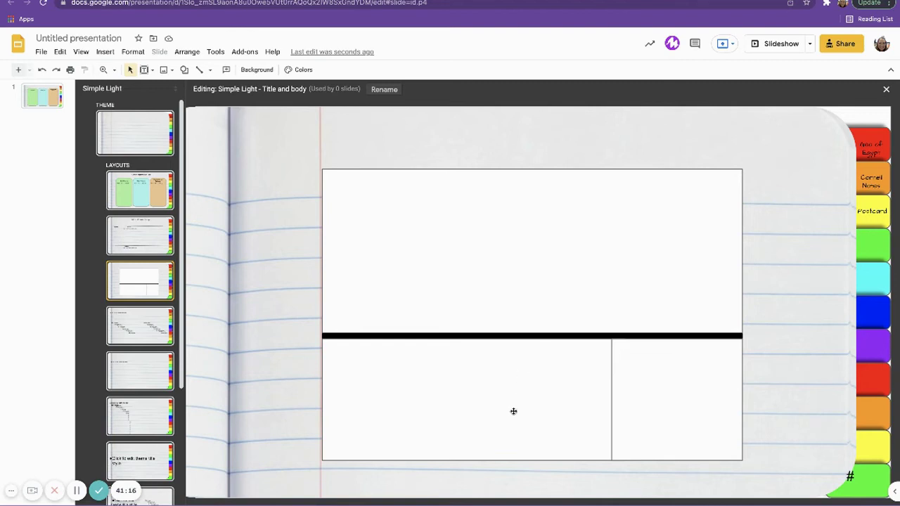
Step: Stretch both lower postcard boxes together downward to make them taller
left_click(502, 445)
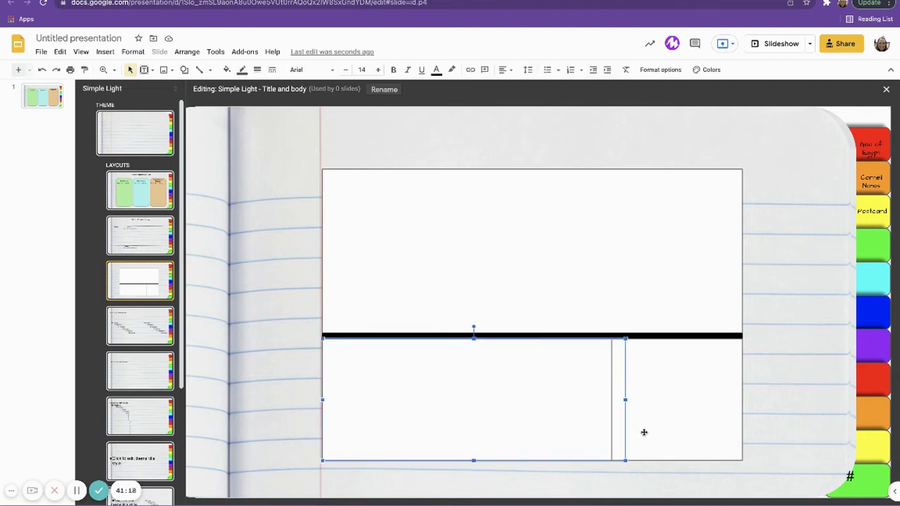
left_click(666, 418)
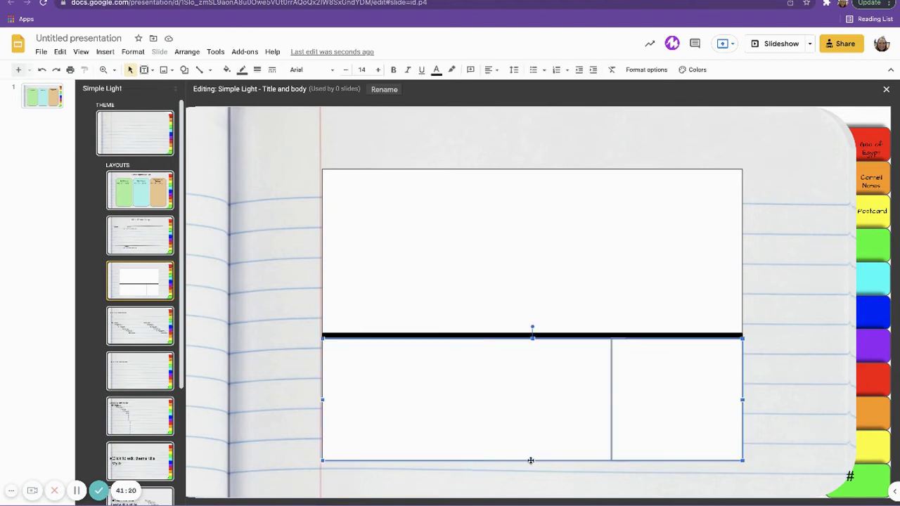
left_click_drag(532, 460, 532, 479)
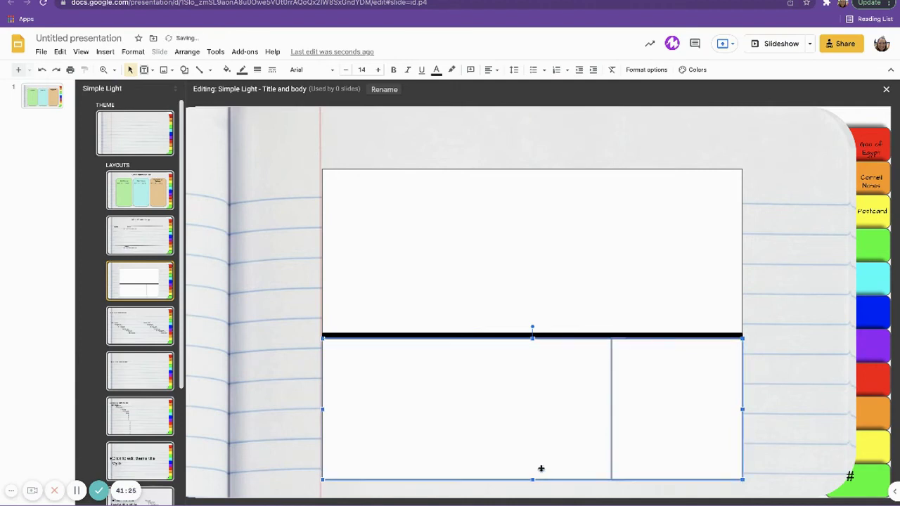
left_click(297, 298)
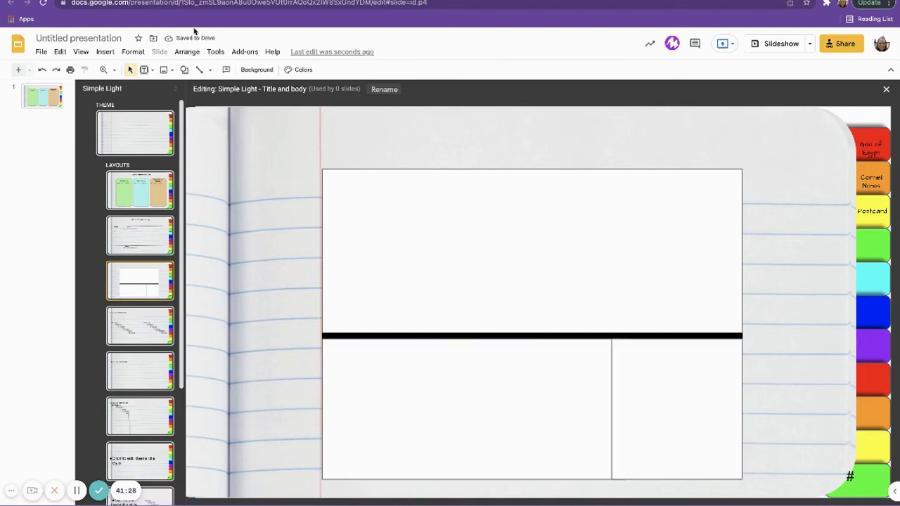
Step: Insert a subtitle placeholder that fills the postcard's lower-left box
left_click(144, 69)
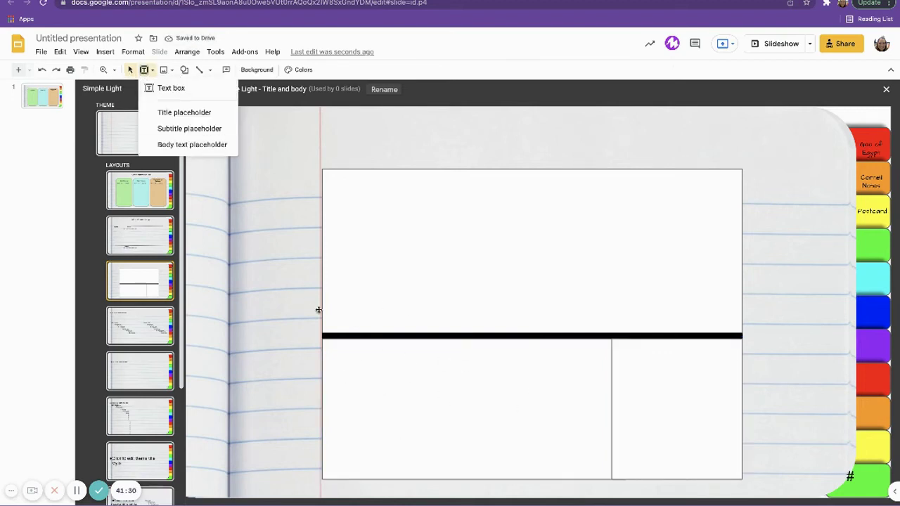
left_click(218, 132)
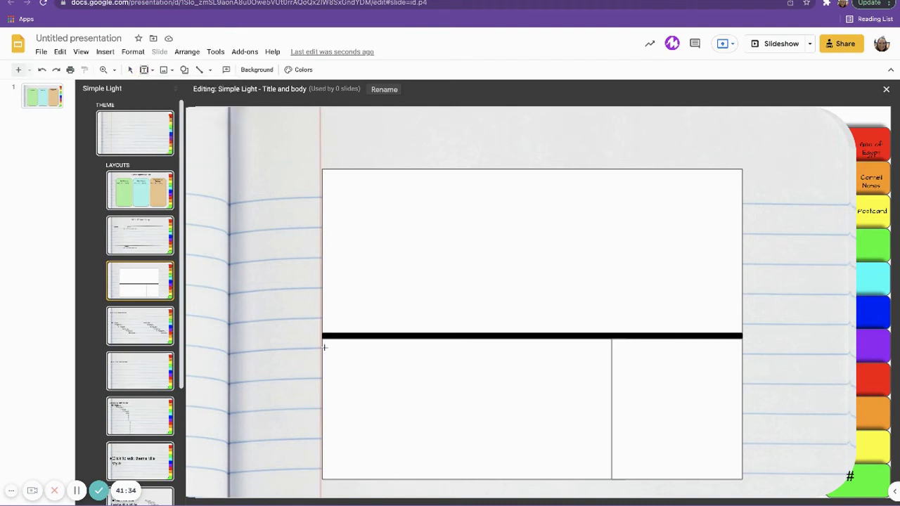
left_click_drag(324, 343, 608, 479)
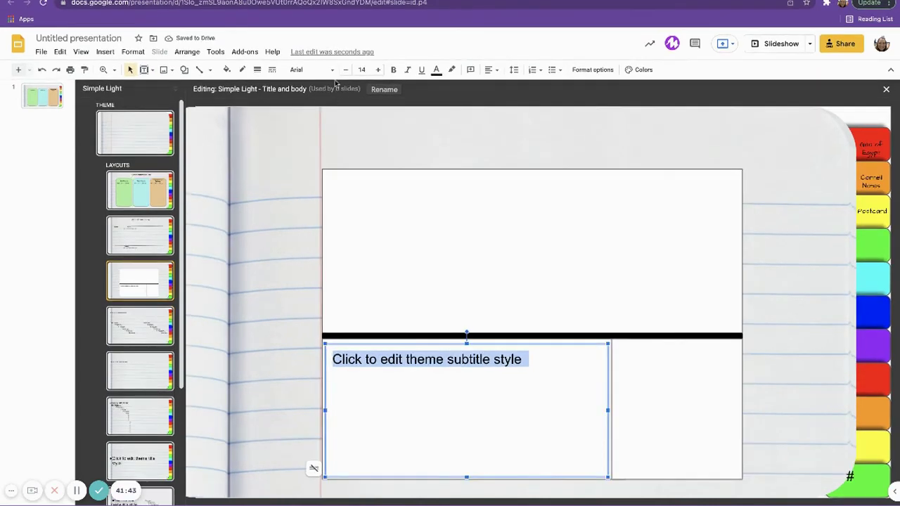
Step: Set the subtitle placeholder's font to Waiting for the Sunrise at size 12
left_click(331, 69)
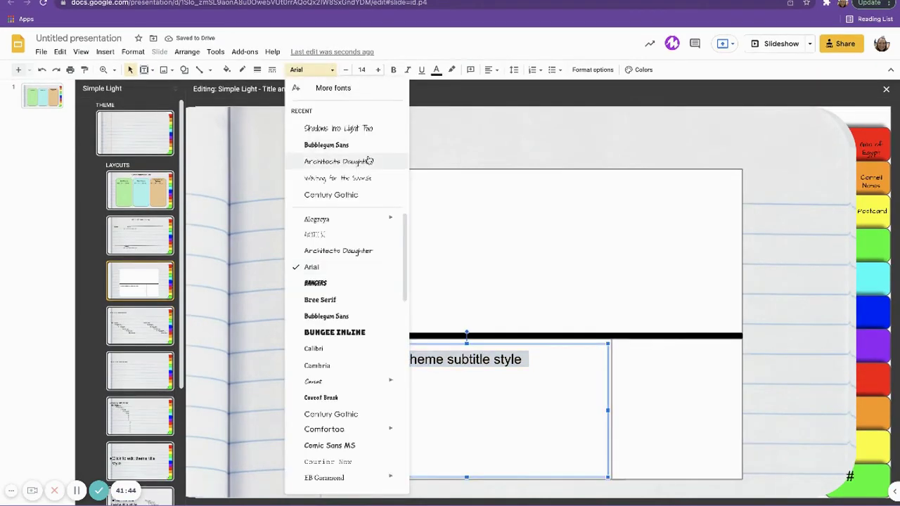
left_click(368, 179)
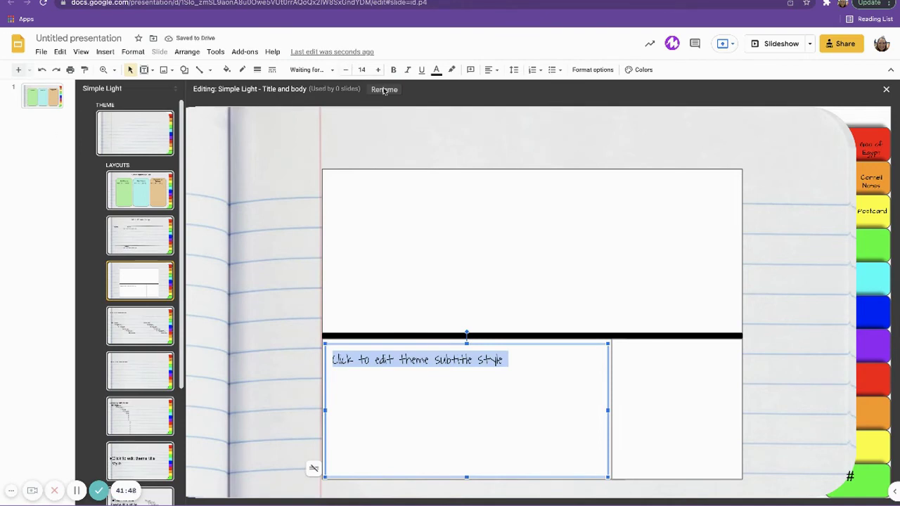
left_click(343, 69)
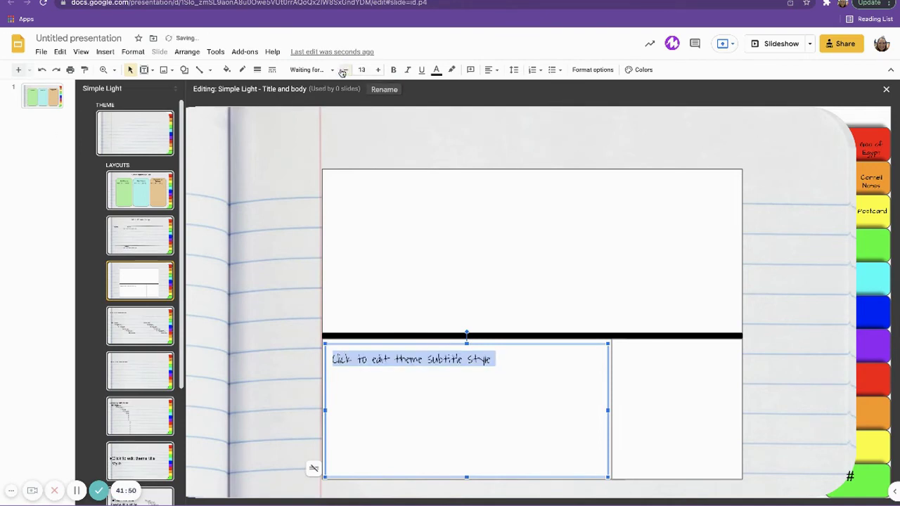
left_click(343, 70)
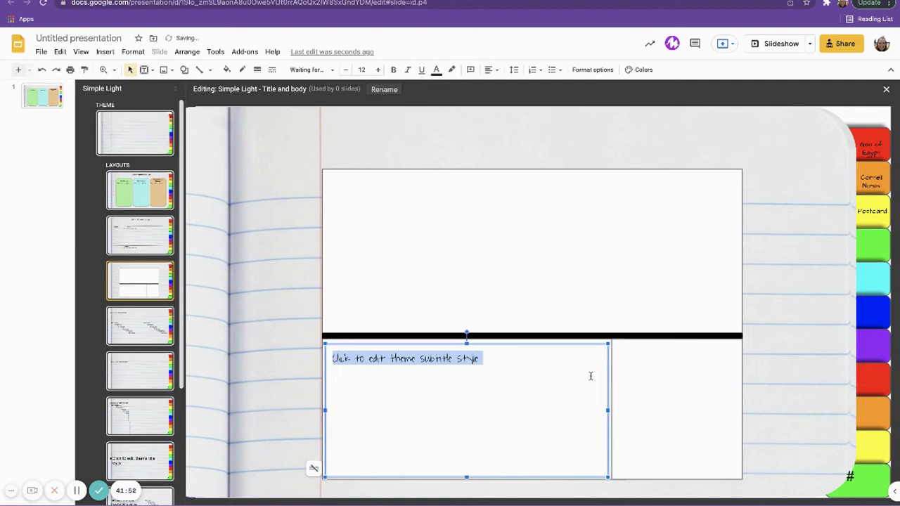
Step: Add a small text box reading "To:" in the upper-left part of the lower-right box
left_click(696, 373)
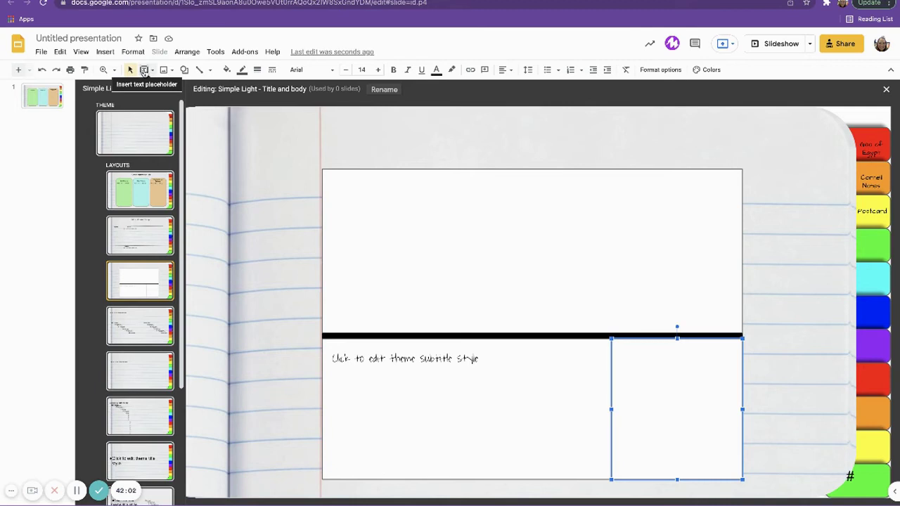
left_click(144, 71)
left_click(158, 88)
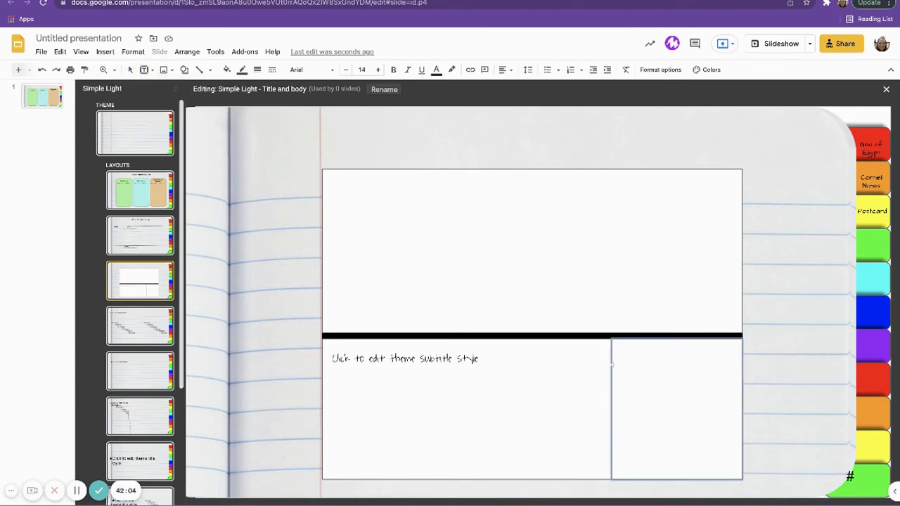
left_click_drag(616, 357, 645, 381)
type("To:")
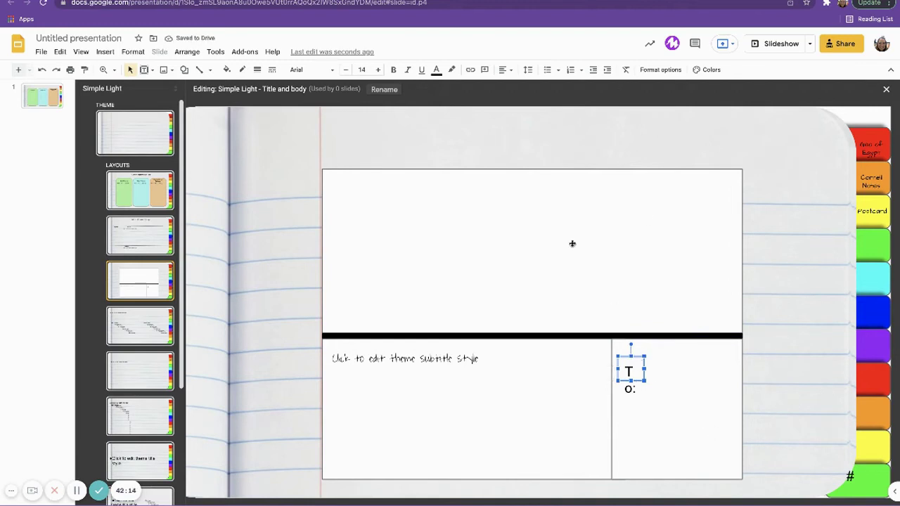
Step: Change the "To:" label's font to Century Gothic and adjust its text box so the text fits on one line
left_click(311, 70)
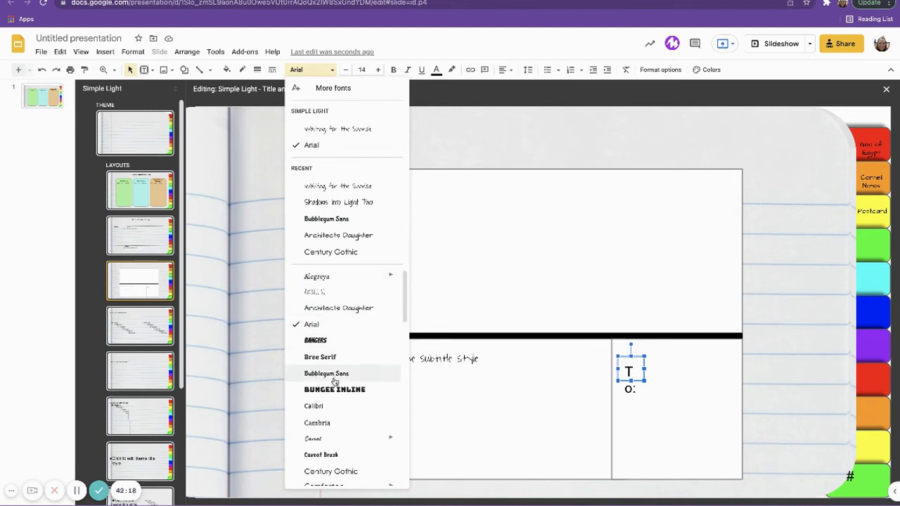
left_click(330, 471)
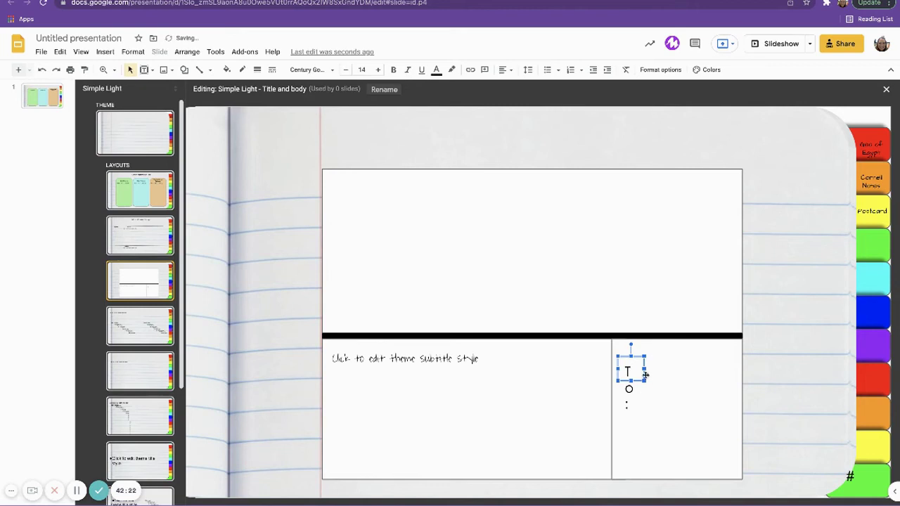
mouse_move(642, 369)
left_mouse_down()
mouse_move(652, 370)
mouse_move(633, 356)
left_mouse_up()
left_click(653, 353)
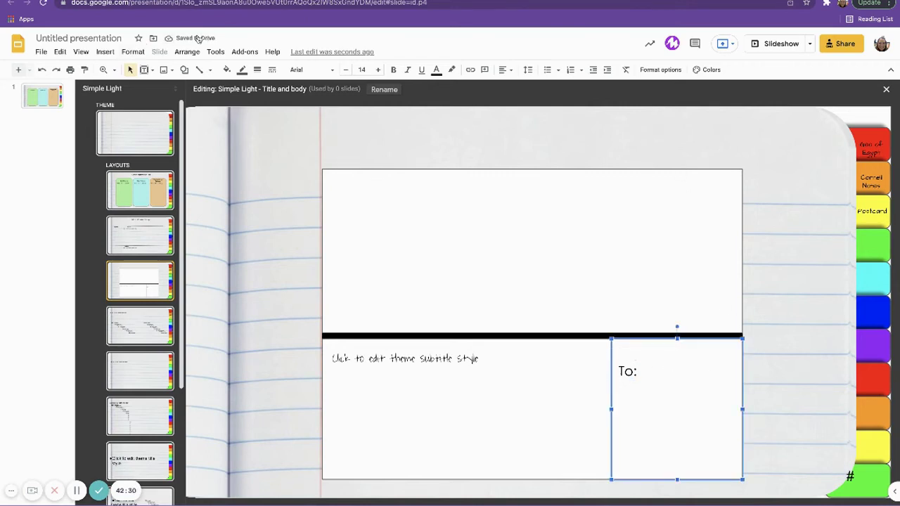
Step: Search the web for images of "blank stamp png" to insert into the layout
left_click(112, 54)
key("Right")
key("Left")
key("Left")
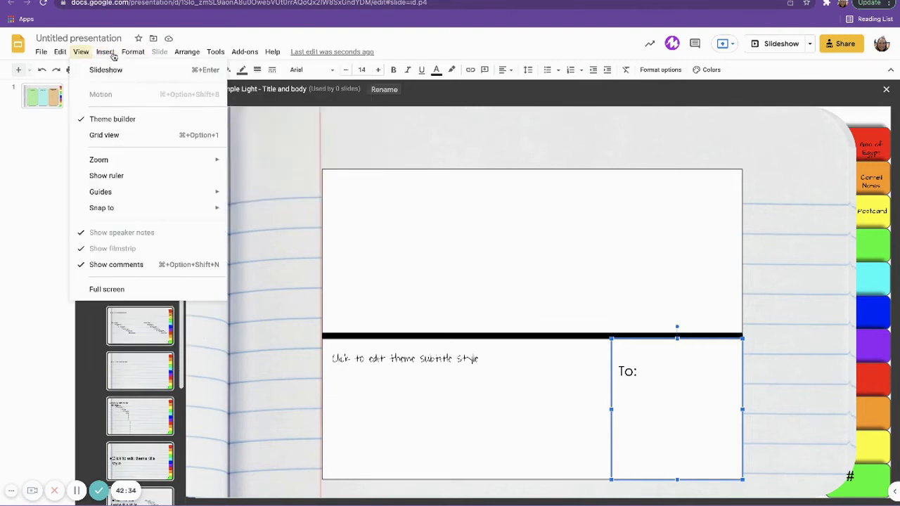
mouse_move(112, 55)
mouse_move(120, 73)
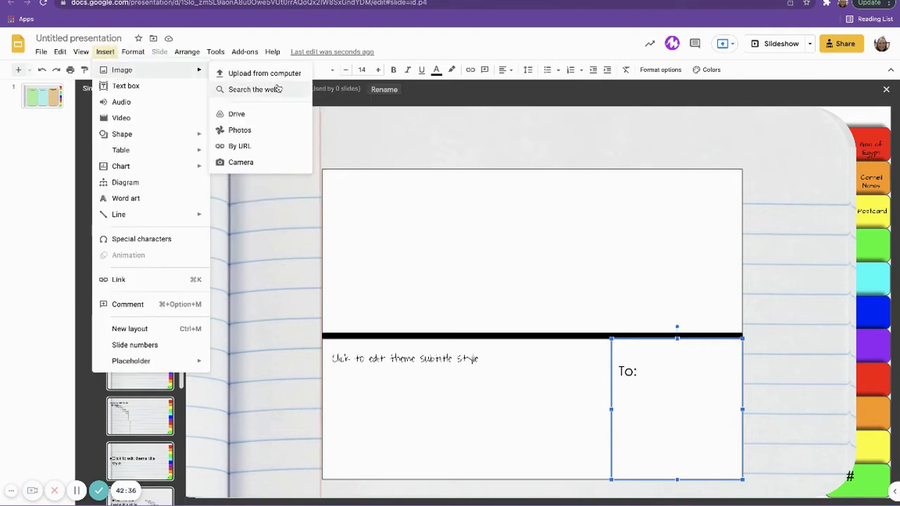
left_click(254, 90)
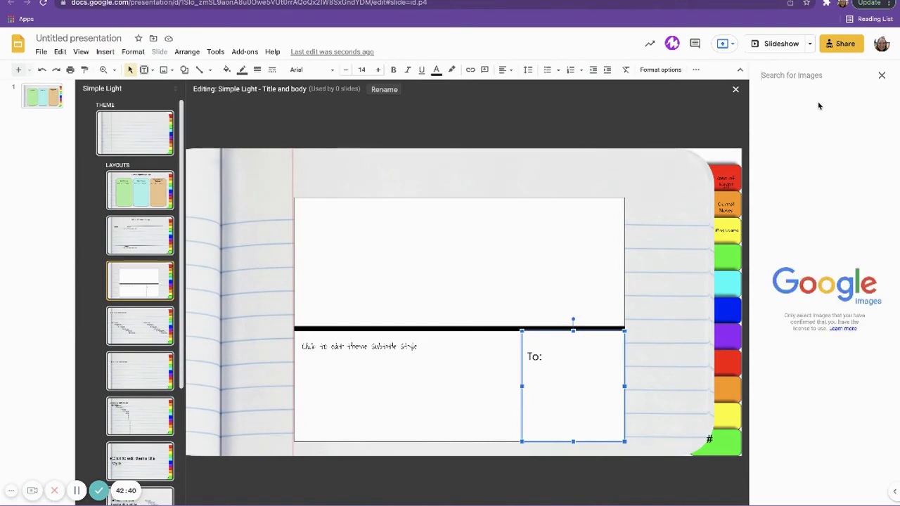
type("blank stamp png")
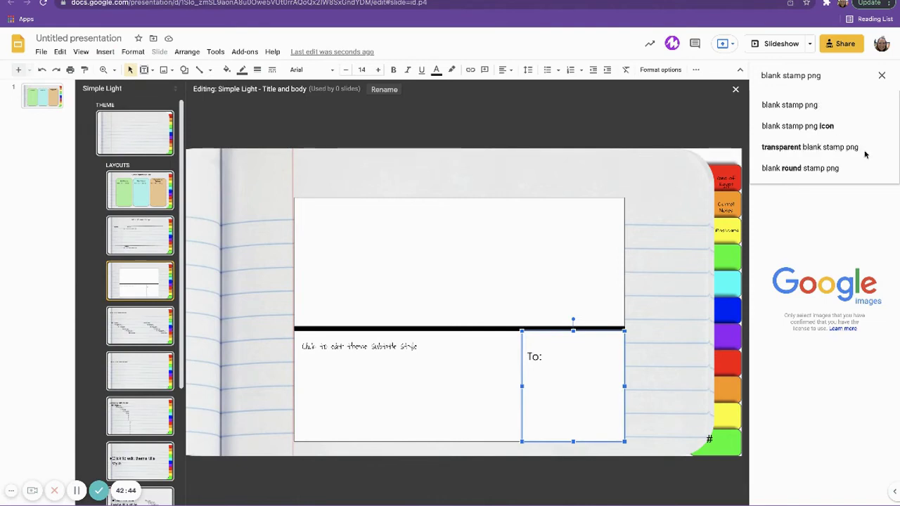
left_click(836, 107)
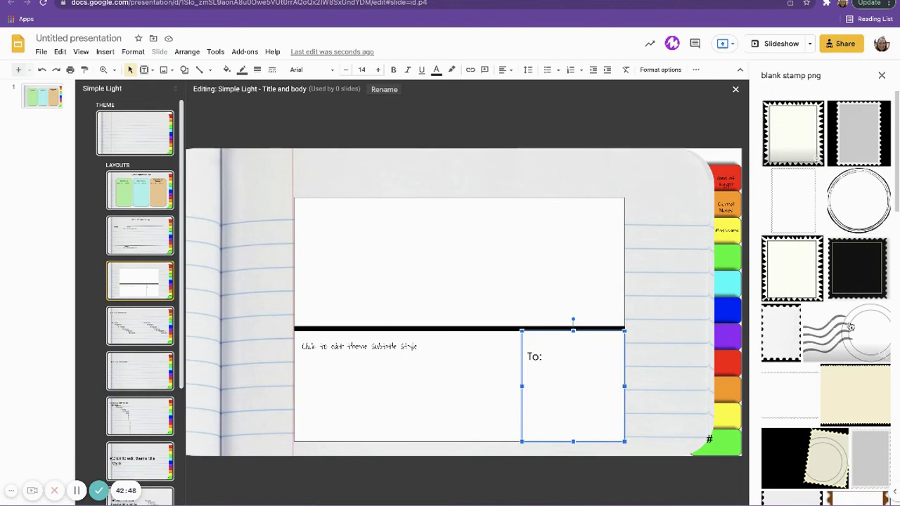
Step: Insert the light grey blank stamp image, shrink it, and place it in the upper-right corner of the "To:" box
scroll(767, 330, "down", 1)
left_click_drag(771, 332, 546, 345)
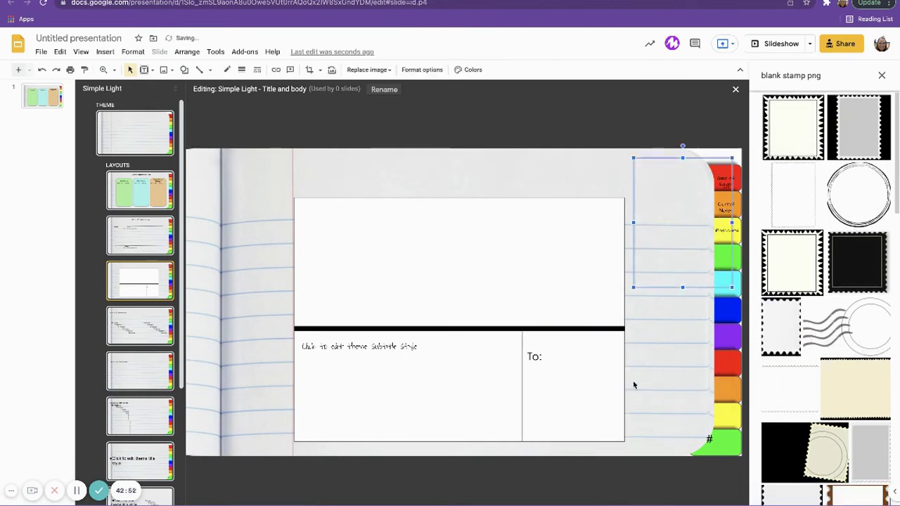
left_click_drag(677, 237, 549, 257)
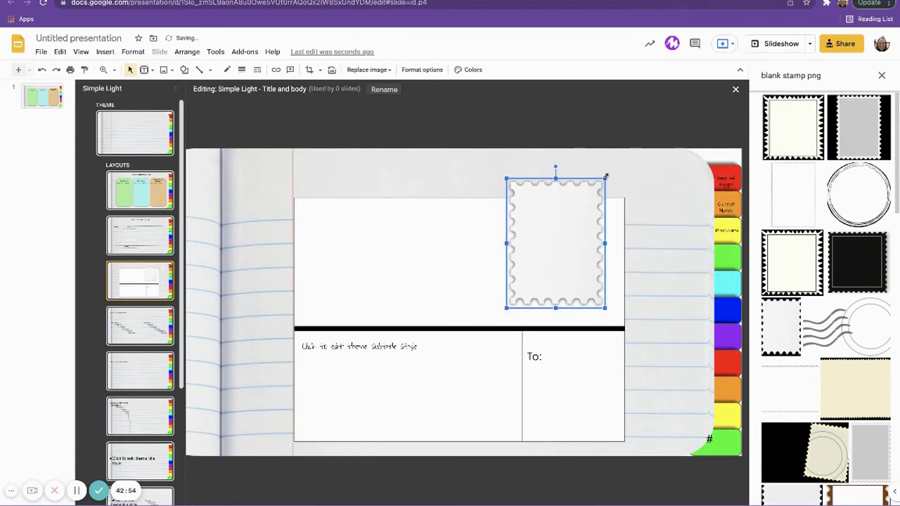
left_click_drag(605, 179, 554, 244)
left_click_drag(543, 291, 605, 375)
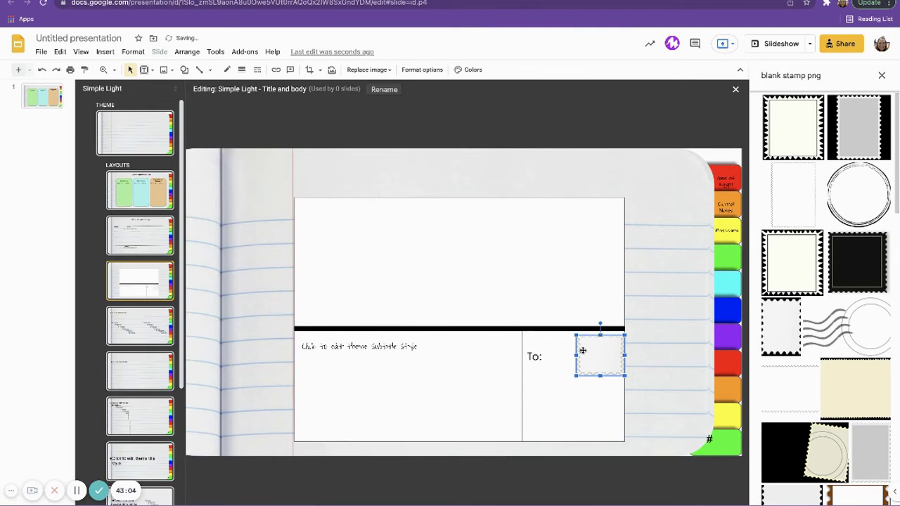
Step: Widen the "To:" box slightly to the left to give the label and stamp more room
left_click(524, 385)
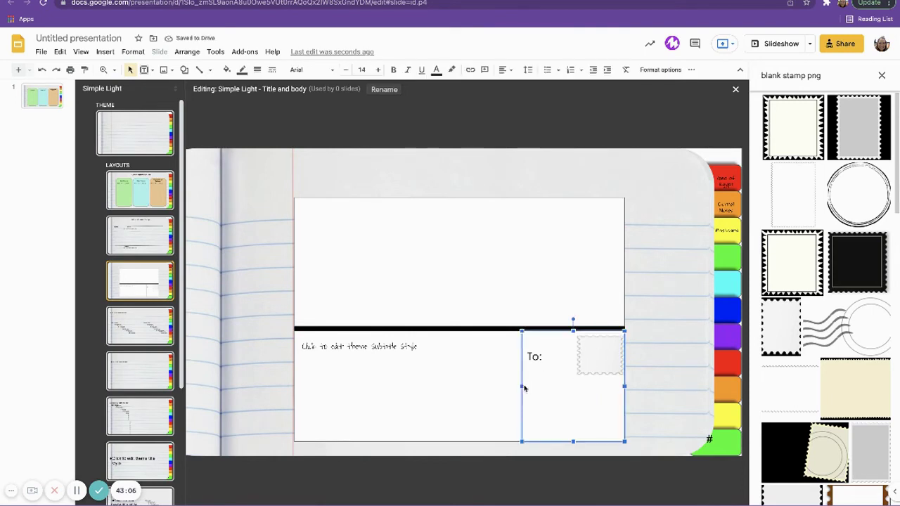
left_click_drag(523, 386, 516, 386)
left_click(596, 362)
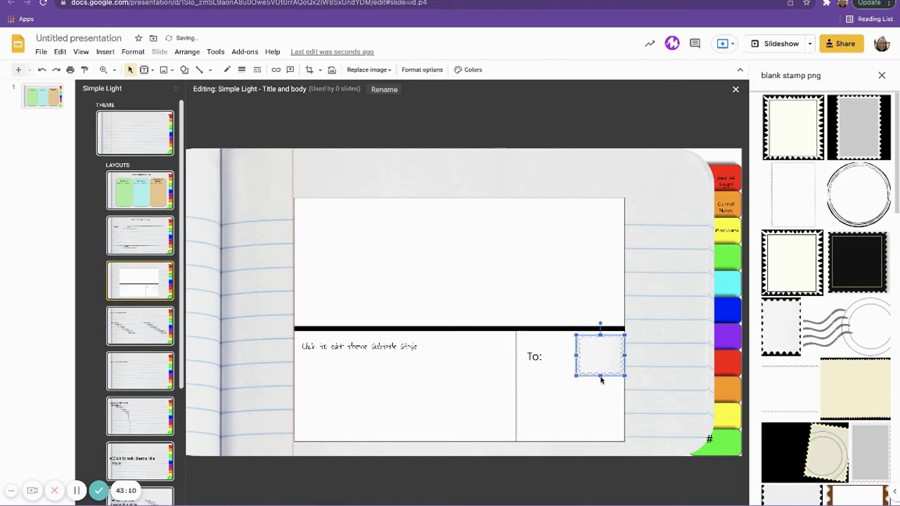
Step: Stretch the blank stamp slightly taller at its lower edge and close the image search results
left_click_drag(599, 377, 600, 382)
left_click(687, 322)
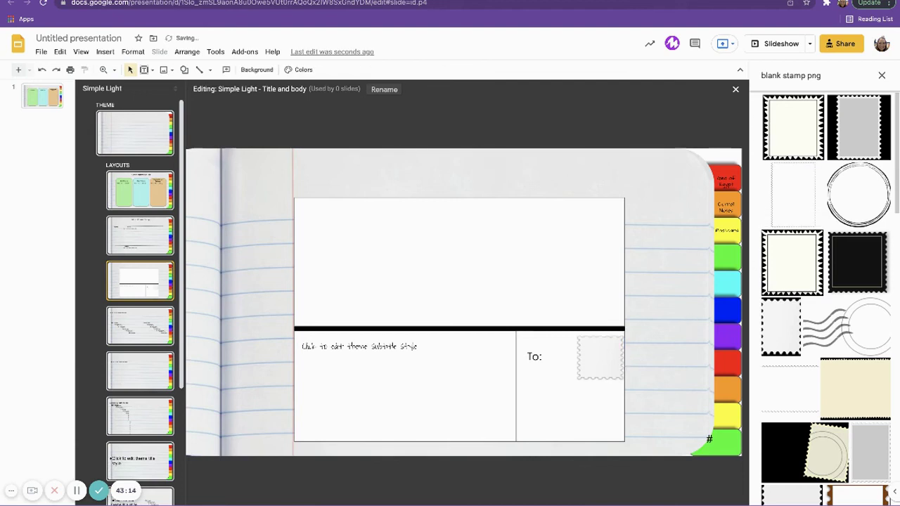
left_click(881, 77)
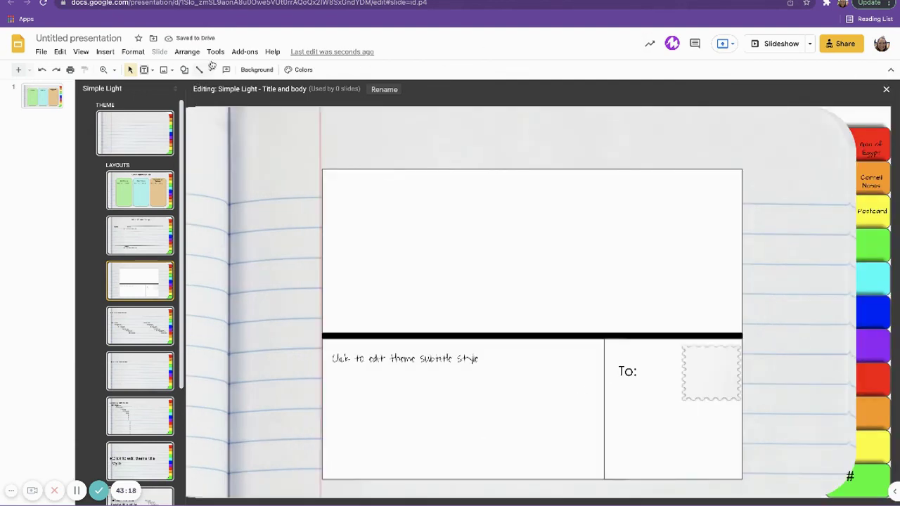
Step: Search the web for insertable images of "pyramids egyp[t"
left_click(111, 53)
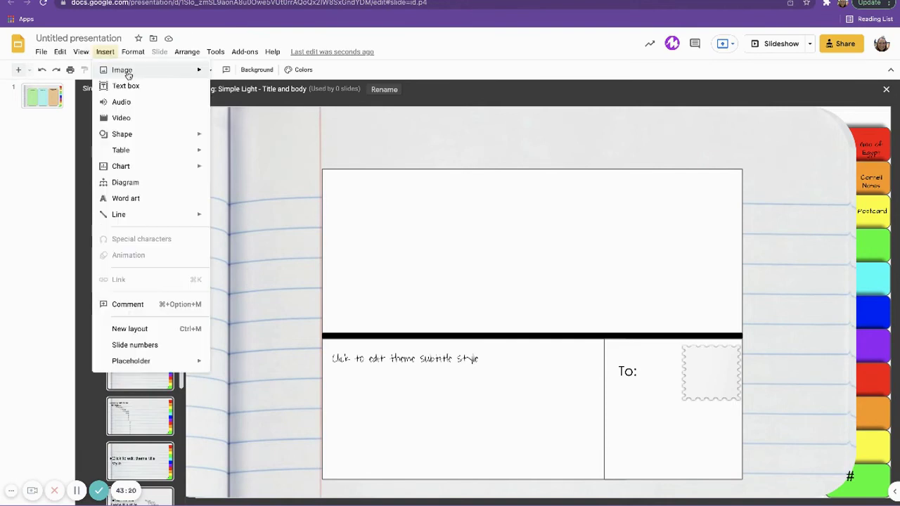
mouse_move(130, 73)
left_click(253, 89)
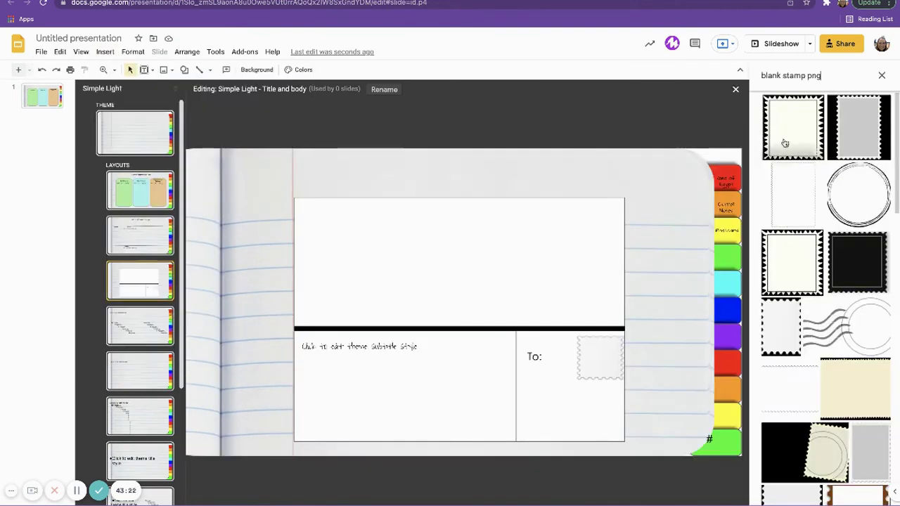
left_click_drag(822, 78, 658, 76)
key("BackSpace")
type("pyramids egypt")
key("Return")
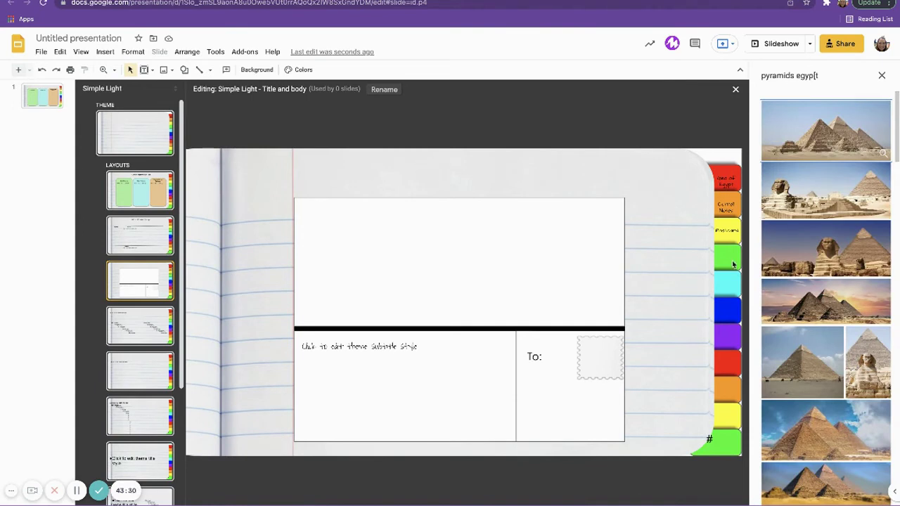
Step: Insert the photo of a single pyramid, shrink it to stamp size, and crop its sides and upper edge to a near square
left_click_drag(808, 393, 445, 241)
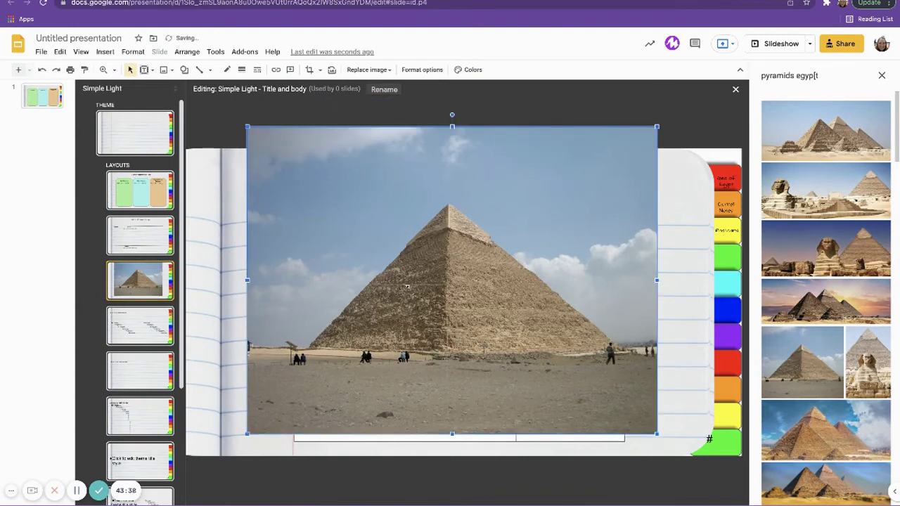
left_click_drag(256, 392, 268, 415)
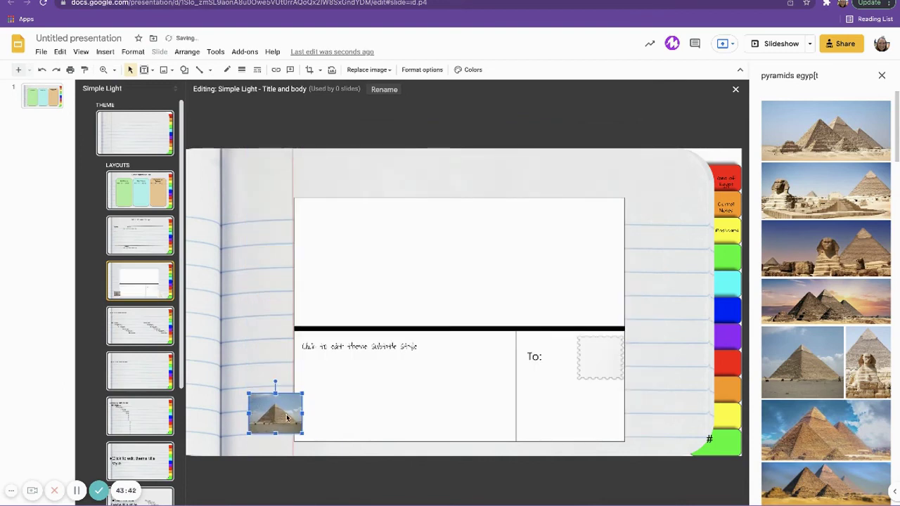
left_click_drag(303, 414, 257, 413)
double_click(280, 412)
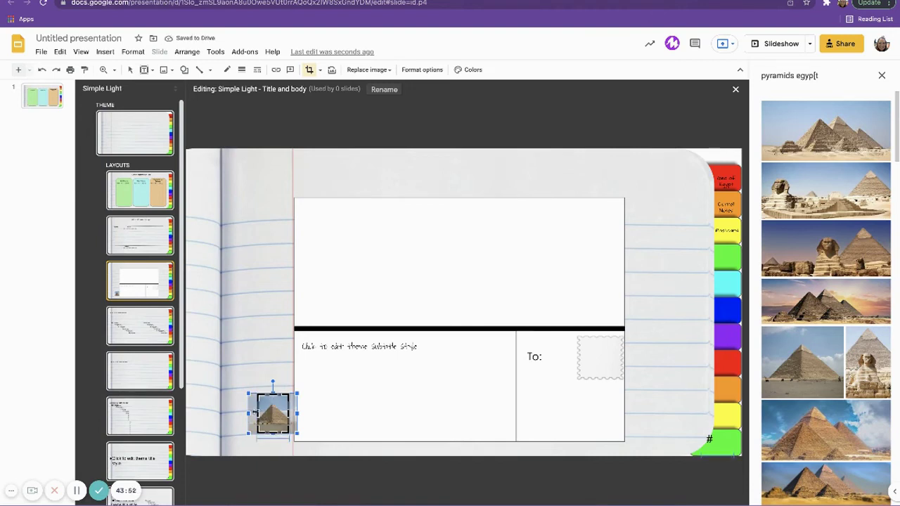
left_click(284, 345)
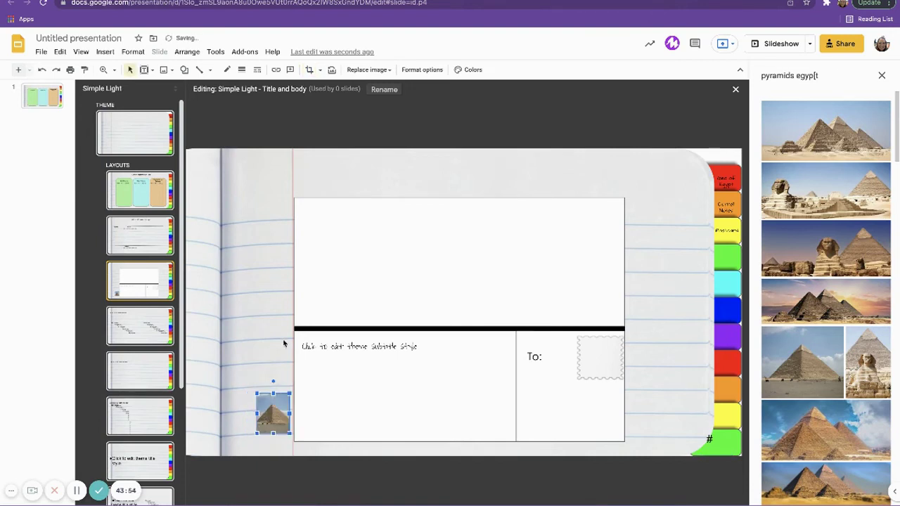
double_click(274, 399)
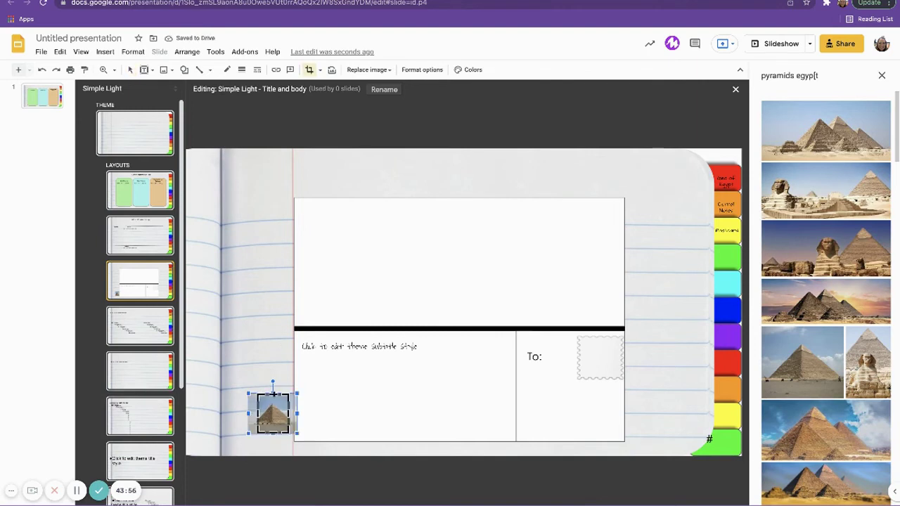
left_click(274, 370)
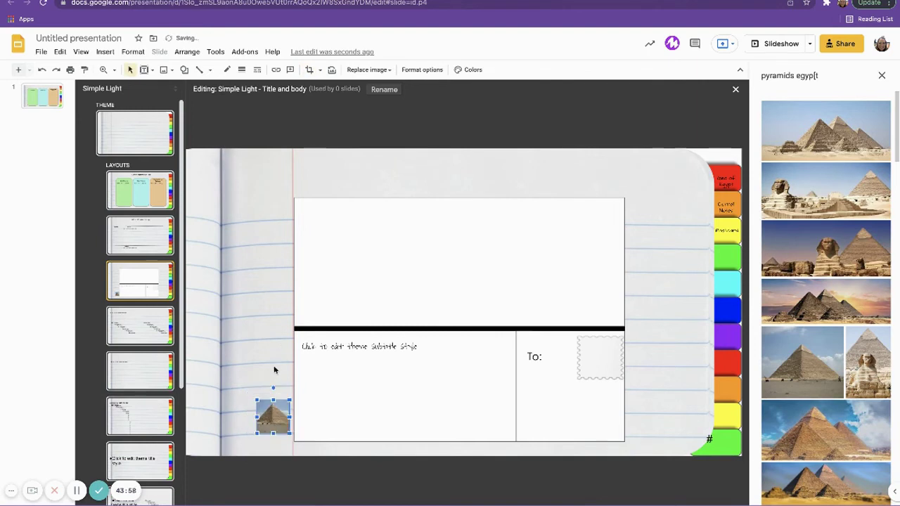
Step: Try the cropped pyramid picture in the centre of the stamp and delete it from the layout
left_click_drag(279, 423, 607, 366)
left_click(661, 307)
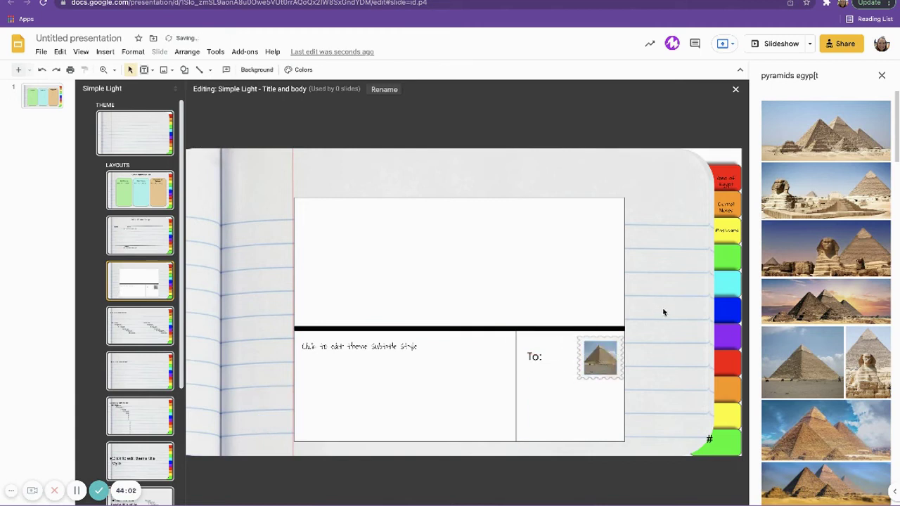
left_click(603, 352)
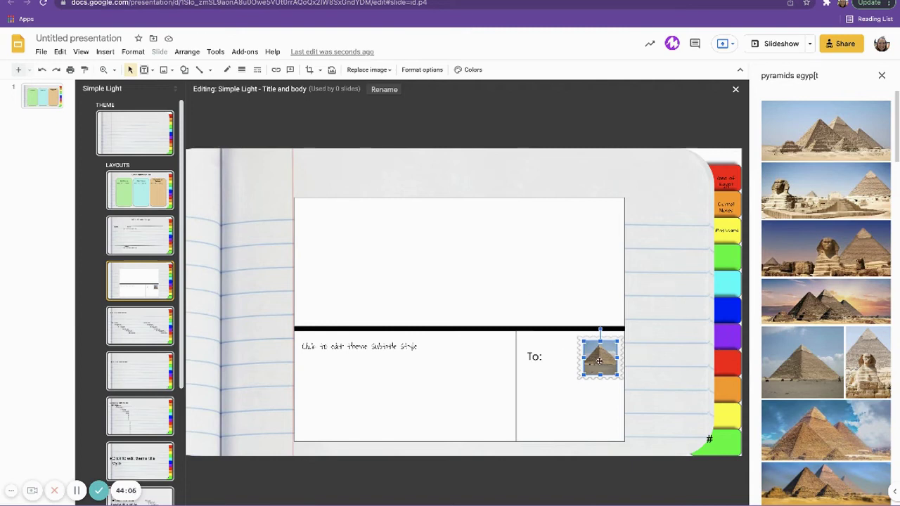
key("Delete")
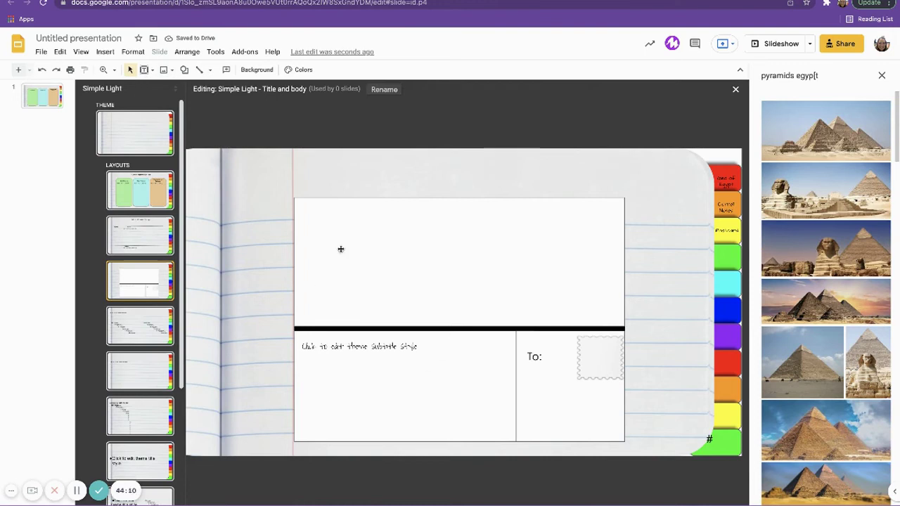
left_click(145, 71)
left_click_drag(517, 371, 537, 381)
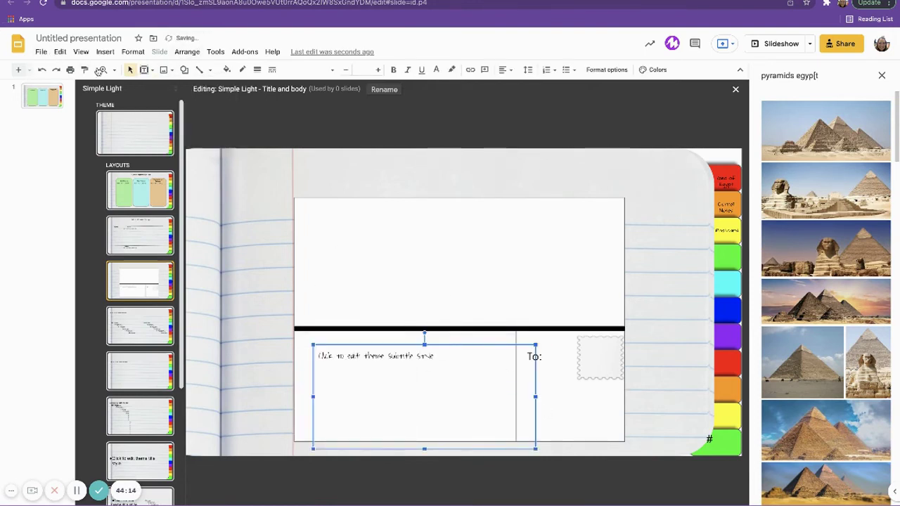
left_click(42, 70)
Step: Add a subtitle placeholder in the address box below the "To:" label and move the stamp slightly up to clear it
left_click(146, 70)
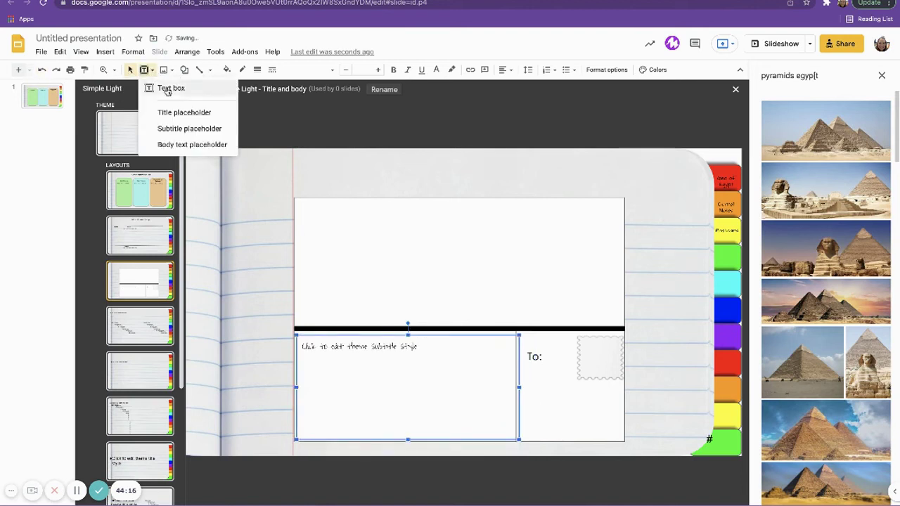
left_click(184, 129)
left_click_drag(524, 375, 609, 434)
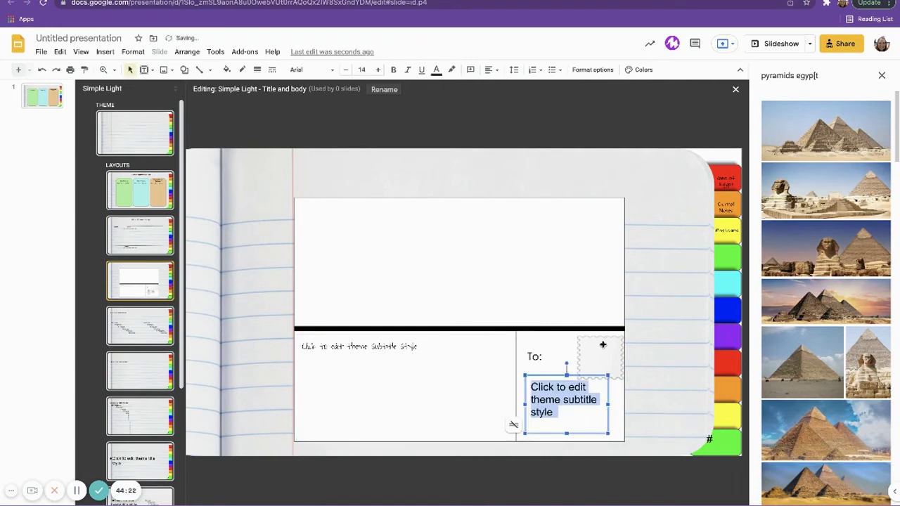
left_click(603, 345)
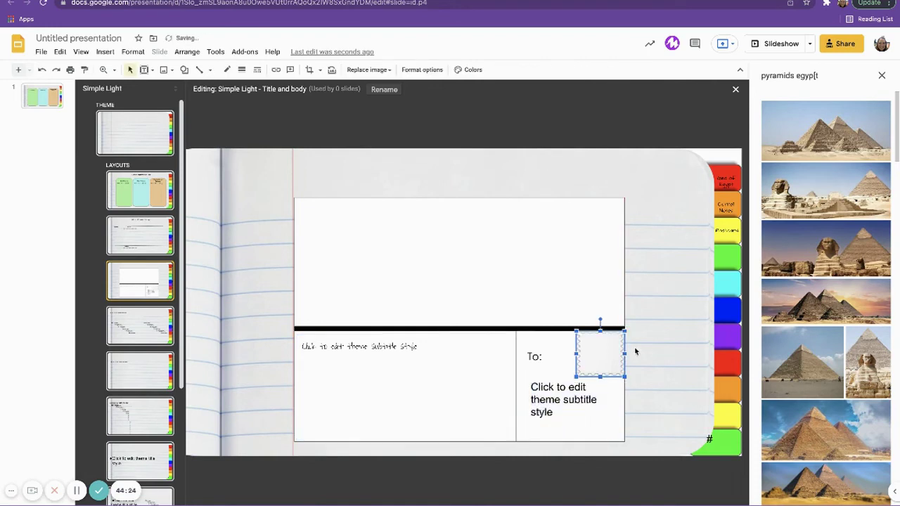
left_click(632, 363)
Step: Set the address placeholder's font to Waiting for the Sunrise at size 11
left_click(530, 425)
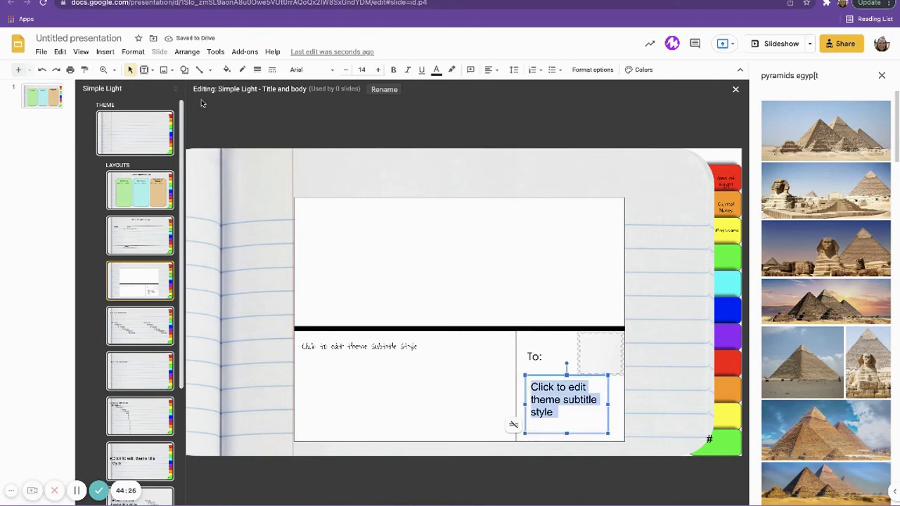
left_click(332, 70)
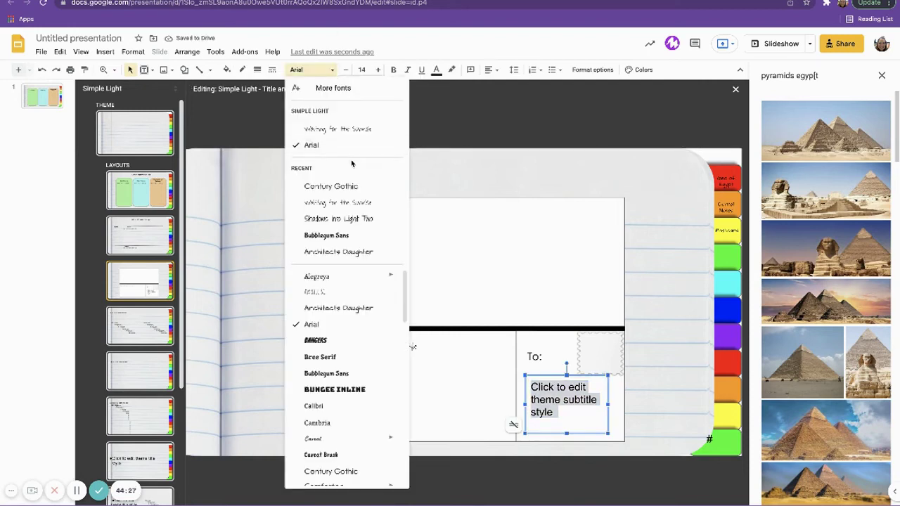
left_click(328, 130)
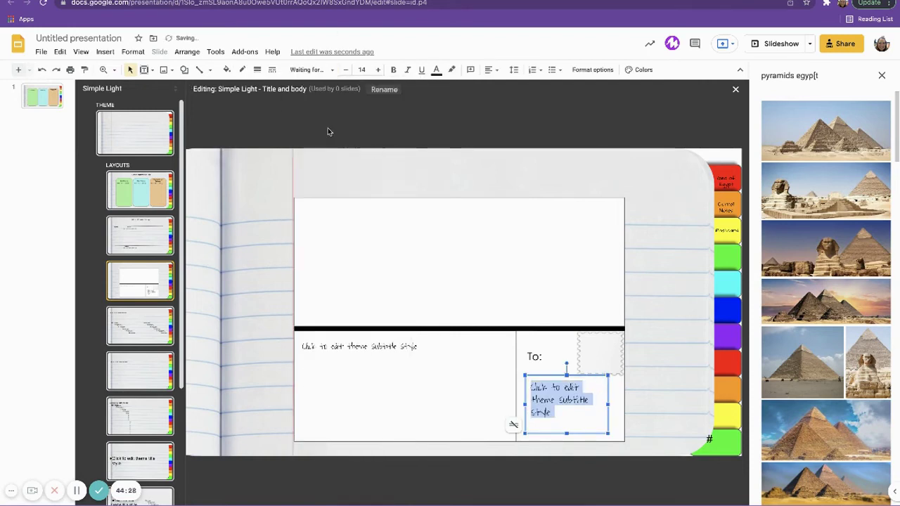
left_click(345, 70)
left_click(345, 70)
left_click(345, 69)
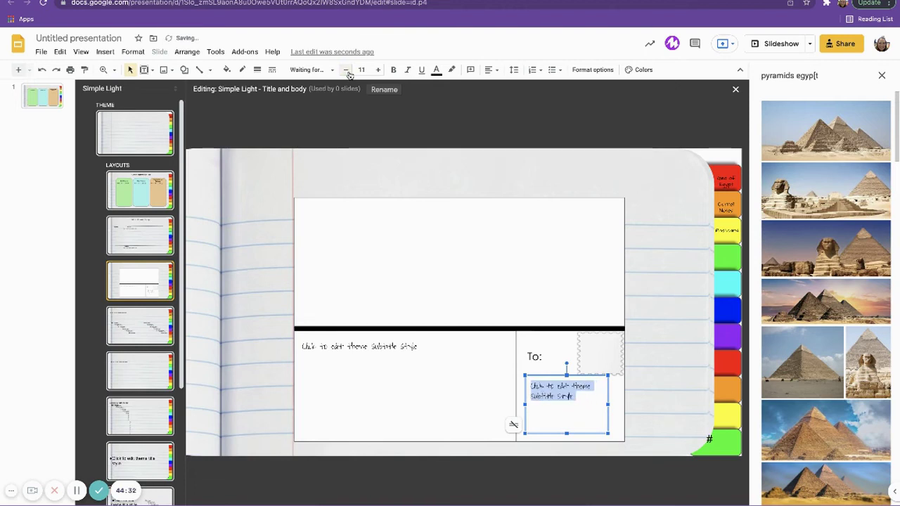
Step: Widen the address placeholder to the postcard's right edge and raise its font size by one step
left_click(610, 405)
left_click_drag(613, 405, 622, 404)
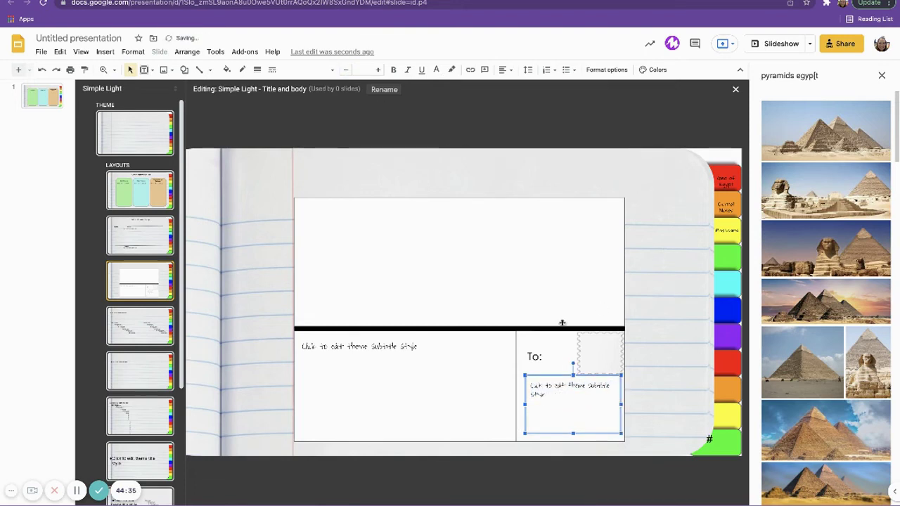
left_click(377, 70)
left_click(576, 176)
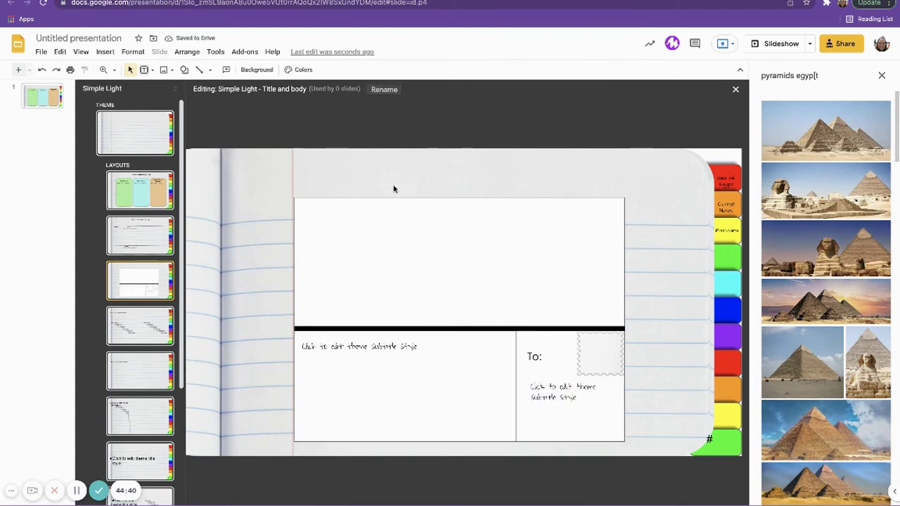
Step: Delete all the title and body placeholders from the "Title and two columns" layout
left_click(143, 306)
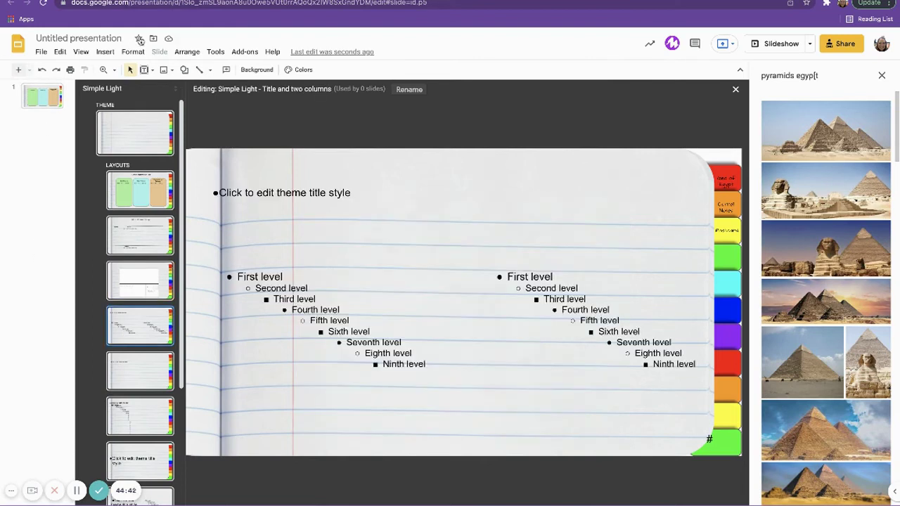
left_click_drag(205, 169, 690, 436)
key("Delete")
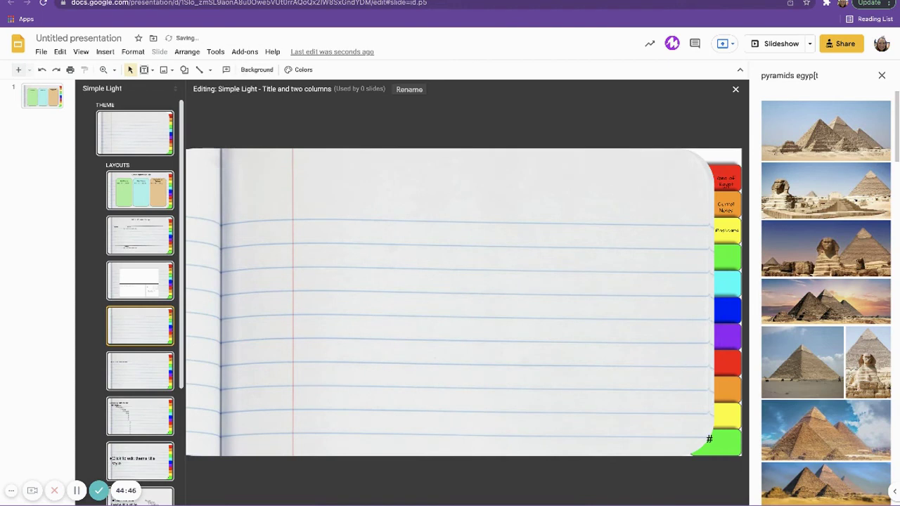
Step: Switch to the SlidesMania "Digital Composition Notebooks" page and examine its notebook cover and paper designs
key("ctrl+Tab")
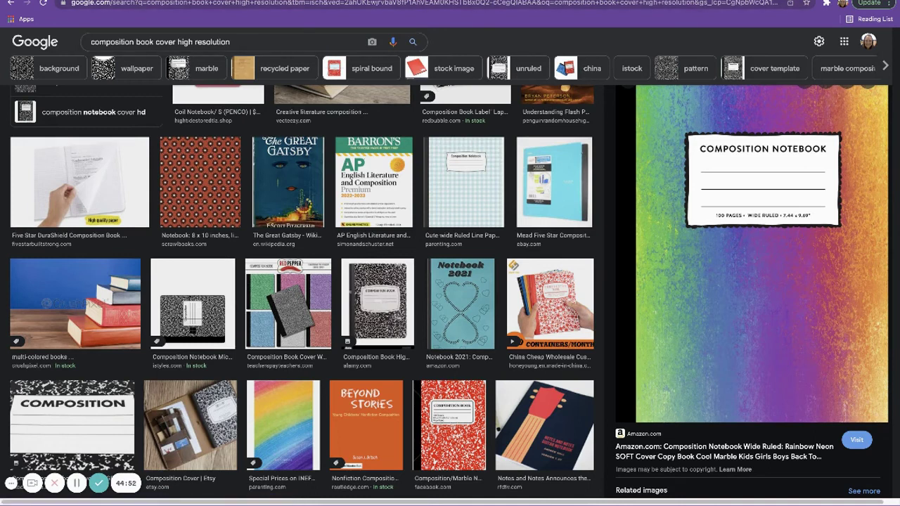
mouse_move(654, 10)
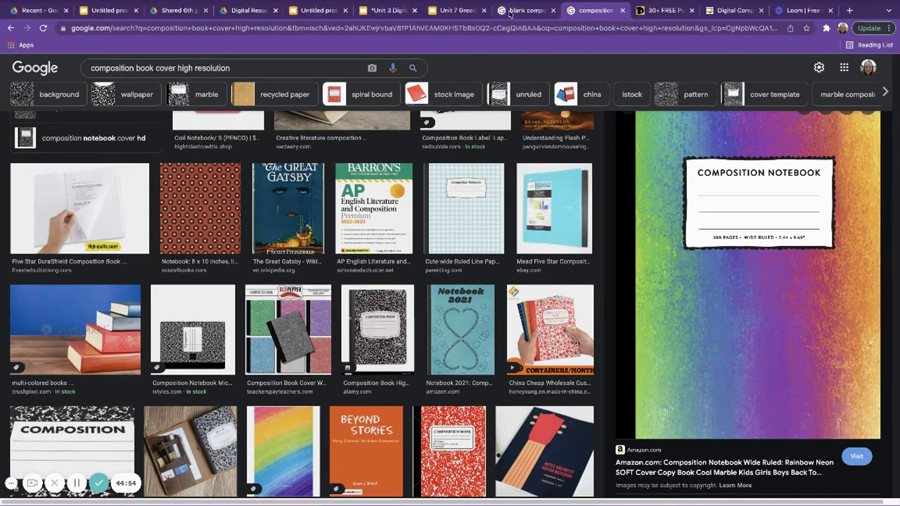
left_click(705, 10)
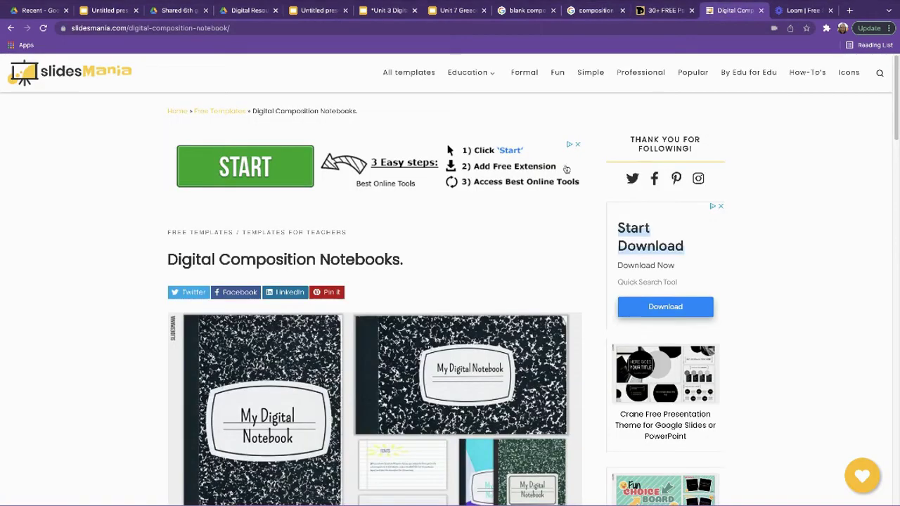
scroll(449, 235, "down", 3)
scroll(449, 235, "up", 3)
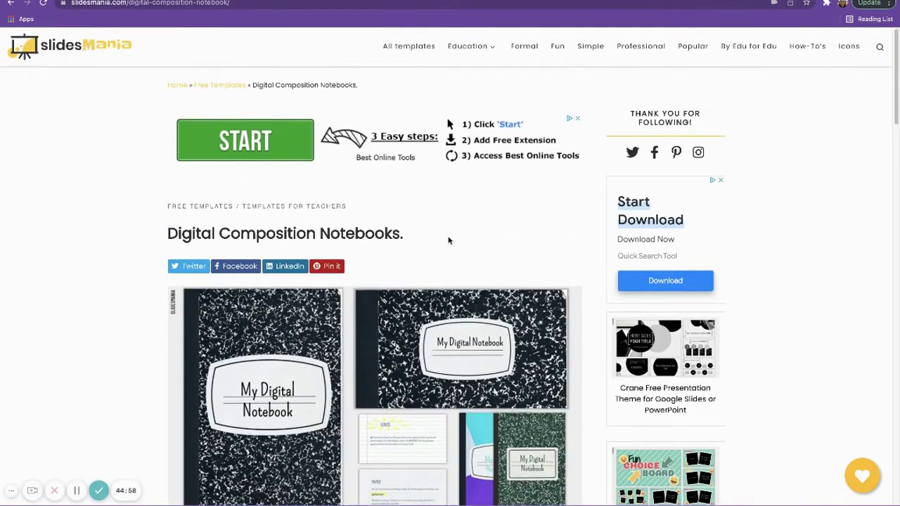
scroll(449, 238, "down", 1)
scroll(449, 239, "up", 1)
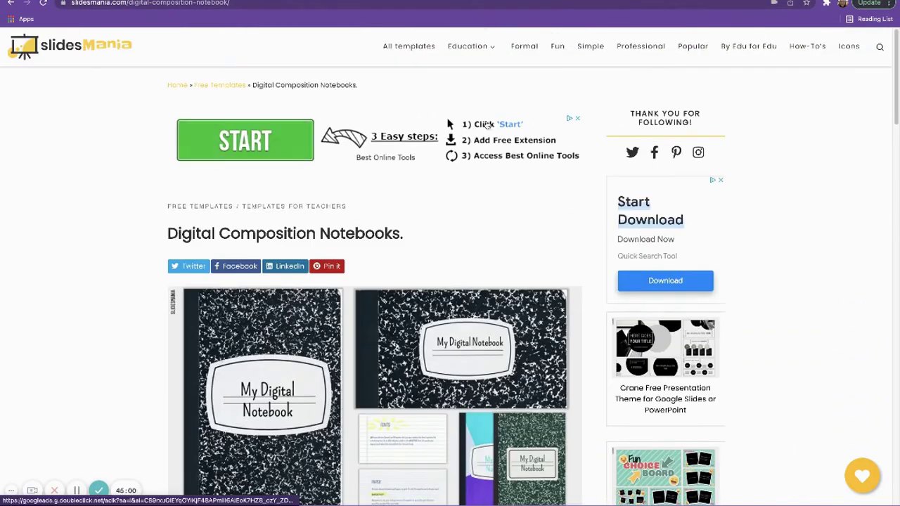
mouse_move(466, 44)
scroll(370, 299, "down", 4)
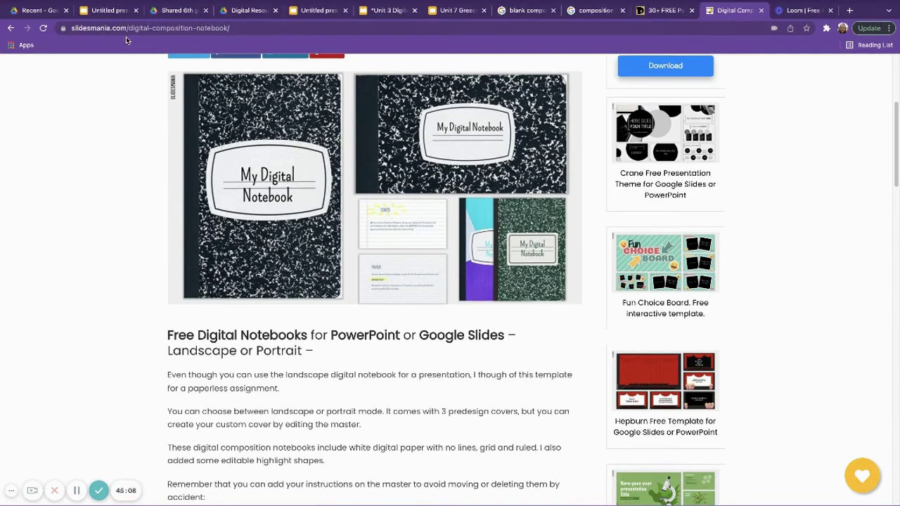
Step: Return to the presentation and insert "Notebook cover 2.jpeg" from the Desktop into the "Title and two columns" layout
left_click(116, 16)
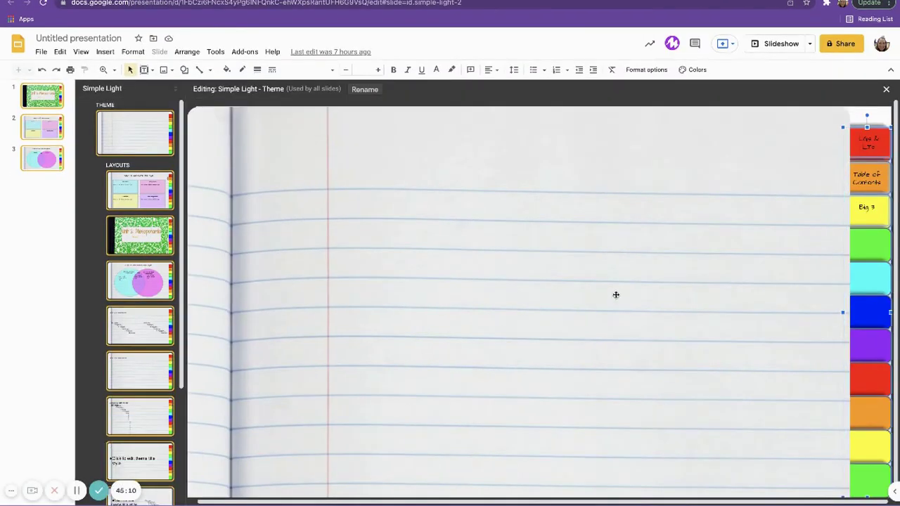
left_click(103, 51)
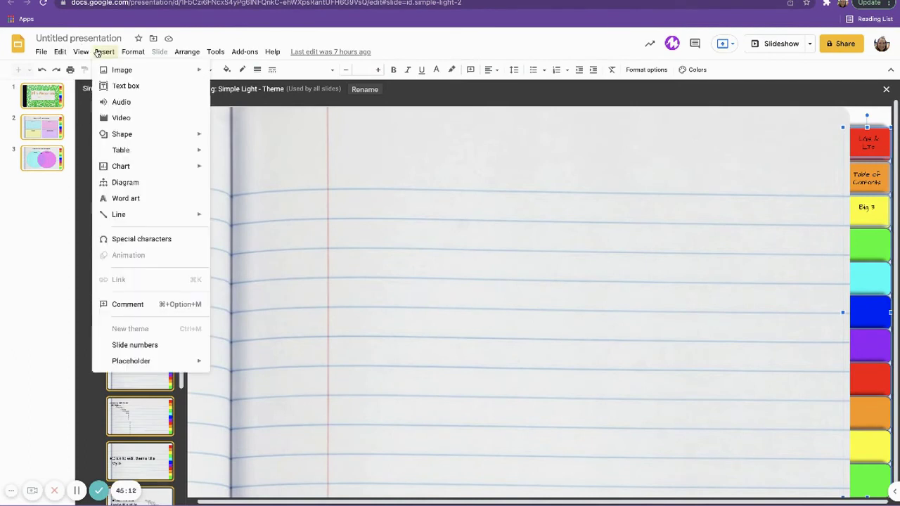
left_click(499, 176)
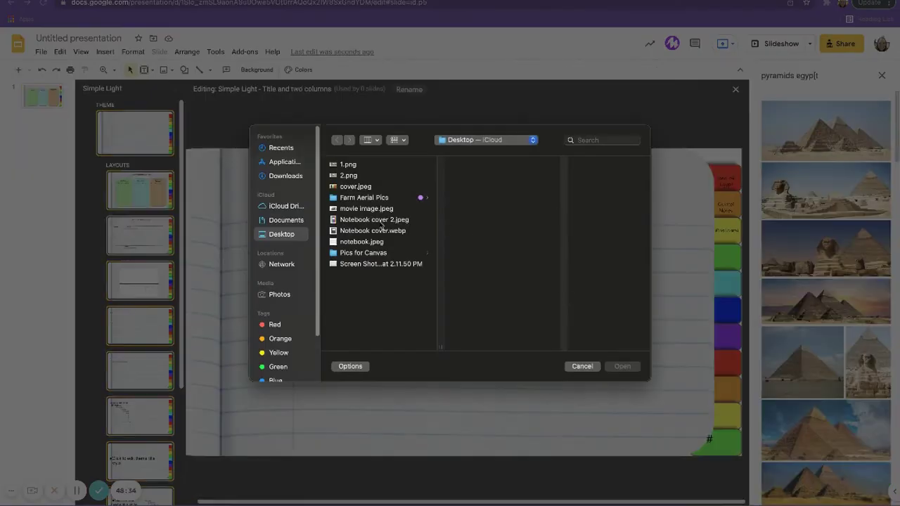
left_click(380, 222)
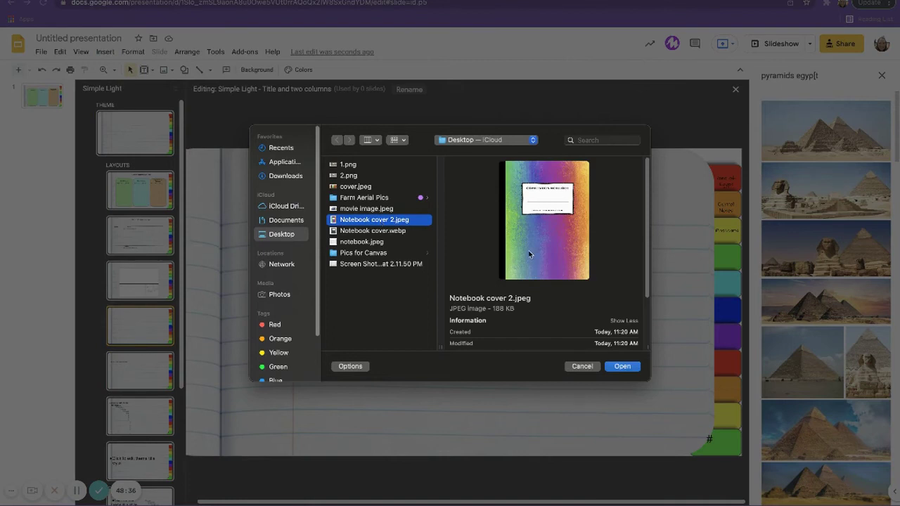
left_click(634, 370)
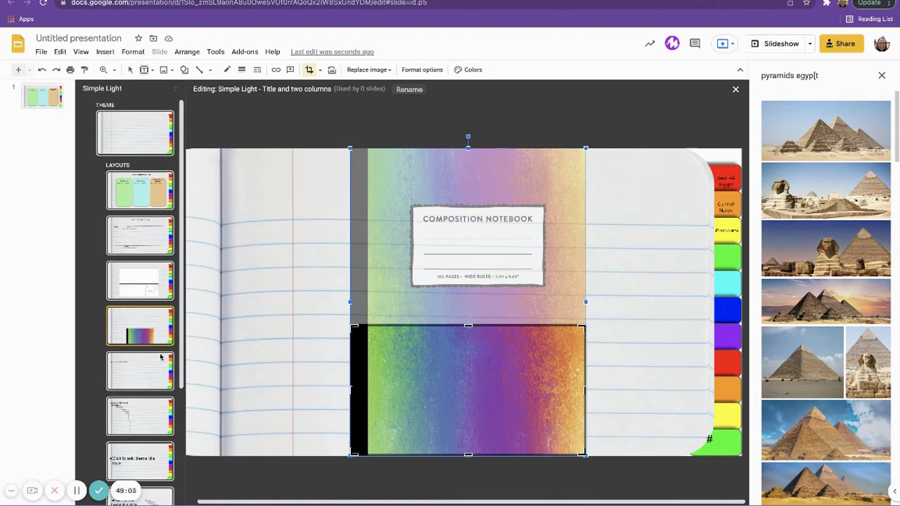
Step: Mask the cropped cover image with a rounded rectangle and narrow it to leave the notebook's coloured tabs uncovered
left_click(77, 490)
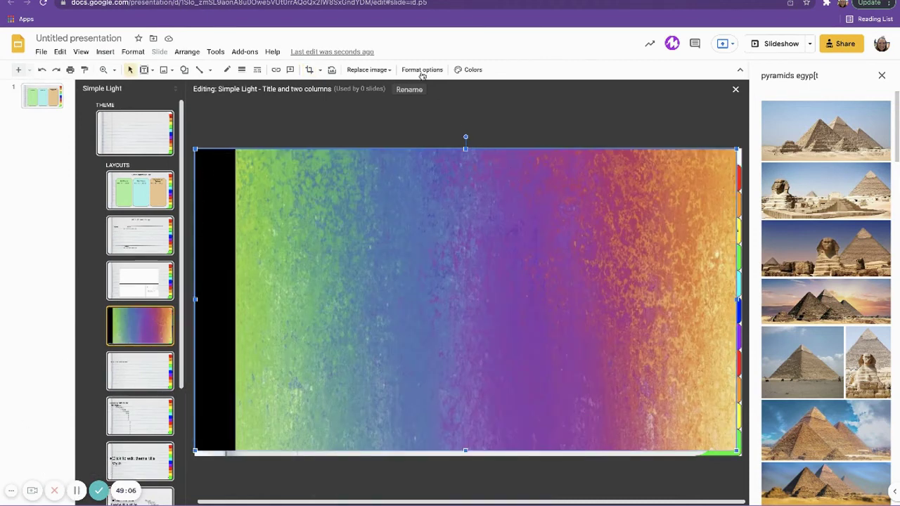
left_click(320, 70)
mouse_move(350, 93)
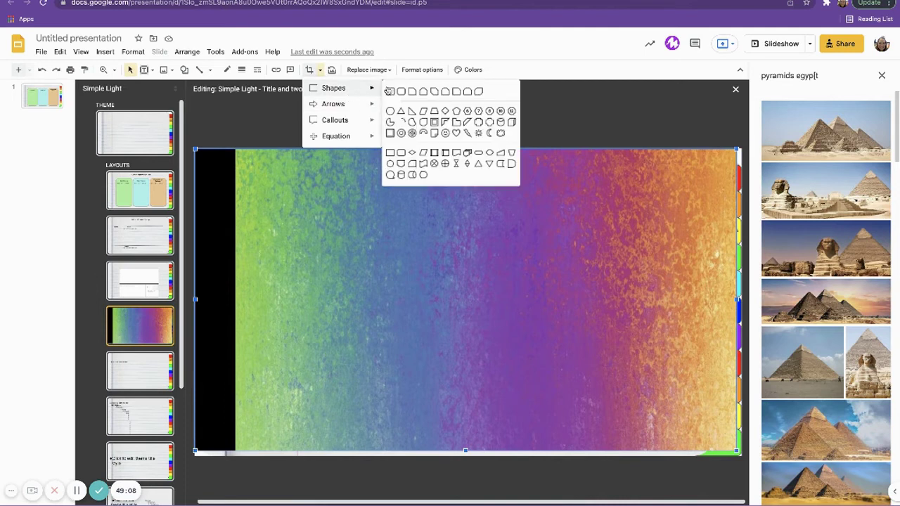
left_click(401, 91)
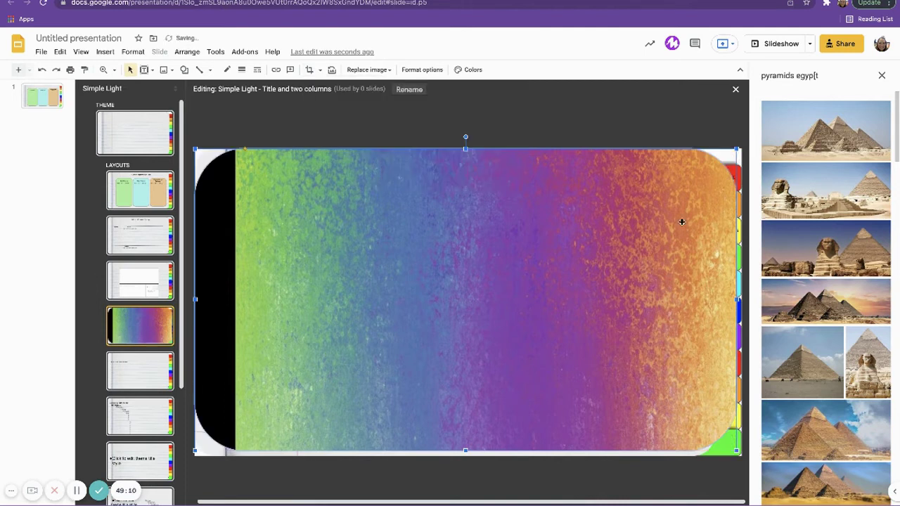
left_click_drag(737, 299, 717, 298)
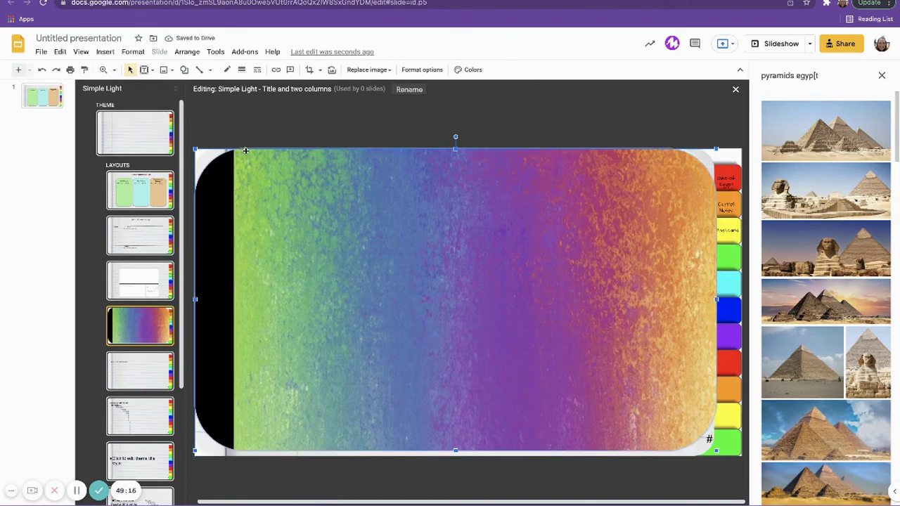
Step: Reduce the cover image's corner rounding and stretch its lower edge to the bottom of the layout
left_click_drag(245, 149, 229, 149)
left_click(42, 70)
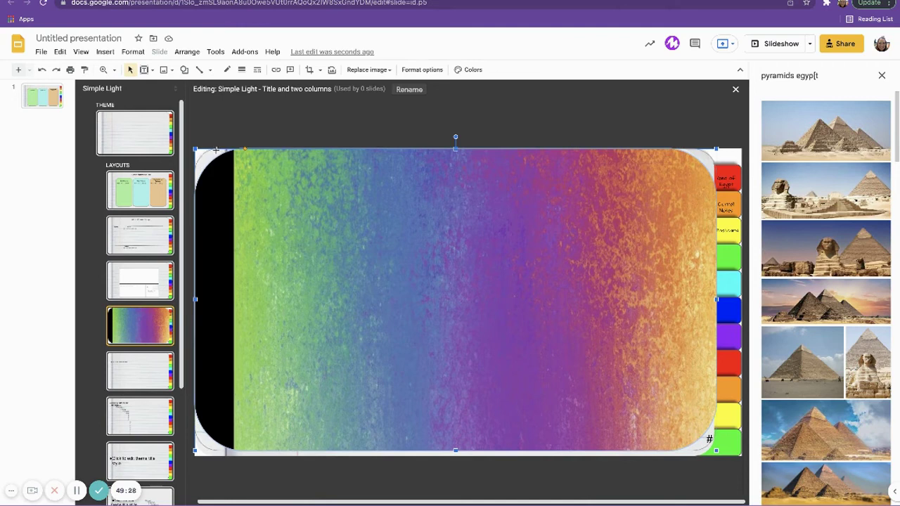
left_click_drag(211, 149, 206, 151)
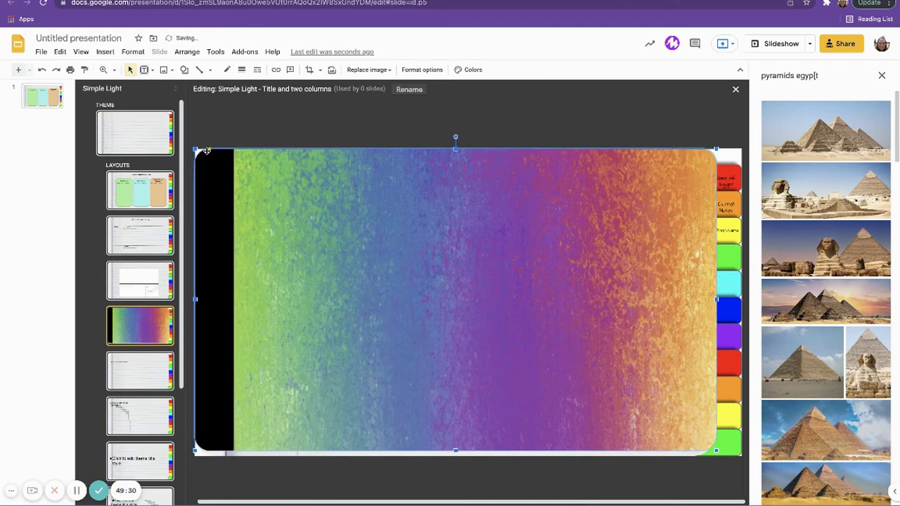
left_click(259, 110)
left_click(209, 173)
left_click_drag(456, 451, 457, 456)
left_click(460, 145)
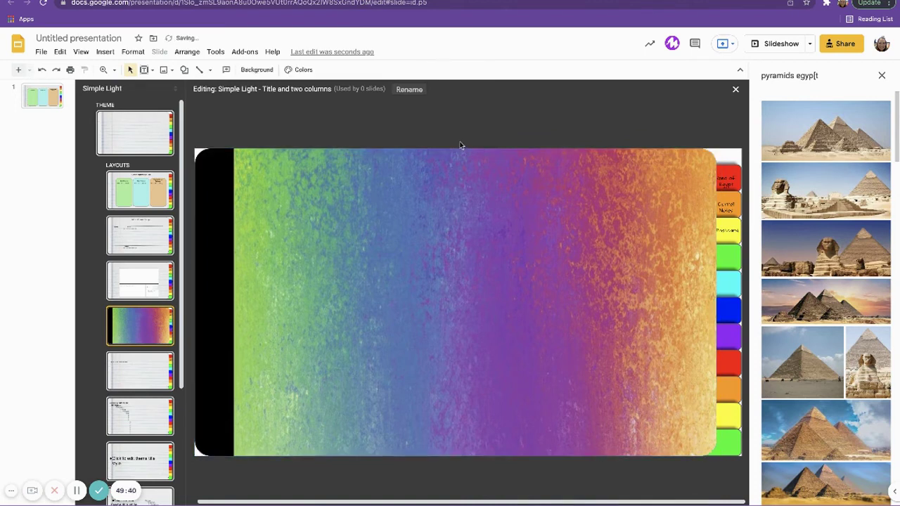
Step: Draw a narrow rectangle over the cover's black spine and align its upper edge with the cover's top
left_click(306, 188)
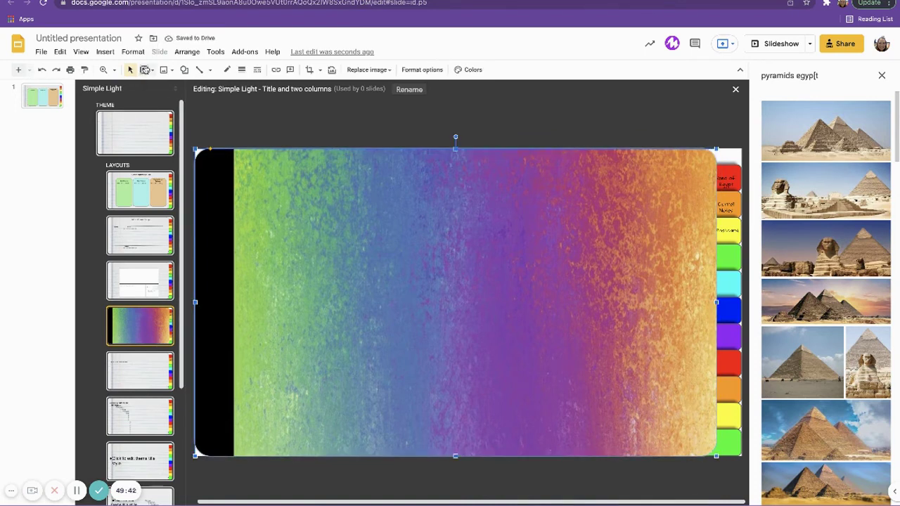
left_click(145, 69)
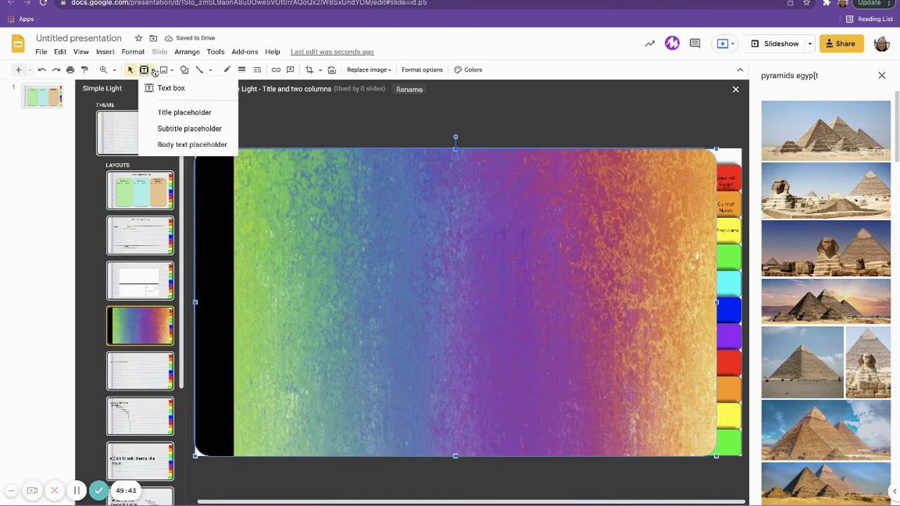
left_click(184, 71)
mouse_move(247, 88)
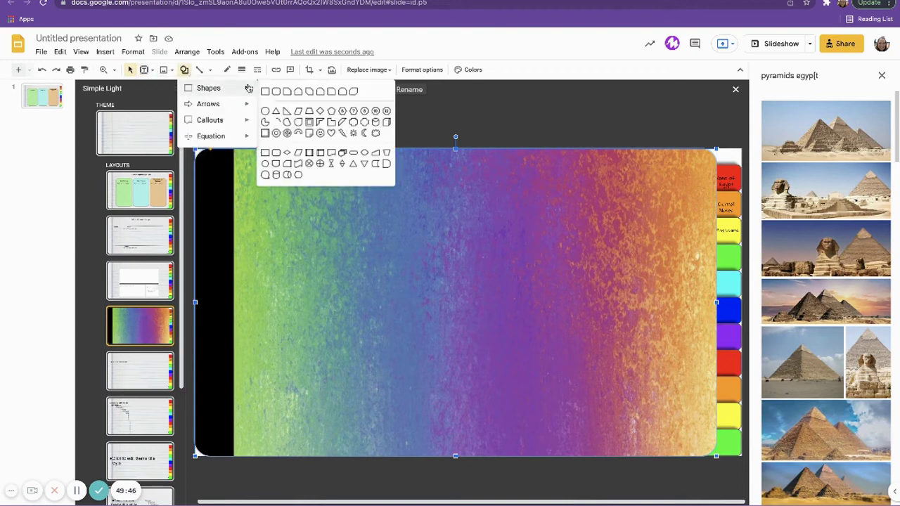
left_click(185, 168)
left_click_drag(195, 137, 233, 458)
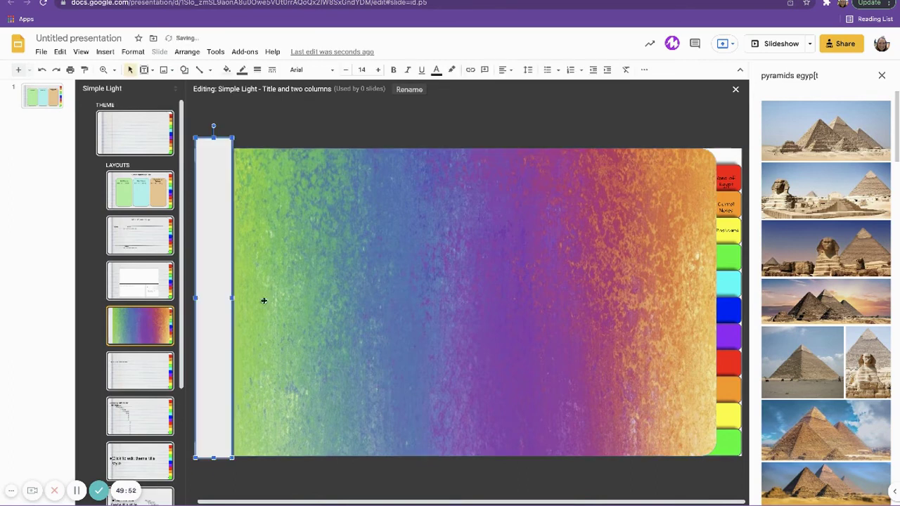
left_click_drag(213, 138, 213, 149)
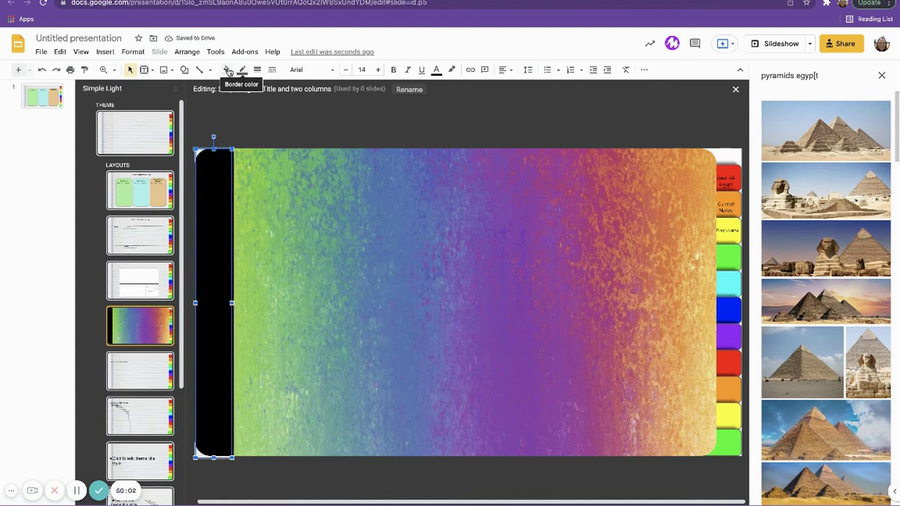
Step: Fill the spine rectangle with solid black
left_click(227, 69)
left_click(229, 121)
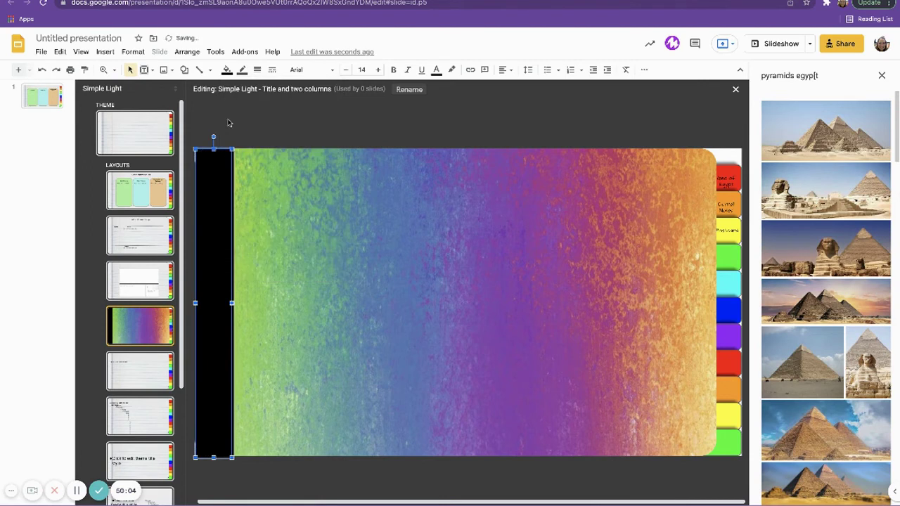
left_click(288, 141)
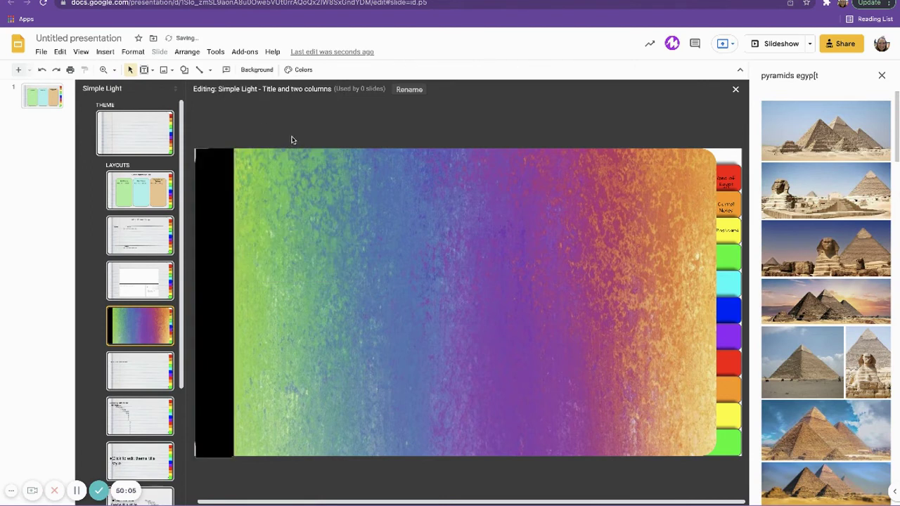
left_click(196, 152)
left_click(296, 128)
Step: Draw a wide rounded rectangle as a title label in the middle of the cover
left_click(184, 70)
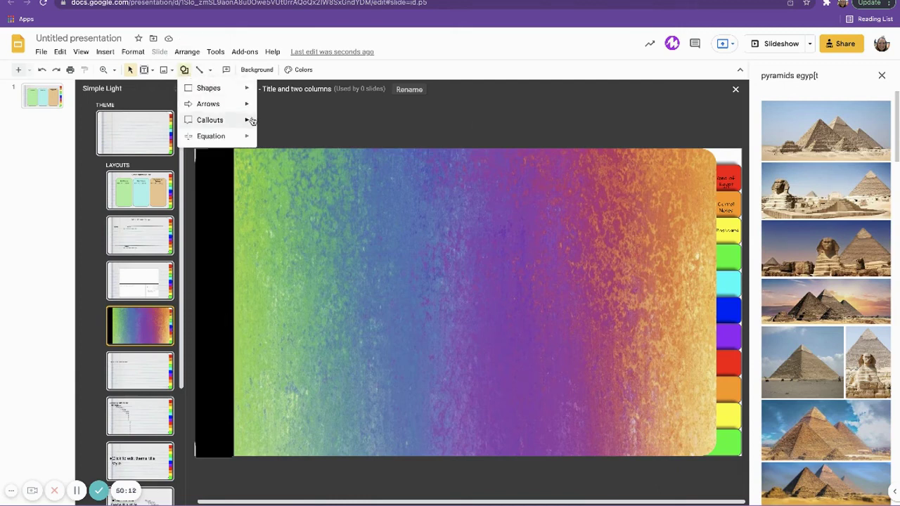
mouse_move(208, 91)
left_click(277, 91)
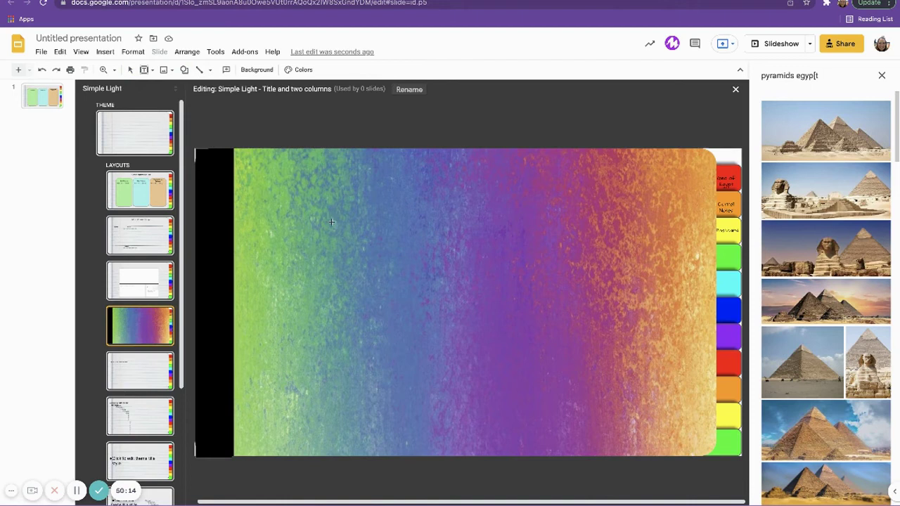
left_click_drag(467, 223, 615, 336)
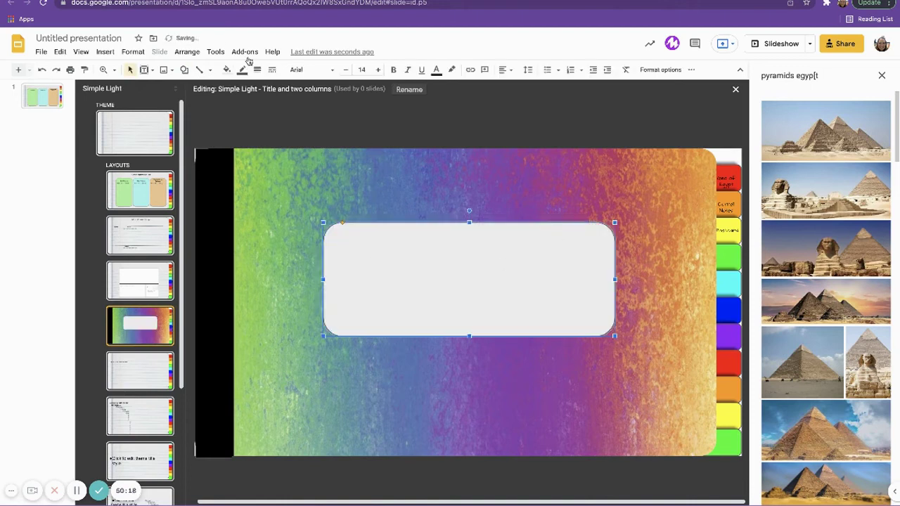
Step: Insert word art reading "Unit 3:Egypt" on the cover
left_click(105, 52)
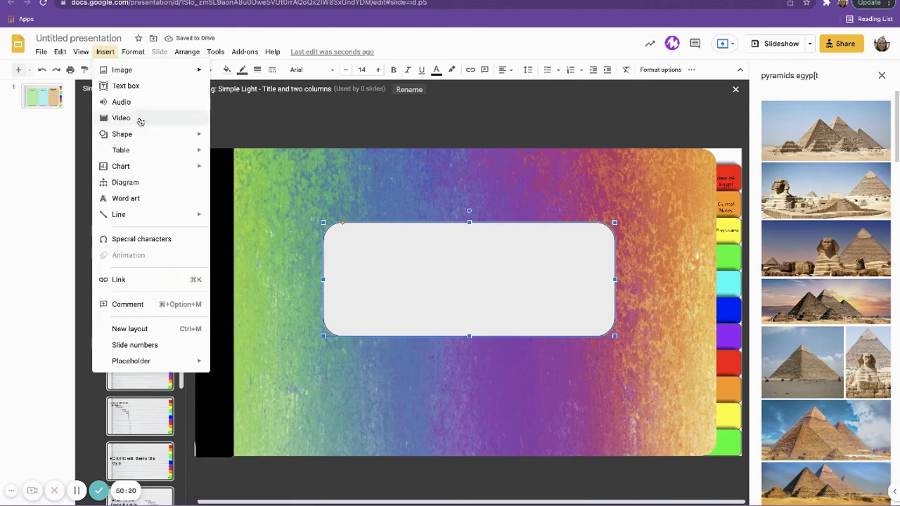
left_click(137, 199)
type("Unit 3:Egypt")
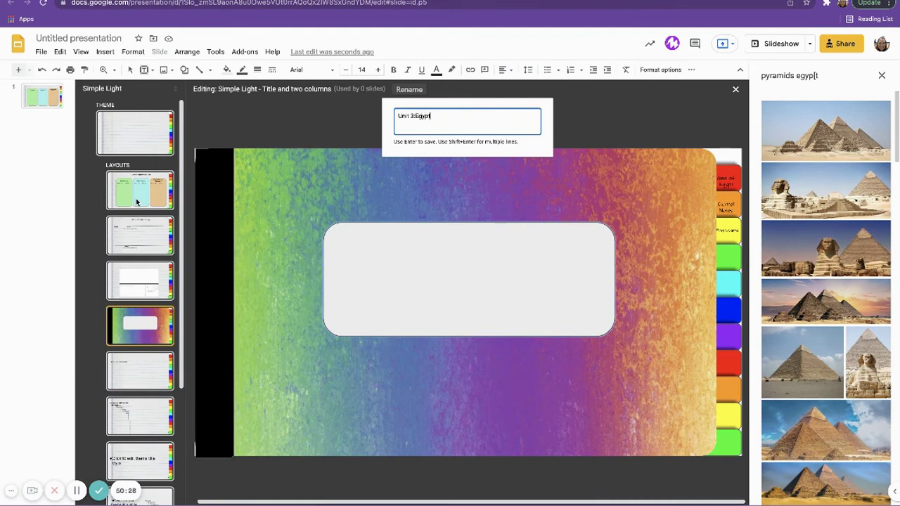
key("Return")
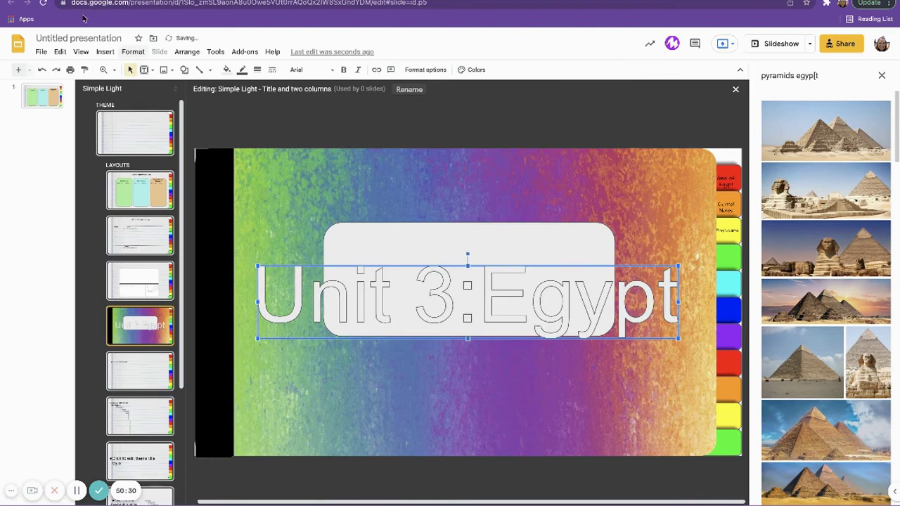
Step: Set the "Unit 3:Egypt" word art's font to Architects Daughter and its fill to magenta
left_click(313, 70)
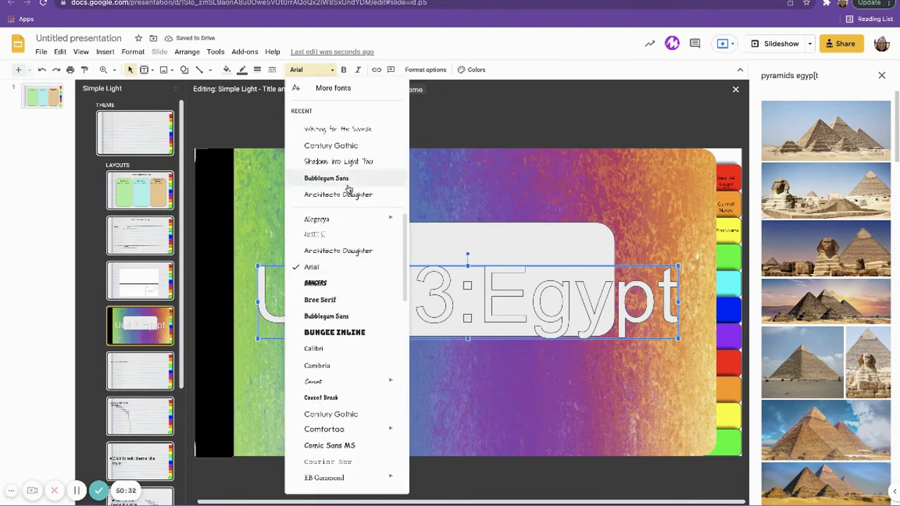
left_click(335, 162)
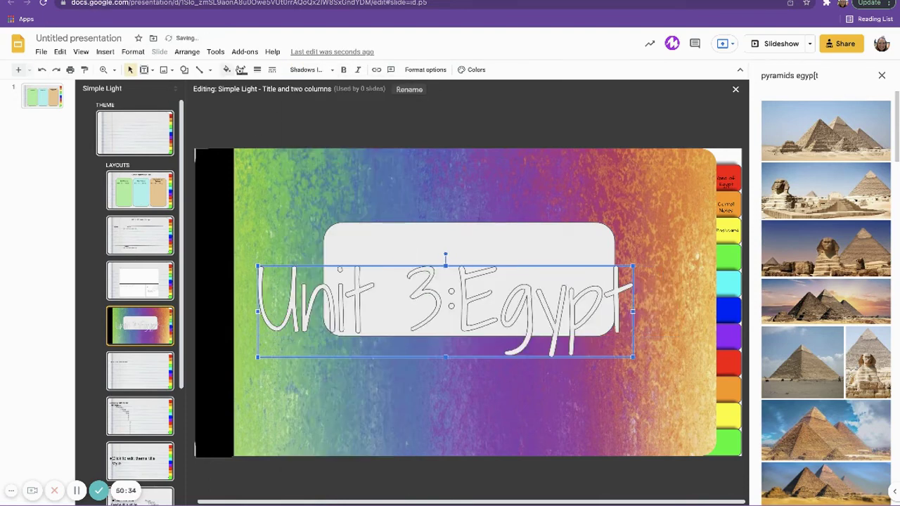
left_click(332, 71)
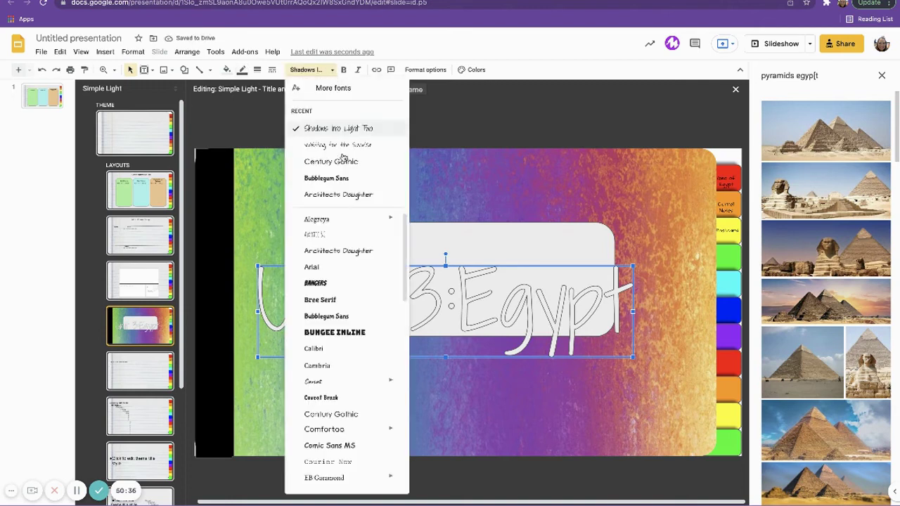
left_click(342, 194)
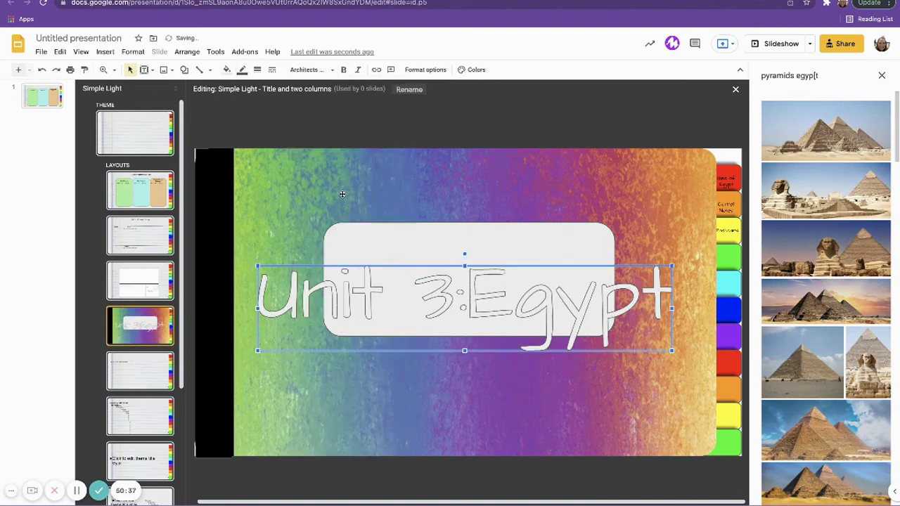
left_click(227, 71)
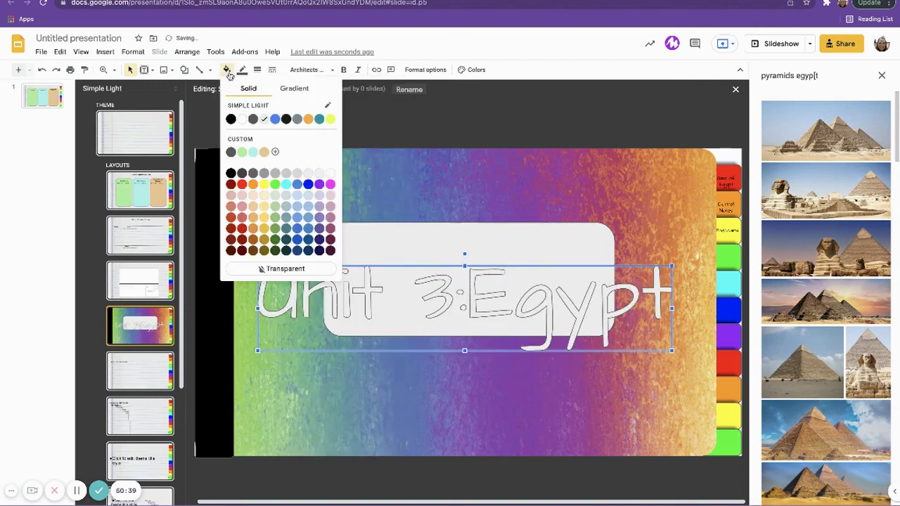
left_click(330, 185)
Step: Shrink the "Unit 3:Egypt" word art and place it in the upper part of the rounded label
left_click_drag(257, 308, 392, 308)
left_click_drag(541, 267, 476, 222)
left_click_drag(468, 308, 468, 291)
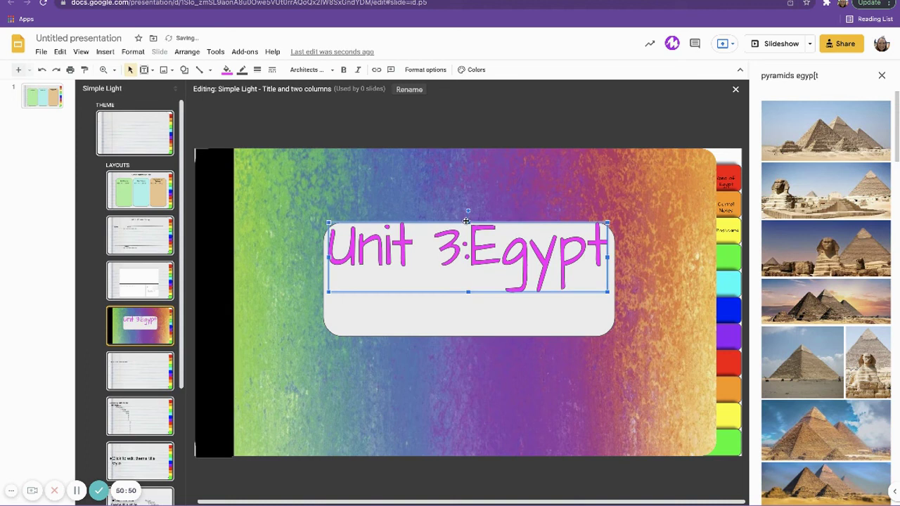
left_click_drag(467, 222, 468, 226)
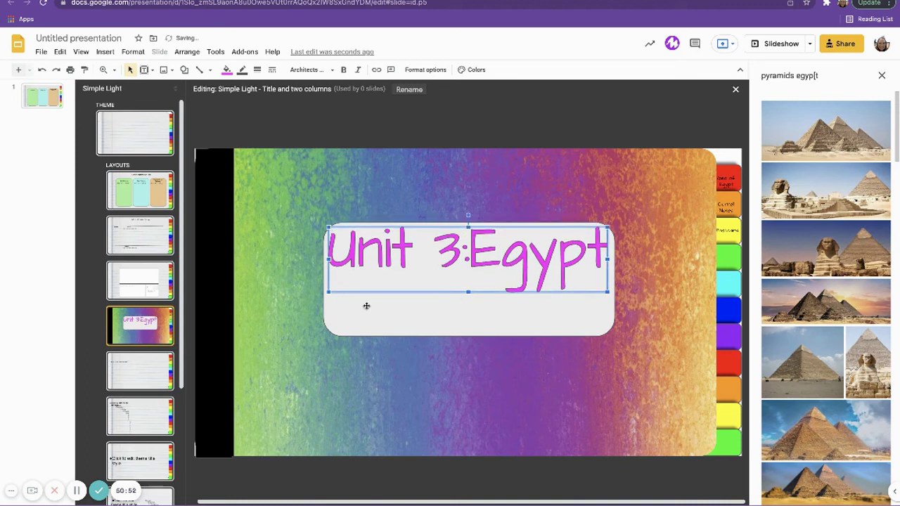
Step: Draw a small text box inside the rounded label, below the "Unit 3:Egypt" word art
left_click(413, 312)
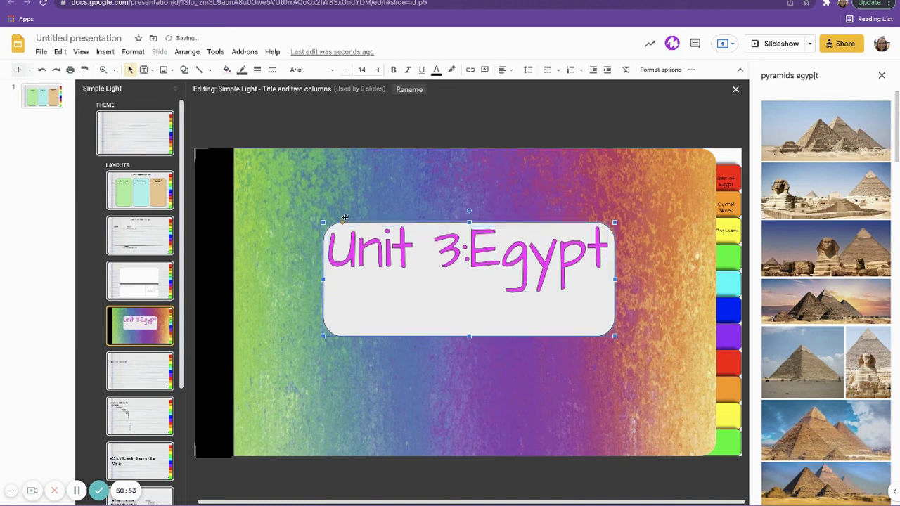
left_click(149, 69)
left_click(173, 128)
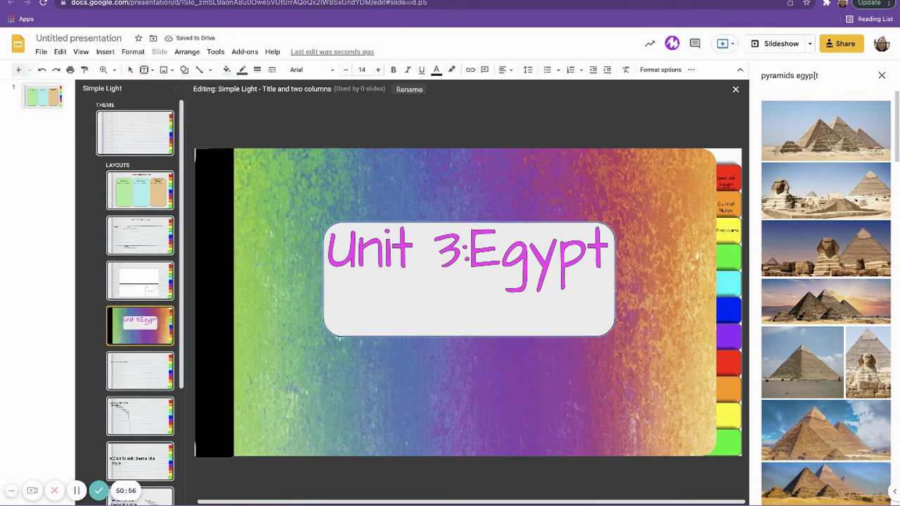
left_click_drag(341, 301, 411, 308)
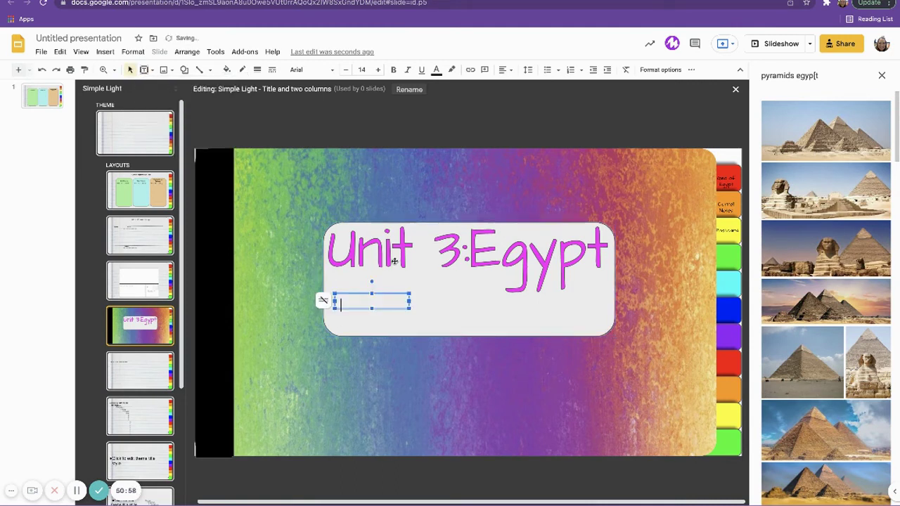
Step: Set the new text box to Architects Daughter in magenta and enter "Name:"
left_click(330, 69)
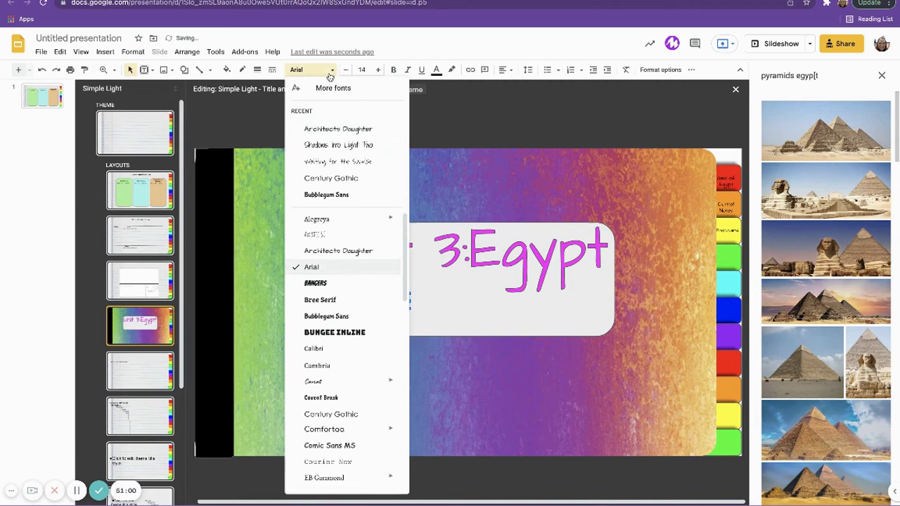
left_click(330, 129)
left_click(434, 70)
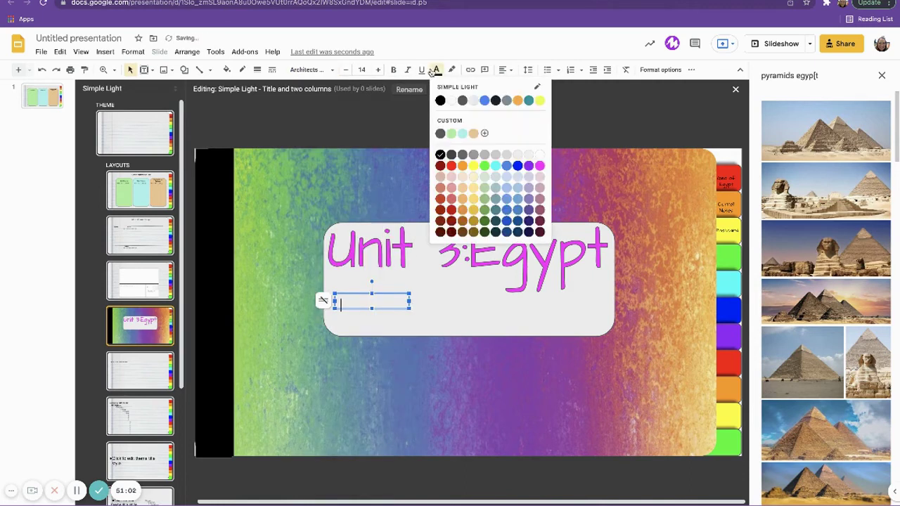
left_click(539, 166)
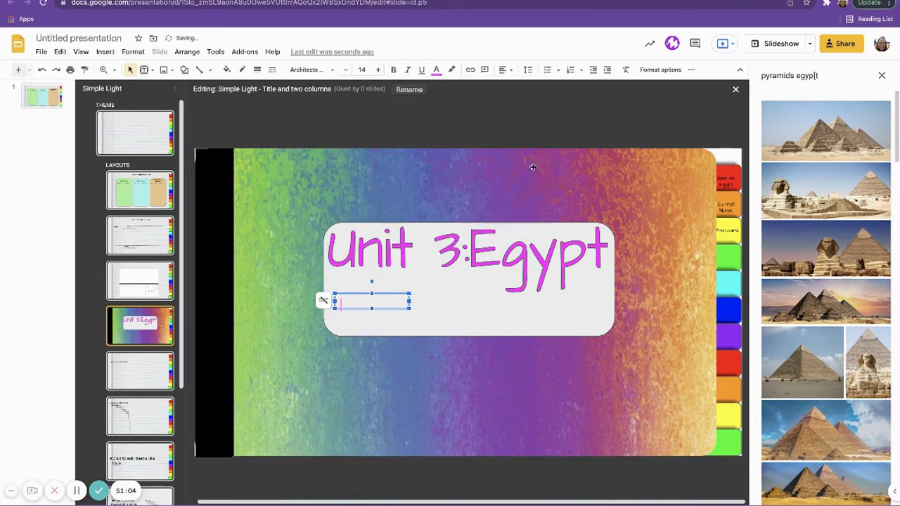
type("Name")
Step: Move the "Name:" text box slightly right and down within the label and narrow it to just fit its text on one line
left_click_drag(390, 292, 429, 298)
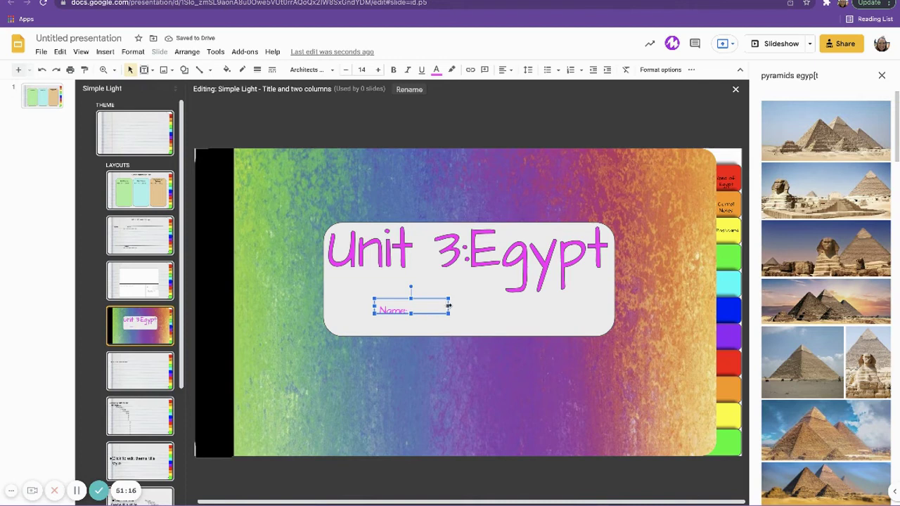
left_click_drag(446, 305, 411, 305)
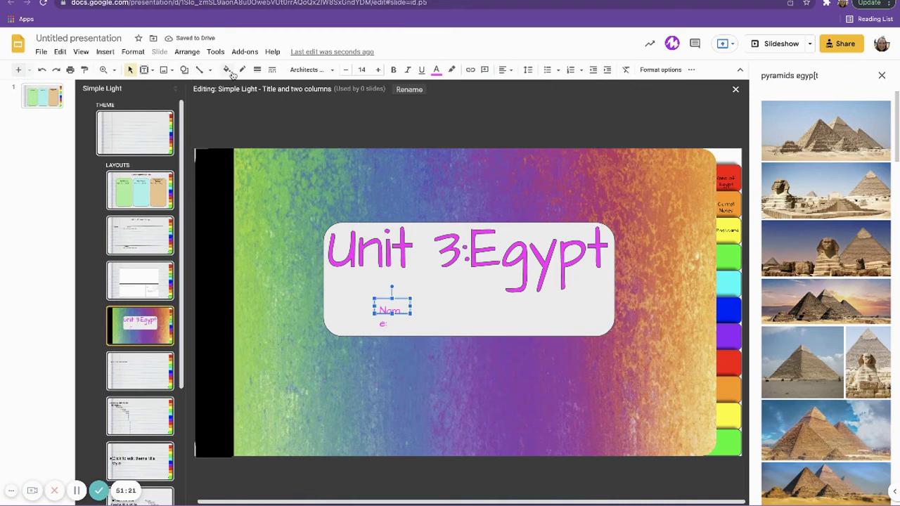
left_click(154, 71)
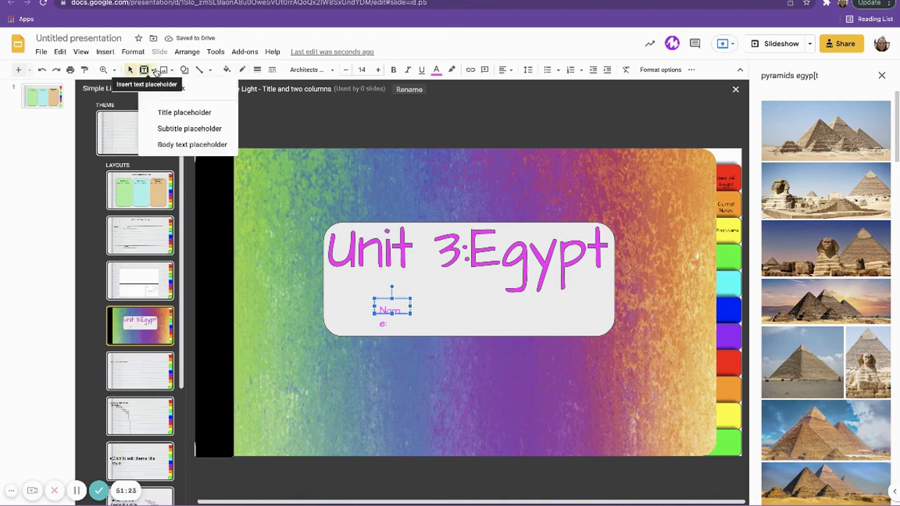
left_click(183, 129)
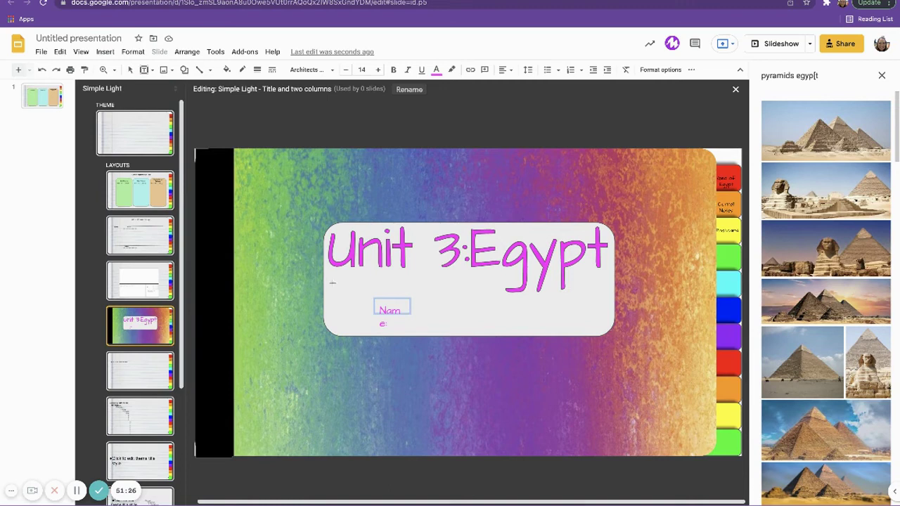
left_click(131, 70)
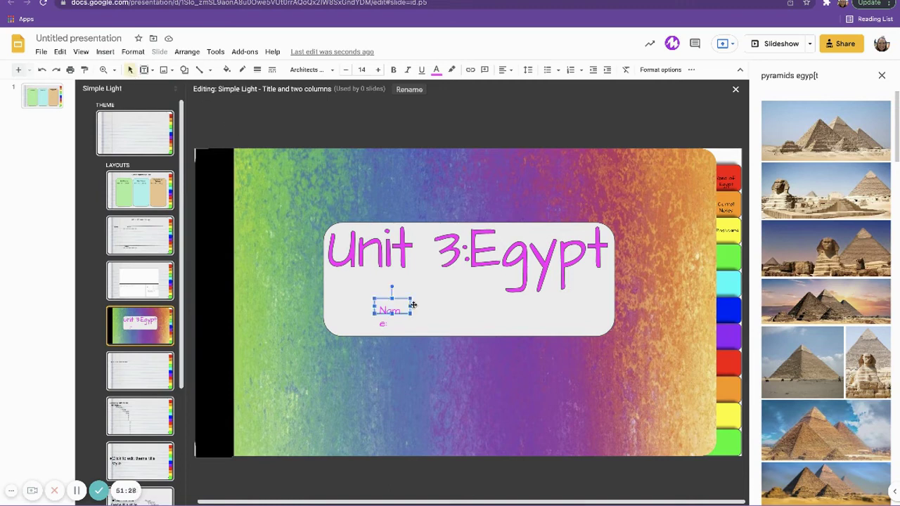
left_click_drag(414, 308, 416, 307)
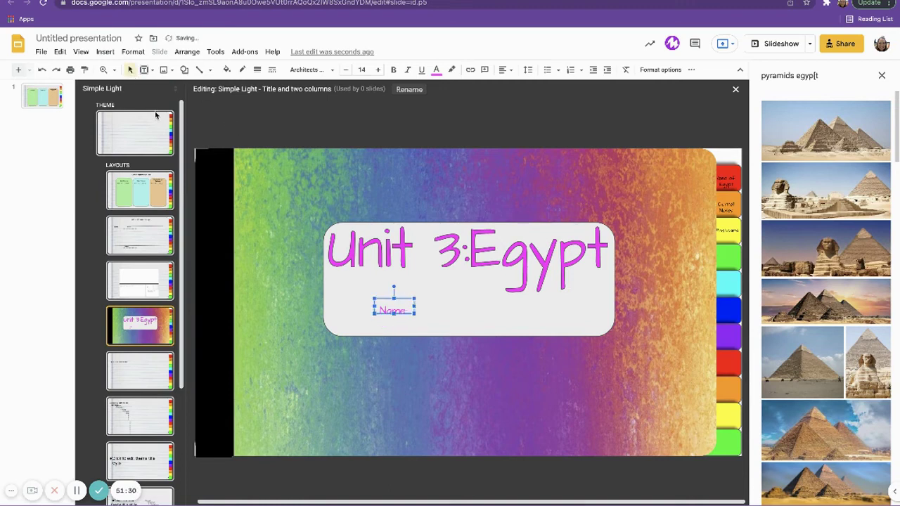
Step: Draw a subtitle placeholder inside the label, just to the right of "Name:"
left_click(147, 73)
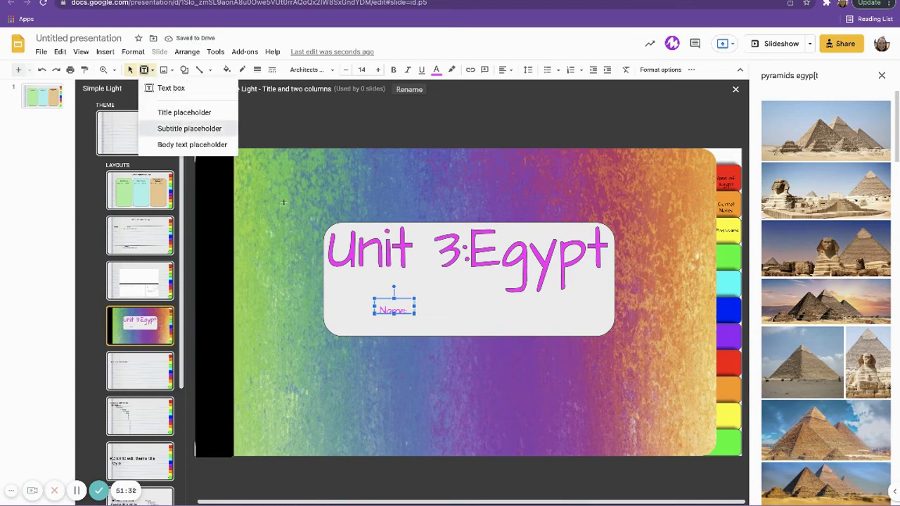
left_click(187, 128)
left_click_drag(416, 298, 594, 315)
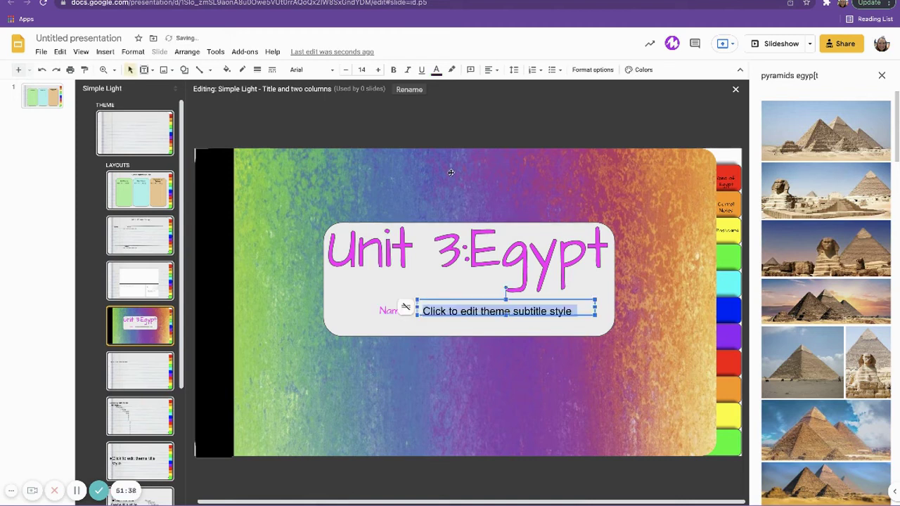
Step: Set the subtitle placeholder's font to Architects Daughter and its text color to magenta
left_click(332, 71)
left_click(341, 127)
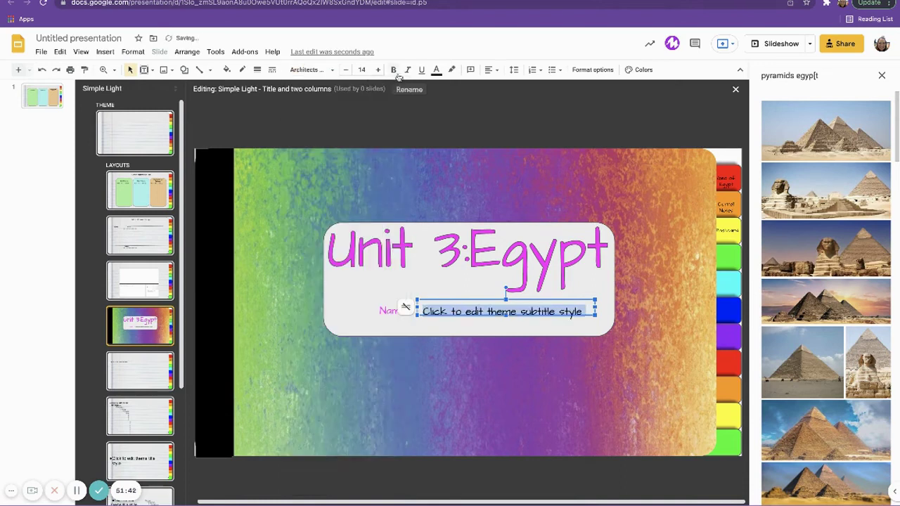
left_click(435, 71)
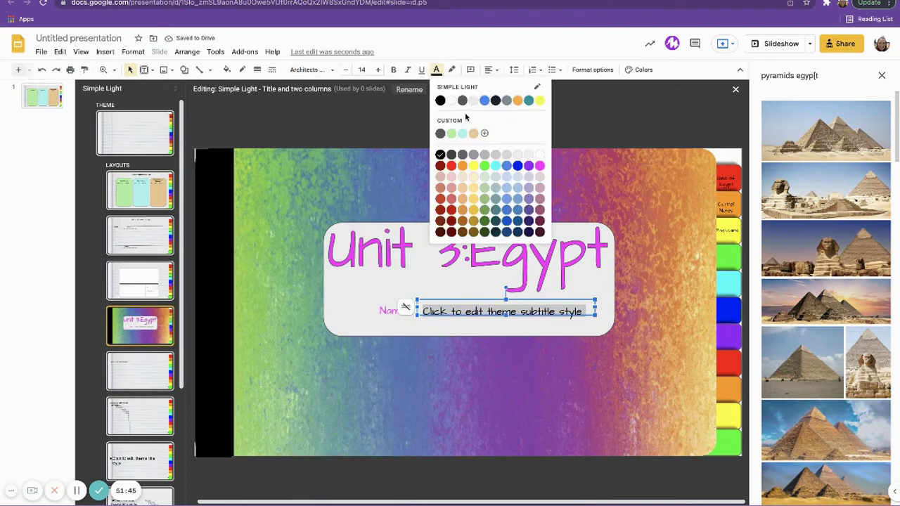
left_click(540, 167)
left_click(539, 176)
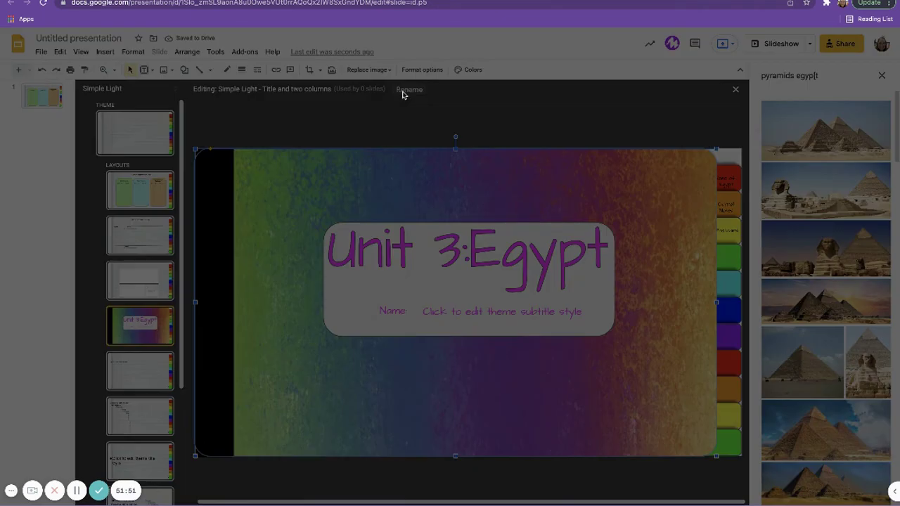
Step: Rename the notebook cover layout as "Cover"
left_click(407, 90)
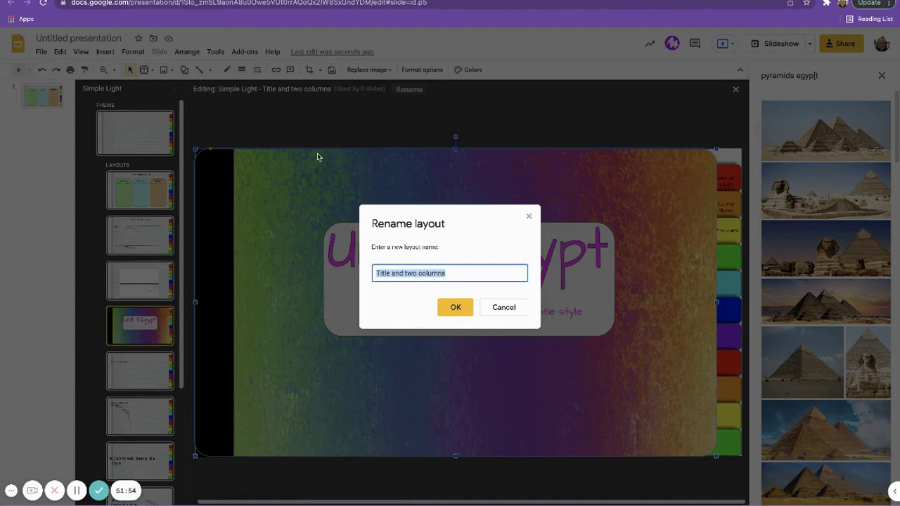
type("Cover")
right_click(275, 147)
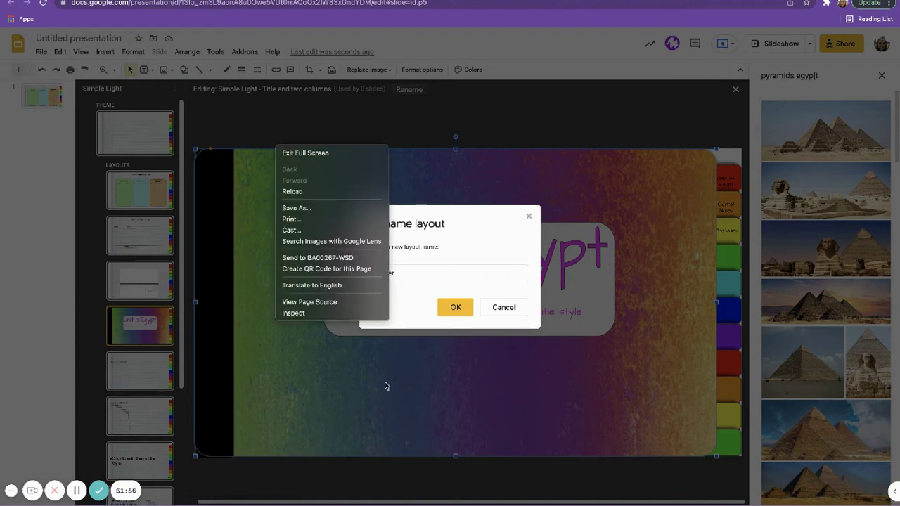
left_click(451, 307)
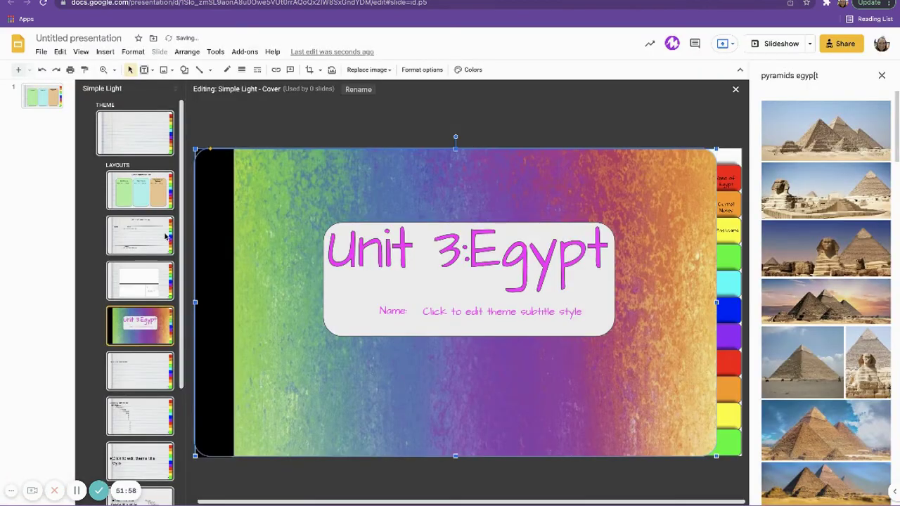
Step: Rename the Keywords, Notes and Summary layout as "Cornell"
left_click(134, 239)
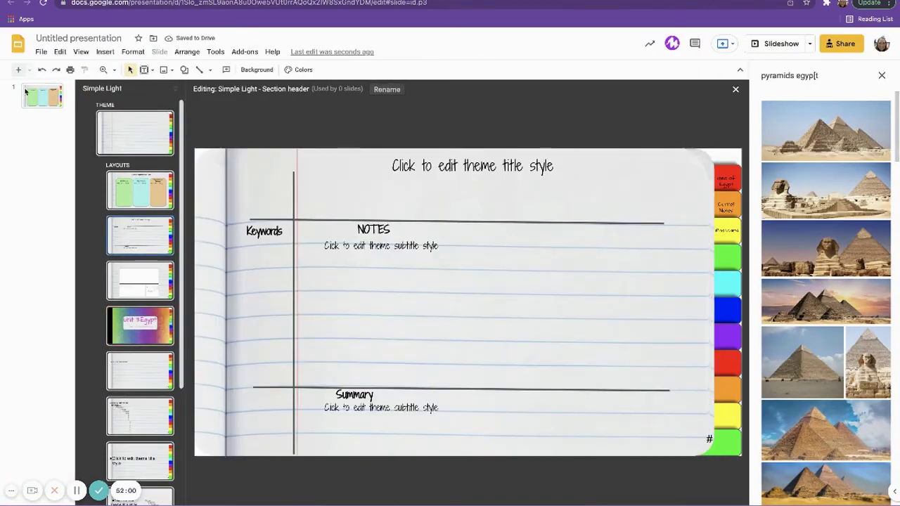
left_click(387, 89)
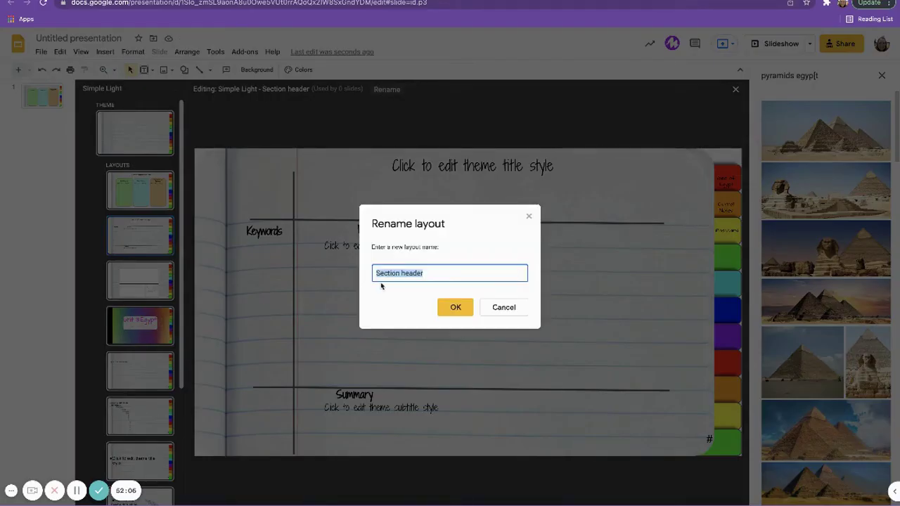
type("S")
type("ornell")
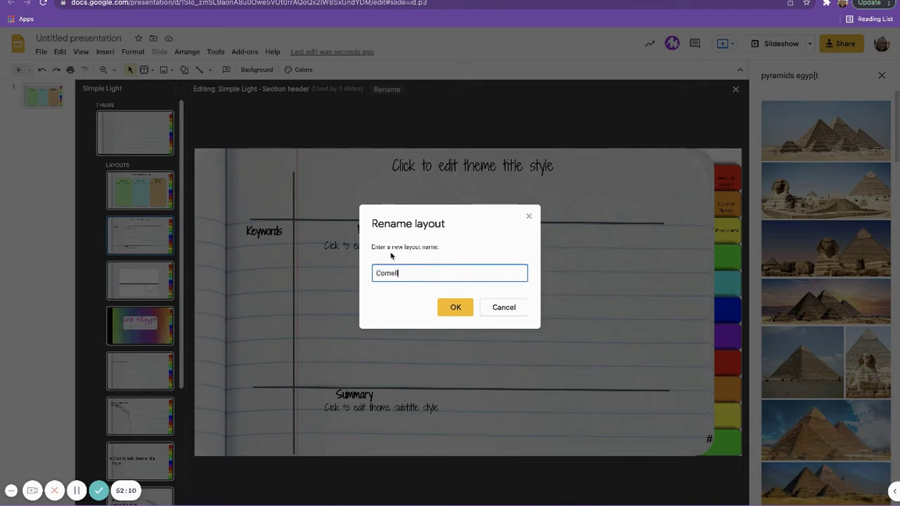
left_click(456, 315)
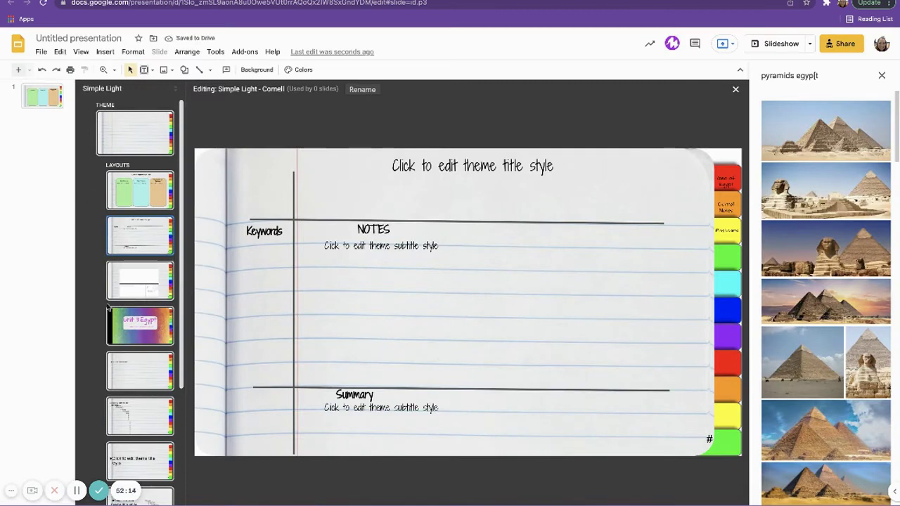
Step: Rename the layout with the stamp and "To:" area as "Postcard"
left_click(165, 269)
left_click(380, 90)
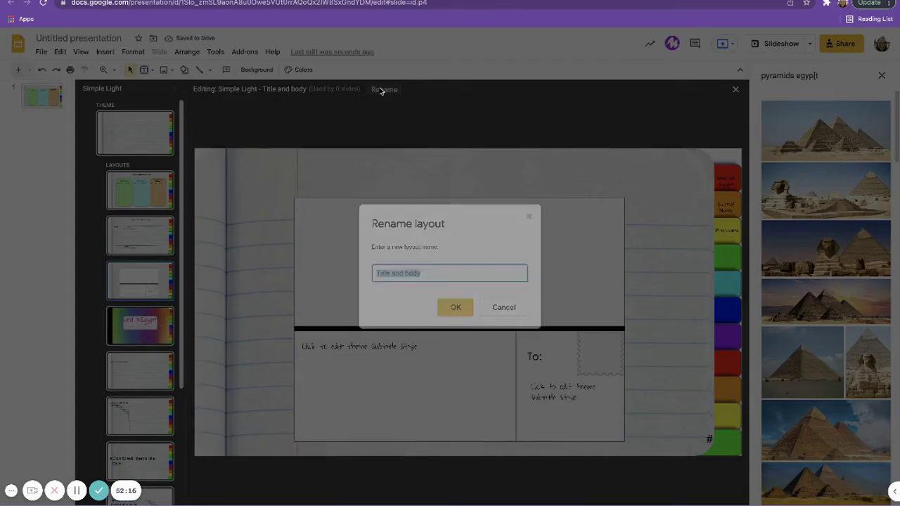
type("Postcard")
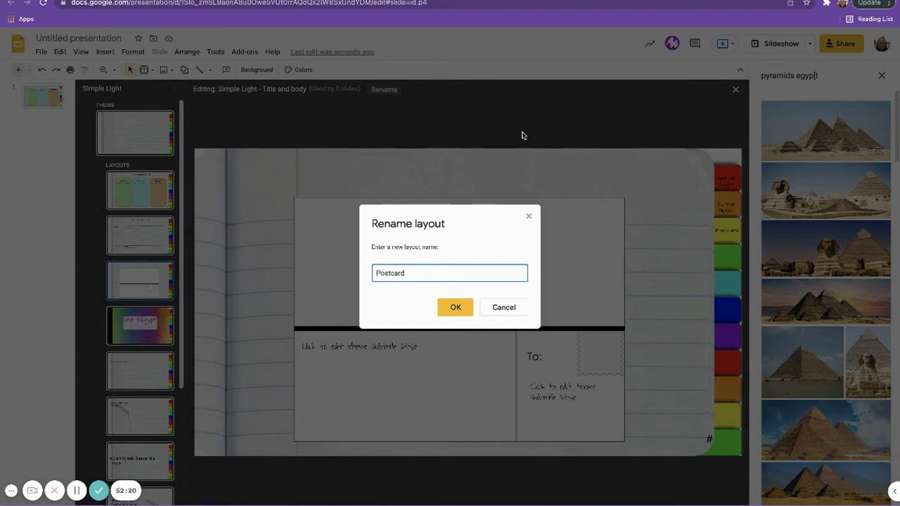
left_click(457, 307)
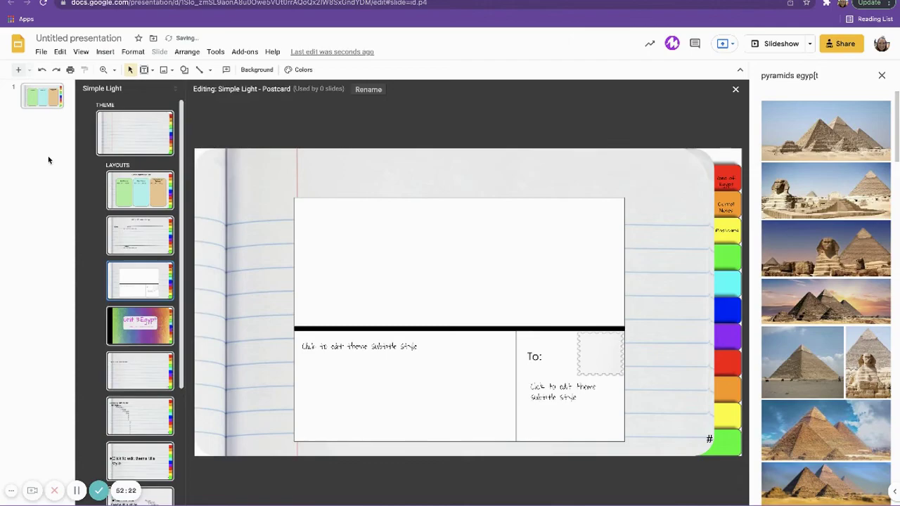
Step: Return to the presentation's slides, add a slide with the Cover layout and place it first
left_click(49, 157)
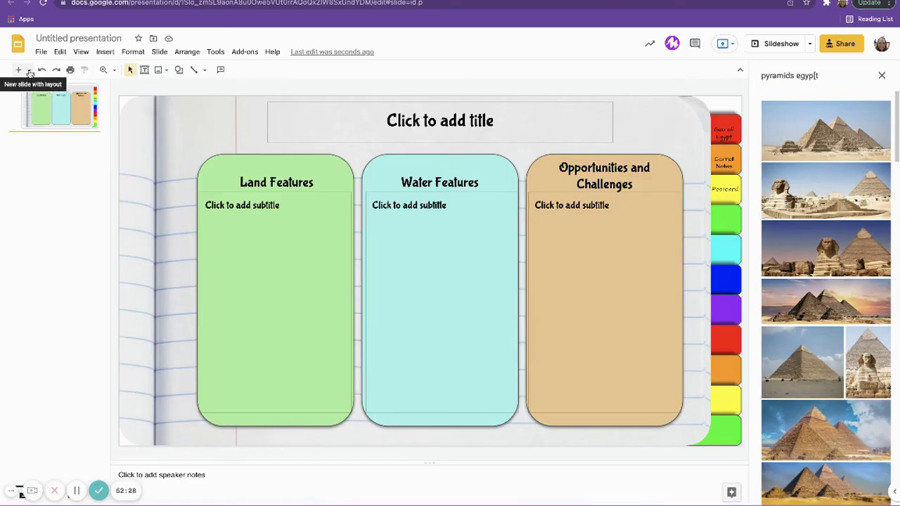
left_click(29, 70)
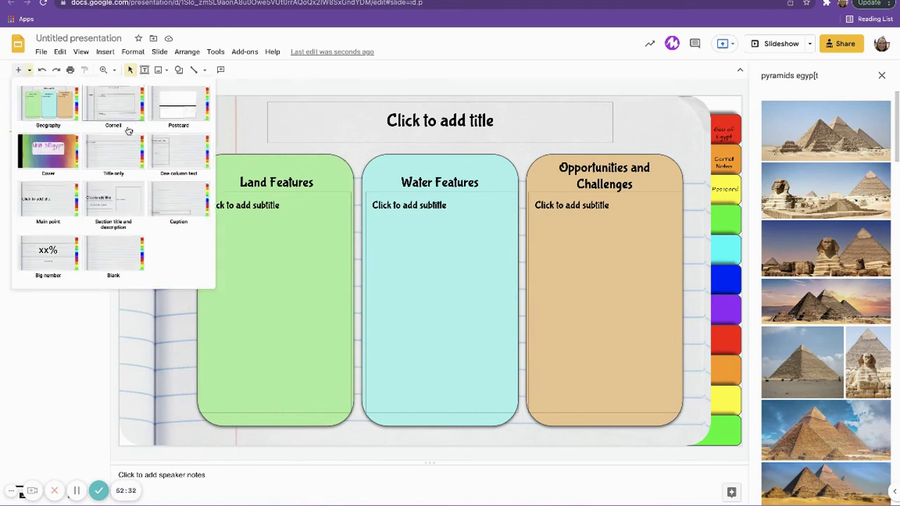
left_click(48, 151)
left_click_drag(83, 142, 83, 101)
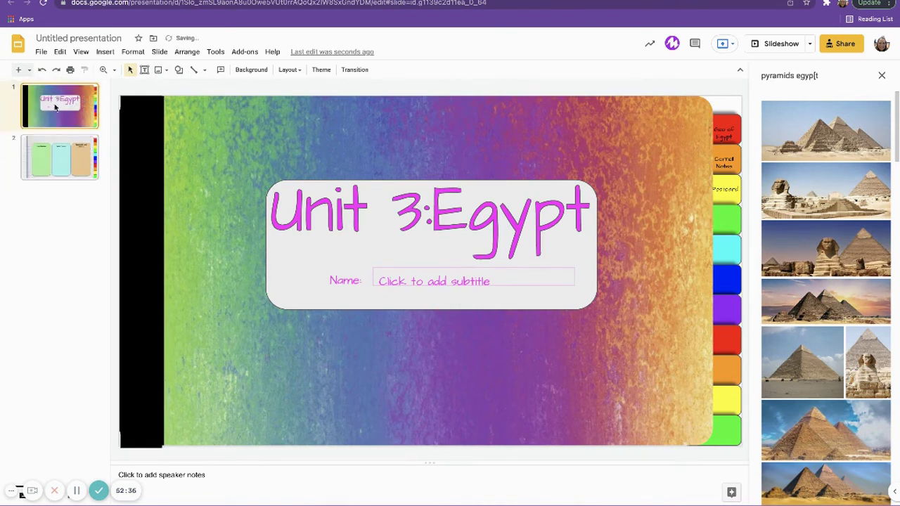
Step: Add a Cornell slide and a Postcard slide after the Geography slide
left_click(31, 199)
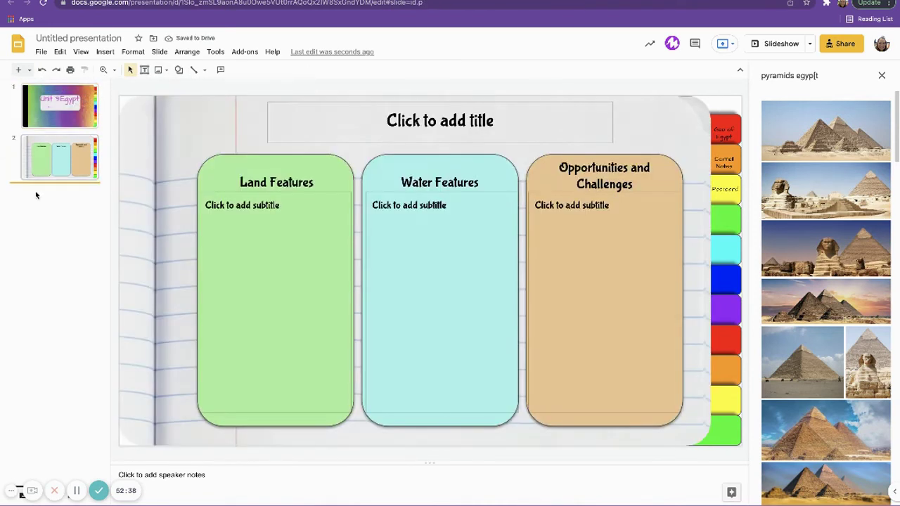
left_click(29, 69)
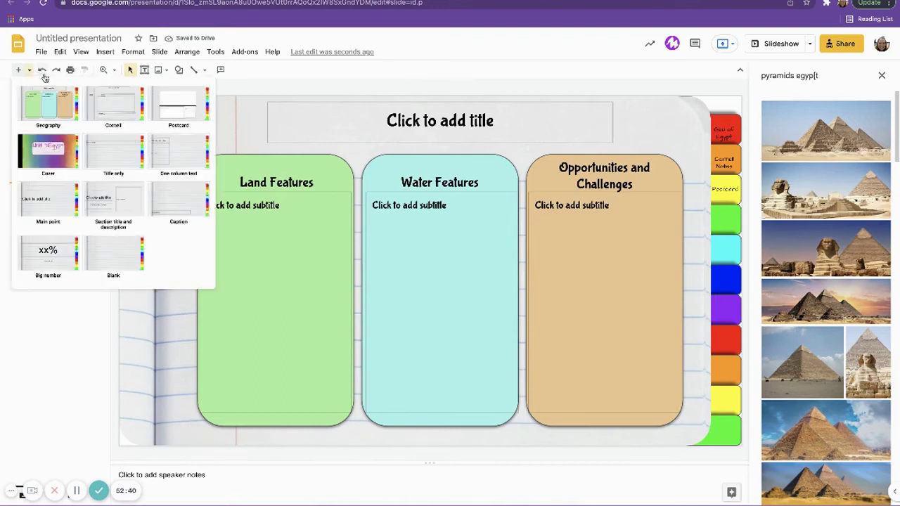
left_click(115, 114)
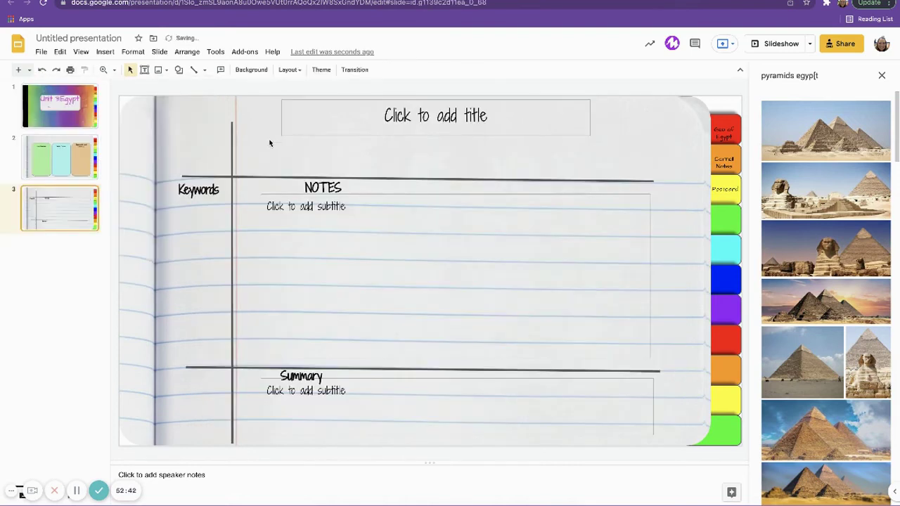
left_click(29, 70)
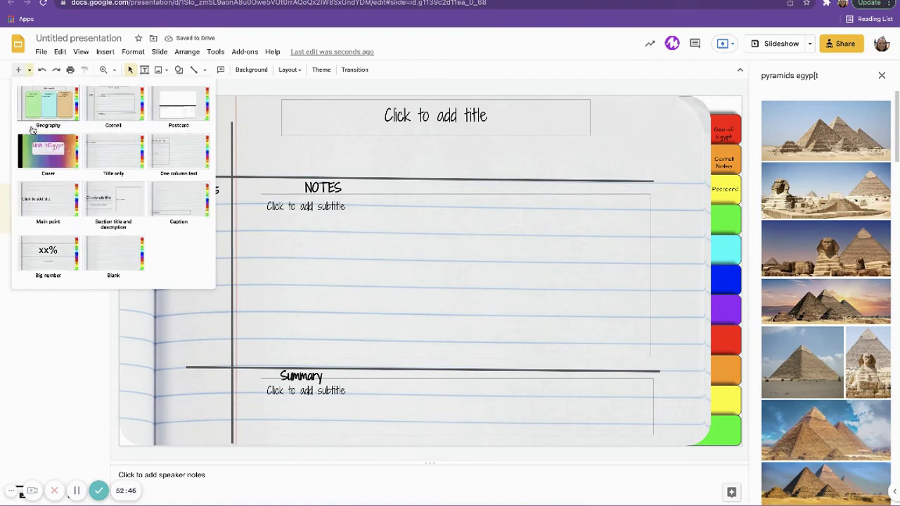
left_click(178, 105)
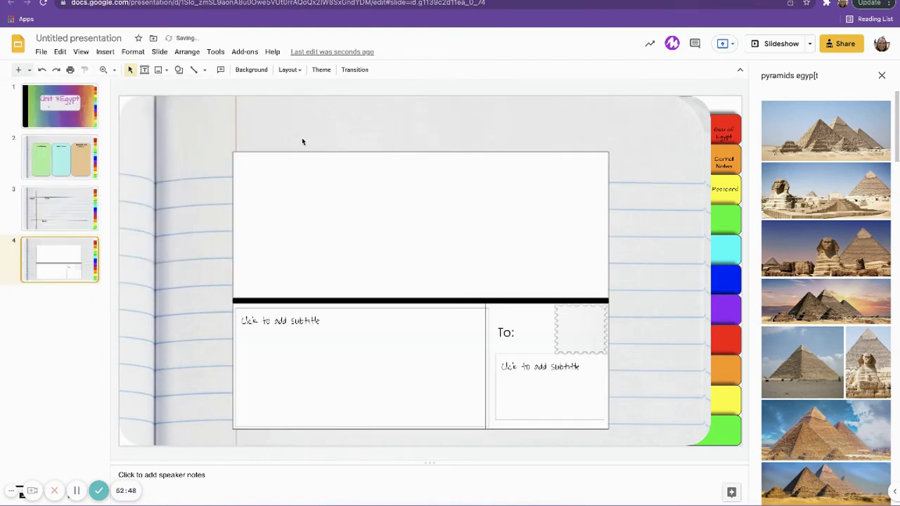
key("Up")
key("Up")
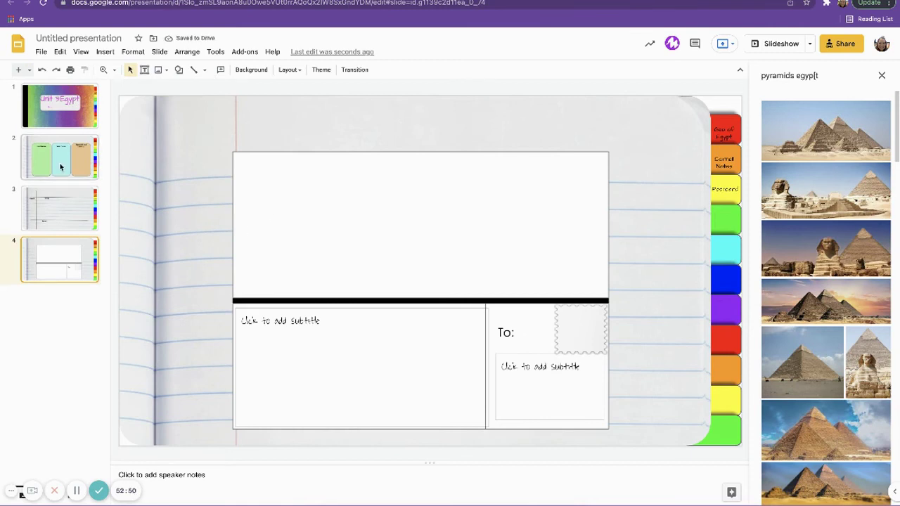
left_click(487, 126)
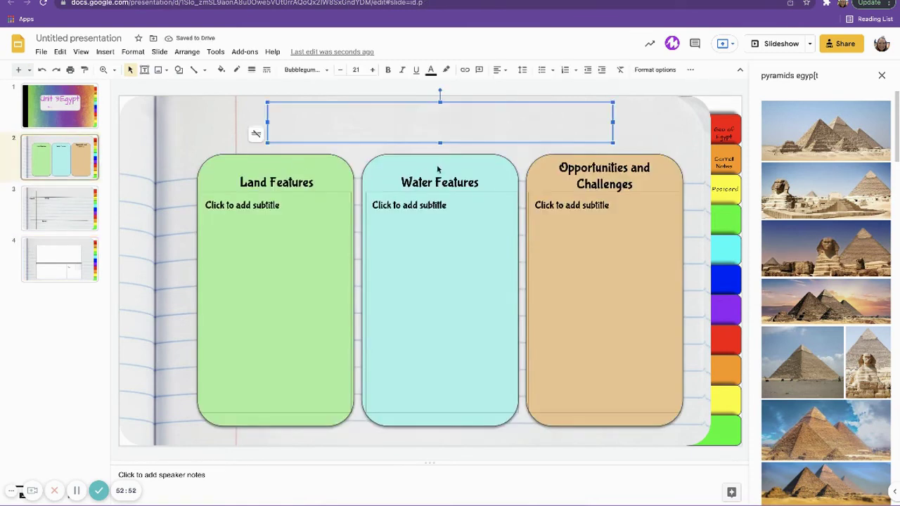
left_click(80, 203)
left_click(76, 253)
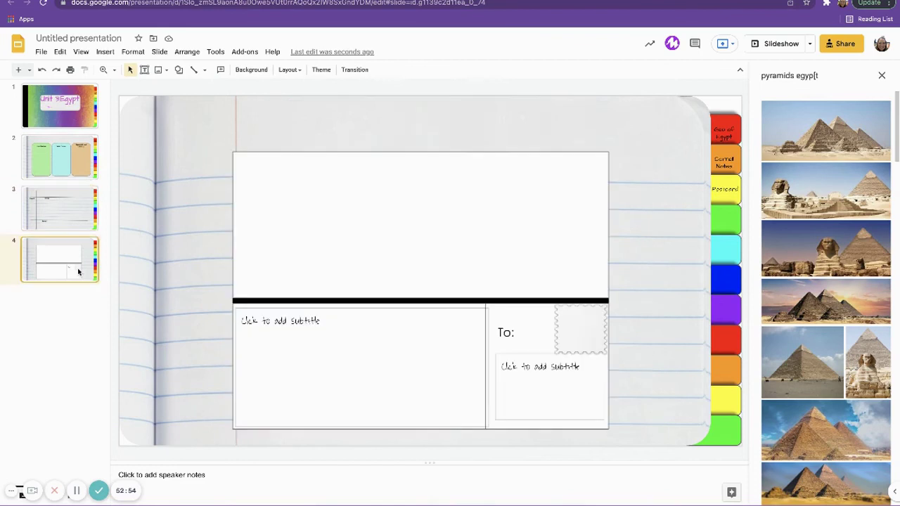
left_click(78, 211)
Step: Title the slide with the three feature columns "Geography of Egypt"
left_click(82, 165)
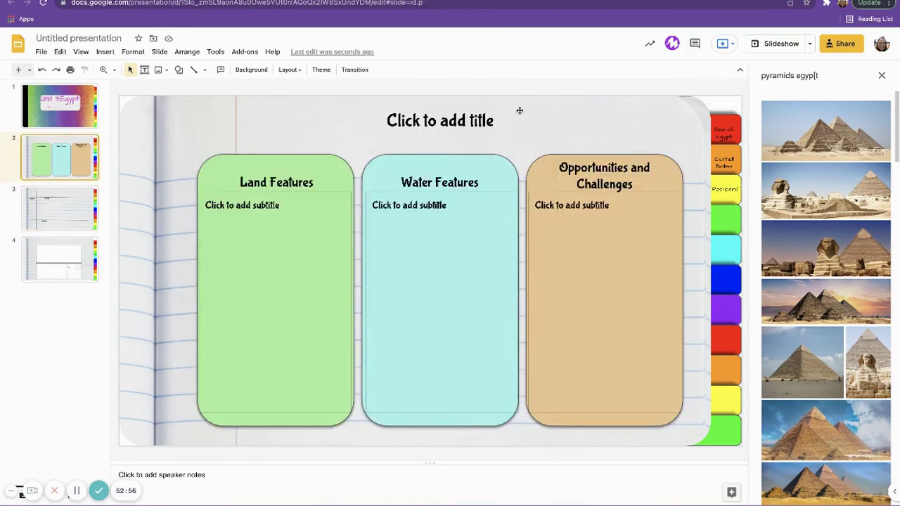
left_click(503, 120)
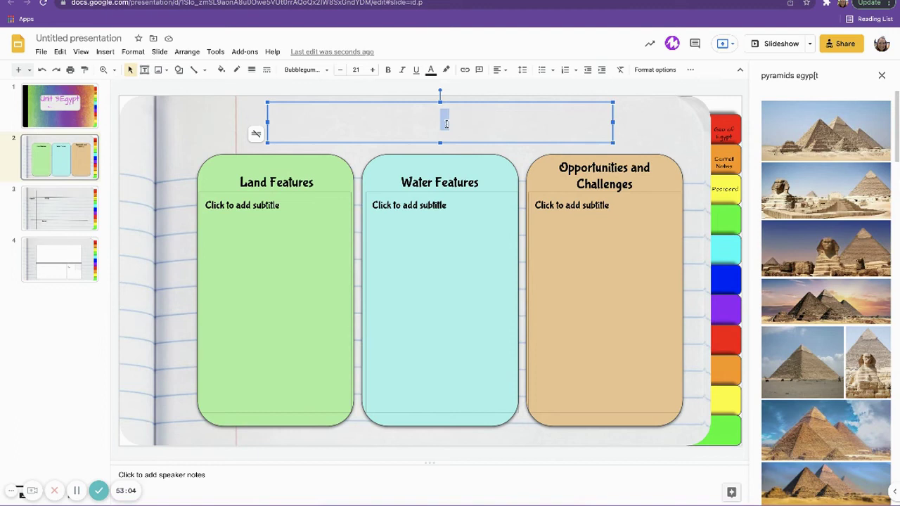
type("Geogralphy")
key("BackSpace")
key("BackSpace")
key("BackSpace")
key("BackSpace")
type("phy")
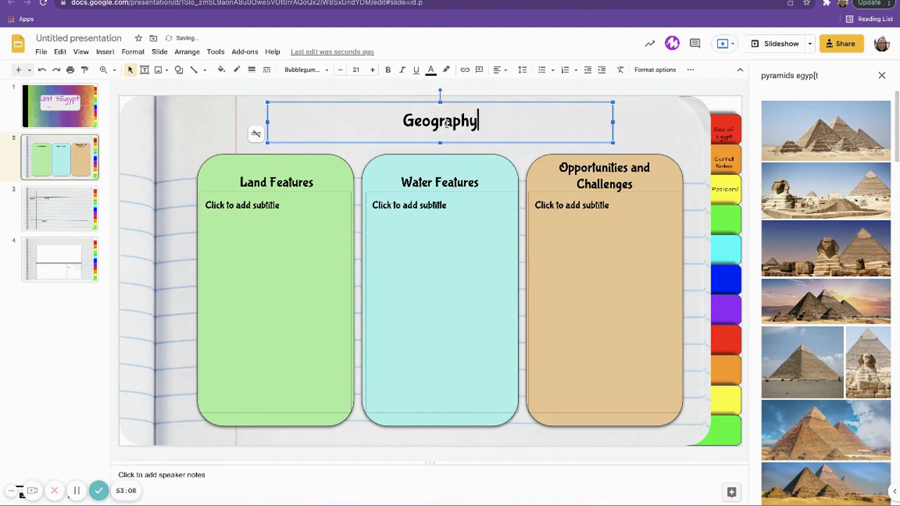
type(" of Egypt")
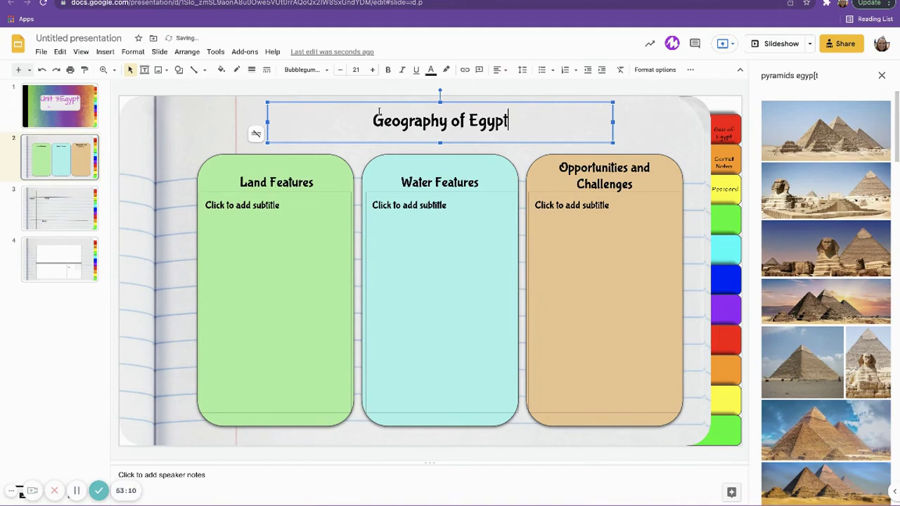
Step: Title the Keywords, Notes and Summary slide "Cornell Notes"
left_click(62, 207)
left_click(459, 128)
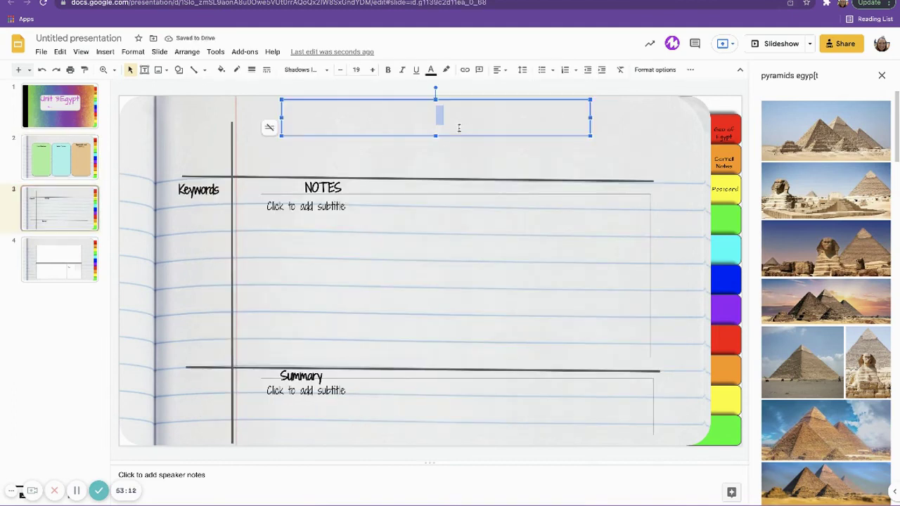
type("Cornell Notes")
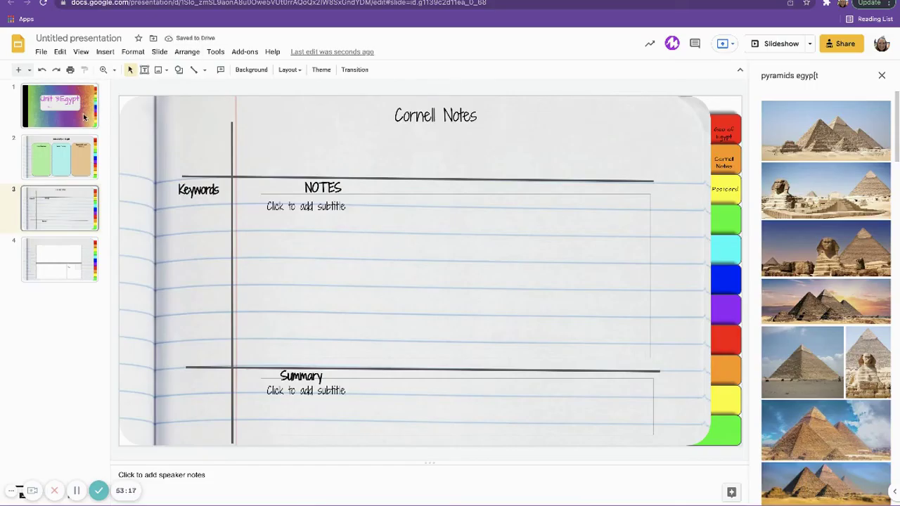
Step: Draw a rectangle on the cover slide that covers the red "Geo of Egypt" tab
left_click(84, 117)
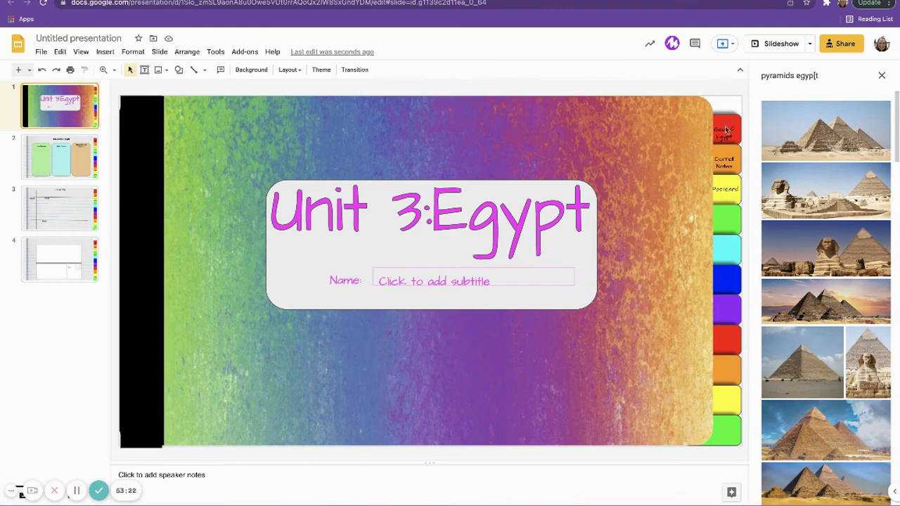
left_click(178, 69)
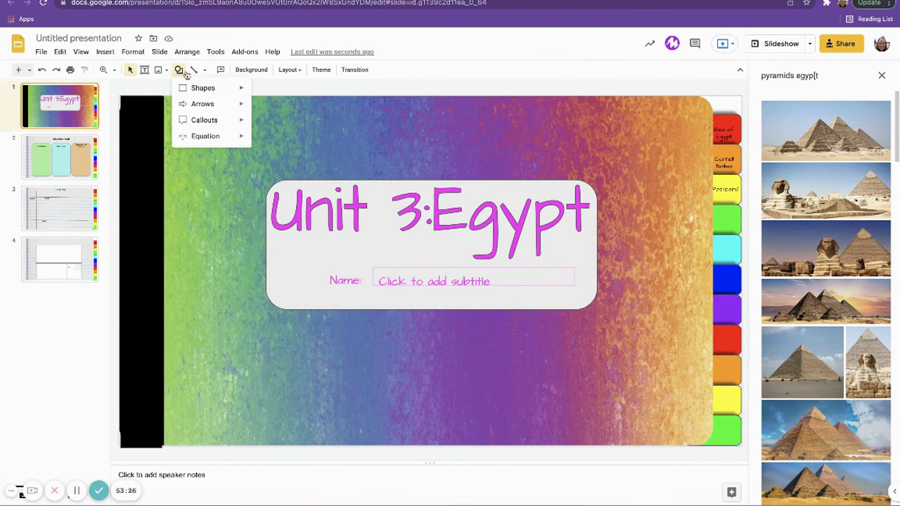
mouse_move(202, 91)
left_click(259, 91)
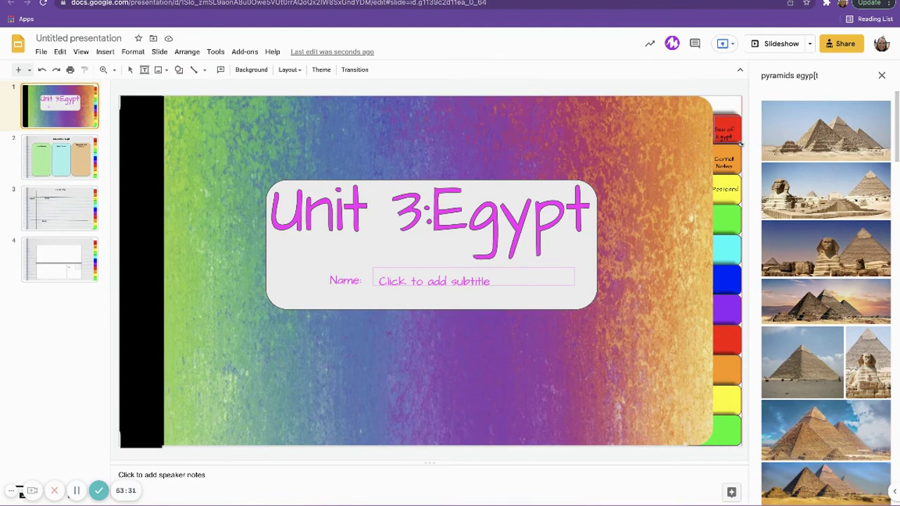
left_click_drag(739, 143, 714, 103)
Step: Make the rectangle's fill and border transparent and align it with the red tab
left_click(222, 70)
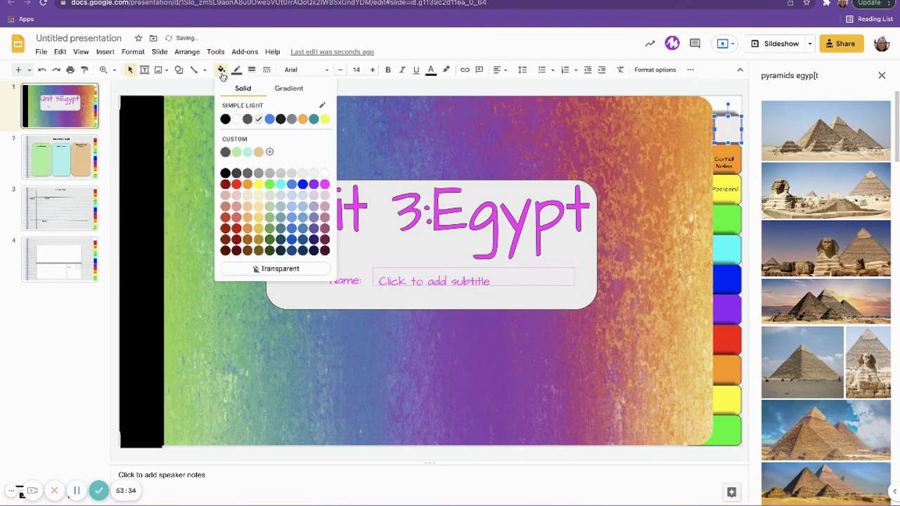
left_click(283, 269)
left_click(236, 70)
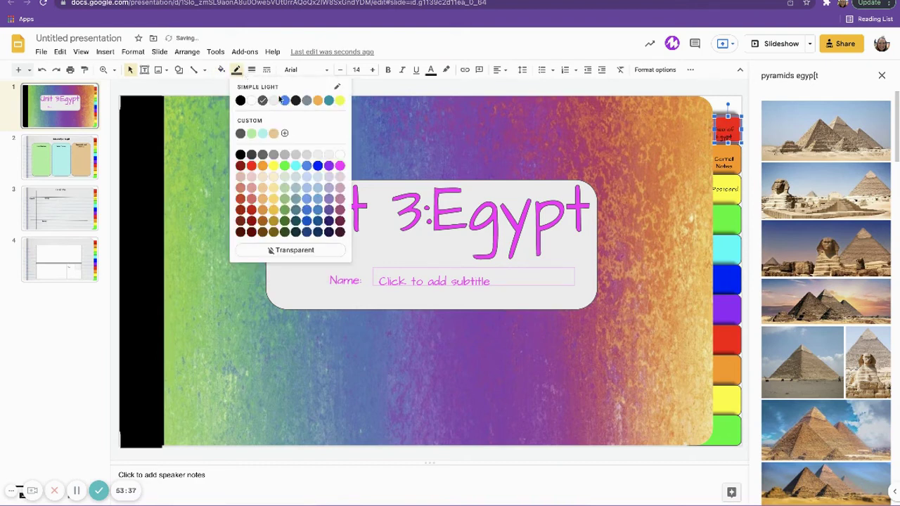
left_click(299, 254)
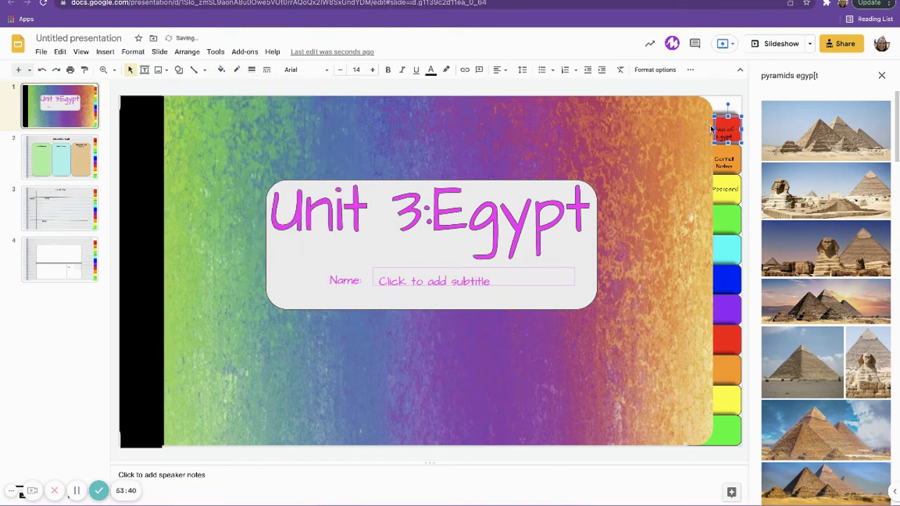
left_click_drag(718, 123, 717, 123)
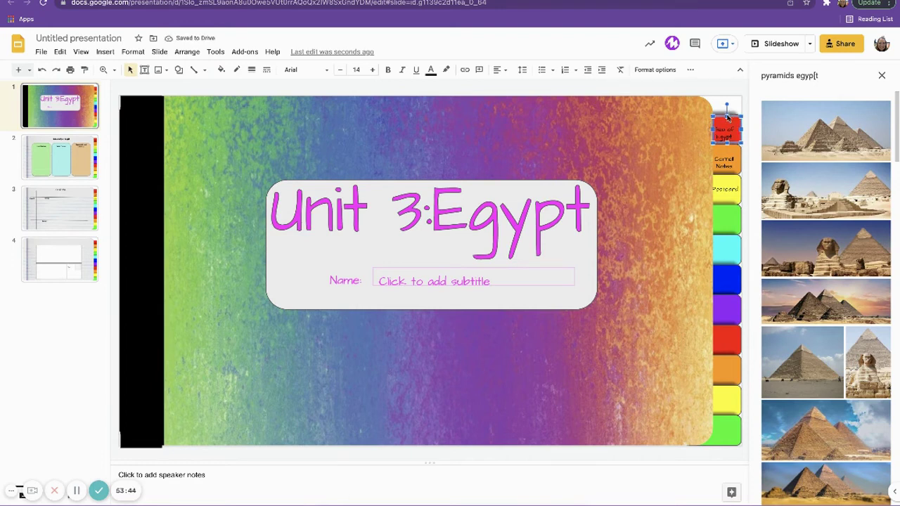
Step: Link the transparent rectangle on the red tab to Slide 2: Geography of Egypt
key("ctrl+k")
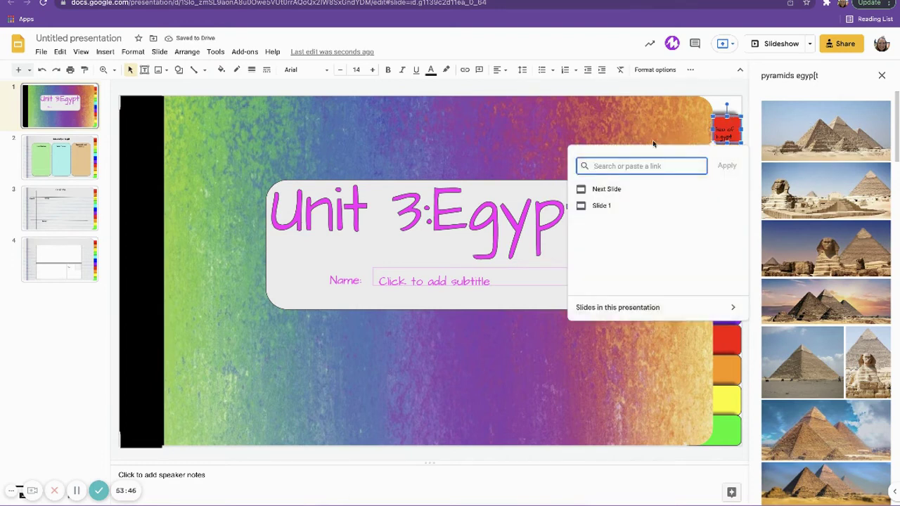
left_click(625, 308)
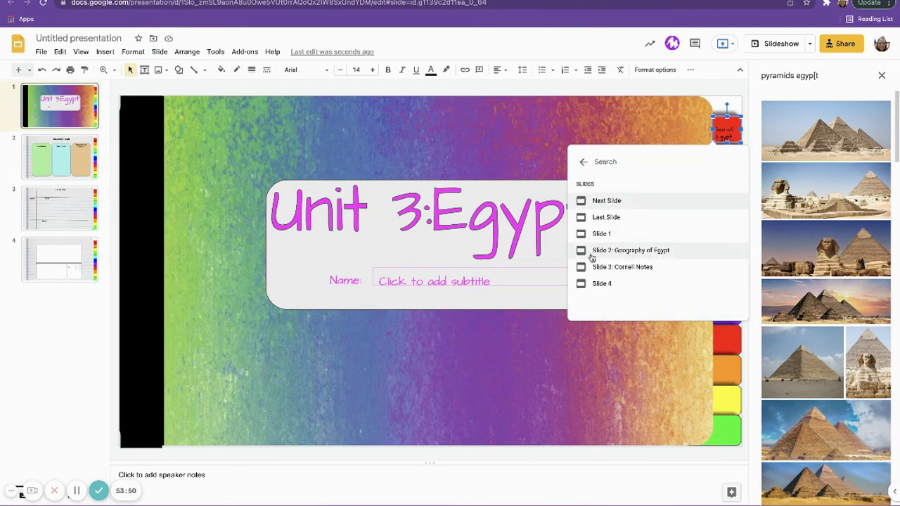
left_click(633, 251)
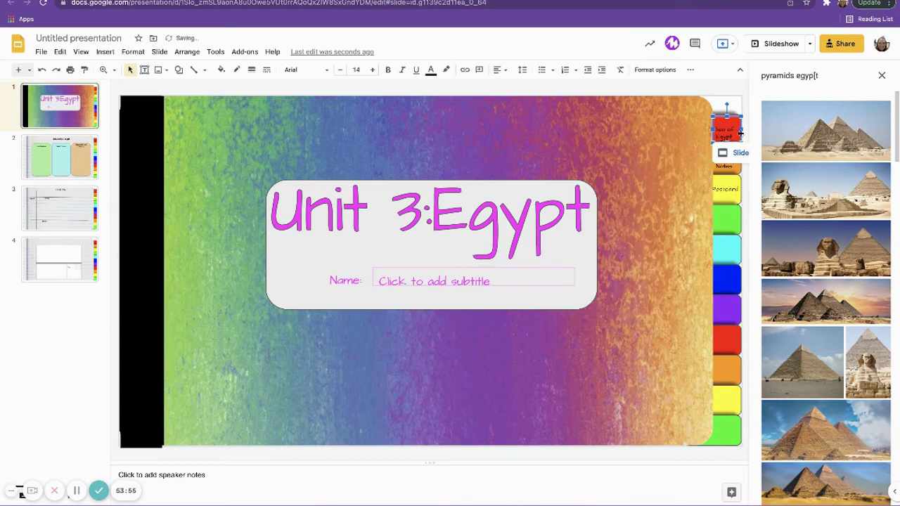
left_click(730, 184)
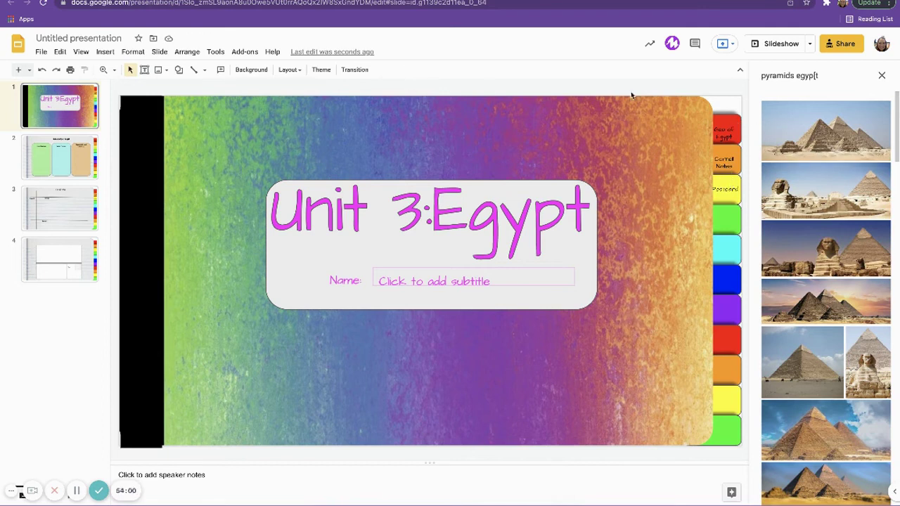
Step: Place a copy of the transparent rectangle over the orange "Cornell Notes" tab and link it to Slide 3: Cornell Notes
left_click(728, 129)
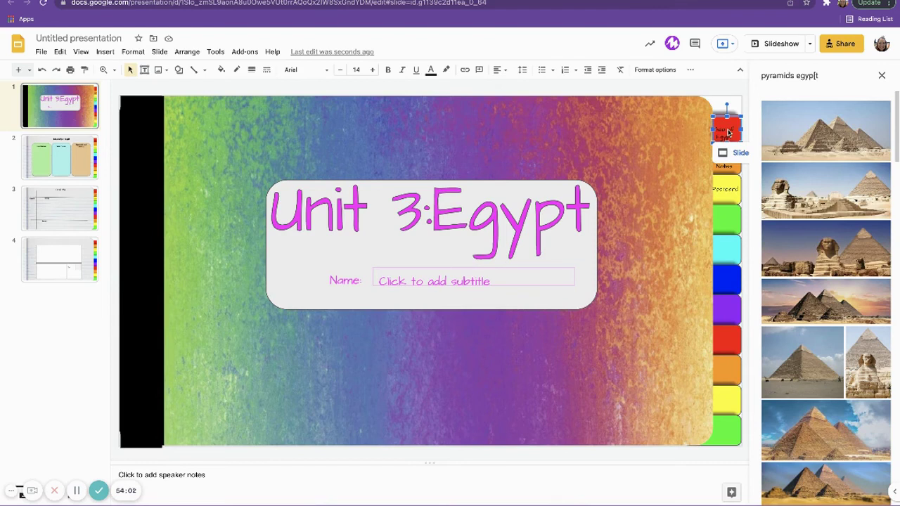
scroll(728, 133, "right", 3)
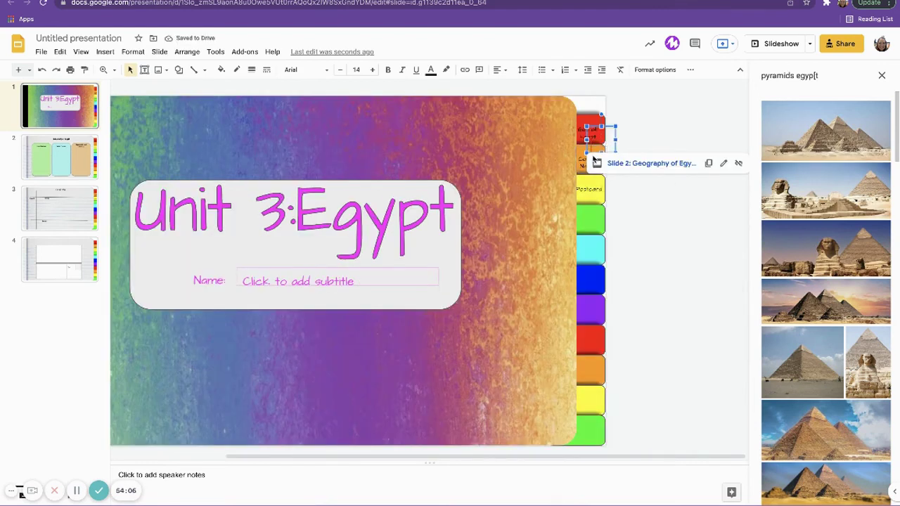
left_click(596, 159)
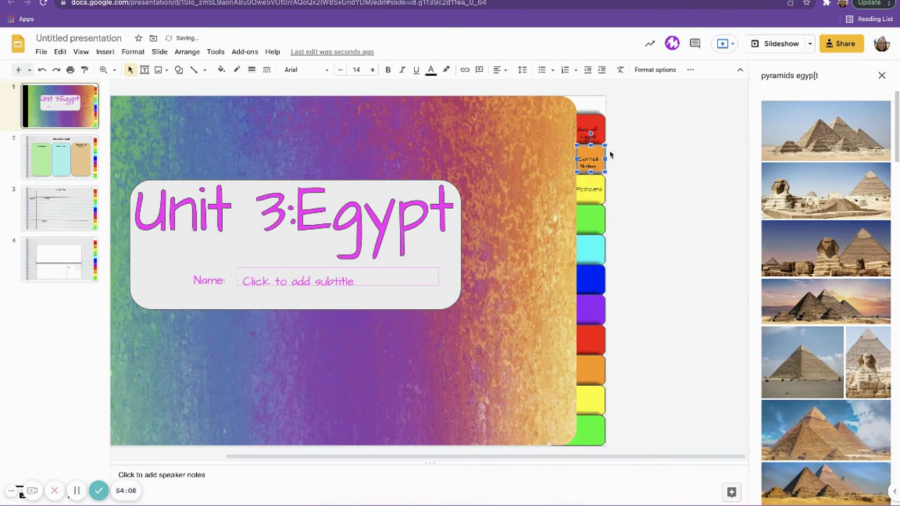
mouse_move(601, 160)
left_mouse_down()
mouse_move(609, 159)
mouse_move(608, 176)
mouse_move(597, 189)
mouse_move(597, 164)
left_mouse_up()
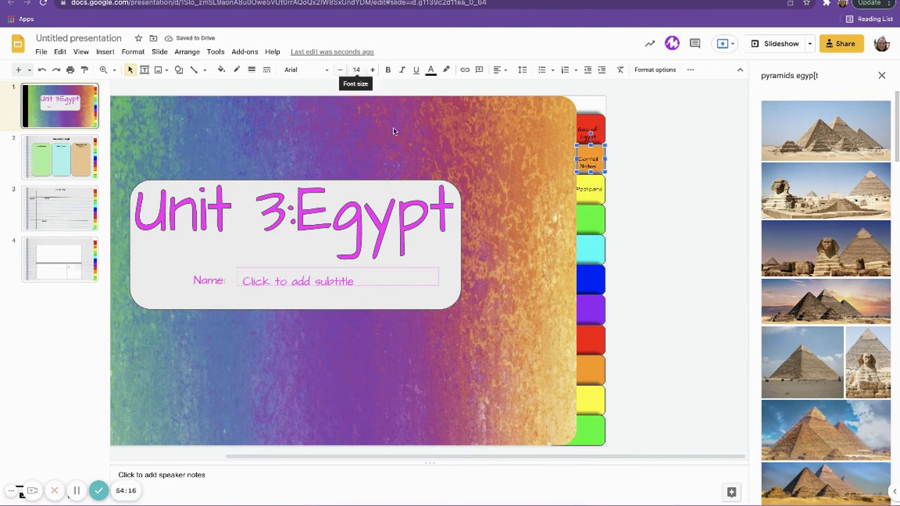
key("ctrl+k")
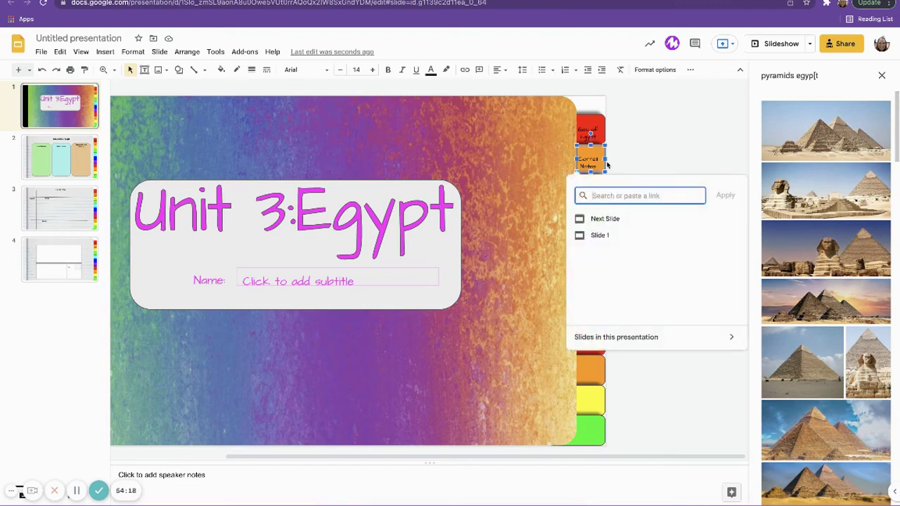
left_click(639, 336)
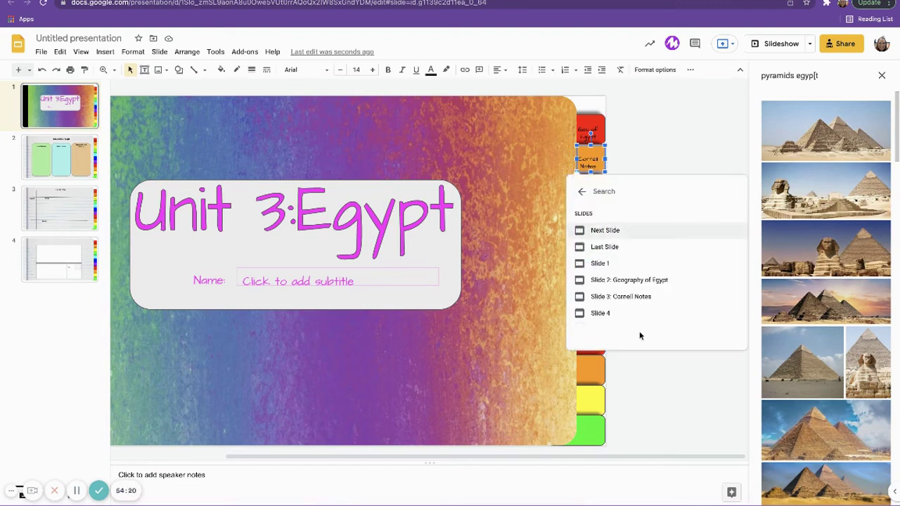
left_click(620, 296)
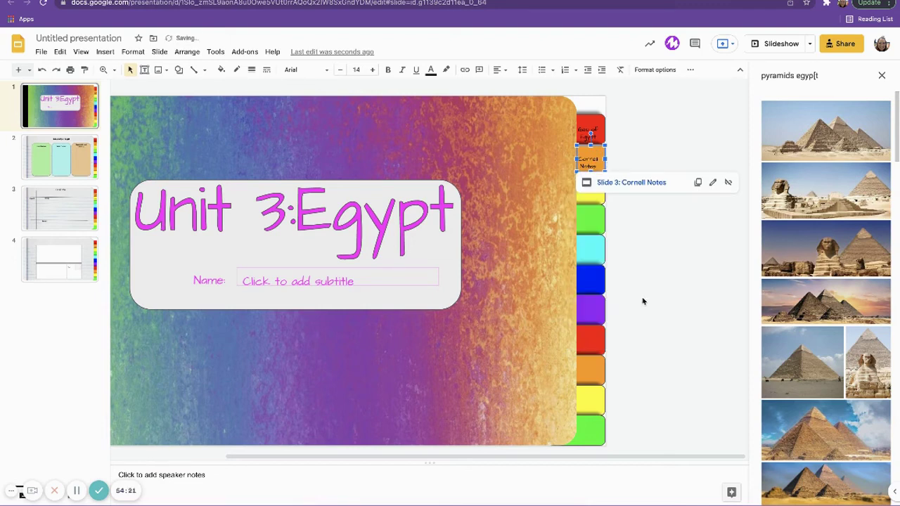
Step: Place another transparent rectangle over the yellow "Postcard" tab and link it to Slide 4
left_click(678, 222)
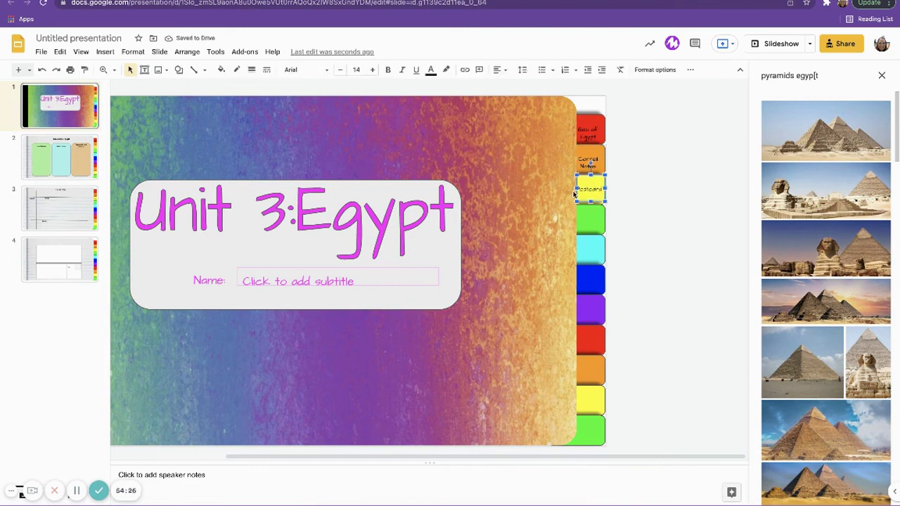
key("ctrl+k")
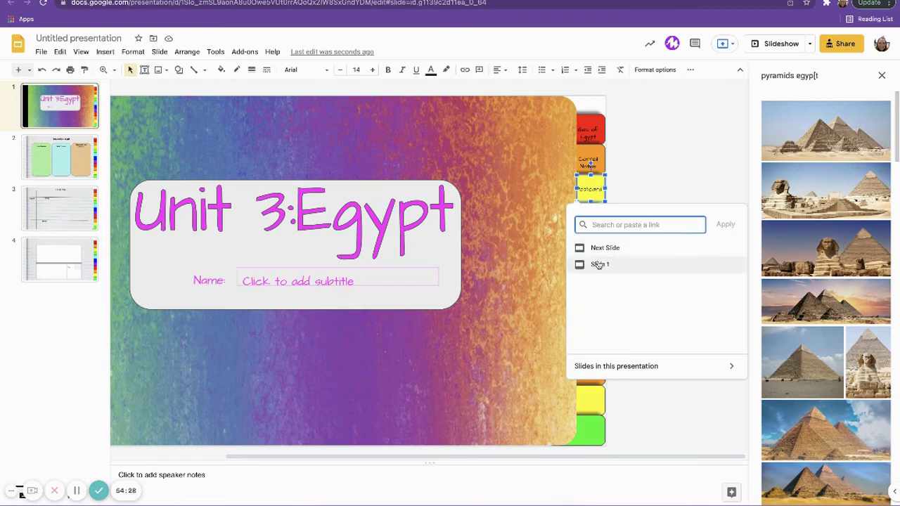
left_click(621, 367)
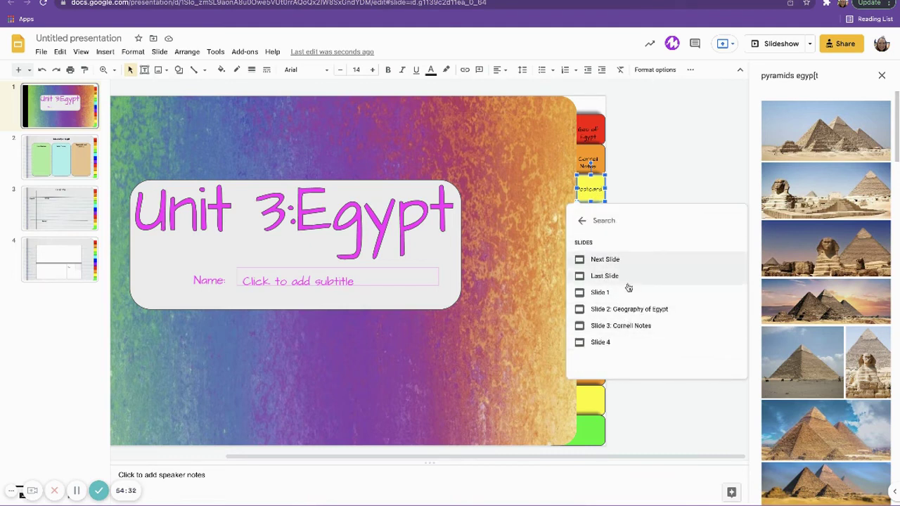
left_click(606, 349)
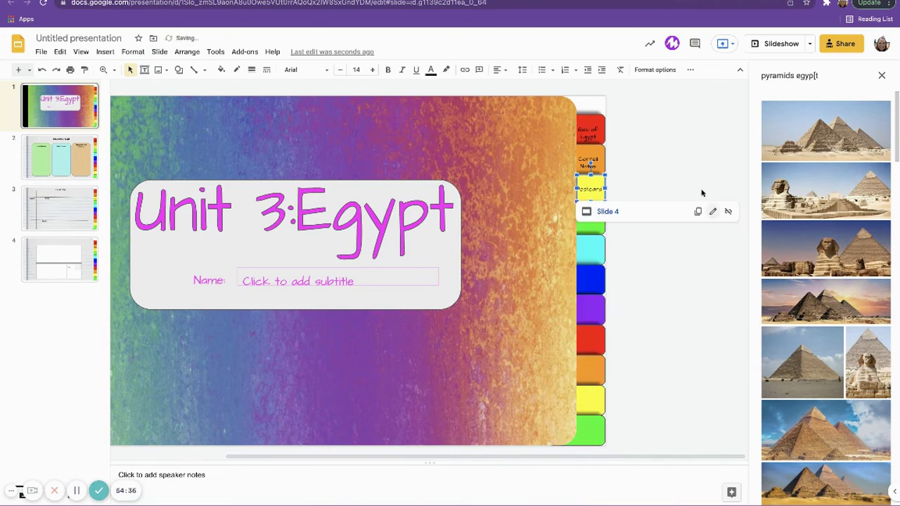
left_click(617, 99)
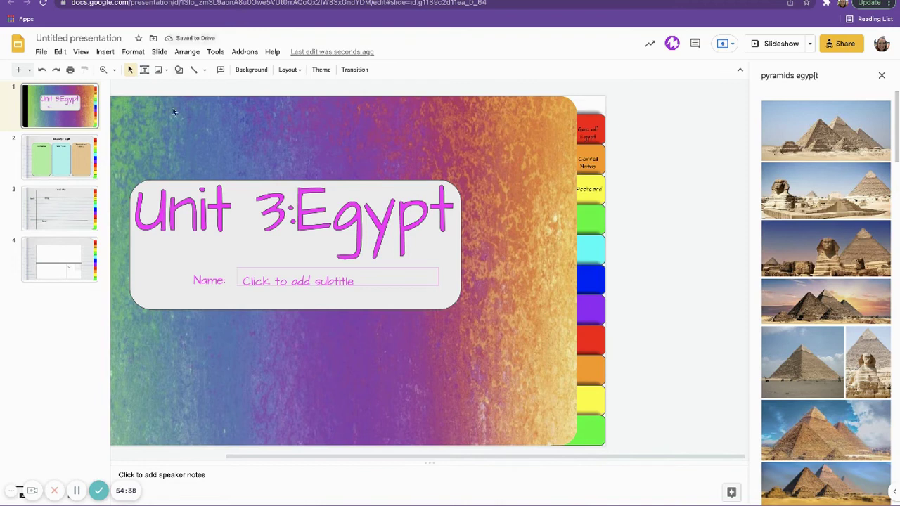
Step: Copy the three transparent linked rectangles from slide 1's tabs onto the same tabs on slides 2, 3 and 4
left_click_drag(589, 100, 608, 439)
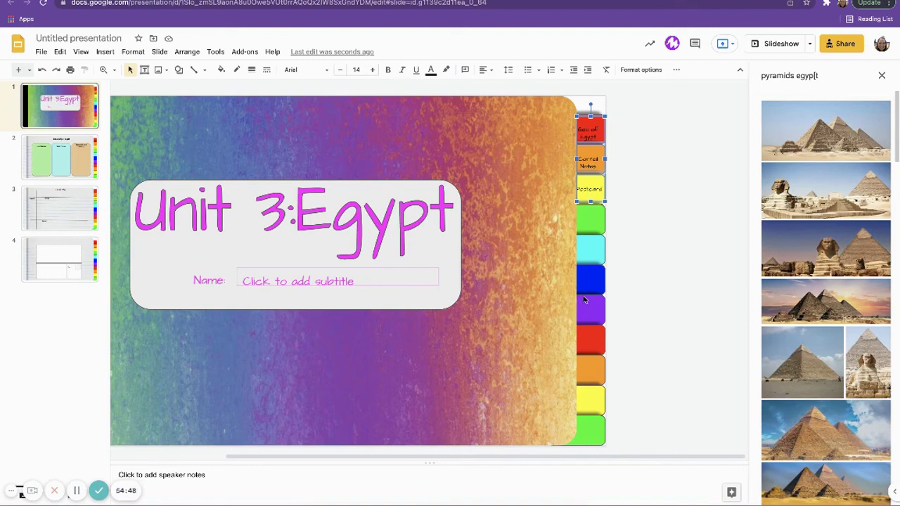
left_click(61, 156)
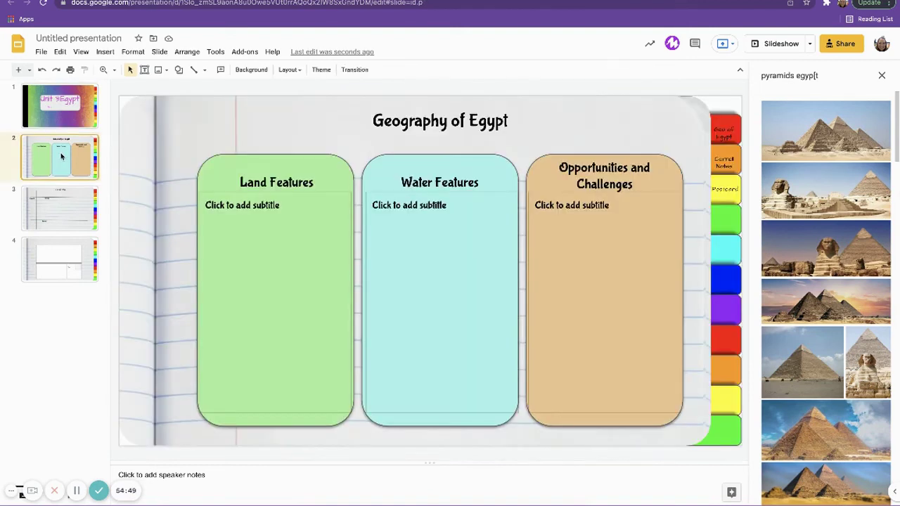
left_click(59, 223)
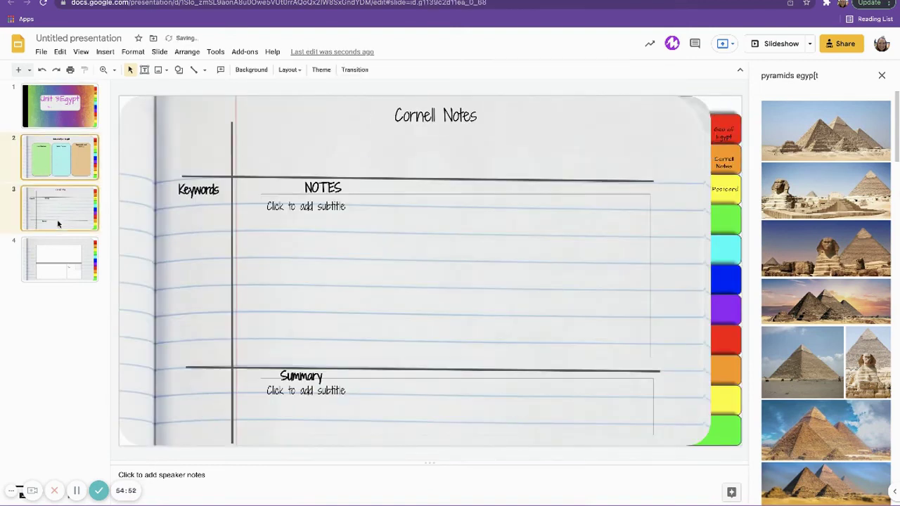
left_click(60, 257)
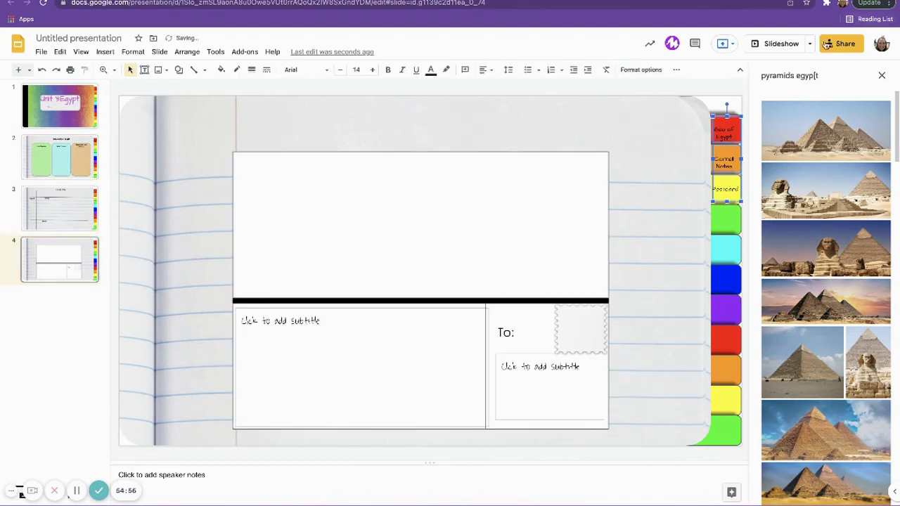
Step: Present from slide 4 to test the "Cornell Notes" and "Postcard" tab links, and close the image search results
left_click(782, 51)
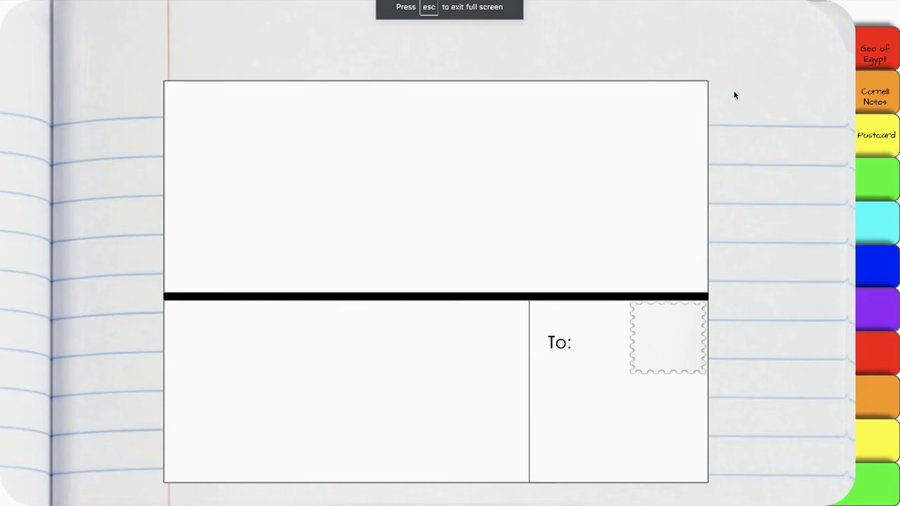
left_click(874, 104)
left_click(881, 132)
left_click(891, 96)
left_click(889, 136)
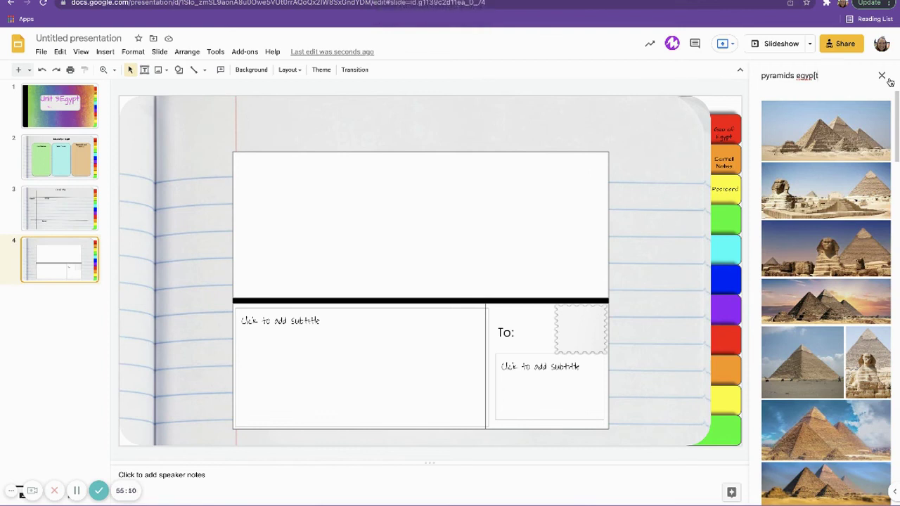
left_click(883, 77)
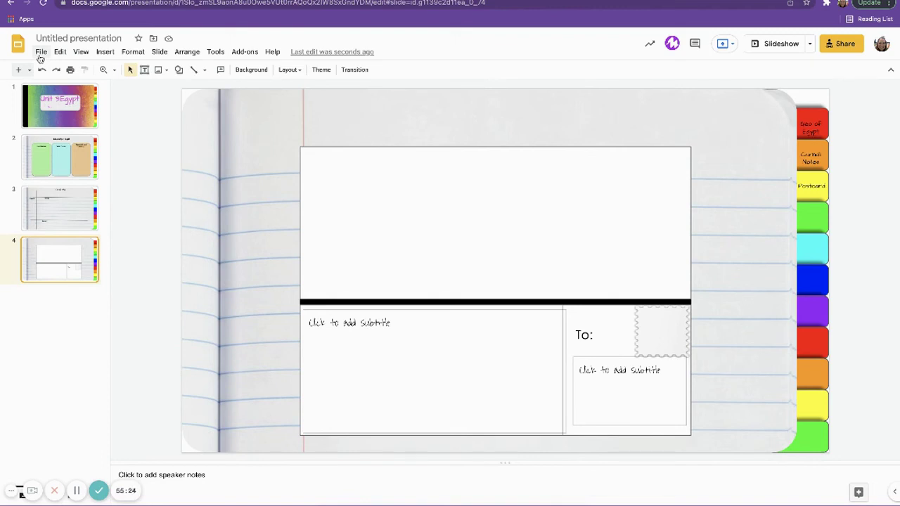
Step: Remove the title placeholder from the "Title only" layout in the theme
left_click(159, 52)
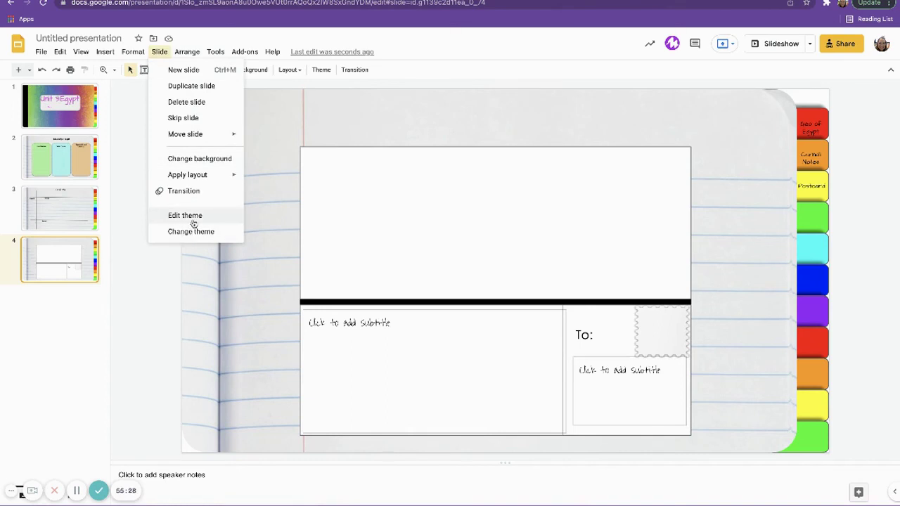
left_click(192, 221)
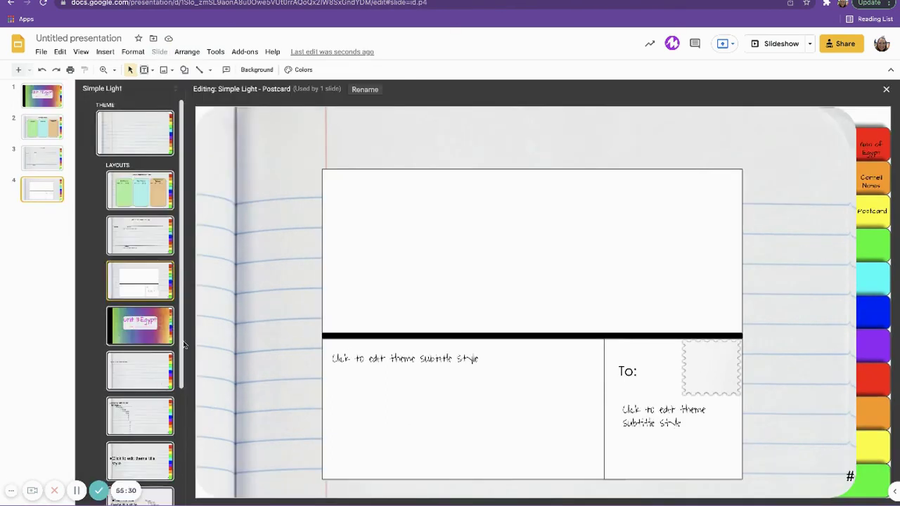
left_click(167, 358)
left_click(301, 207)
left_click_drag(301, 207, 406, 170)
key("Delete")
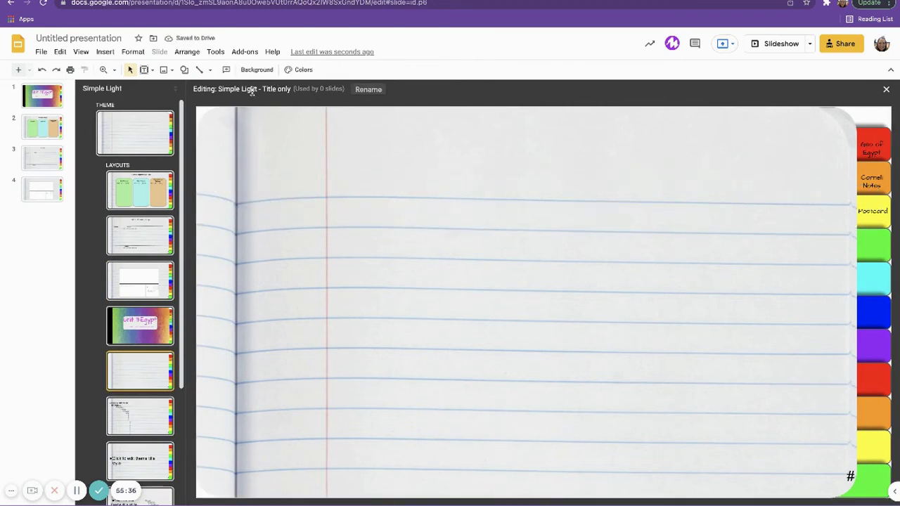
Step: Rename the "Title only" layout as "Pharoahs"
left_click(377, 91)
type("Pharoahs")
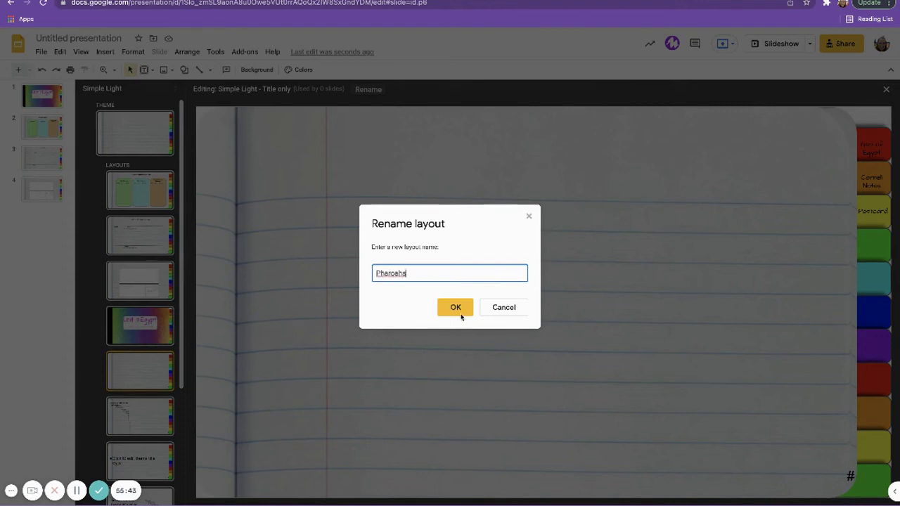
left_click(455, 307)
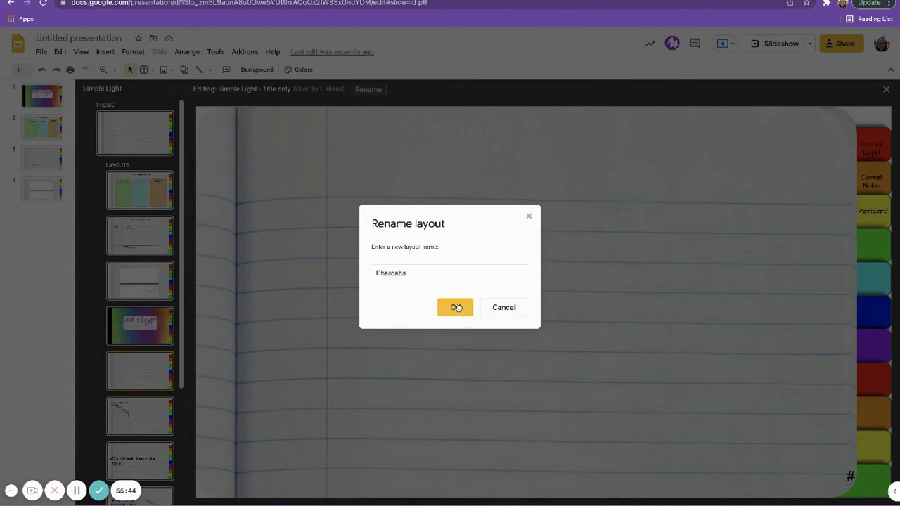
Step: Clear the title and body placeholders from the "One column text" layout
left_click(149, 431)
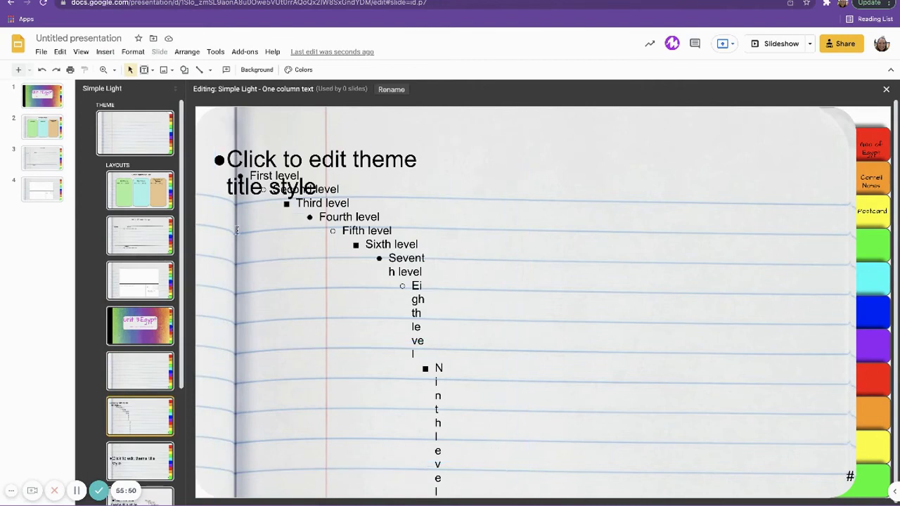
left_click_drag(215, 132, 568, 471)
key("Delete")
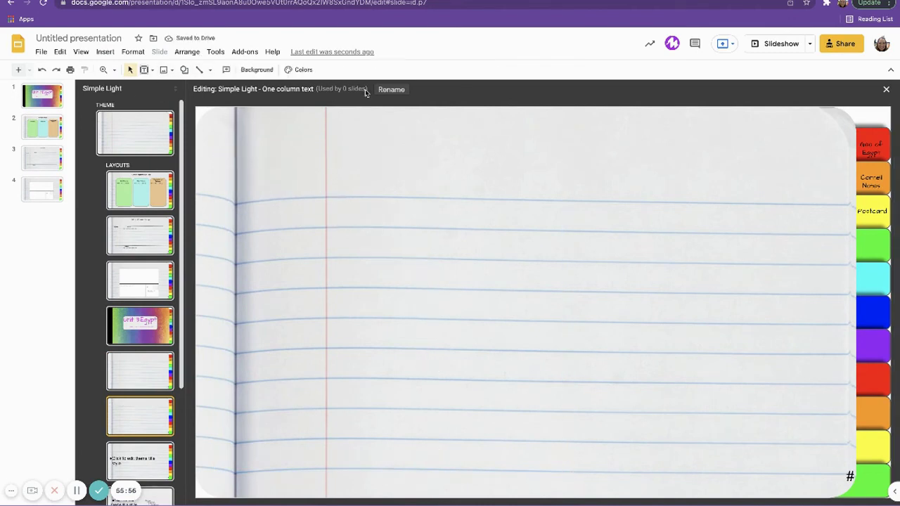
Step: Rename the "One column text" layout as "Cartouche"
left_click(386, 90)
left_click(406, 164)
left_click(431, 275)
left_click_drag(435, 274, 347, 275)
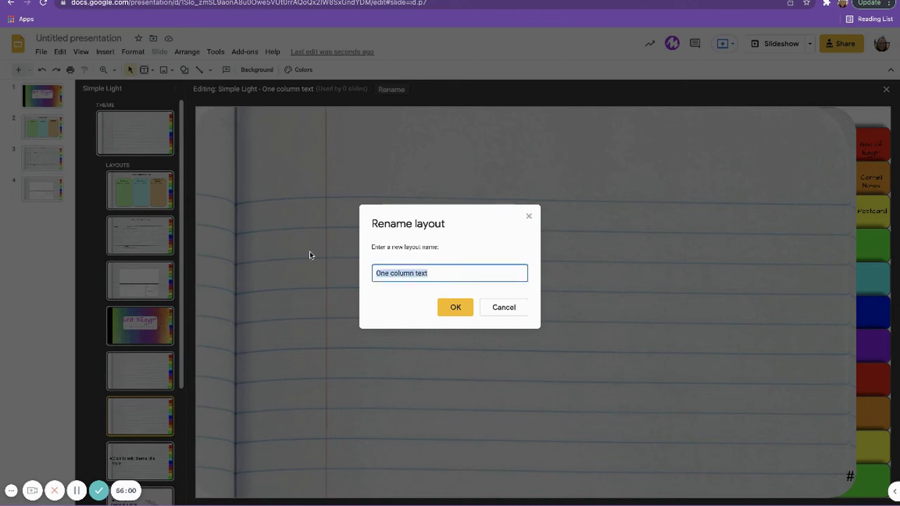
type("Cartouch")
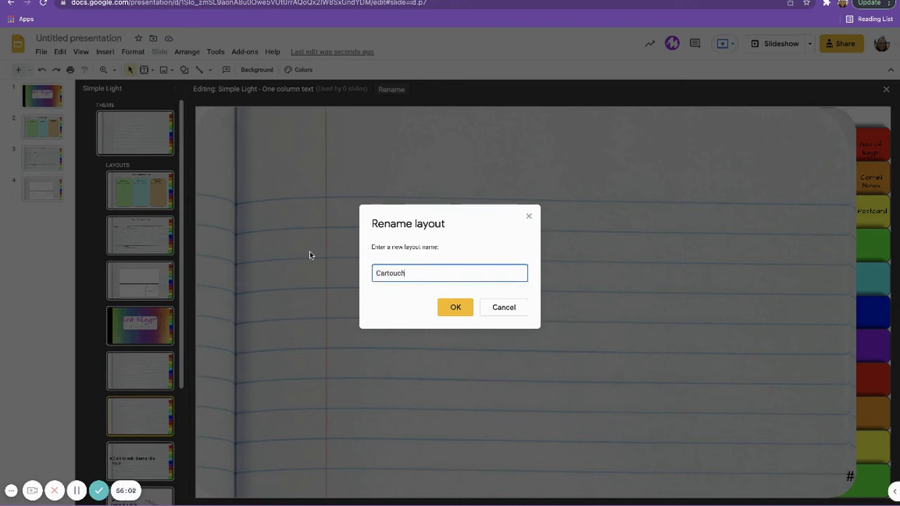
type("e")
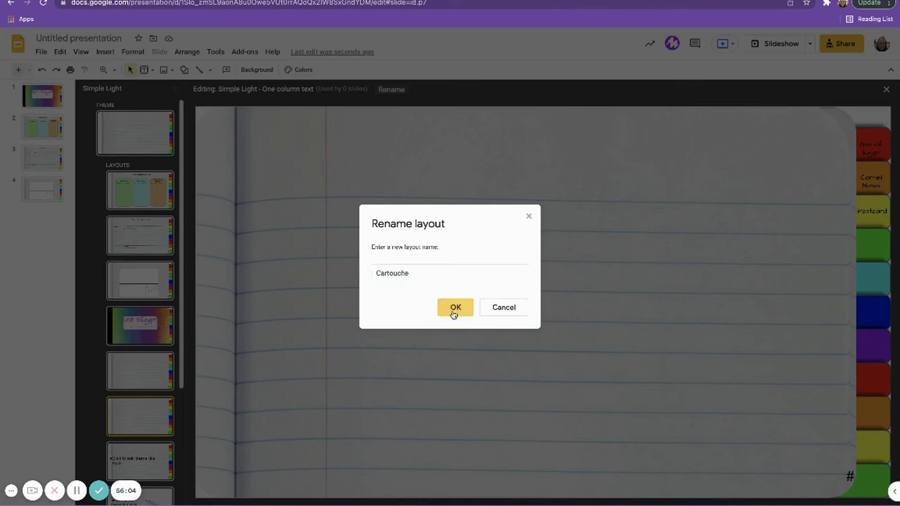
left_click(454, 310)
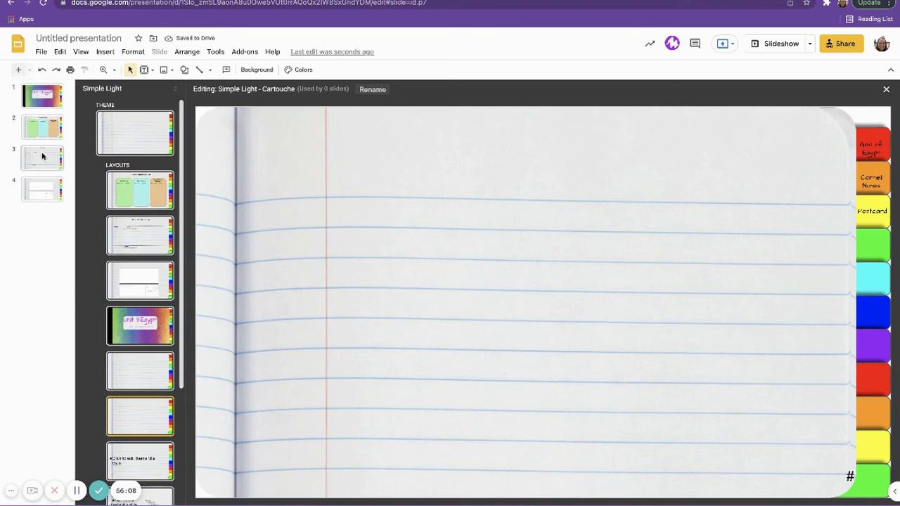
Step: Add a slide with the "Pharoahs" layout and another with the "Cartouche" layout after slide 4
left_click(43, 189)
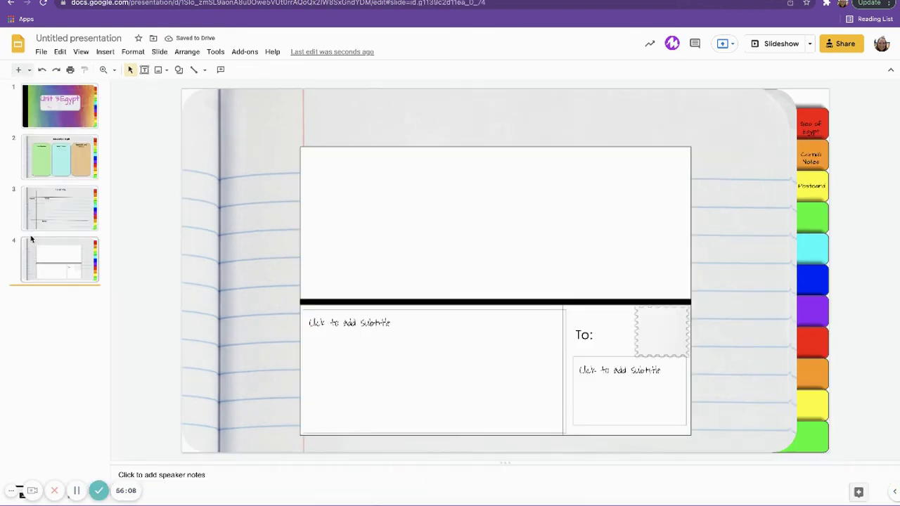
left_click(29, 69)
left_click(110, 151)
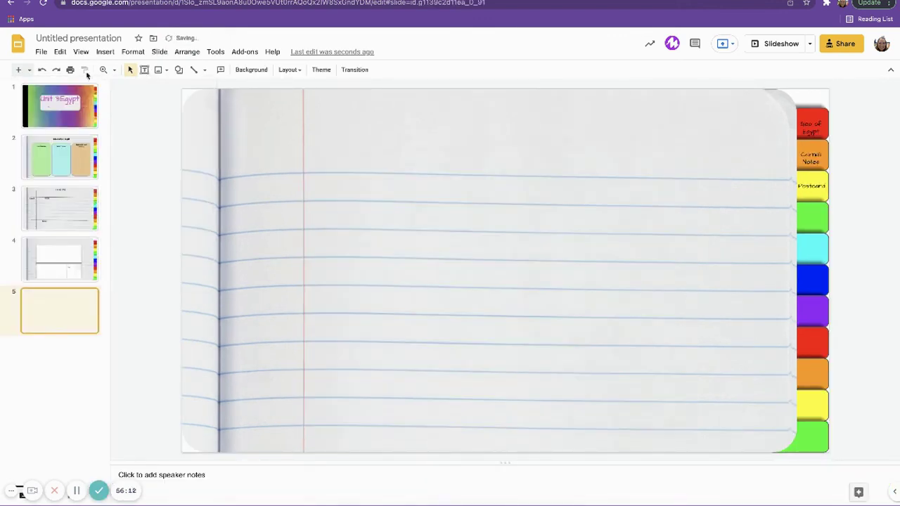
left_click(32, 70)
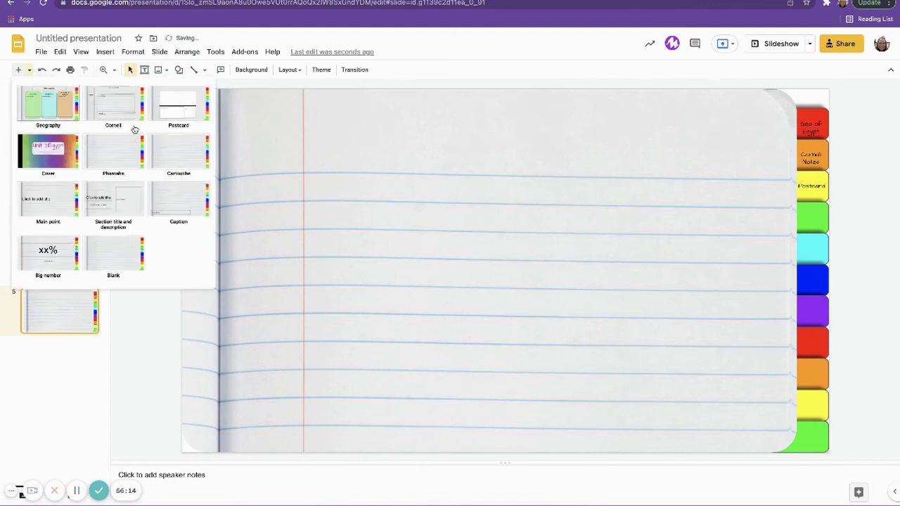
left_click(163, 149)
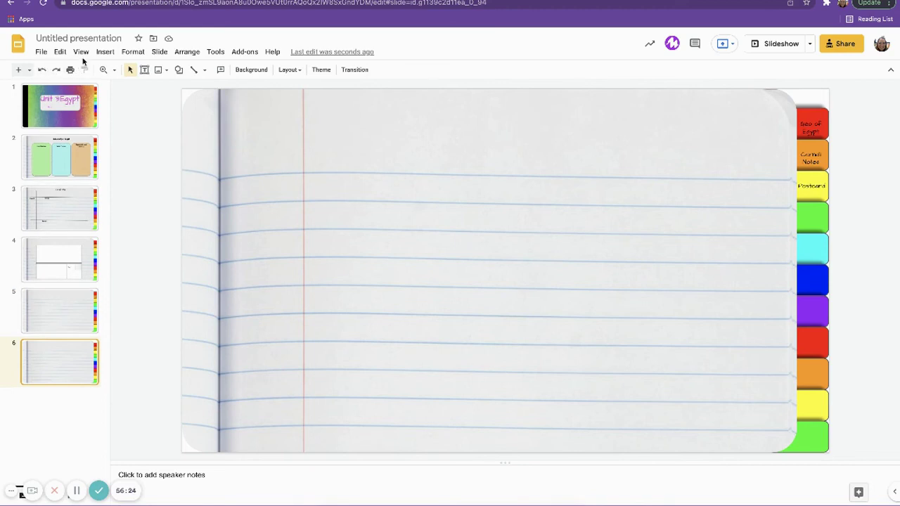
Step: Rename the presentation as "Example"
left_click(41, 52)
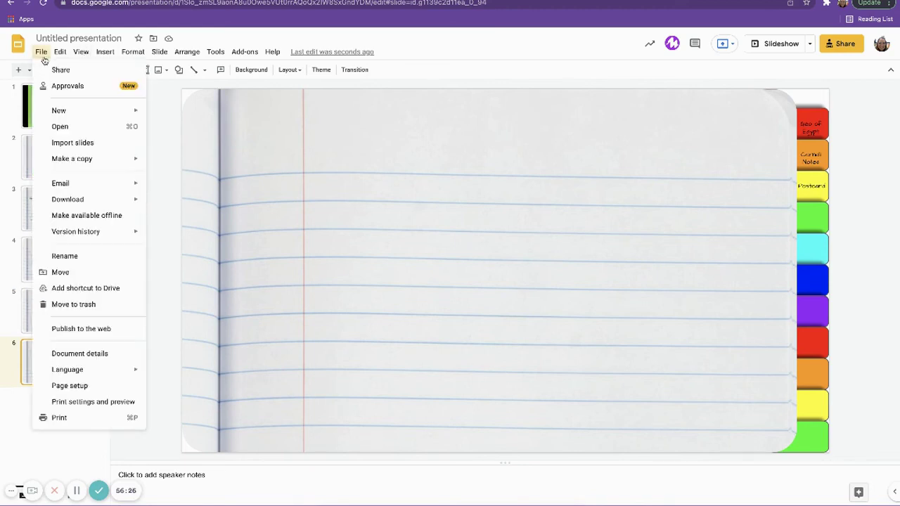
left_click(72, 39)
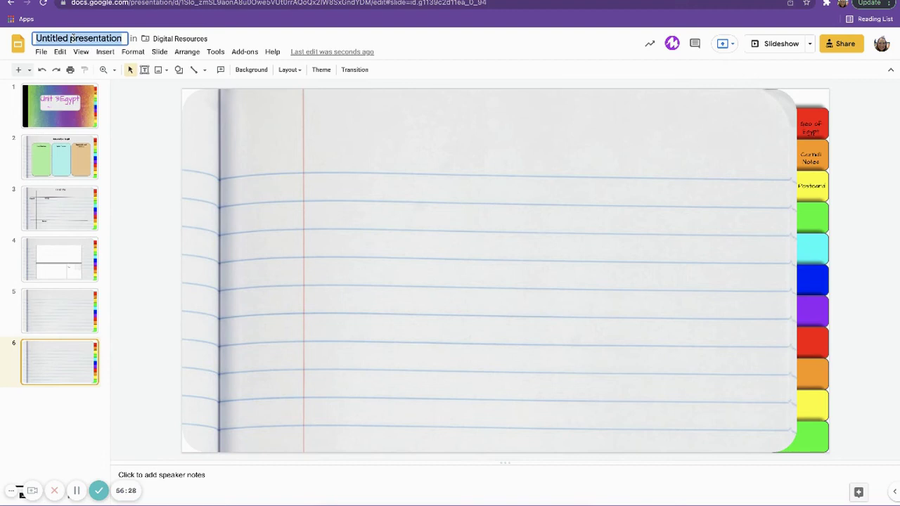
type("Pa")
key("BackSpace")
key("BackSpace")
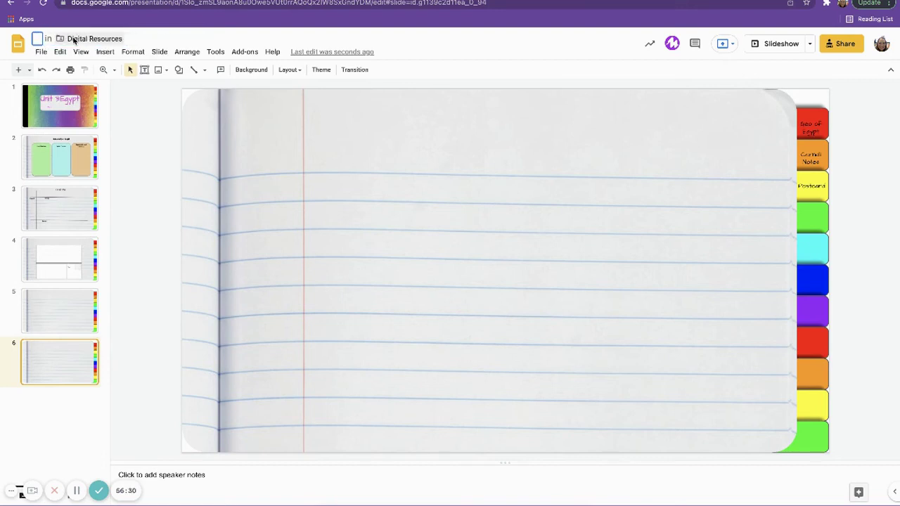
type("Example")
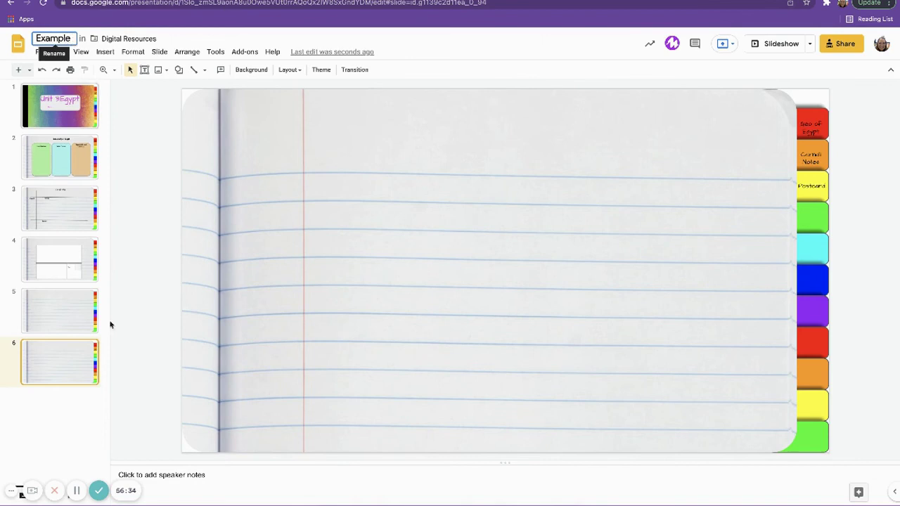
left_click(80, 406)
Step: Make a copy of the entire presentation named "Example-Student" in the Digital Resources folder
left_click(40, 52)
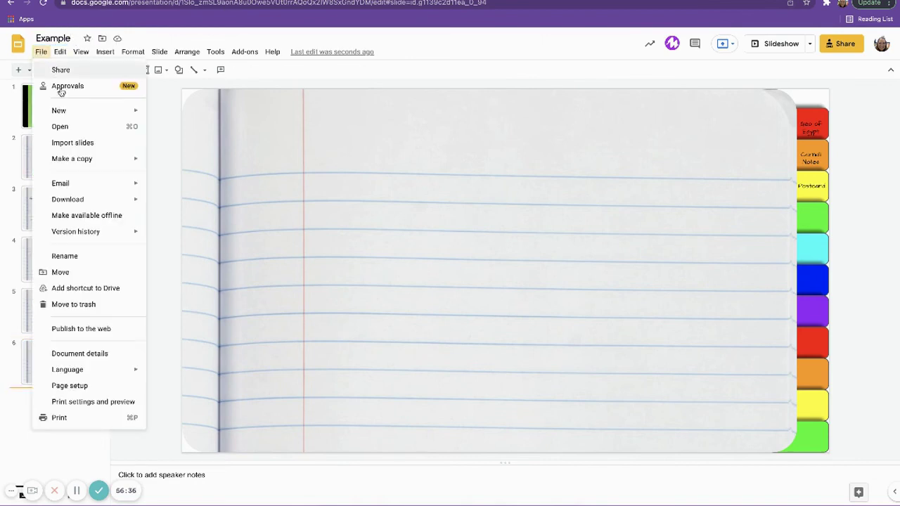
mouse_move(77, 158)
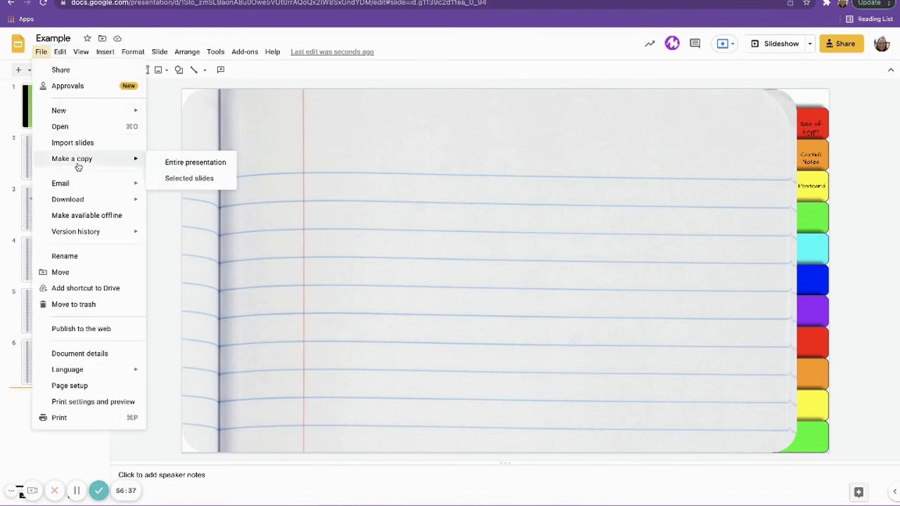
left_click(229, 167)
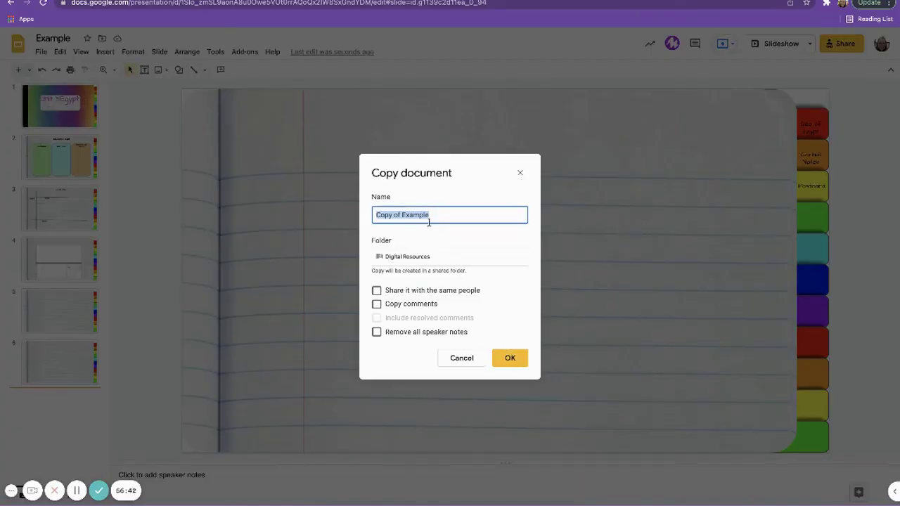
left_click_drag(401, 216, 368, 219)
key("BackSpace")
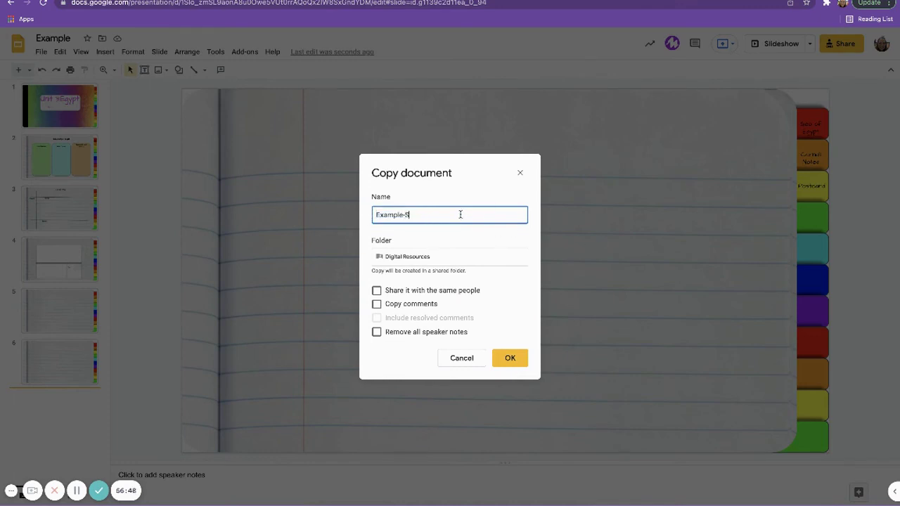
type("-Student")
left_click(523, 358)
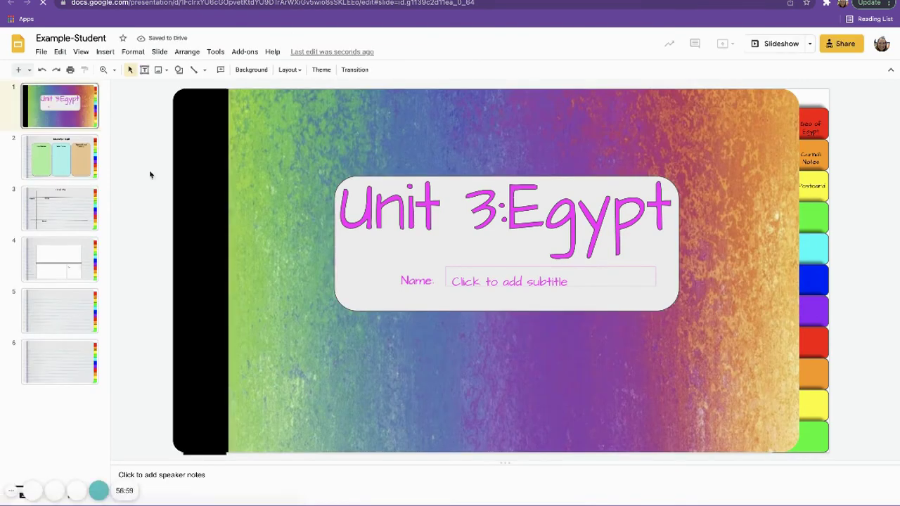
Step: Look through slides 2 to 6 of the student copy to check their pages
left_click(78, 170)
left_click(64, 220)
left_click(57, 257)
left_click(51, 308)
left_click(45, 376)
left_click(64, 214)
left_click(64, 239)
left_click(66, 321)
left_click(74, 367)
Step: Delete the blank lined slides 5 and 6 from the student copy
left_click(71, 316)
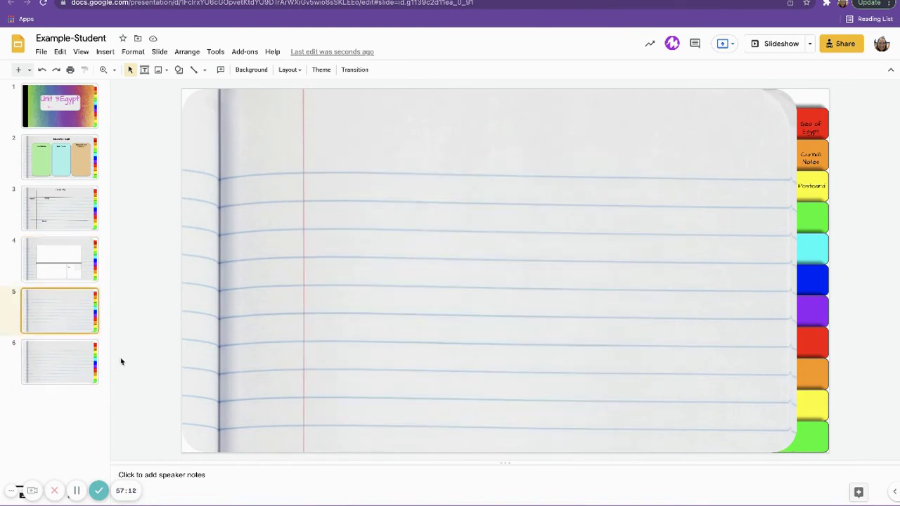
key("shift+Down")
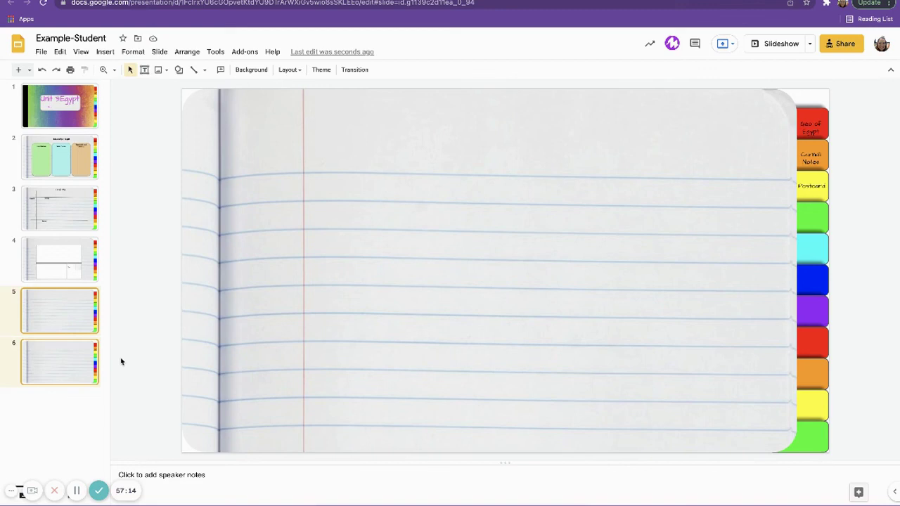
key("Delete")
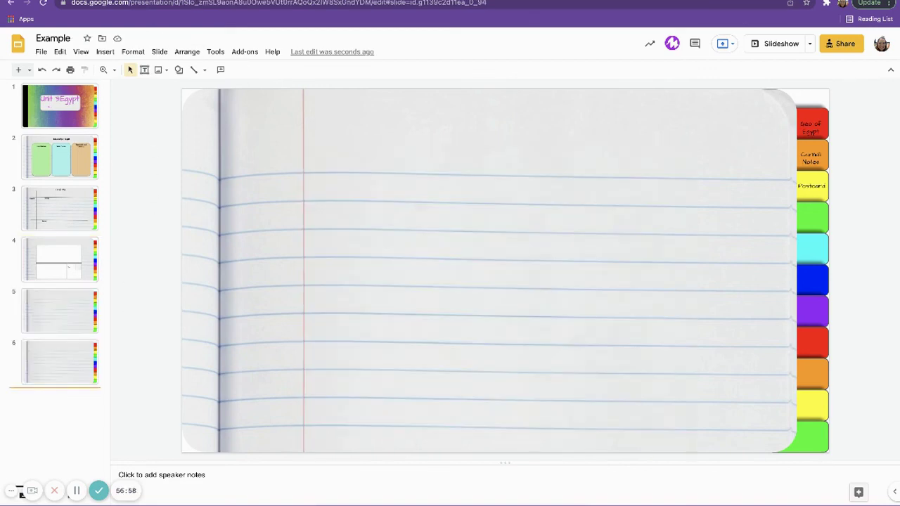
left_click(74, 353, "shift")
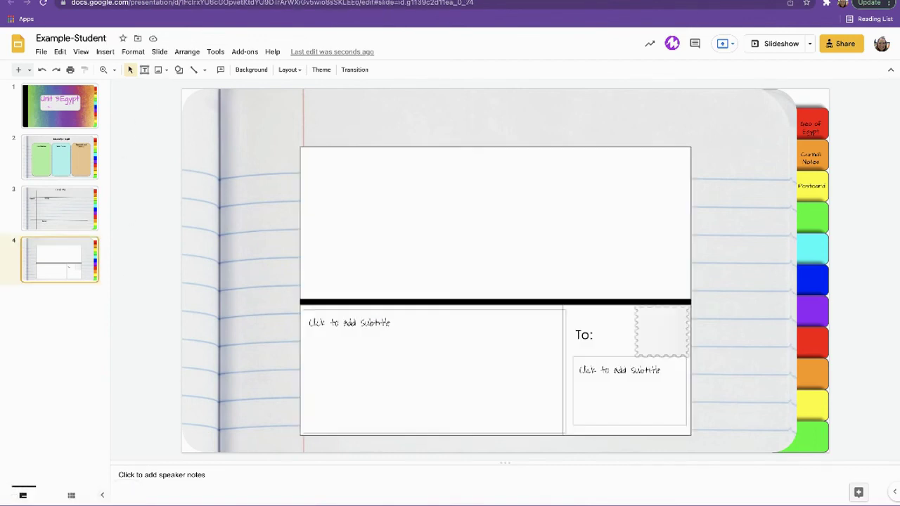
Step: Paste the two copied blank lined slides after slide 4 of the student copy, linked and keeping their original styles
left_click(52, 319)
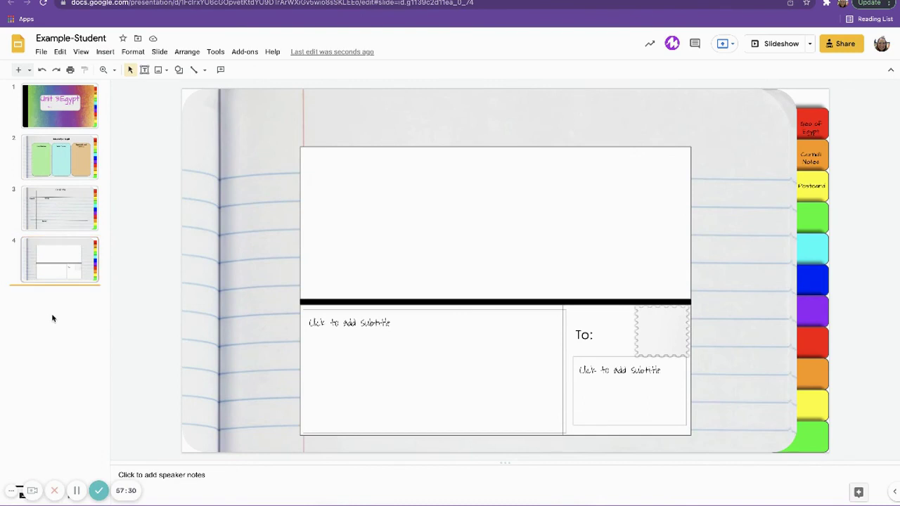
key("ctrl+v")
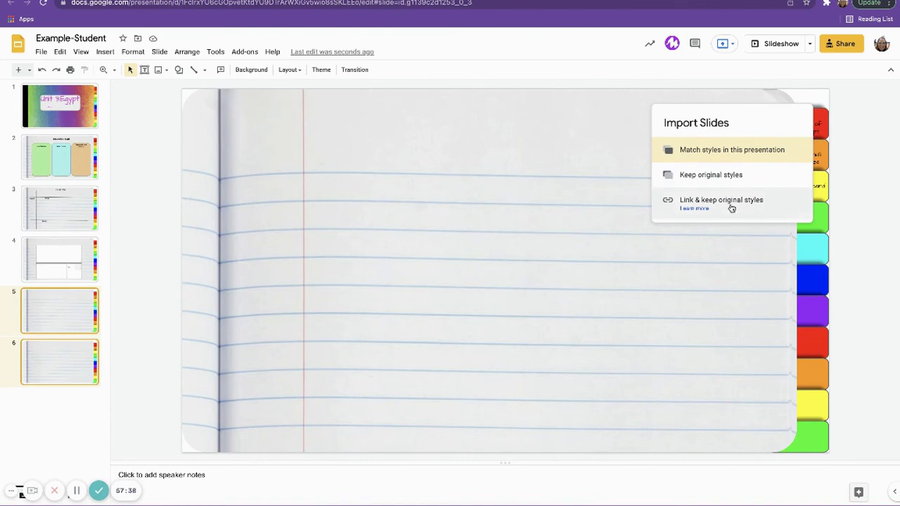
left_click(675, 199)
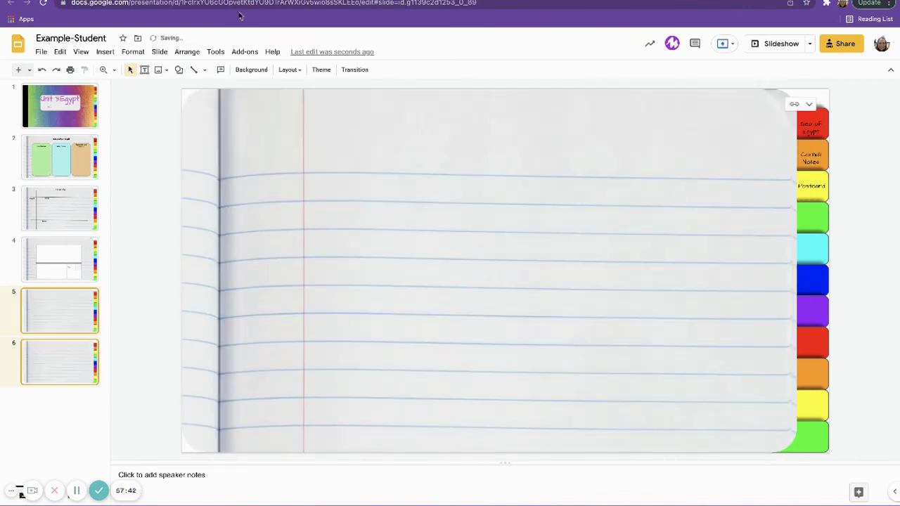
Step: In the Example presentation, draw a large rounded rectangle on the upper part of slide 5
key("ctrl+shift+Tab")
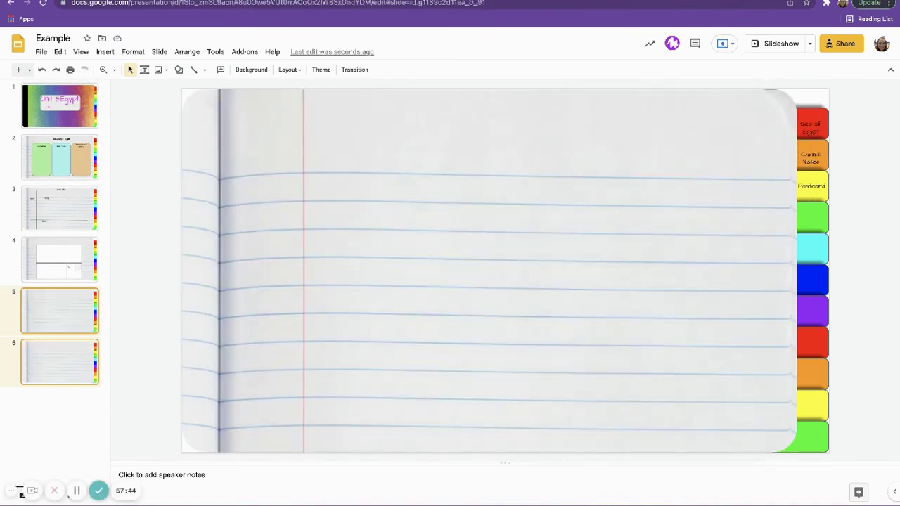
left_click(57, 313)
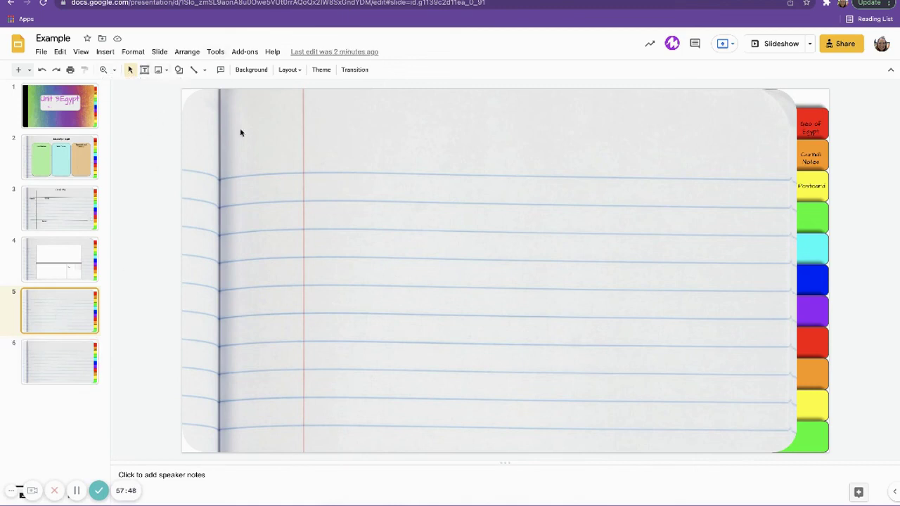
left_click(178, 70)
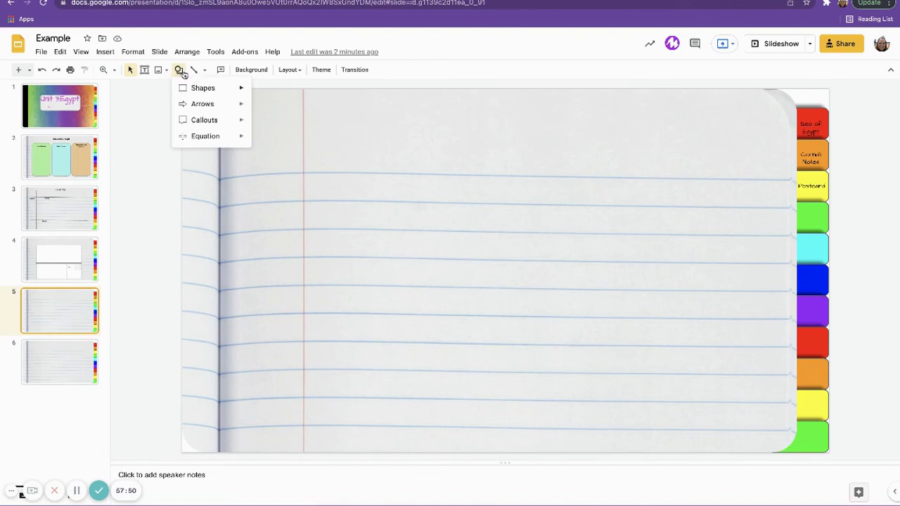
mouse_move(225, 89)
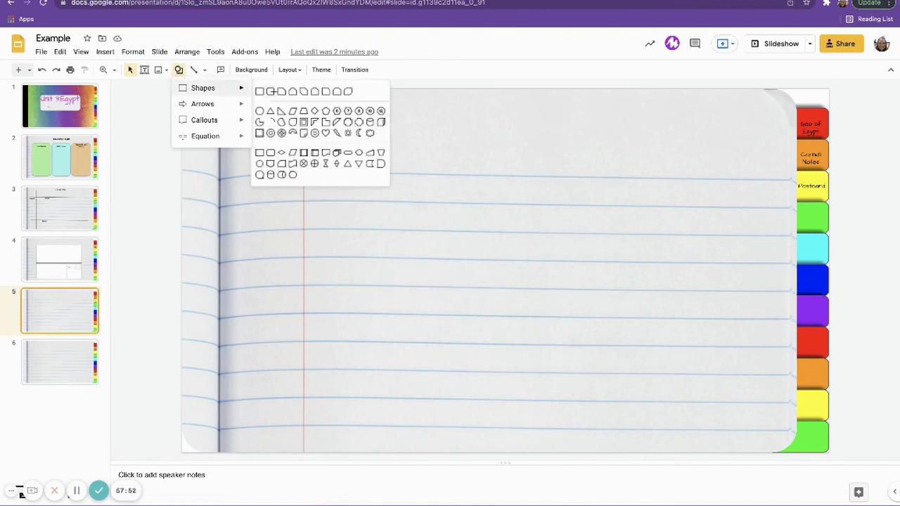
left_click(271, 91)
left_click_drag(302, 154, 555, 280)
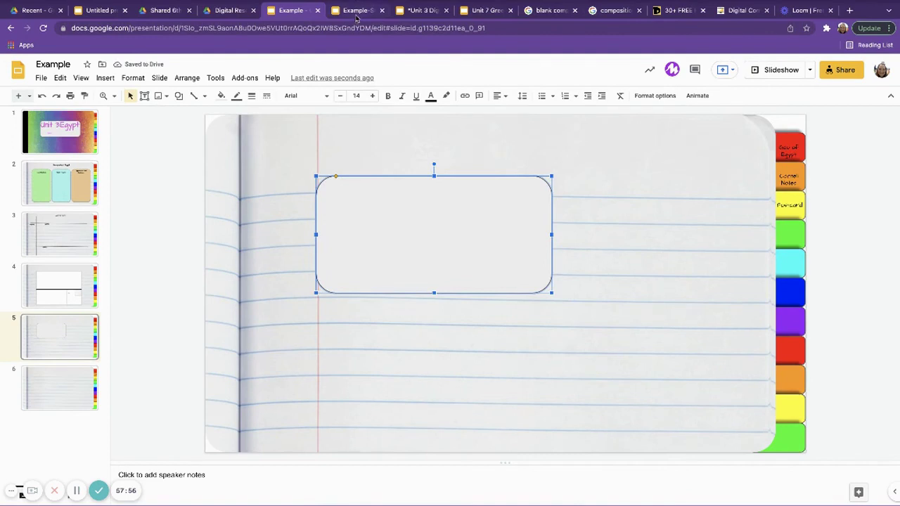
Step: Update the linked slide 5 in Example-Student from its source slide in Example
left_click(357, 11)
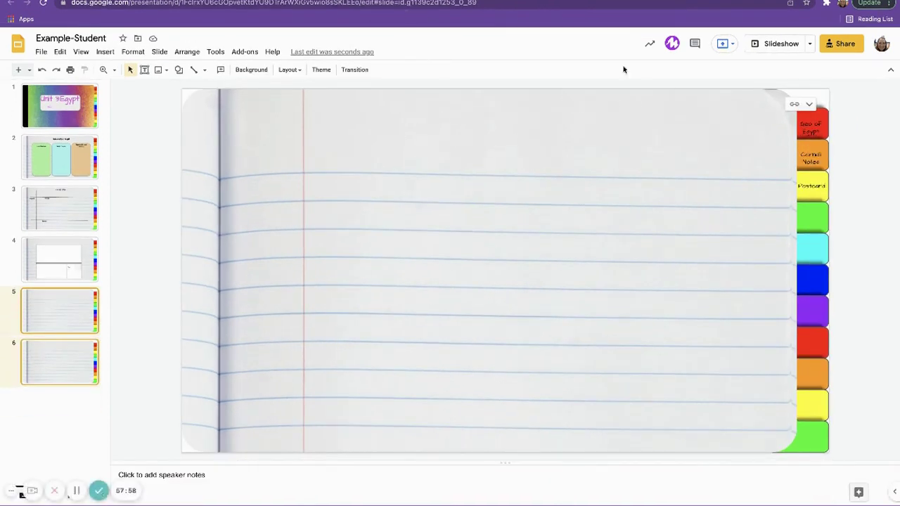
left_click(809, 104)
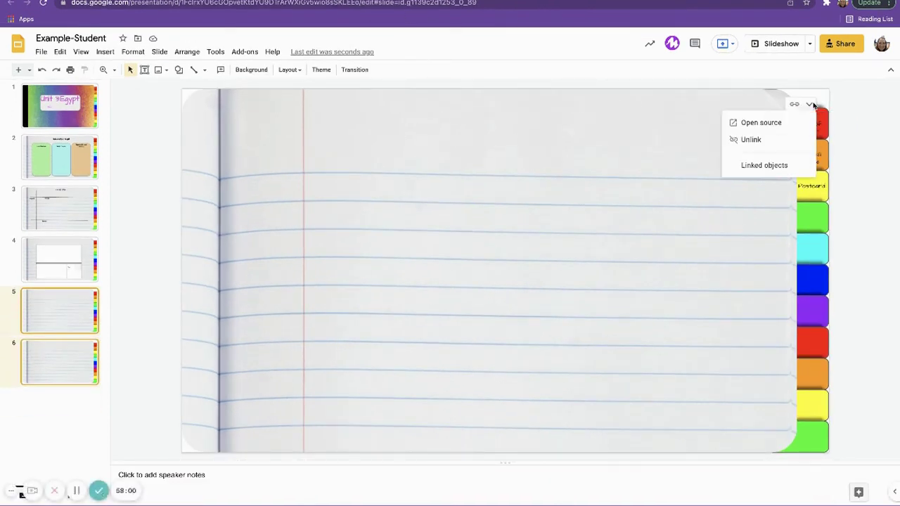
left_click(830, 100)
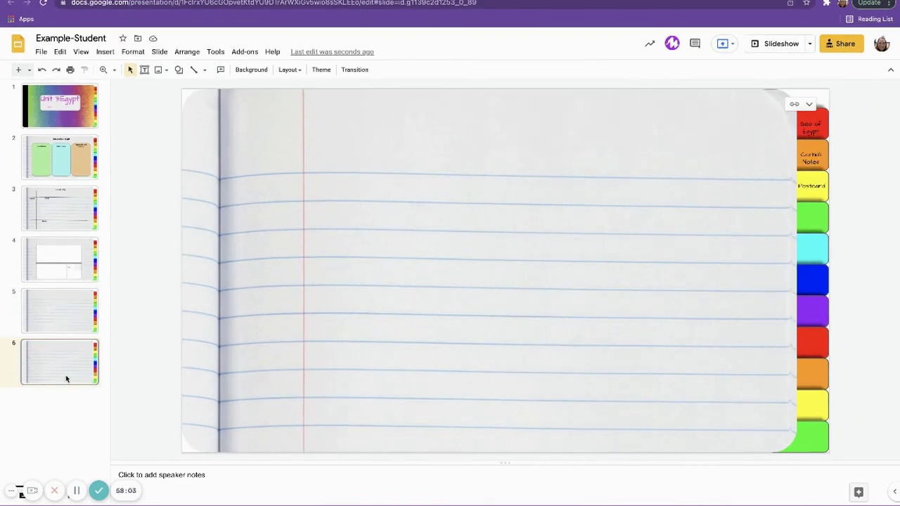
left_click(73, 321)
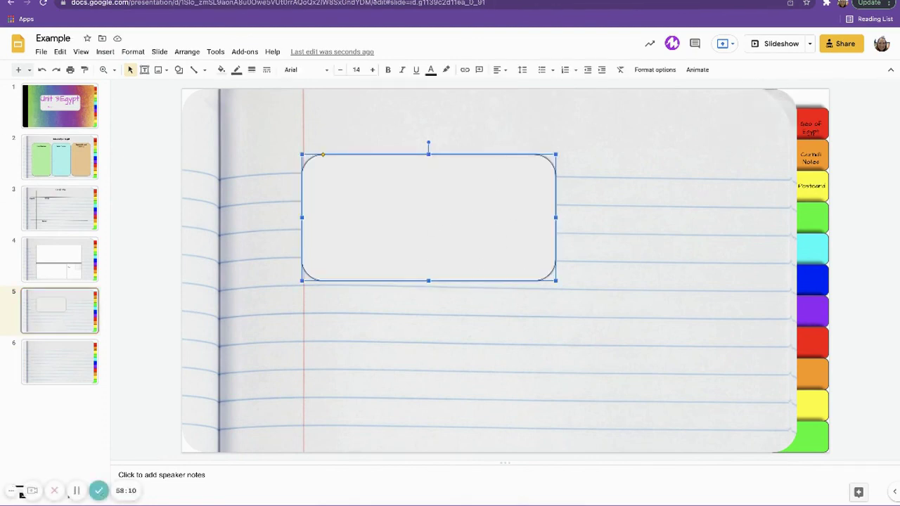
key("ctrl+Tab")
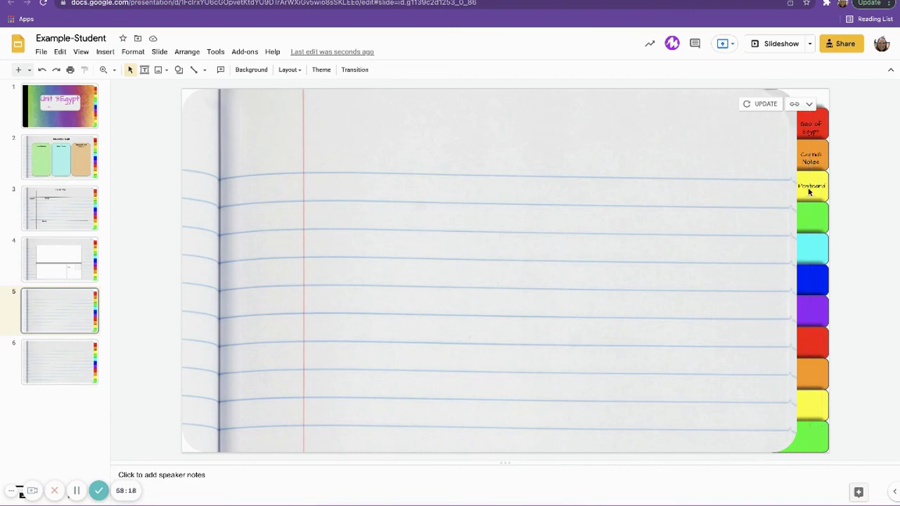
left_click_drag(821, 101, 812, 206)
left_click(814, 102)
left_click(781, 61)
left_click(771, 105)
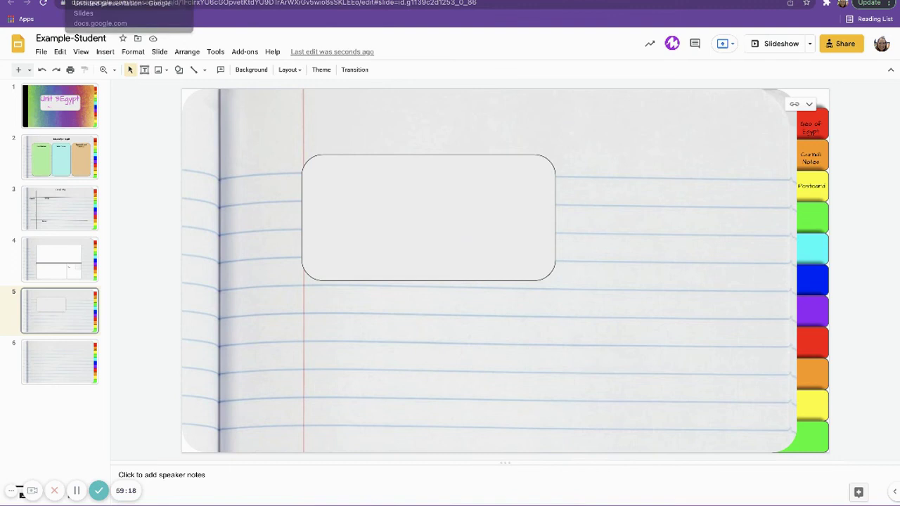
Step: Look through assignment-table.pdf in the Shared 6th grade Interactive Notebooks folder for activity ideas, from page 1 to page 6
key("ctrl+Tab")
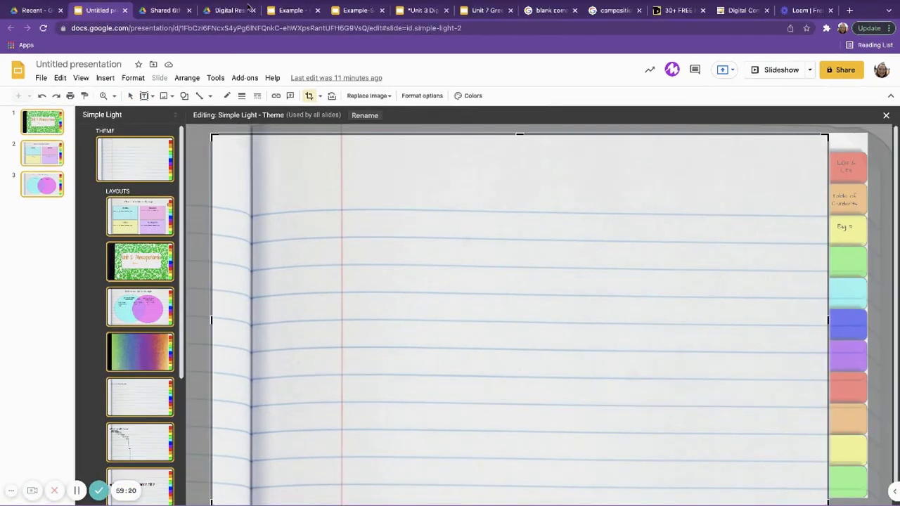
left_click(176, 11)
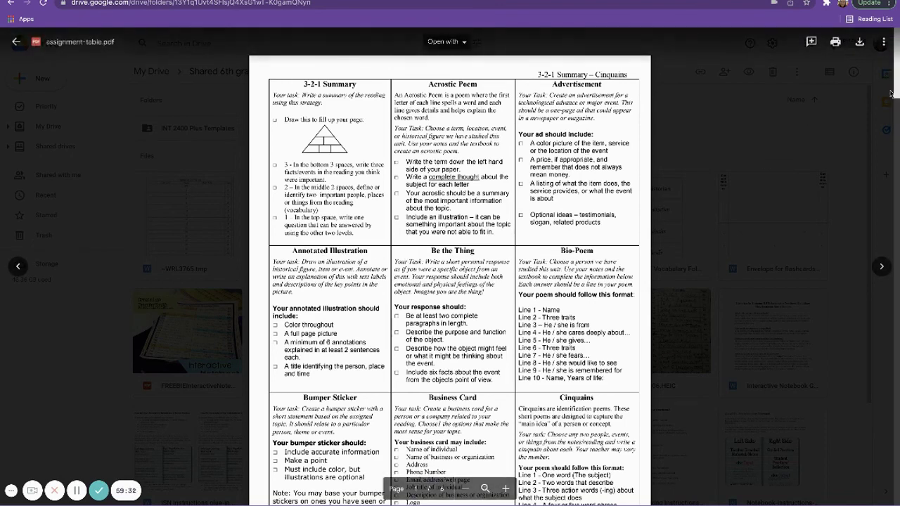
scroll(897, 71, "down", 10)
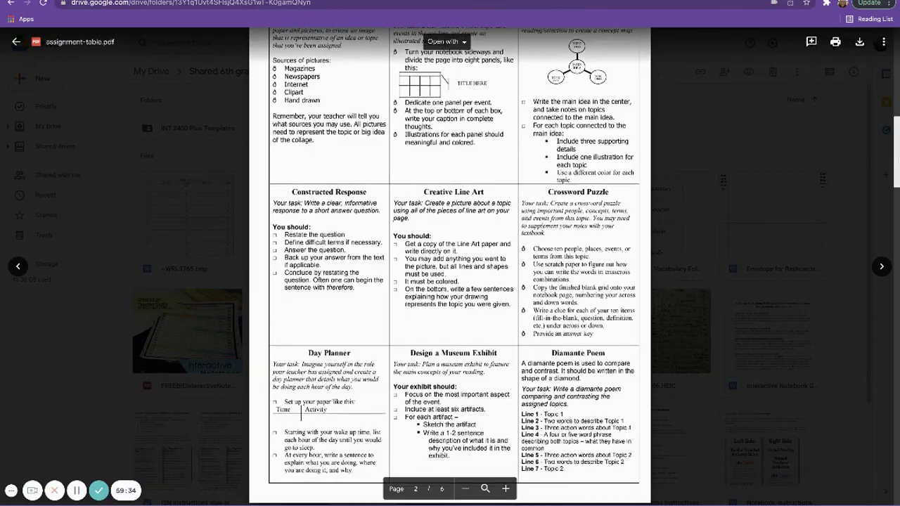
scroll(450, 267, "up", 7)
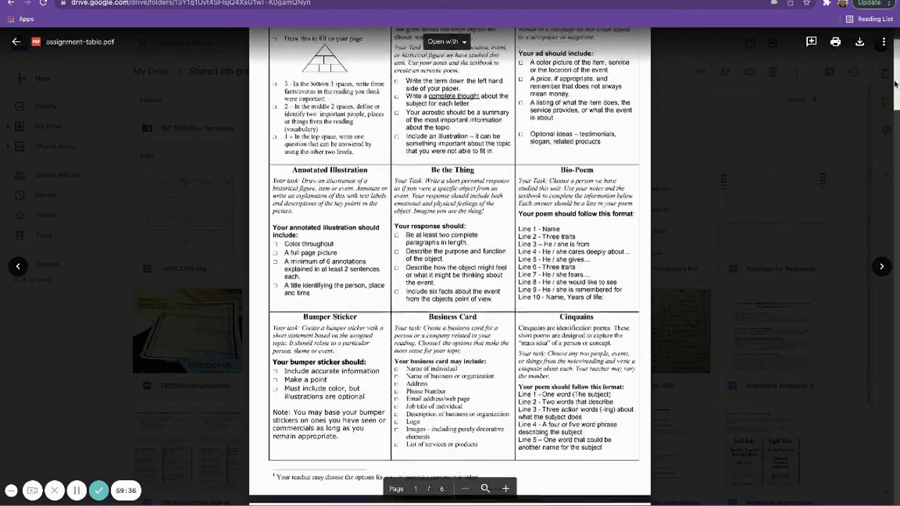
scroll(450, 267, "down", 8)
scroll(891, 419, "down", 10)
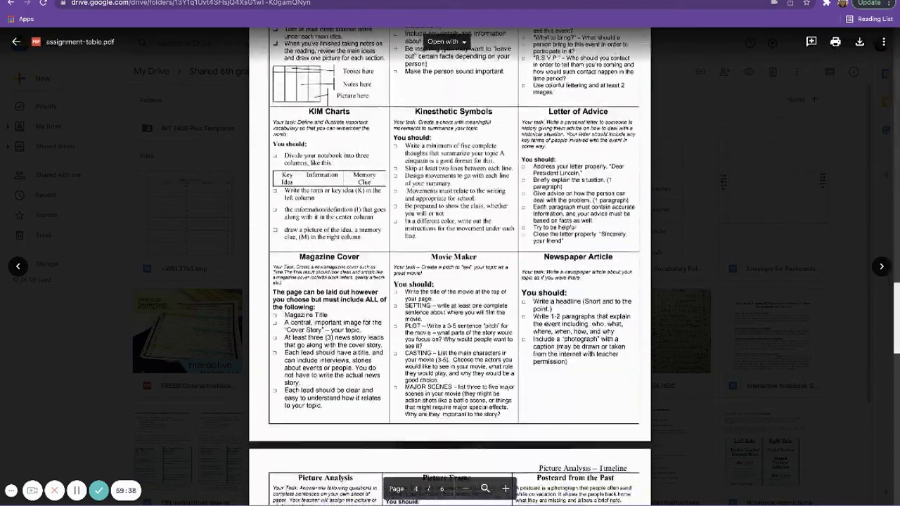
left_click_drag(891, 419, 888, 448)
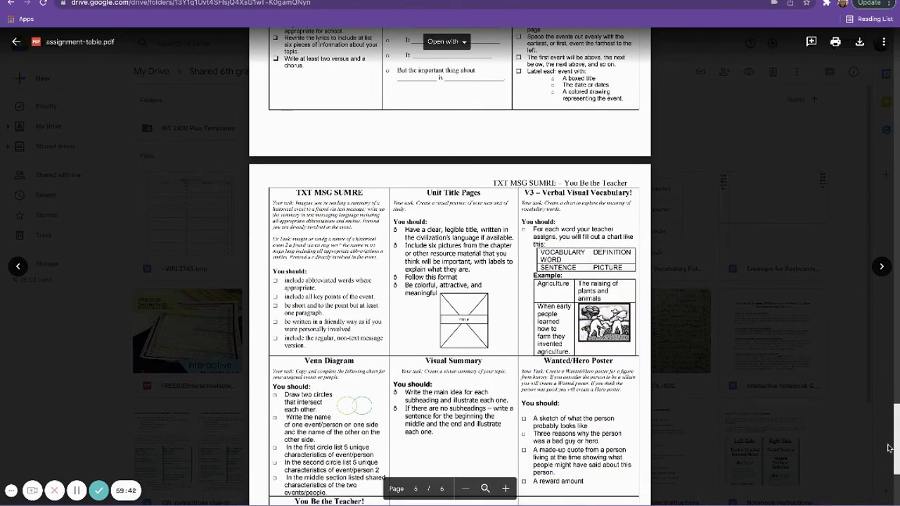
left_click_drag(889, 448, 868, 90)
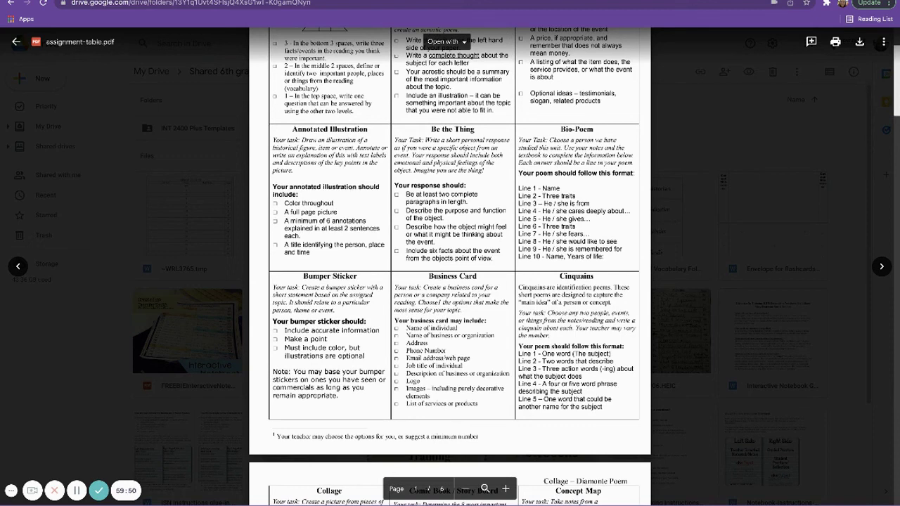
left_click(17, 42)
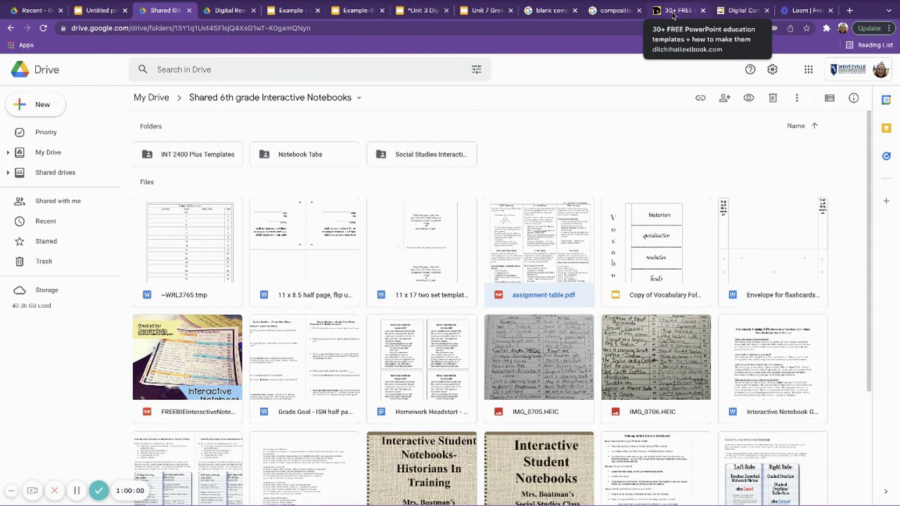
Step: Look over the Ditch That Textbook page on free PowerPoint education templates, from its title down to the Snapchat templates
left_click(673, 10)
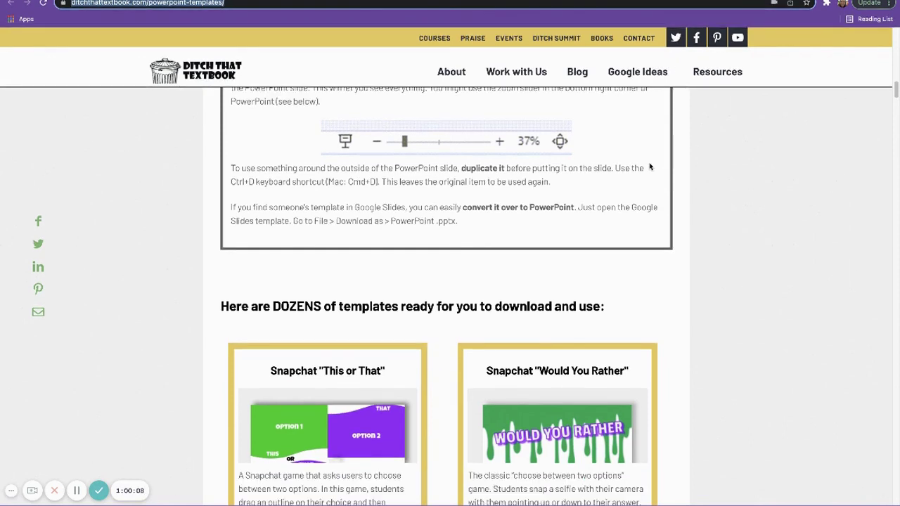
scroll(649, 168, "up", 10)
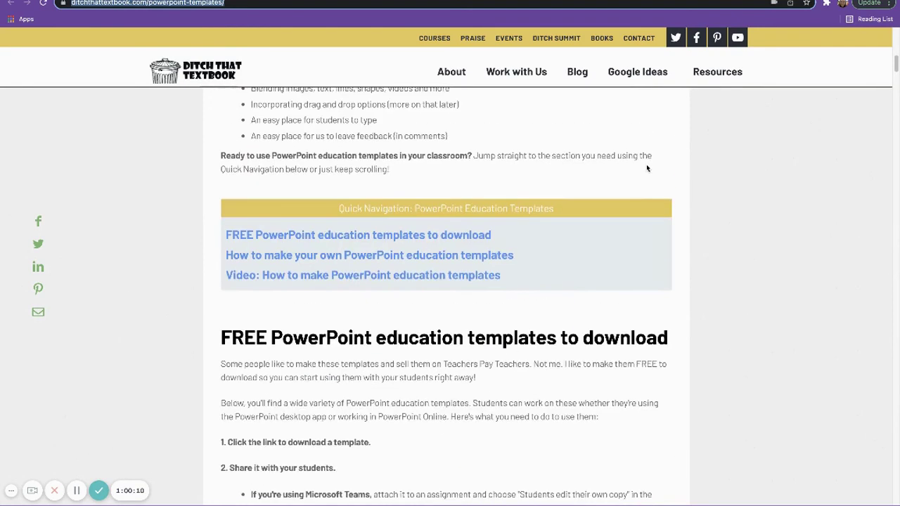
scroll(647, 168, "up", 10)
scroll(647, 168, "down", 10)
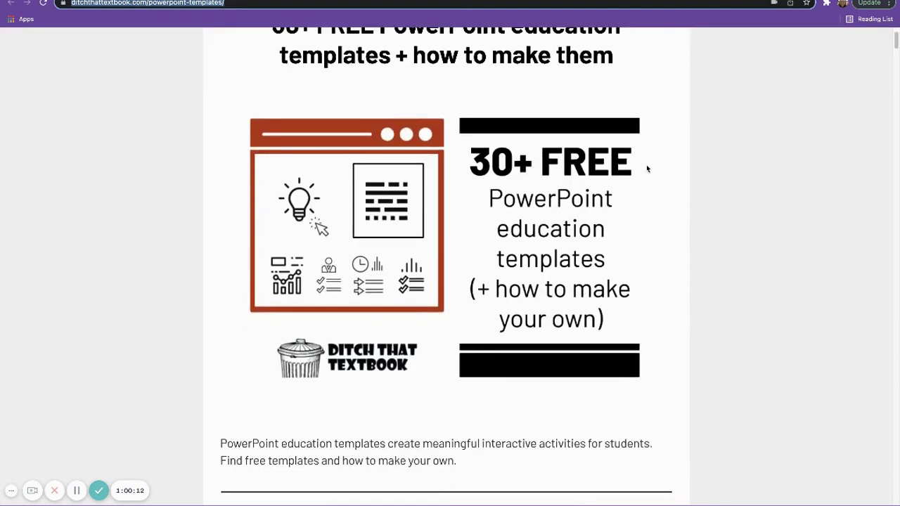
scroll(648, 169, "up", 10)
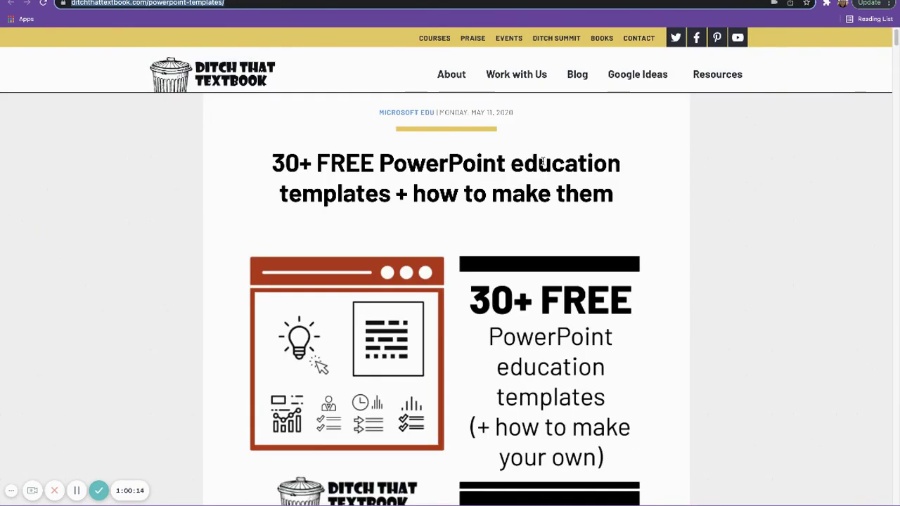
scroll(542, 160, "down", 2)
scroll(605, 177, "down", 7)
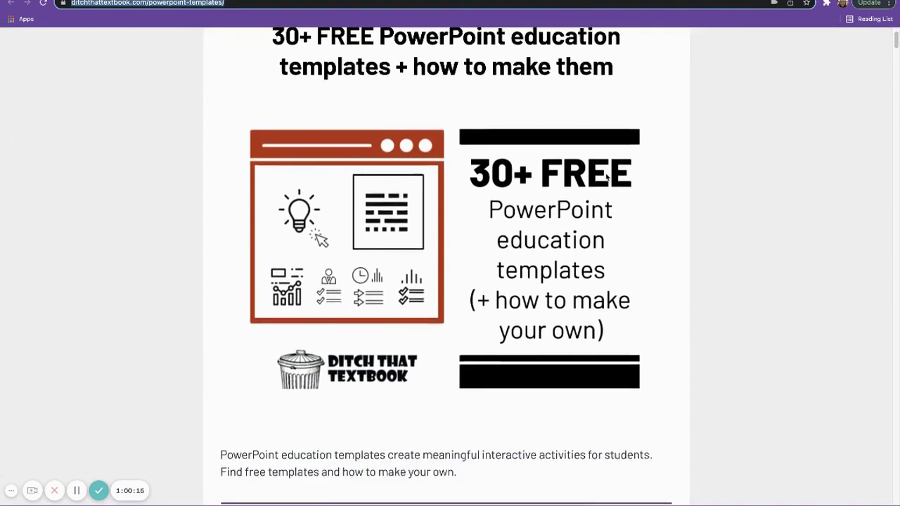
scroll(604, 179, "down", 15)
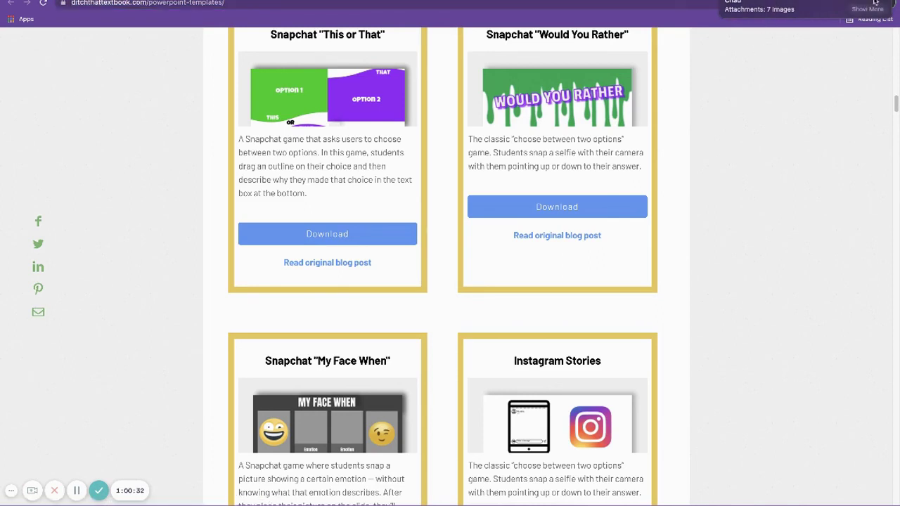
left_click(867, 9)
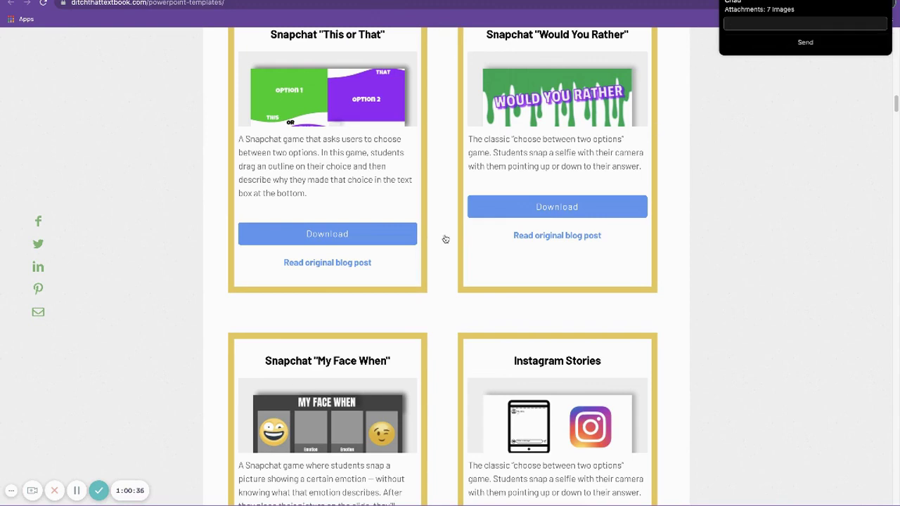
left_click(77, 491)
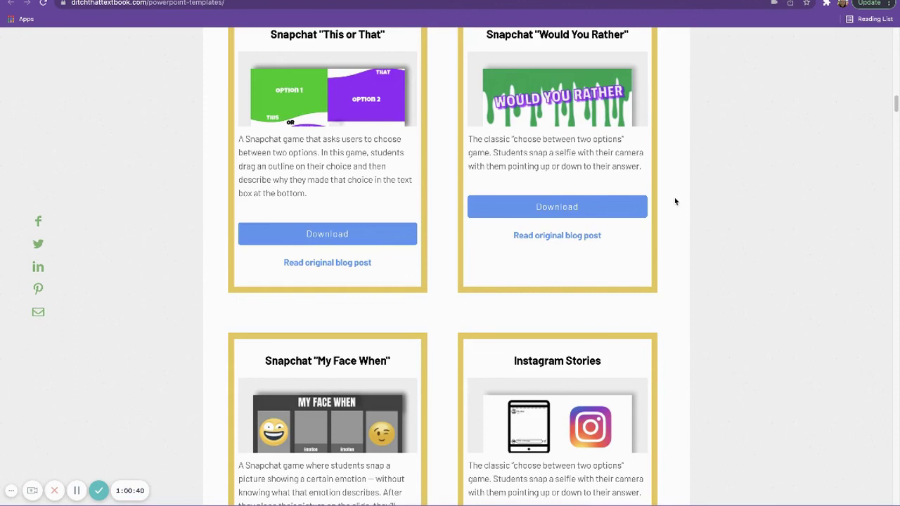
Step: Browse the downloadable templates on the page, from the Snapchat games down to Interactive Notebook and Sticky Notes
scroll(675, 201, "up", 5)
scroll(675, 201, "up", 4)
scroll(674, 200, "down", 6)
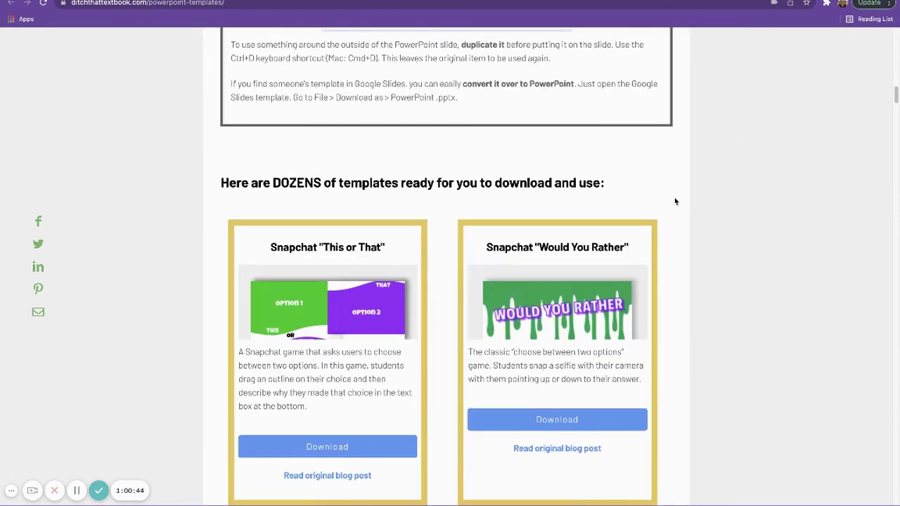
scroll(675, 200, "down", 1)
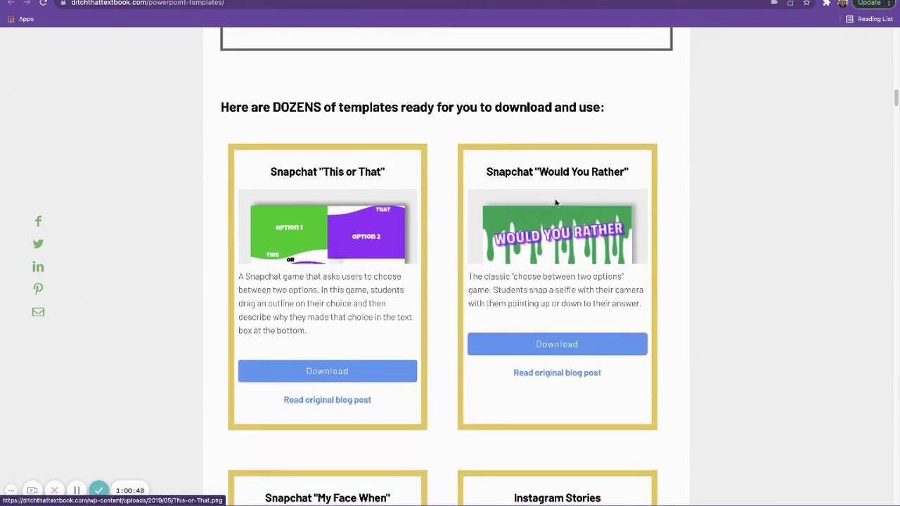
scroll(580, 218, "down", 2)
scroll(580, 220, "down", 2)
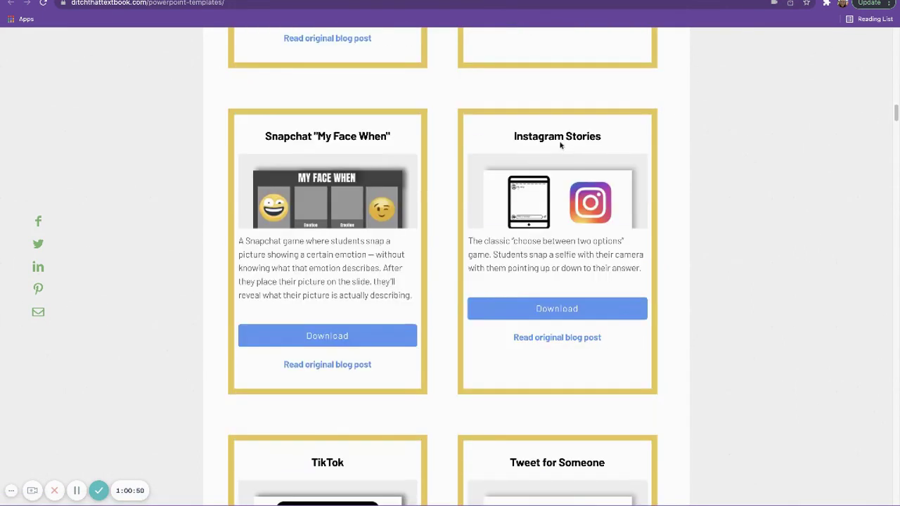
scroll(348, 201, "down", 4)
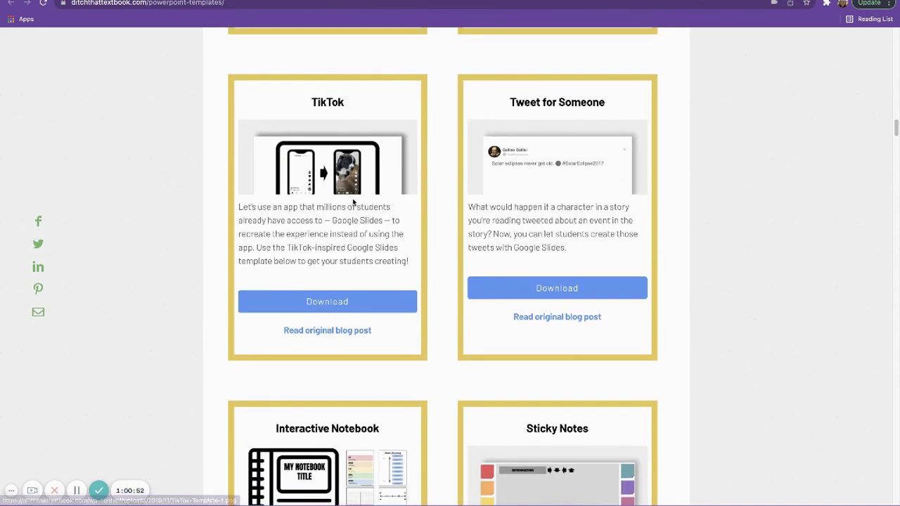
scroll(586, 138, "down", 4)
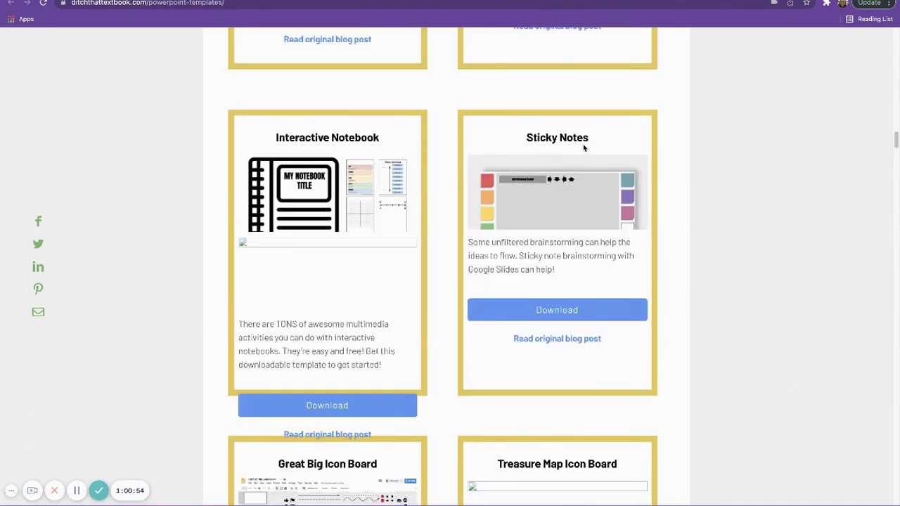
Step: Browse the downloadable templates on the page, from Interactive Notebook through the icon boards and game templates to Blackout Poetry
scroll(321, 196, "down", 1)
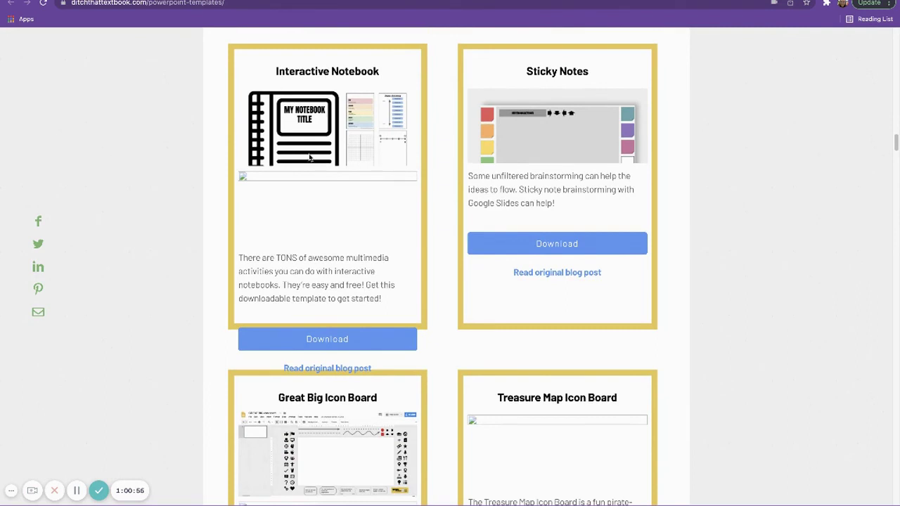
scroll(472, 264, "down", 1)
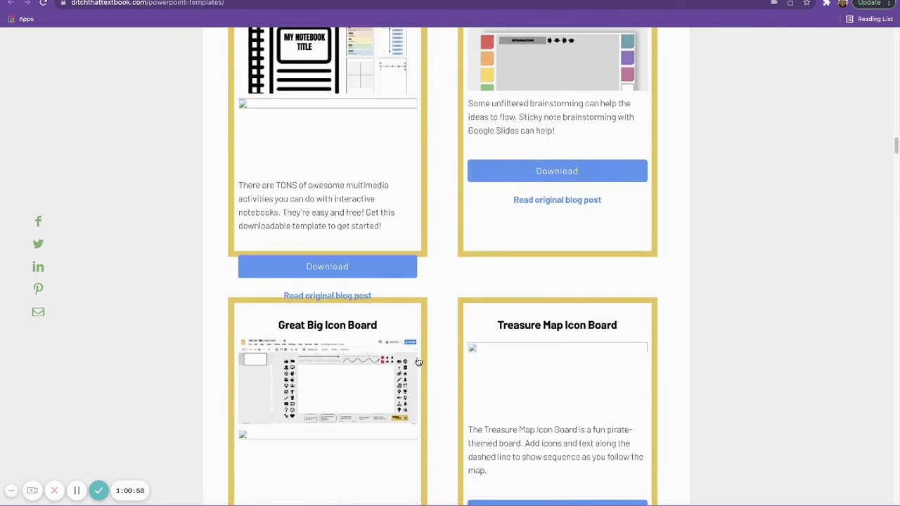
scroll(702, 404, "down", 5)
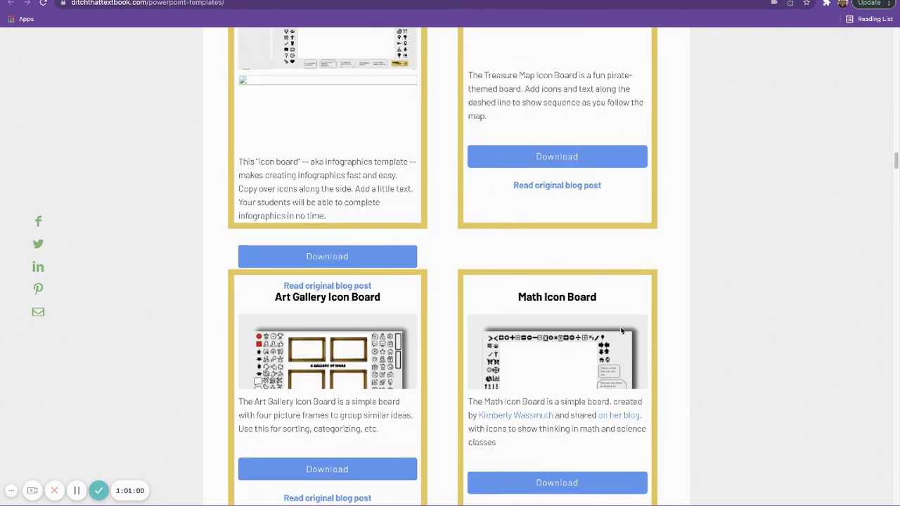
scroll(434, 315, "down", 6)
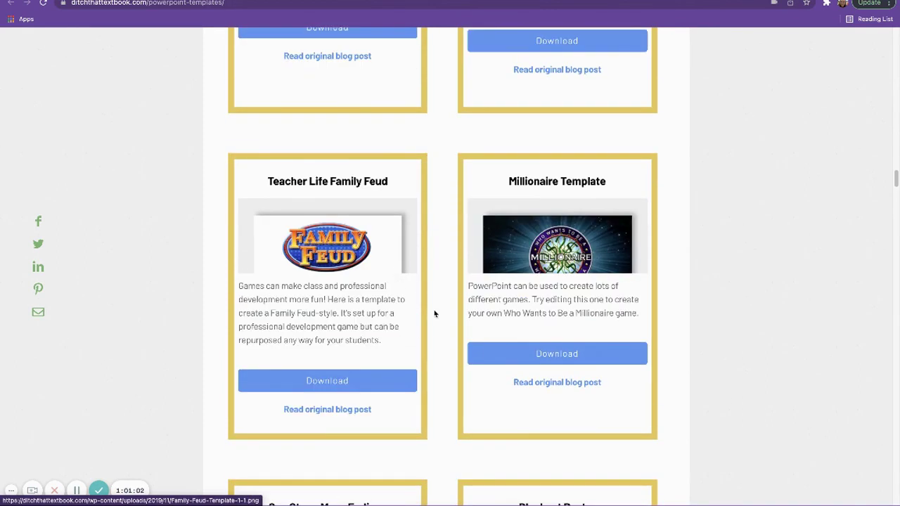
scroll(470, 209, "up", 6)
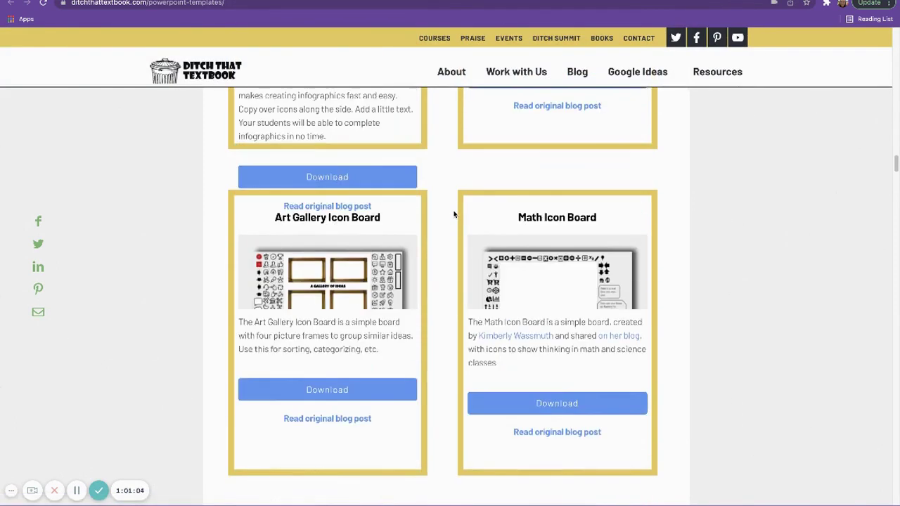
scroll(453, 215, "down", 12)
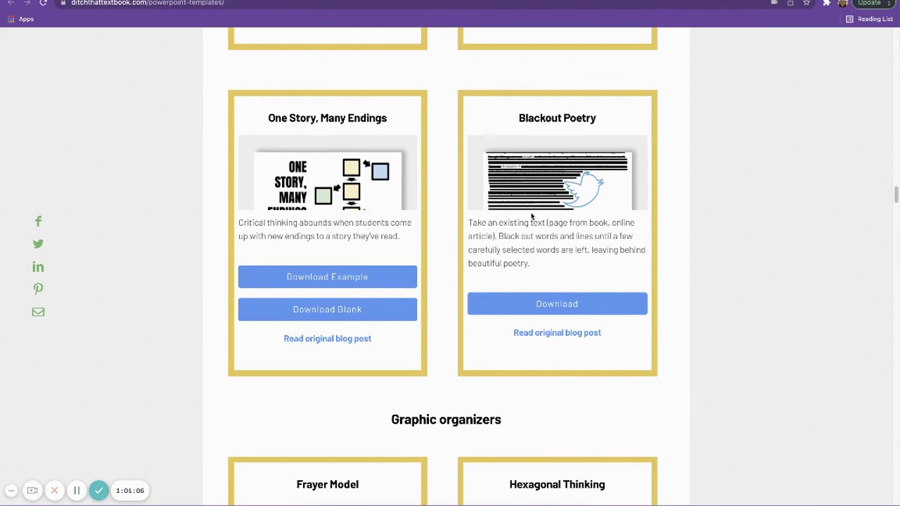
Step: Look over the Graphic organizers section, from Frayer Model and Hexagonal Thinking down to Evaluation Chart and Timeline
scroll(475, 200, "down", 3)
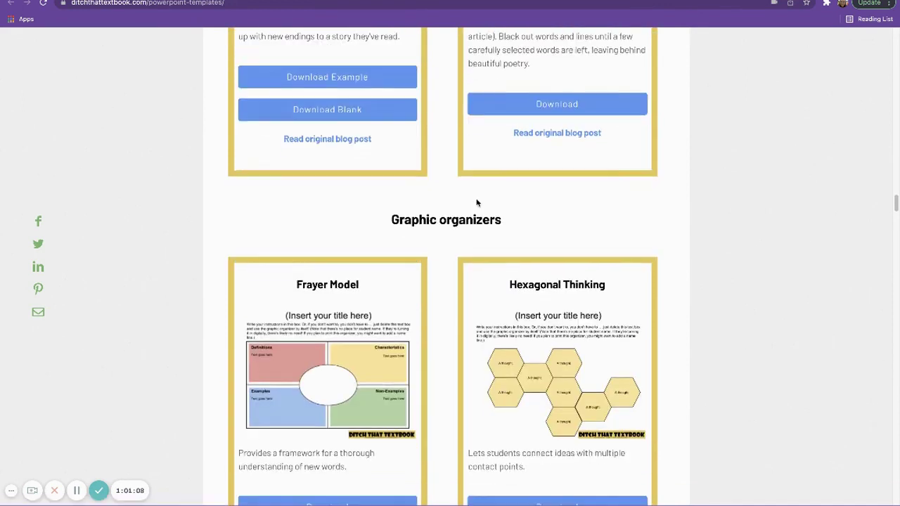
scroll(595, 197, "down", 1)
scroll(450, 328, "down", 7)
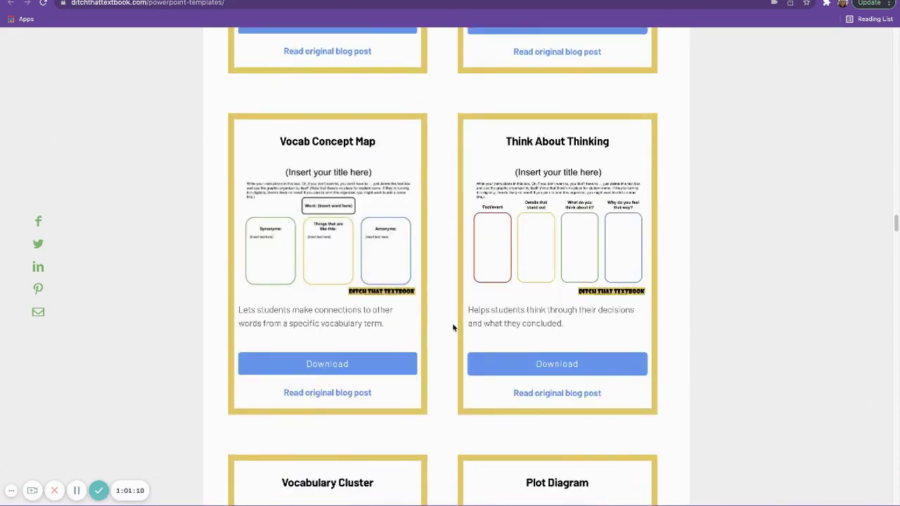
scroll(457, 330, "down", 3)
scroll(457, 331, "down", 15)
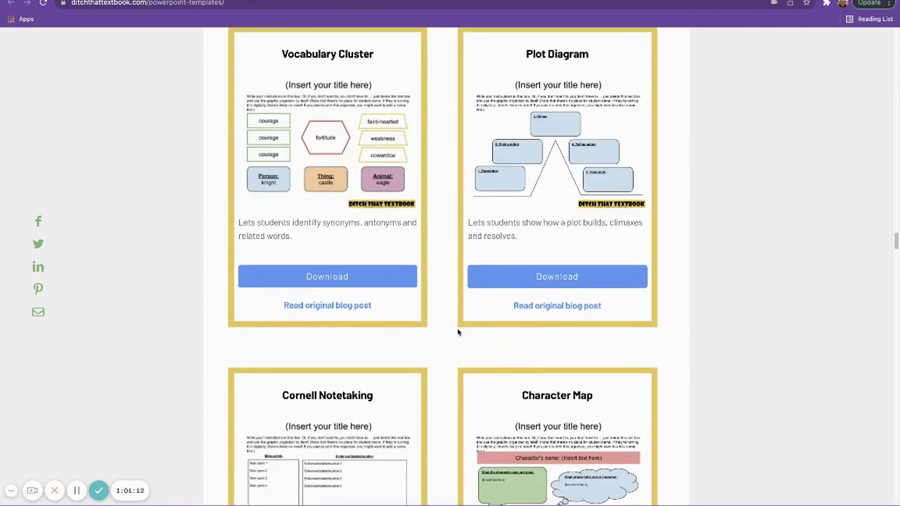
scroll(463, 332, "down", 5)
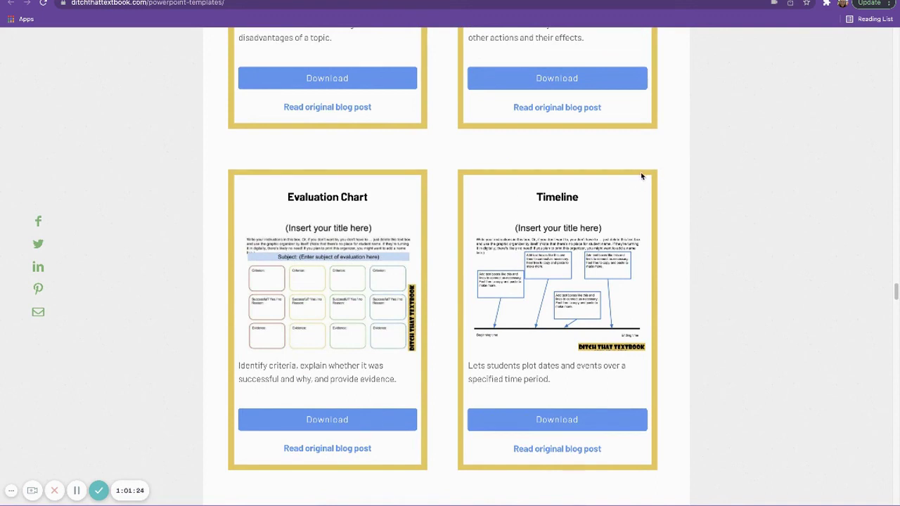
Step: Review the bonus SlidesMania templates section and the guide to making your own PowerPoint templates, including Step 1 on planning
scroll(641, 176, "down", 10)
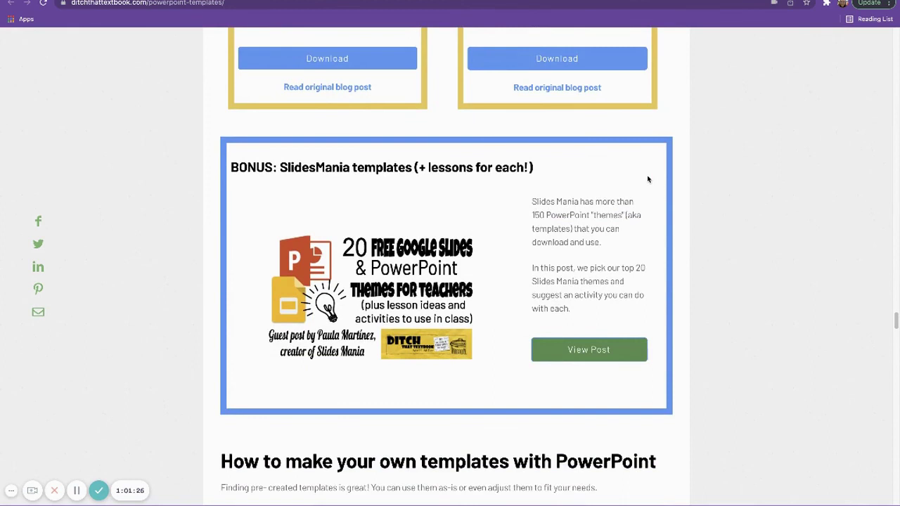
scroll(647, 177, "down", 1)
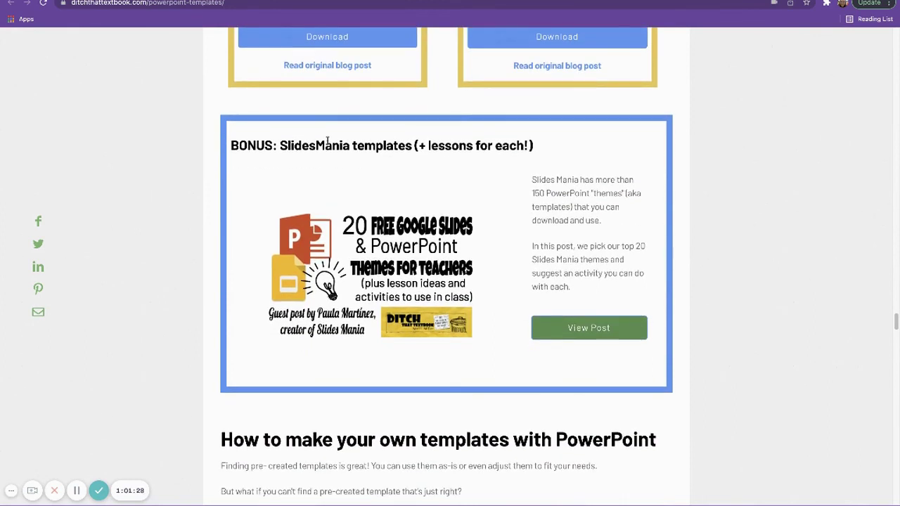
scroll(395, 202, "down", 8)
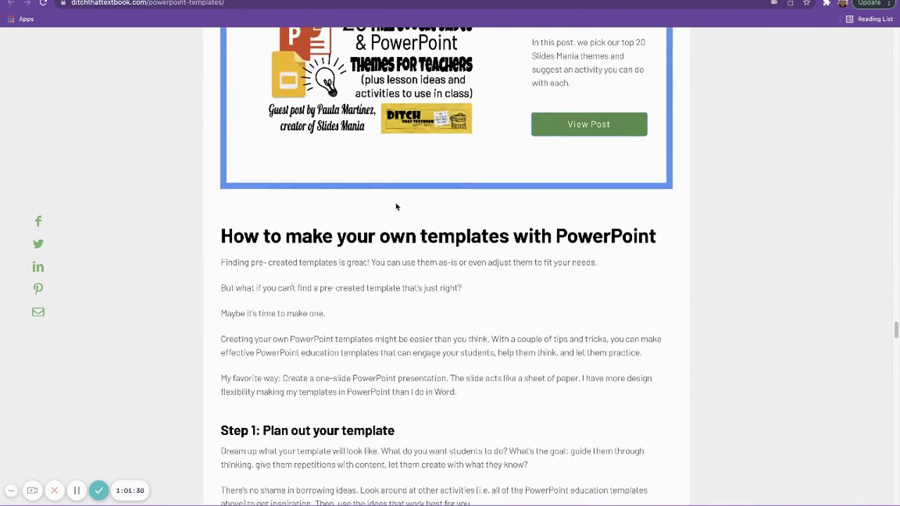
scroll(397, 210, "down", 3)
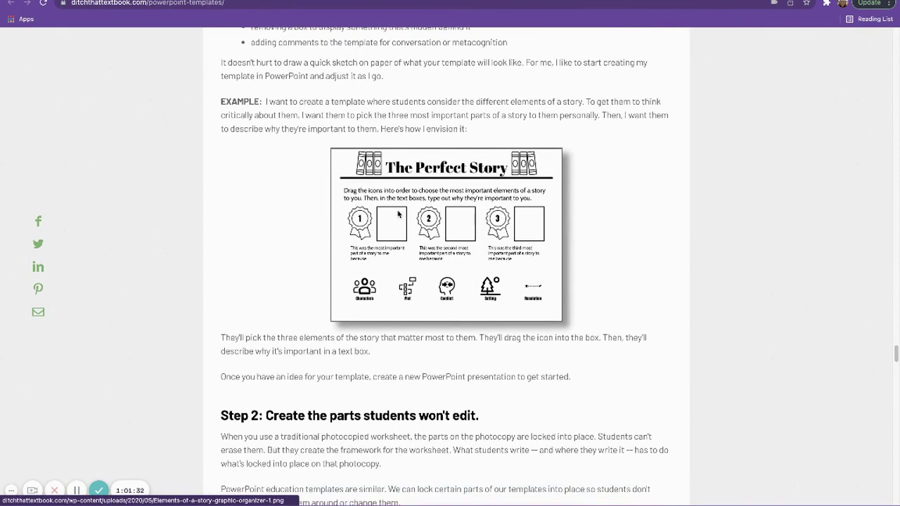
scroll(397, 209, "up", 5)
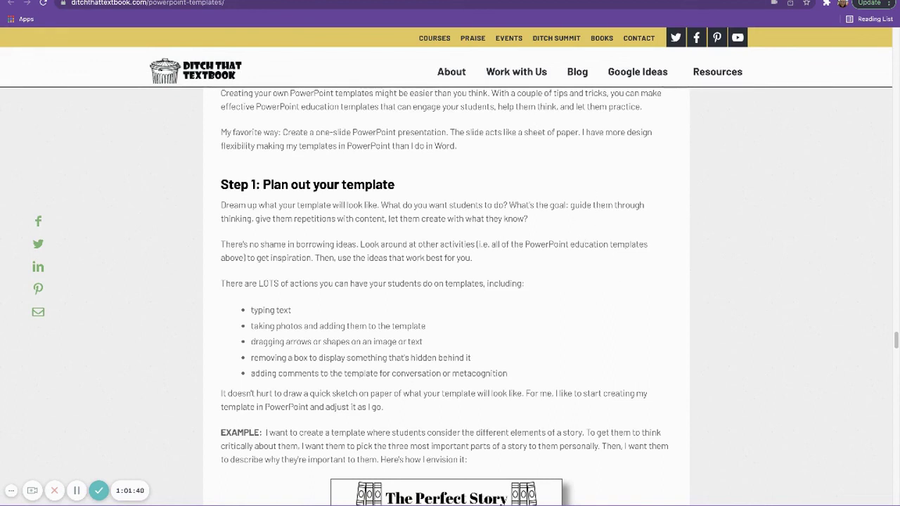
Step: Switch to the SlidesMania website and open its Notebook Style category of education templates
key("ctrl+Tab")
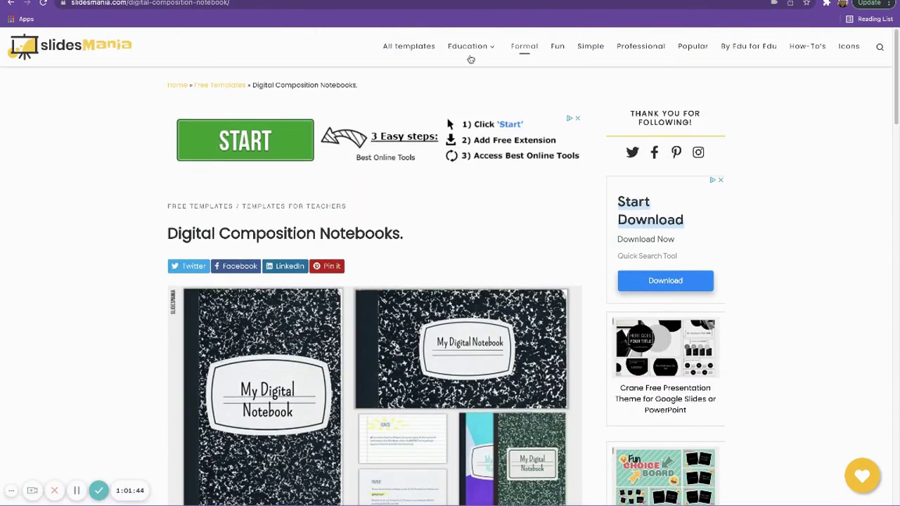
mouse_move(481, 54)
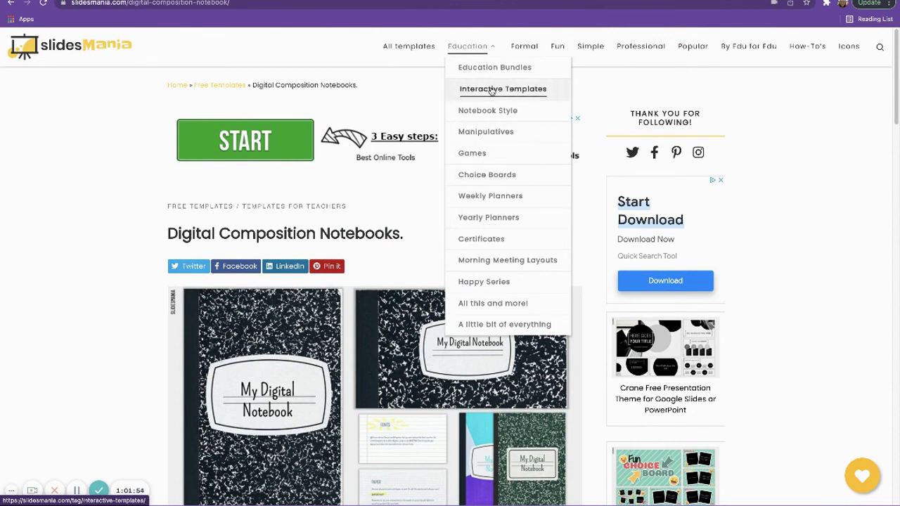
left_click(488, 111)
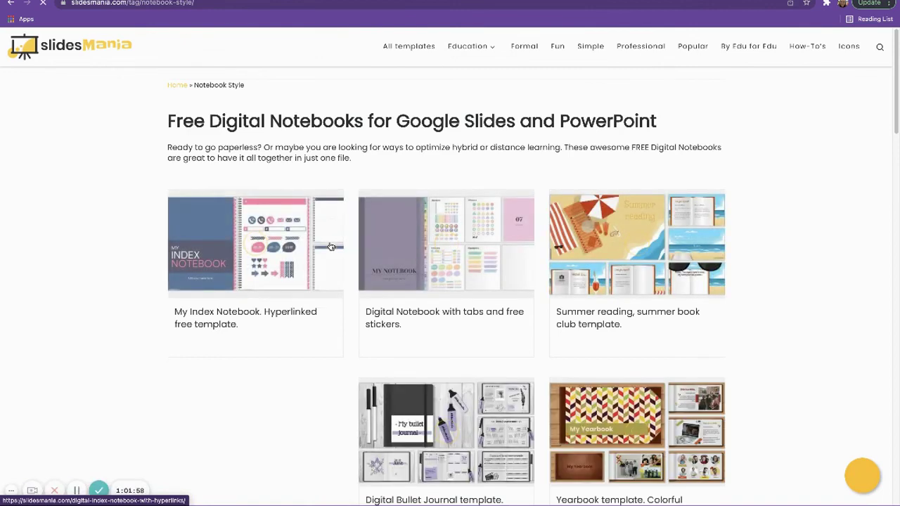
Step: Look through the free digital notebook templates on SlidesMania and return to the Example presentation in Google Slides
scroll(330, 249, "down", 1)
scroll(330, 249, "down", 10)
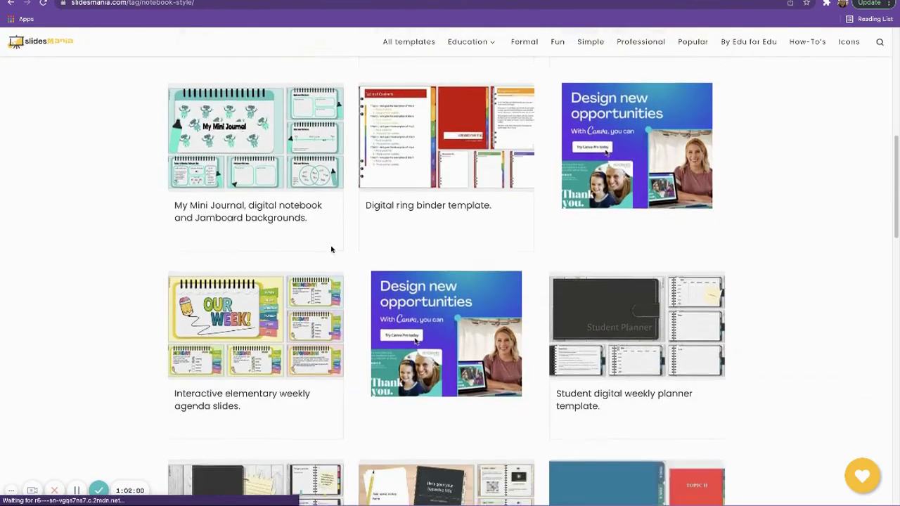
scroll(330, 249, "up", 2)
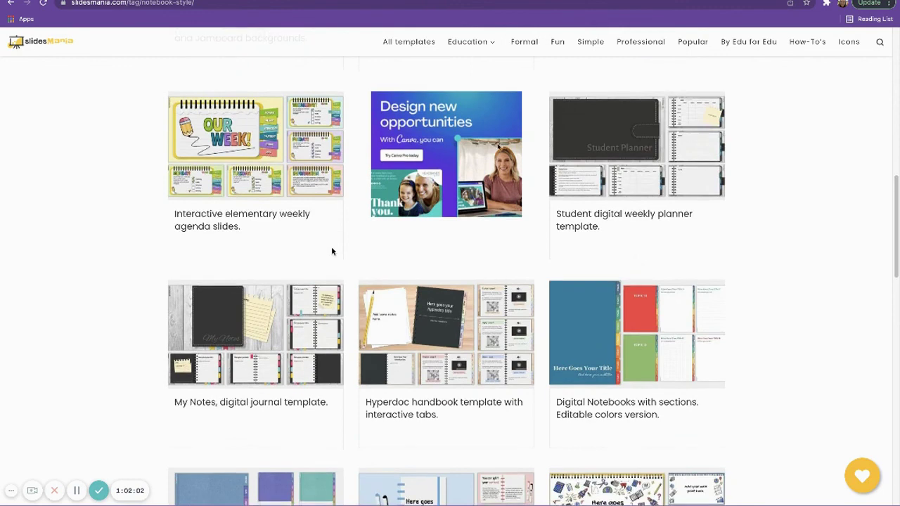
scroll(332, 251, "up", 8)
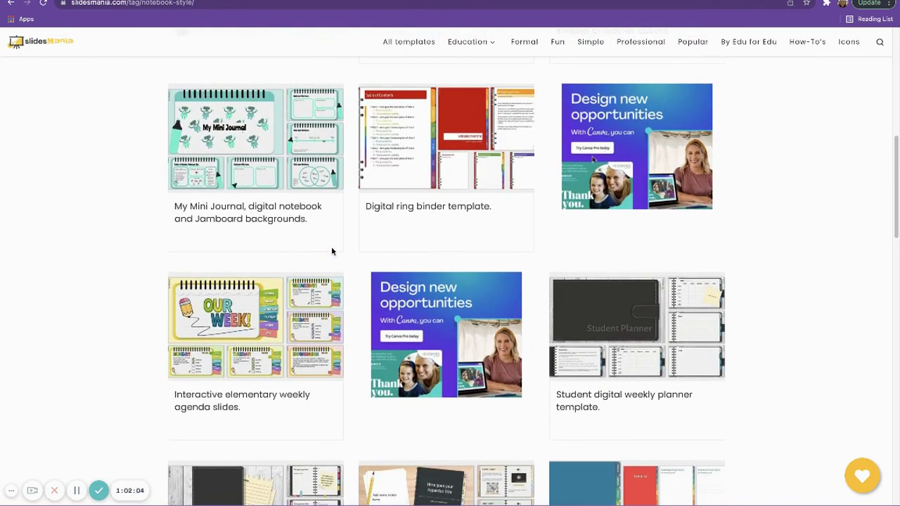
scroll(333, 250, "up", 2)
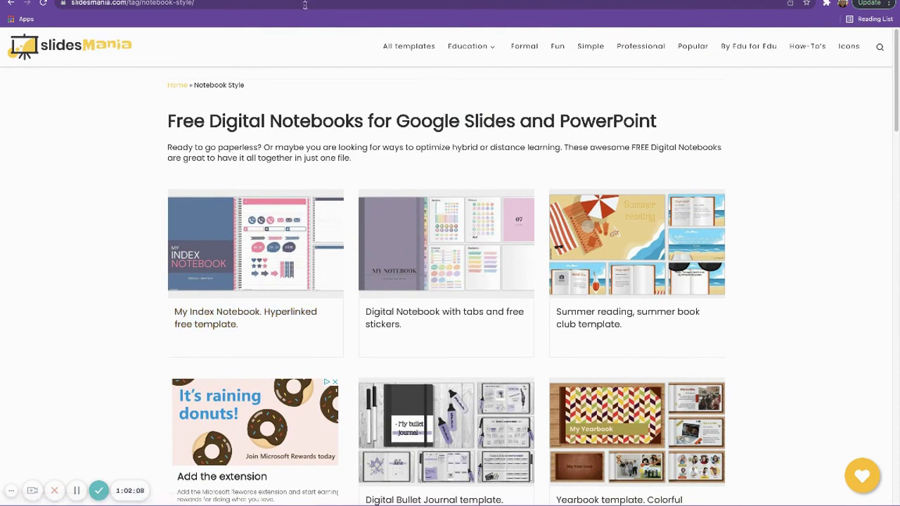
key("alt+Left")
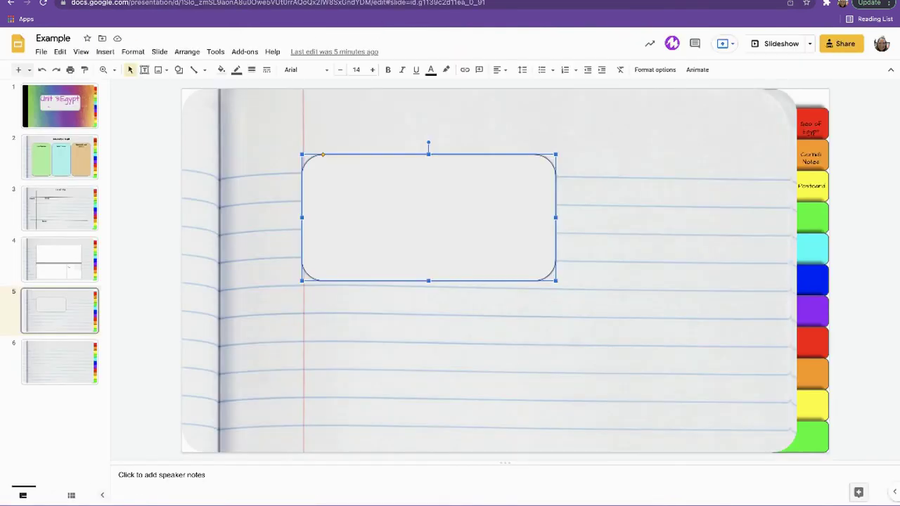